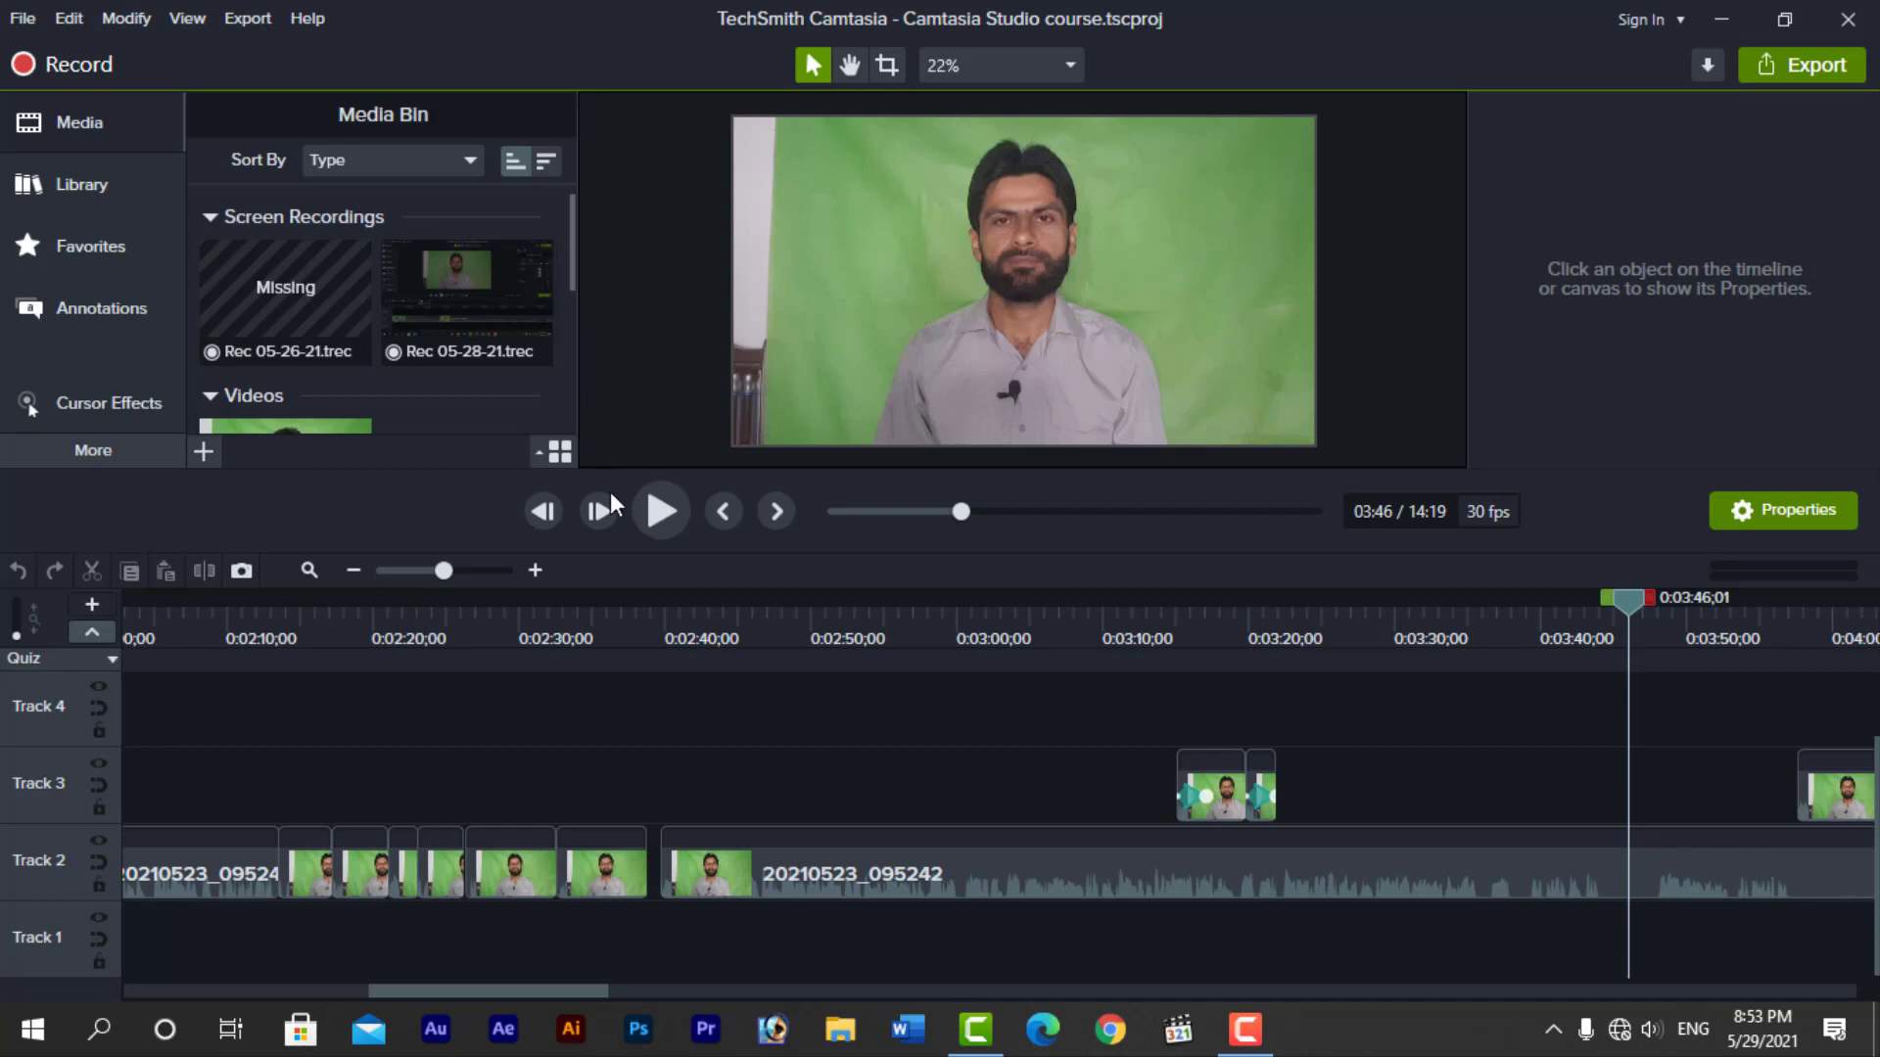
Look through the cursor effects, including the left-click and right-click effect collections
click(117, 407)
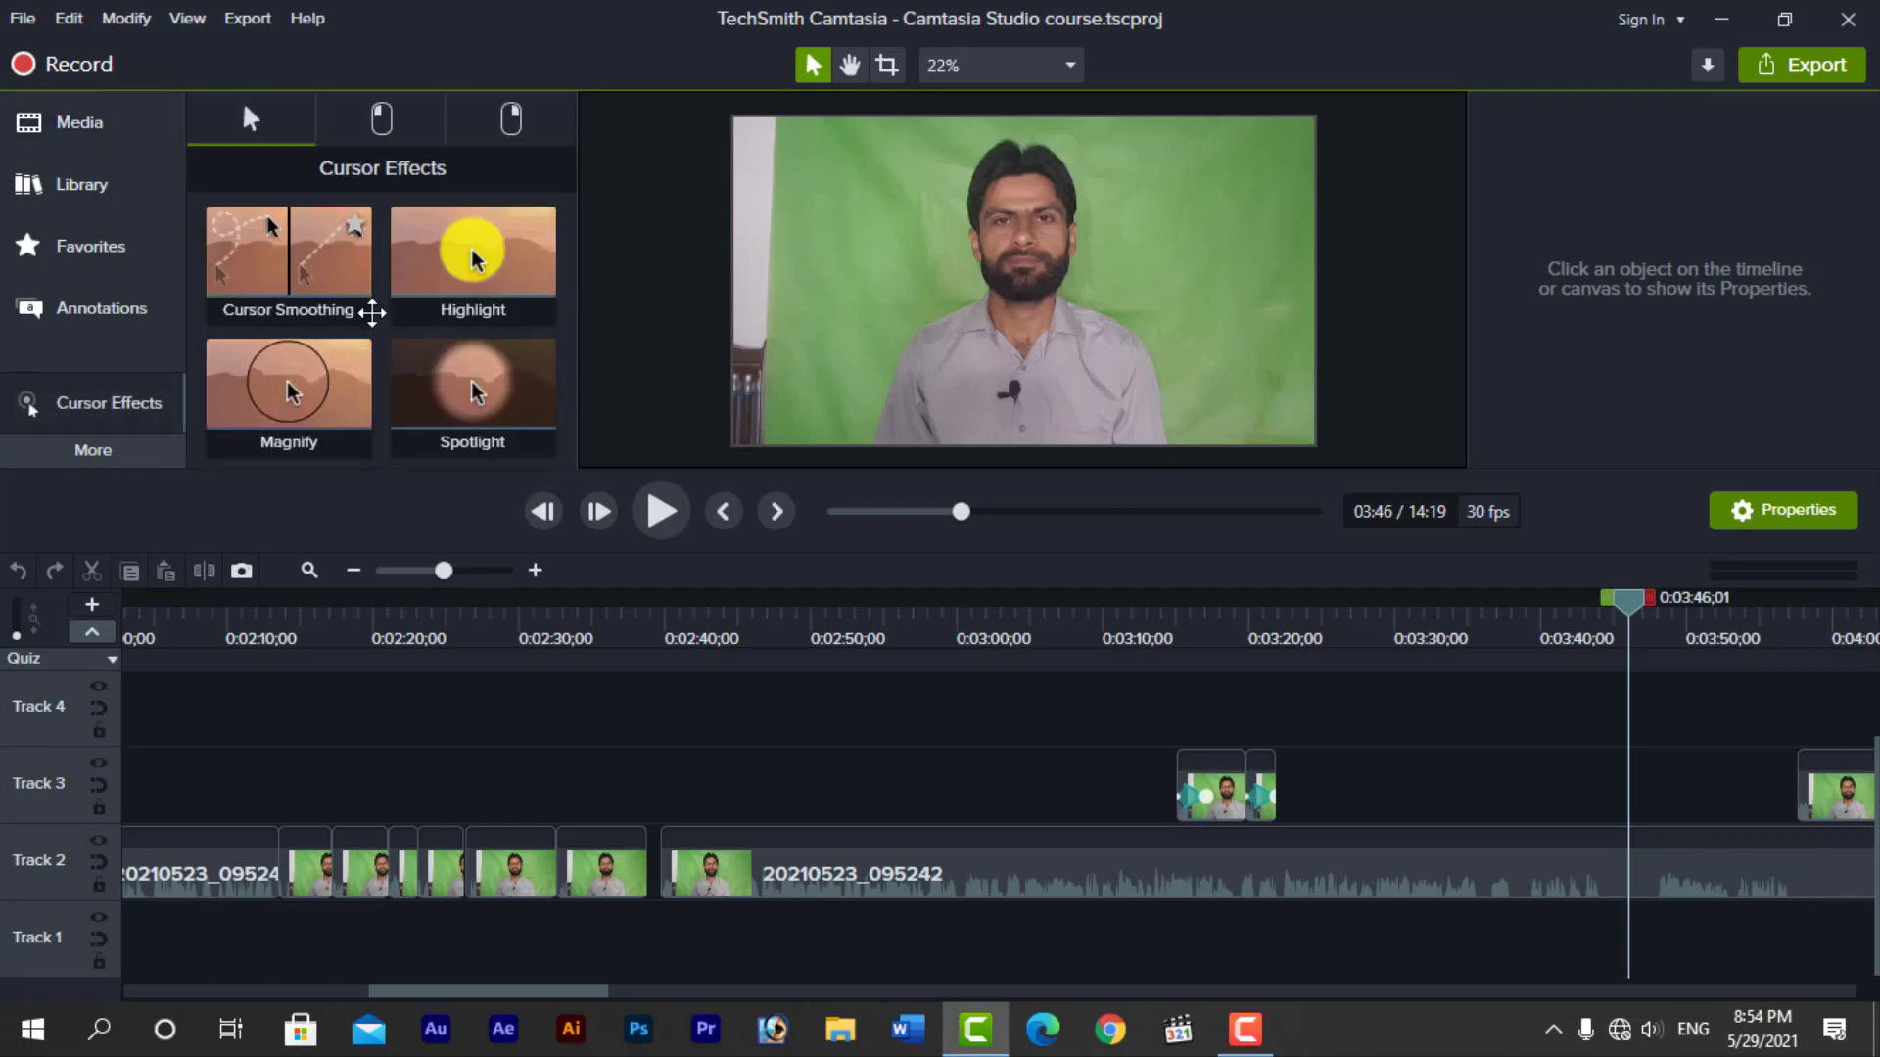
click(383, 122)
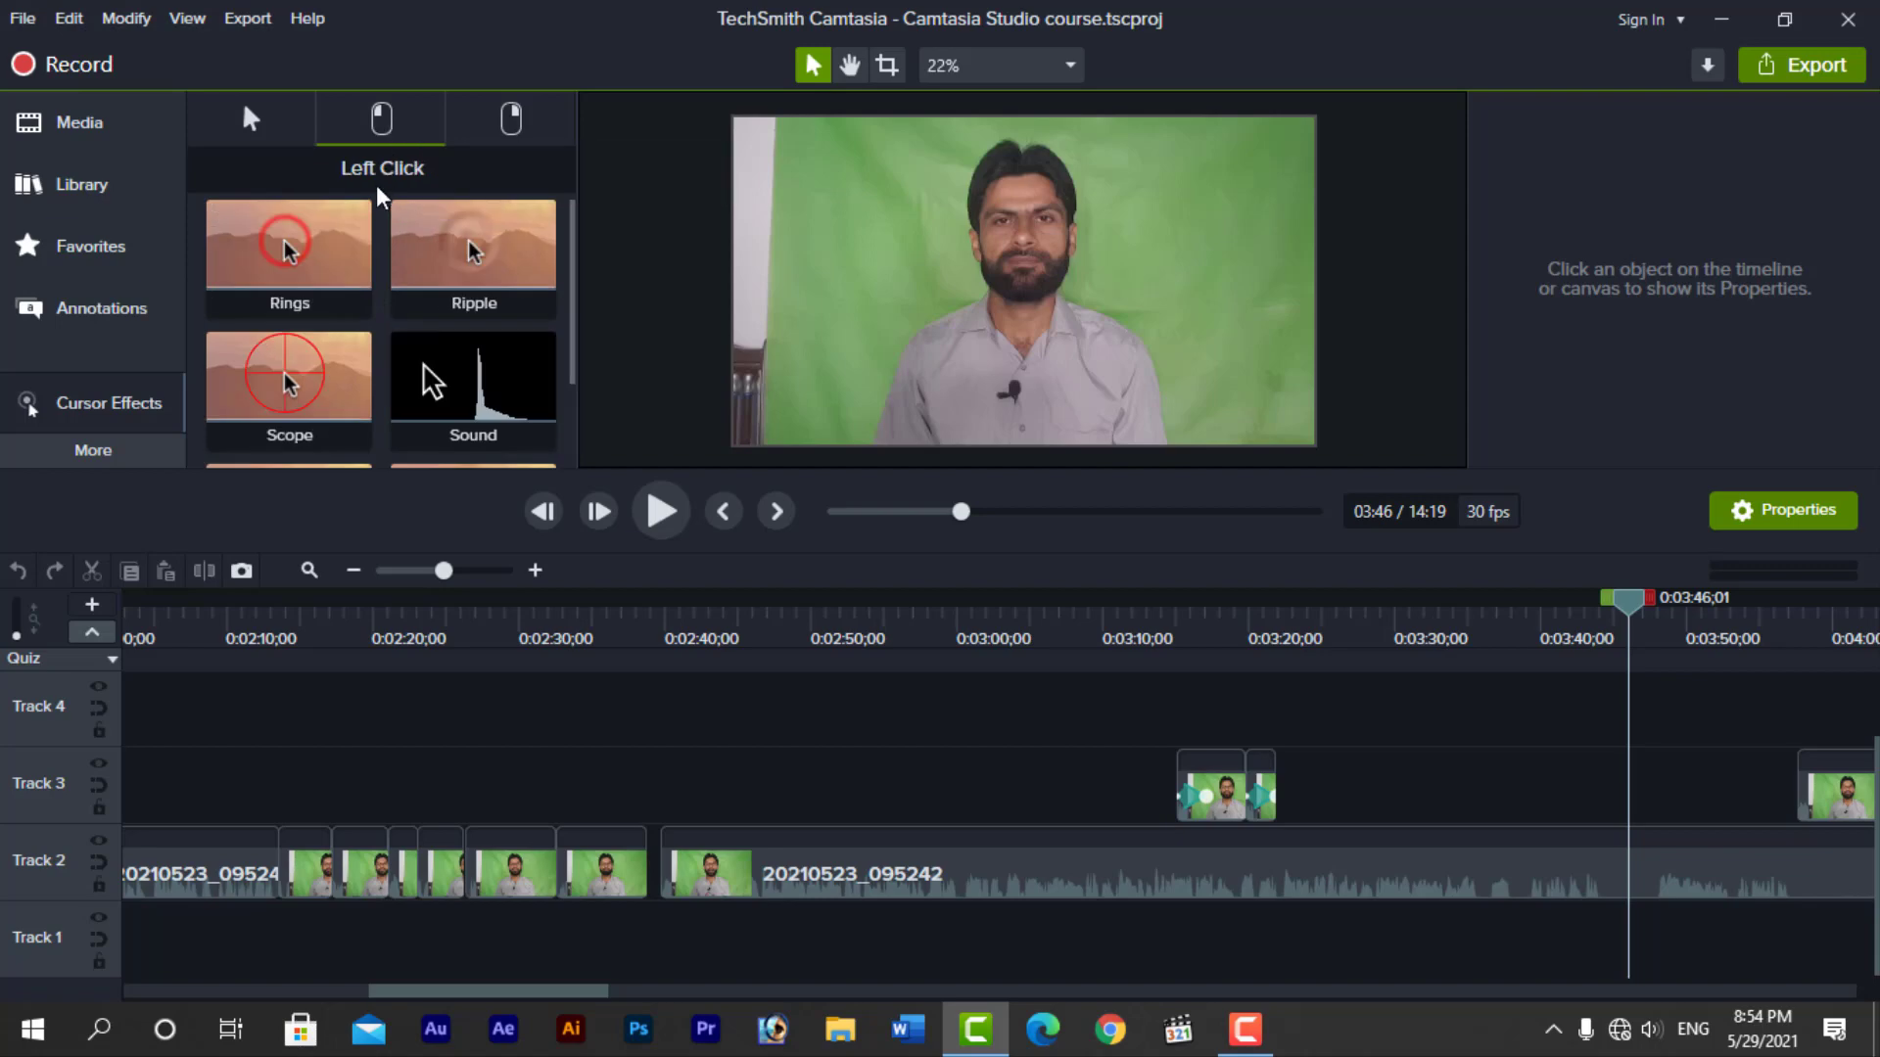
click(511, 124)
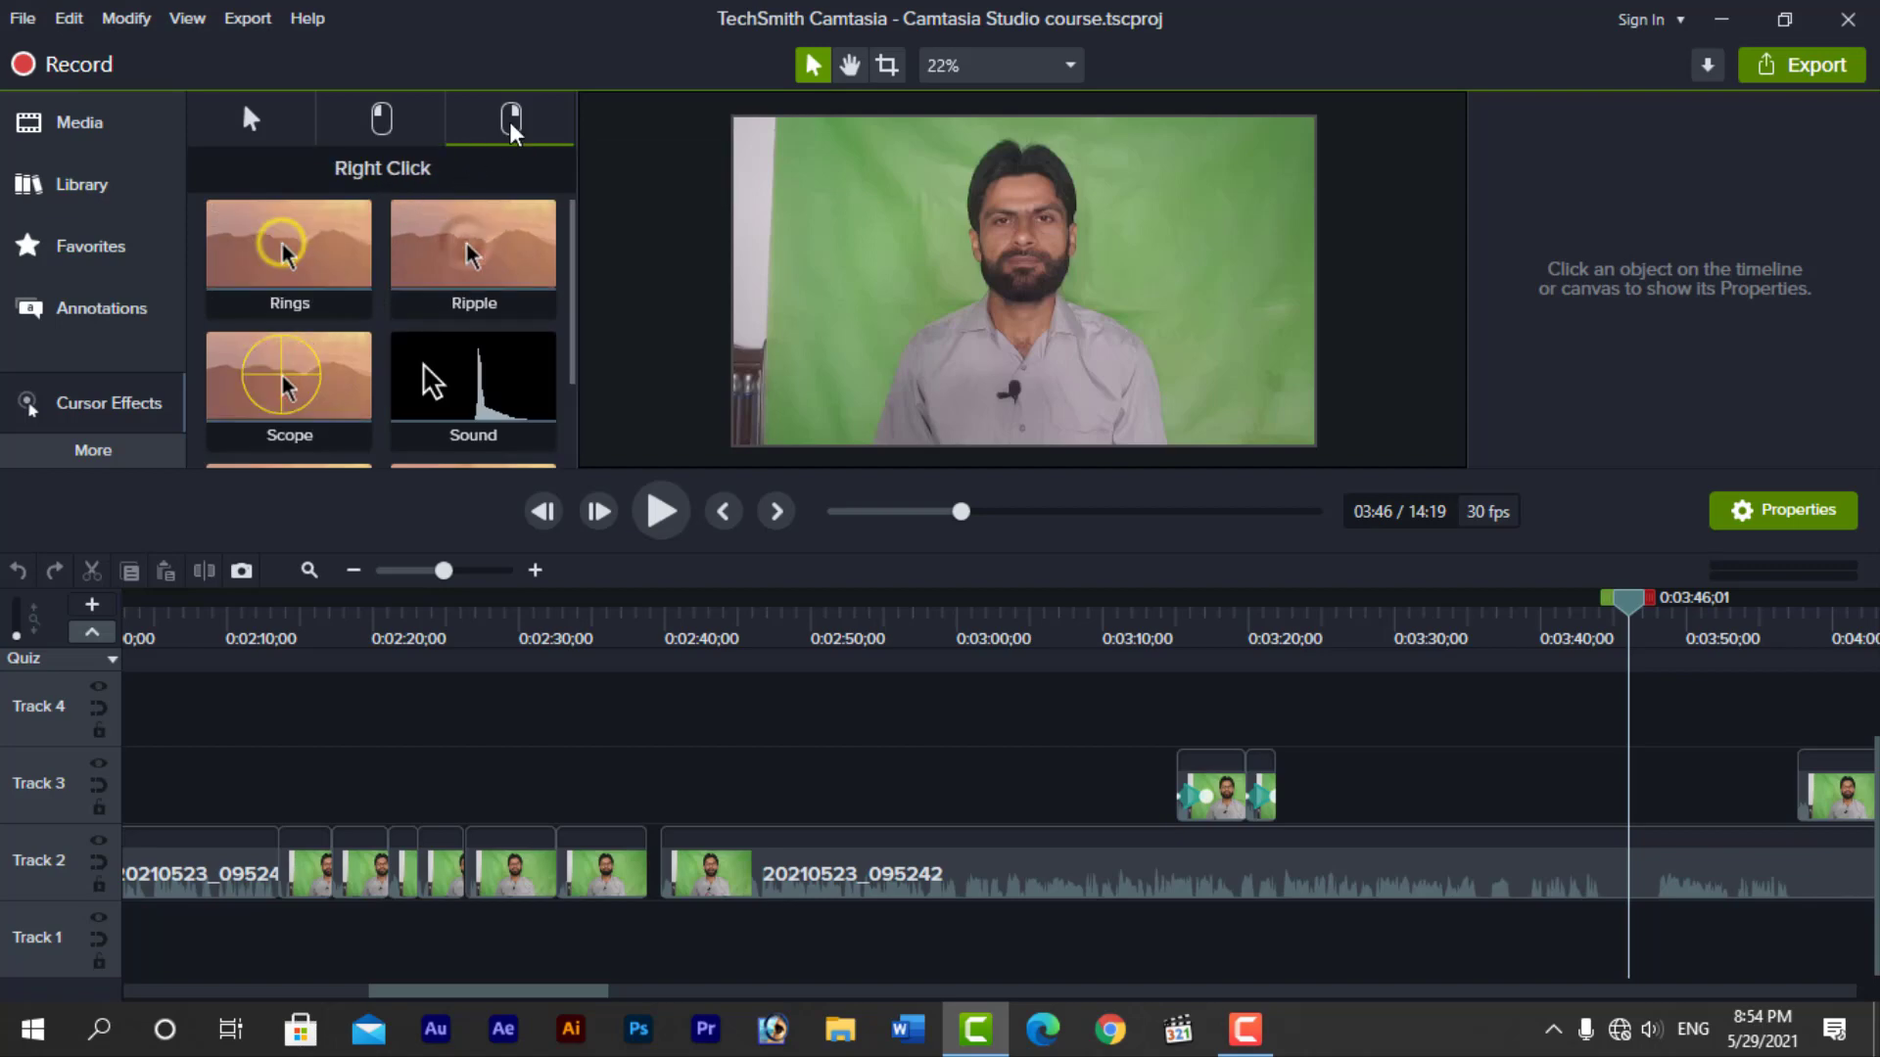
click(253, 121)
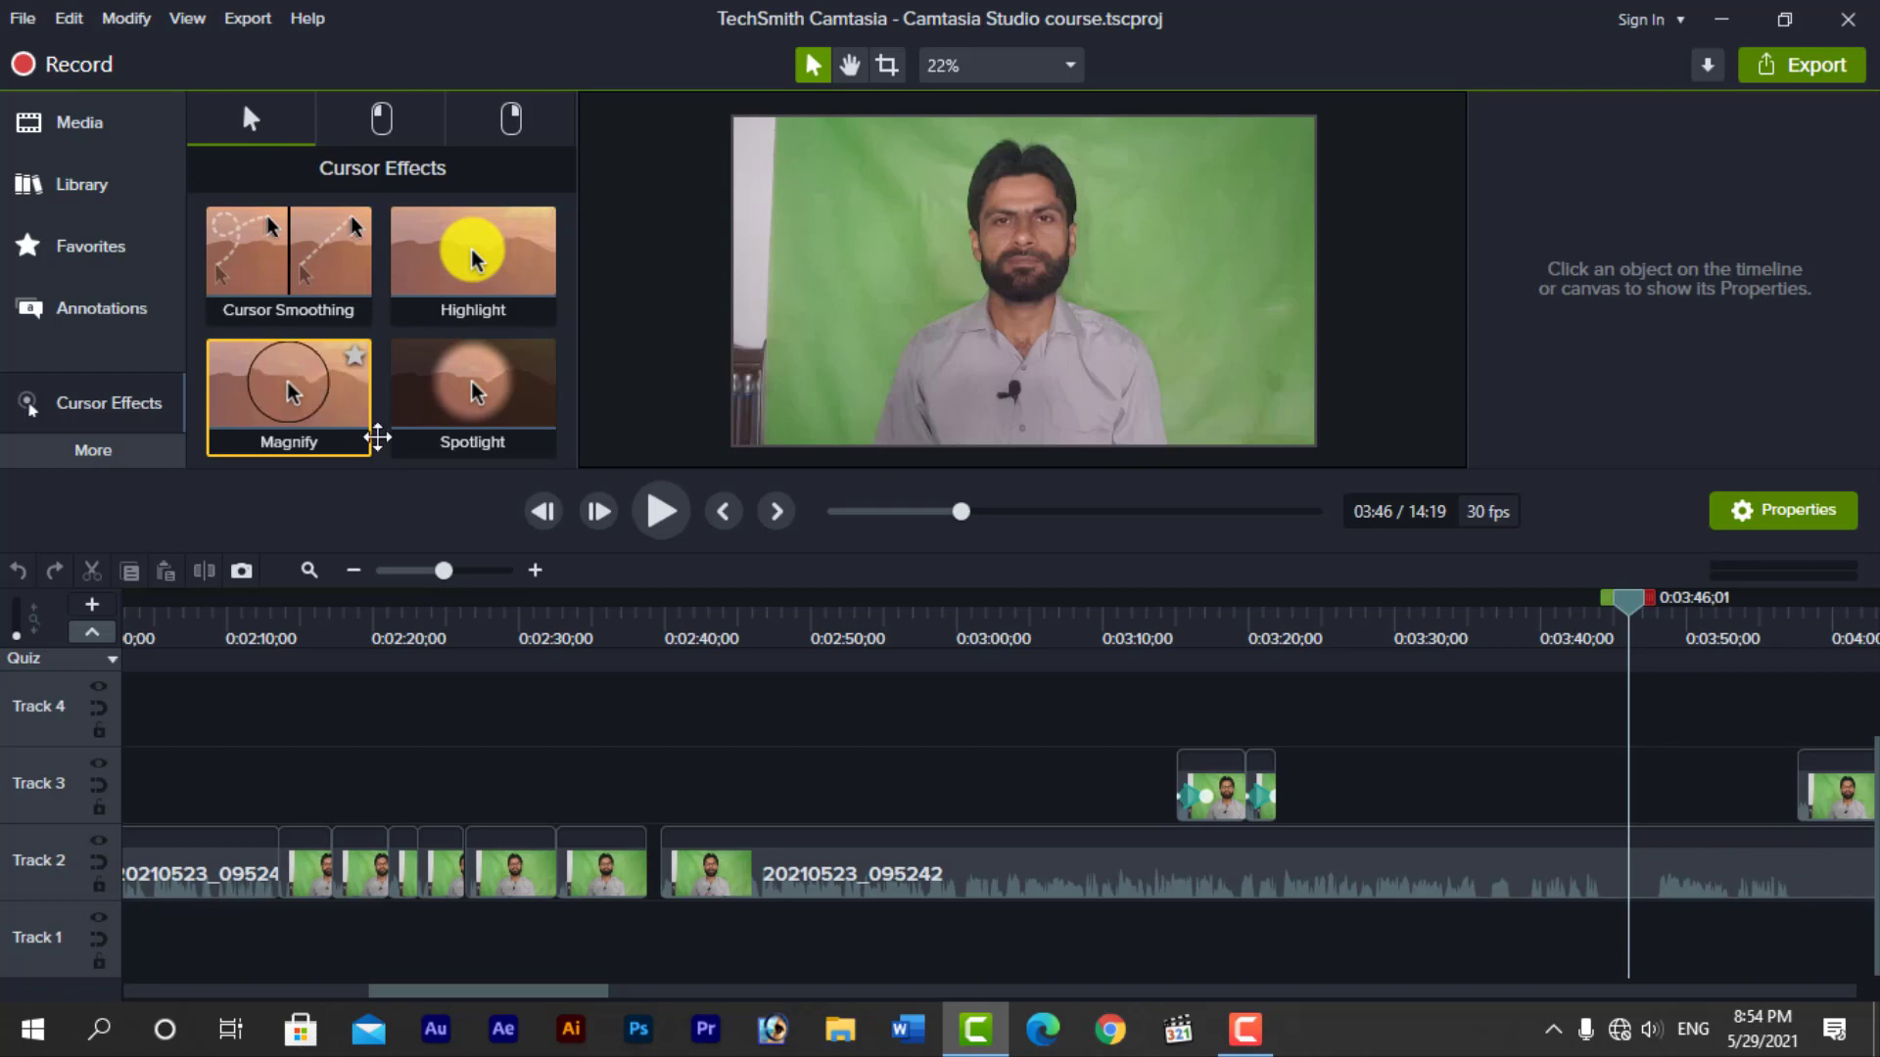
Close the gap before the long 20210523_095242 clip on Track 2 and try applying the Highlight cursor effect to it at 0:02:51
click(861, 851)
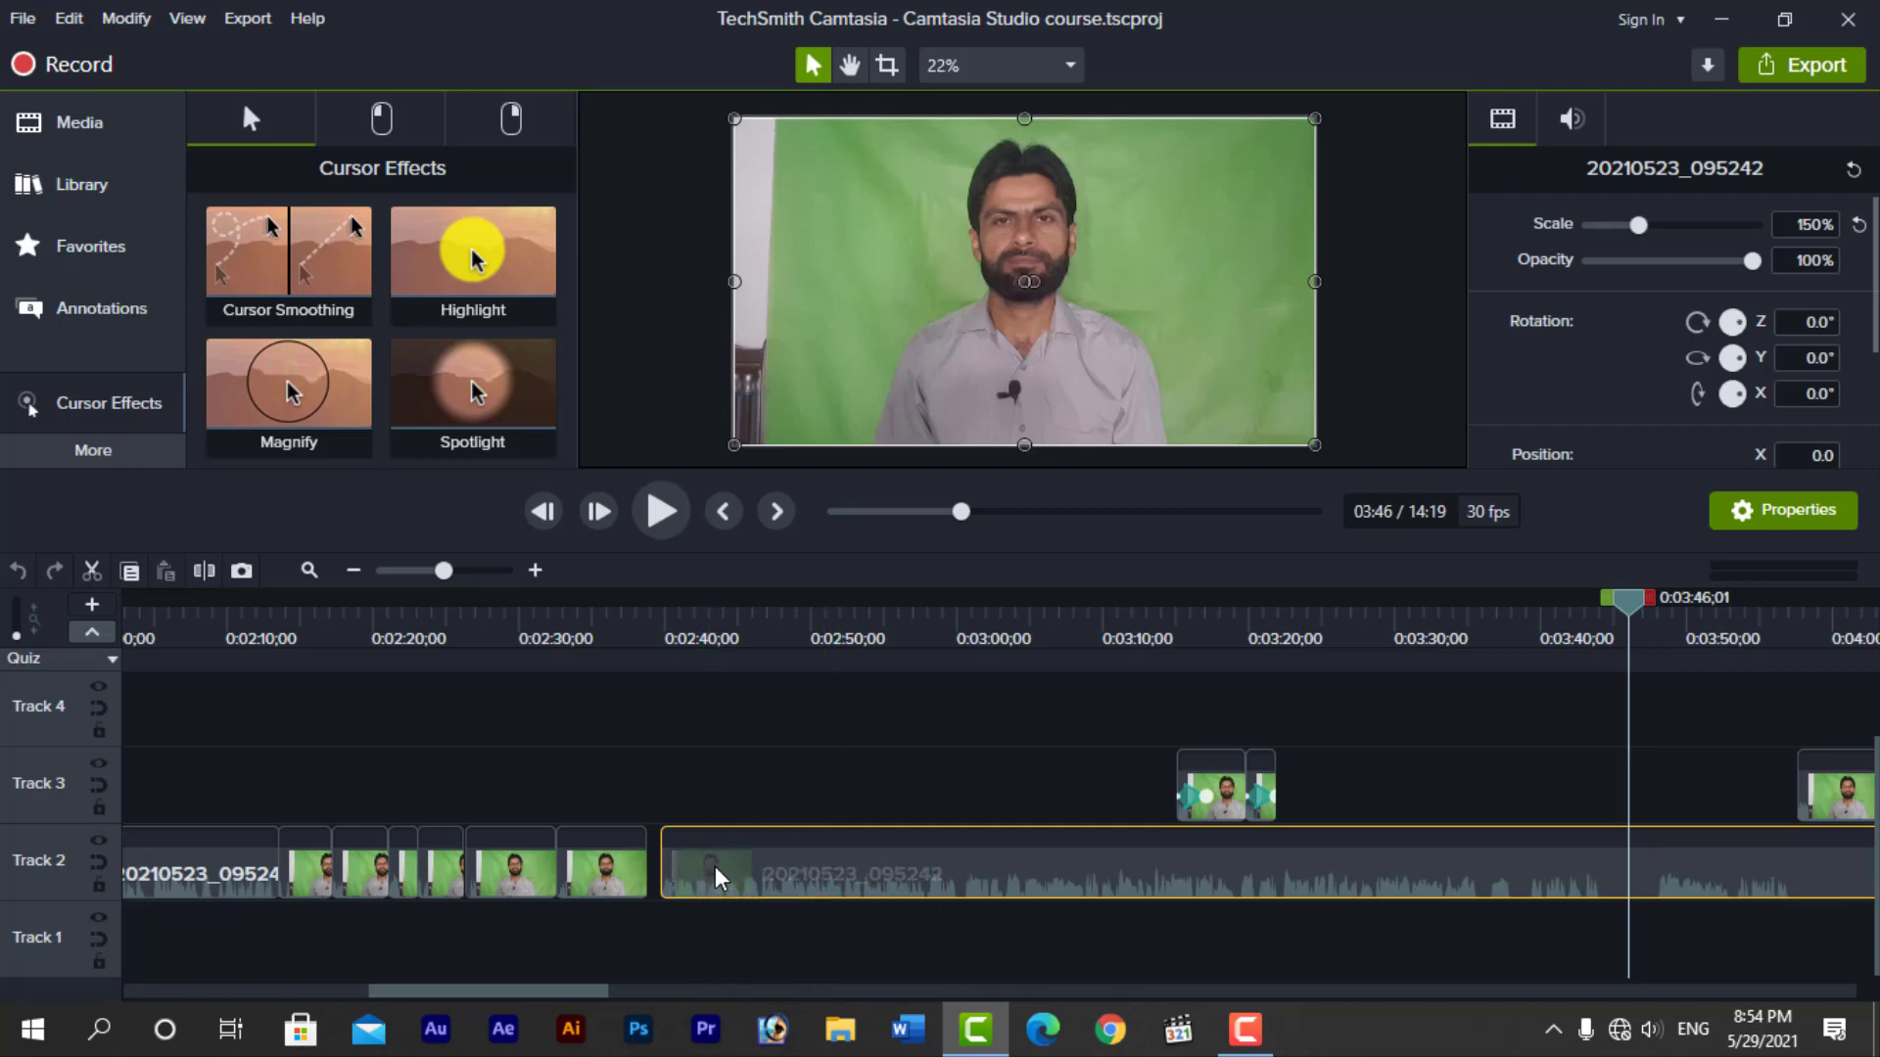
drag(715, 867, 707, 865)
click(826, 620)
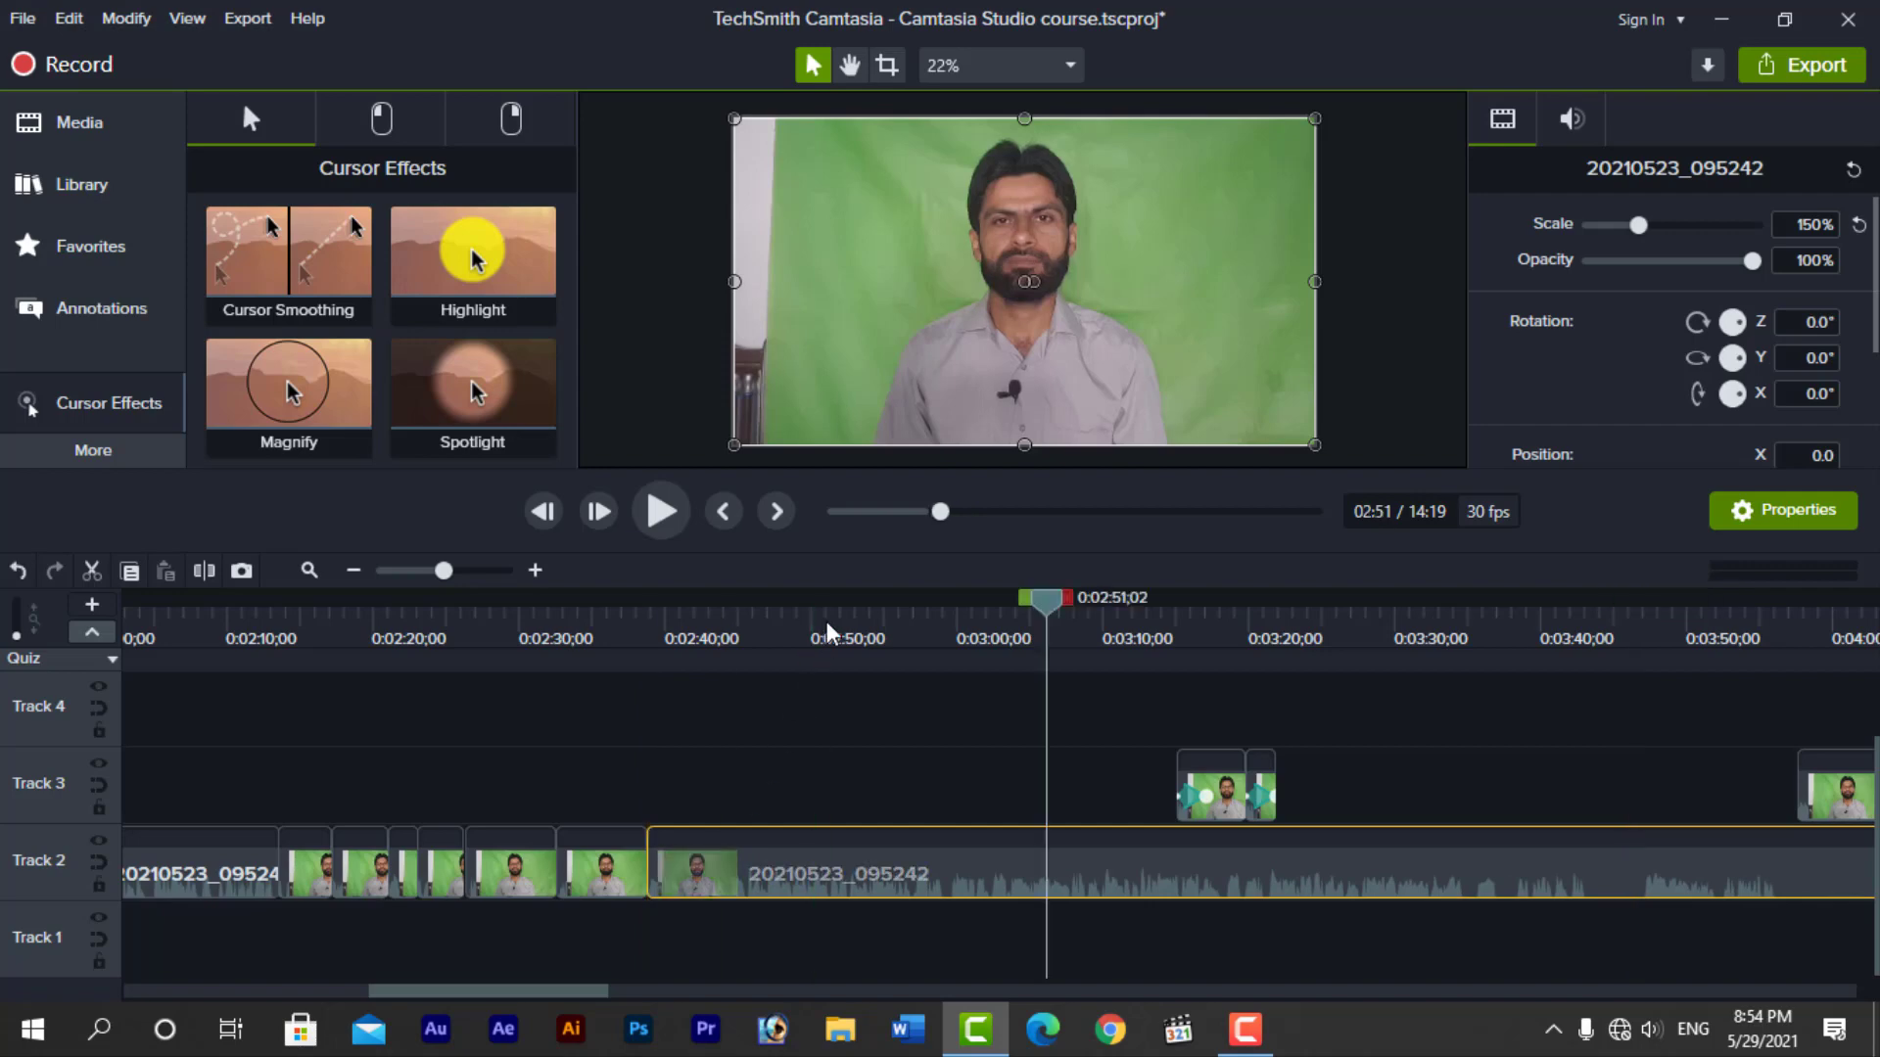
drag(476, 266, 823, 869)
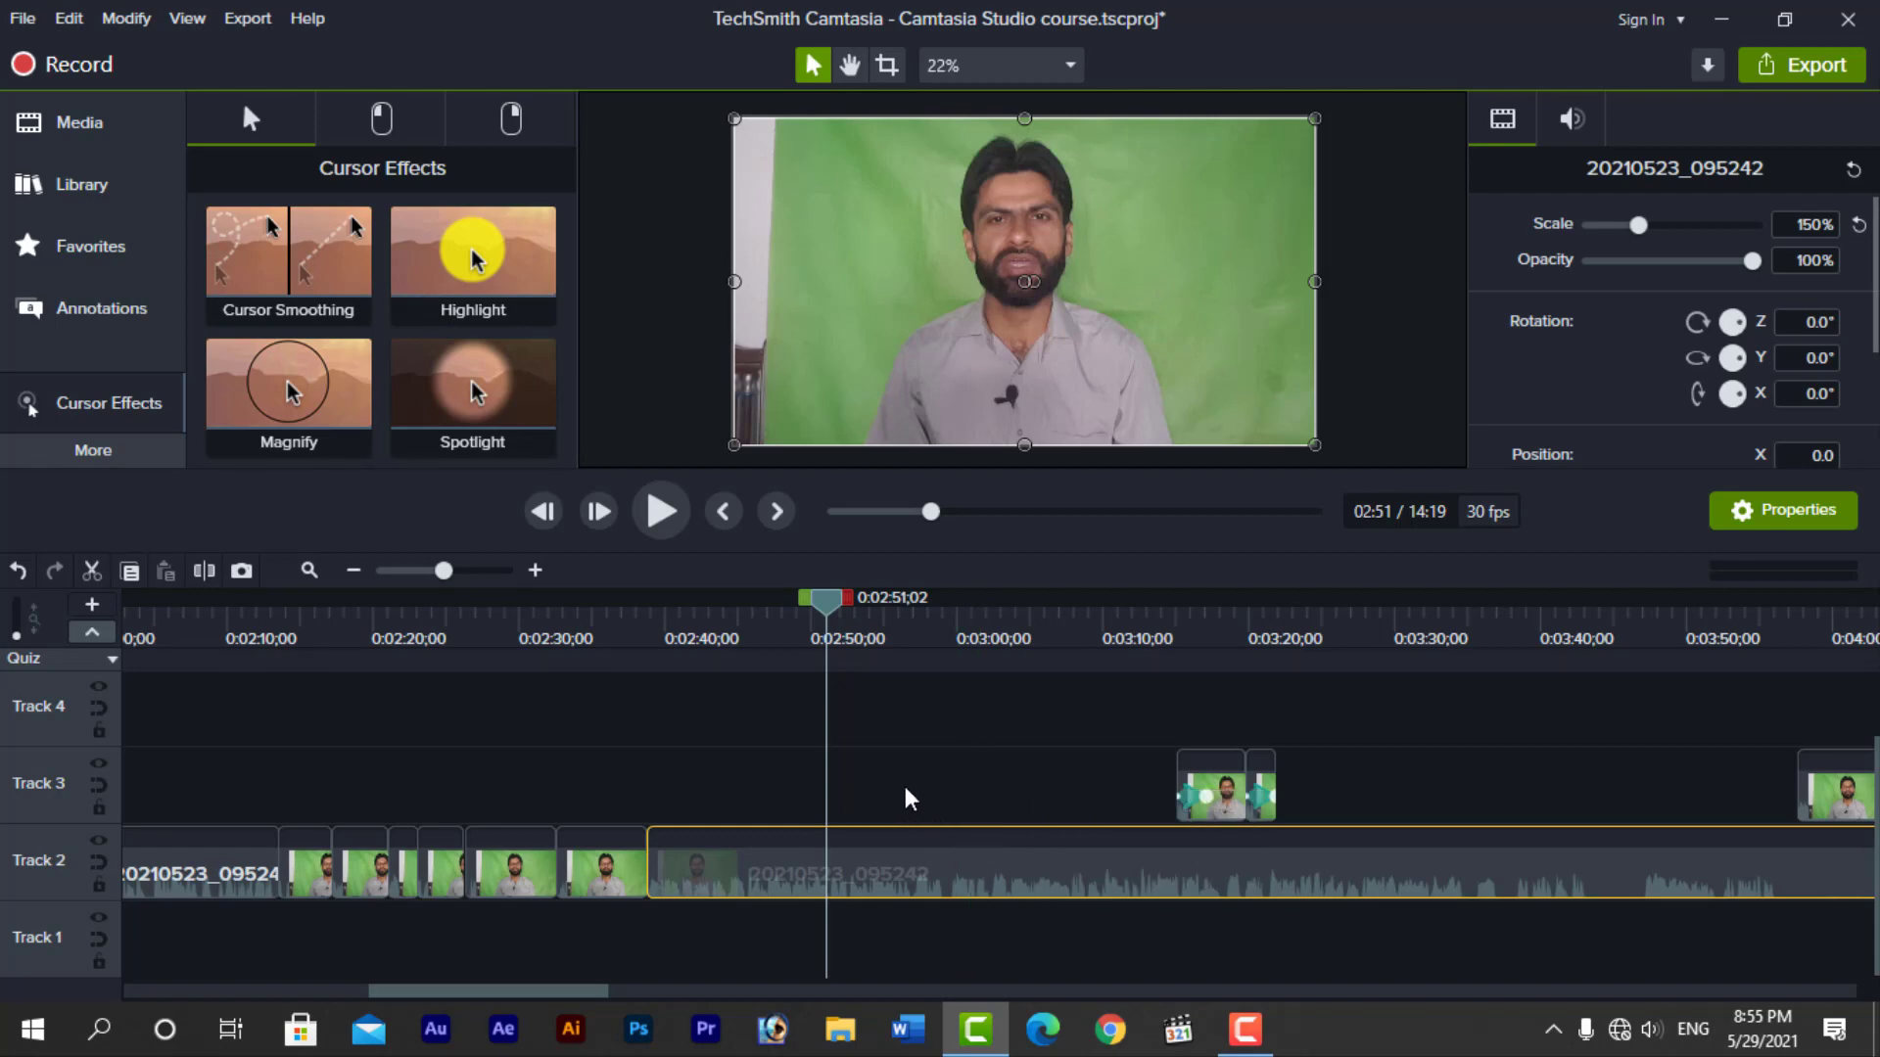
Delete all three visible clips on Track 3
drag(973, 725, 1819, 803)
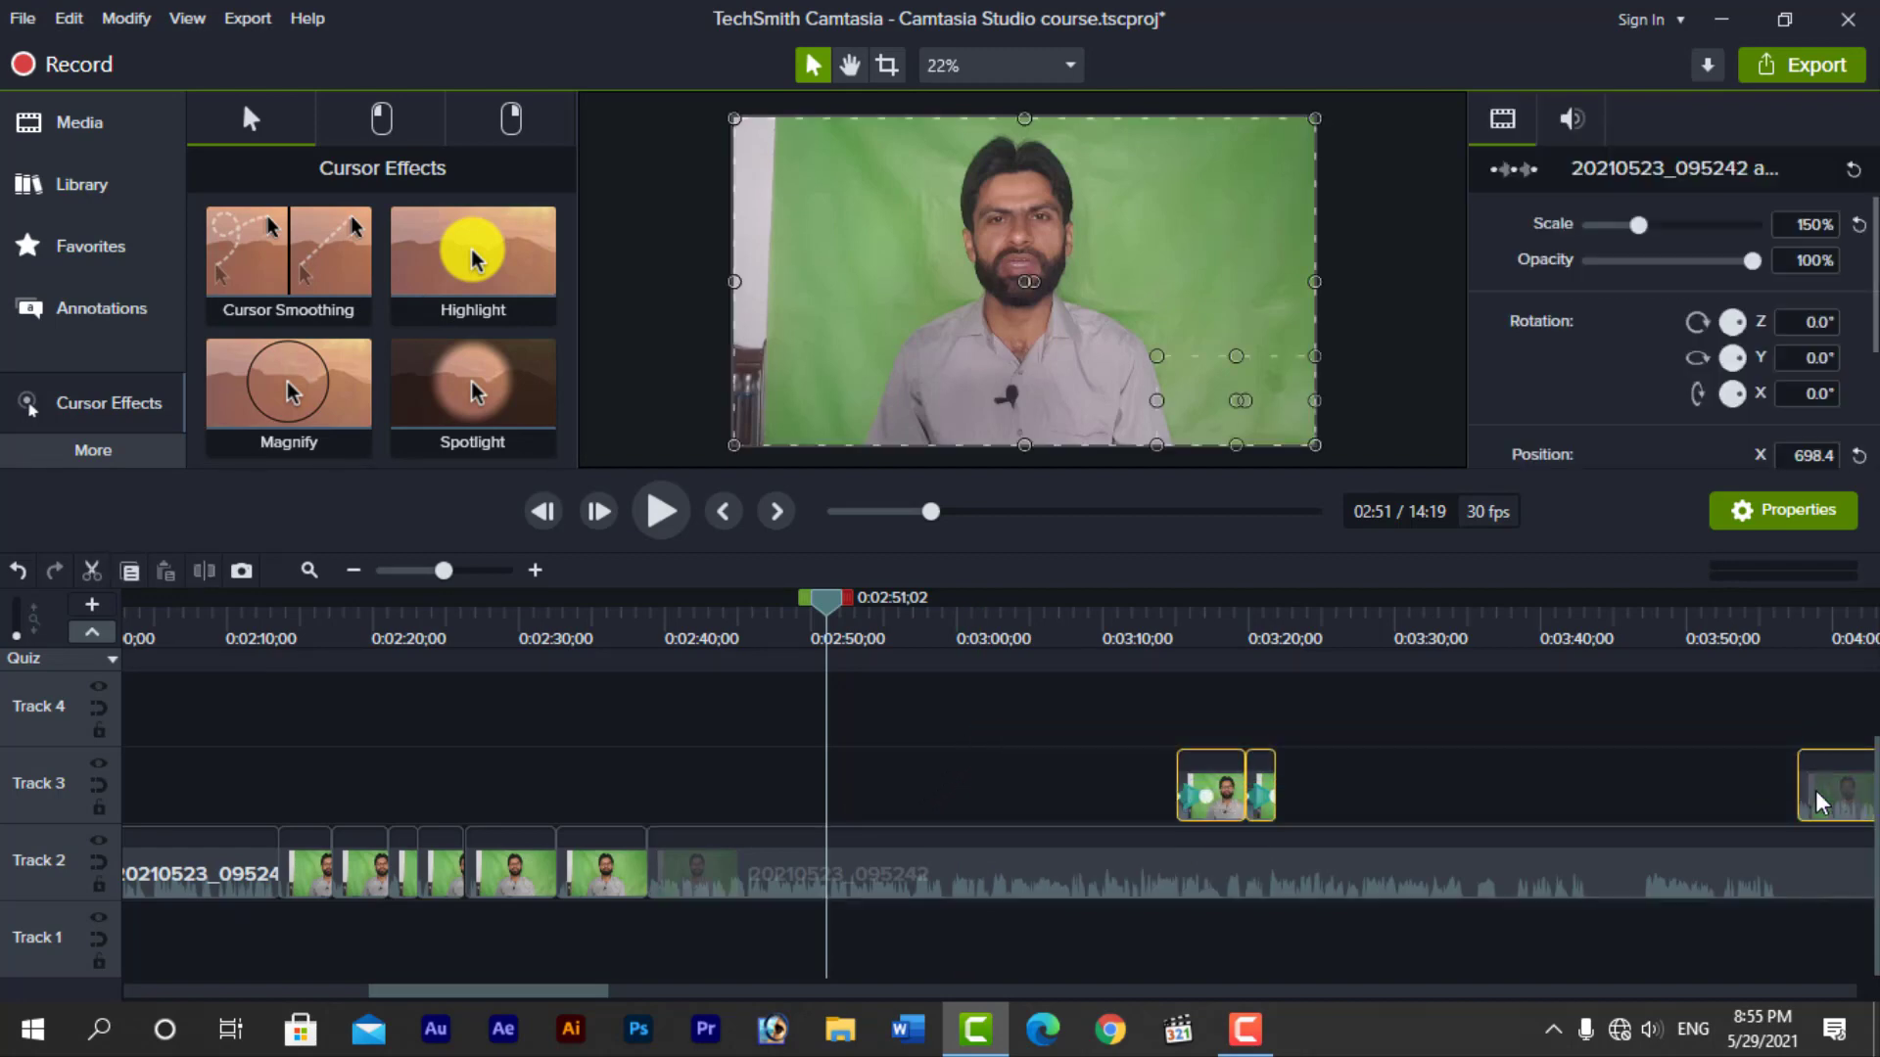
key(Delete)
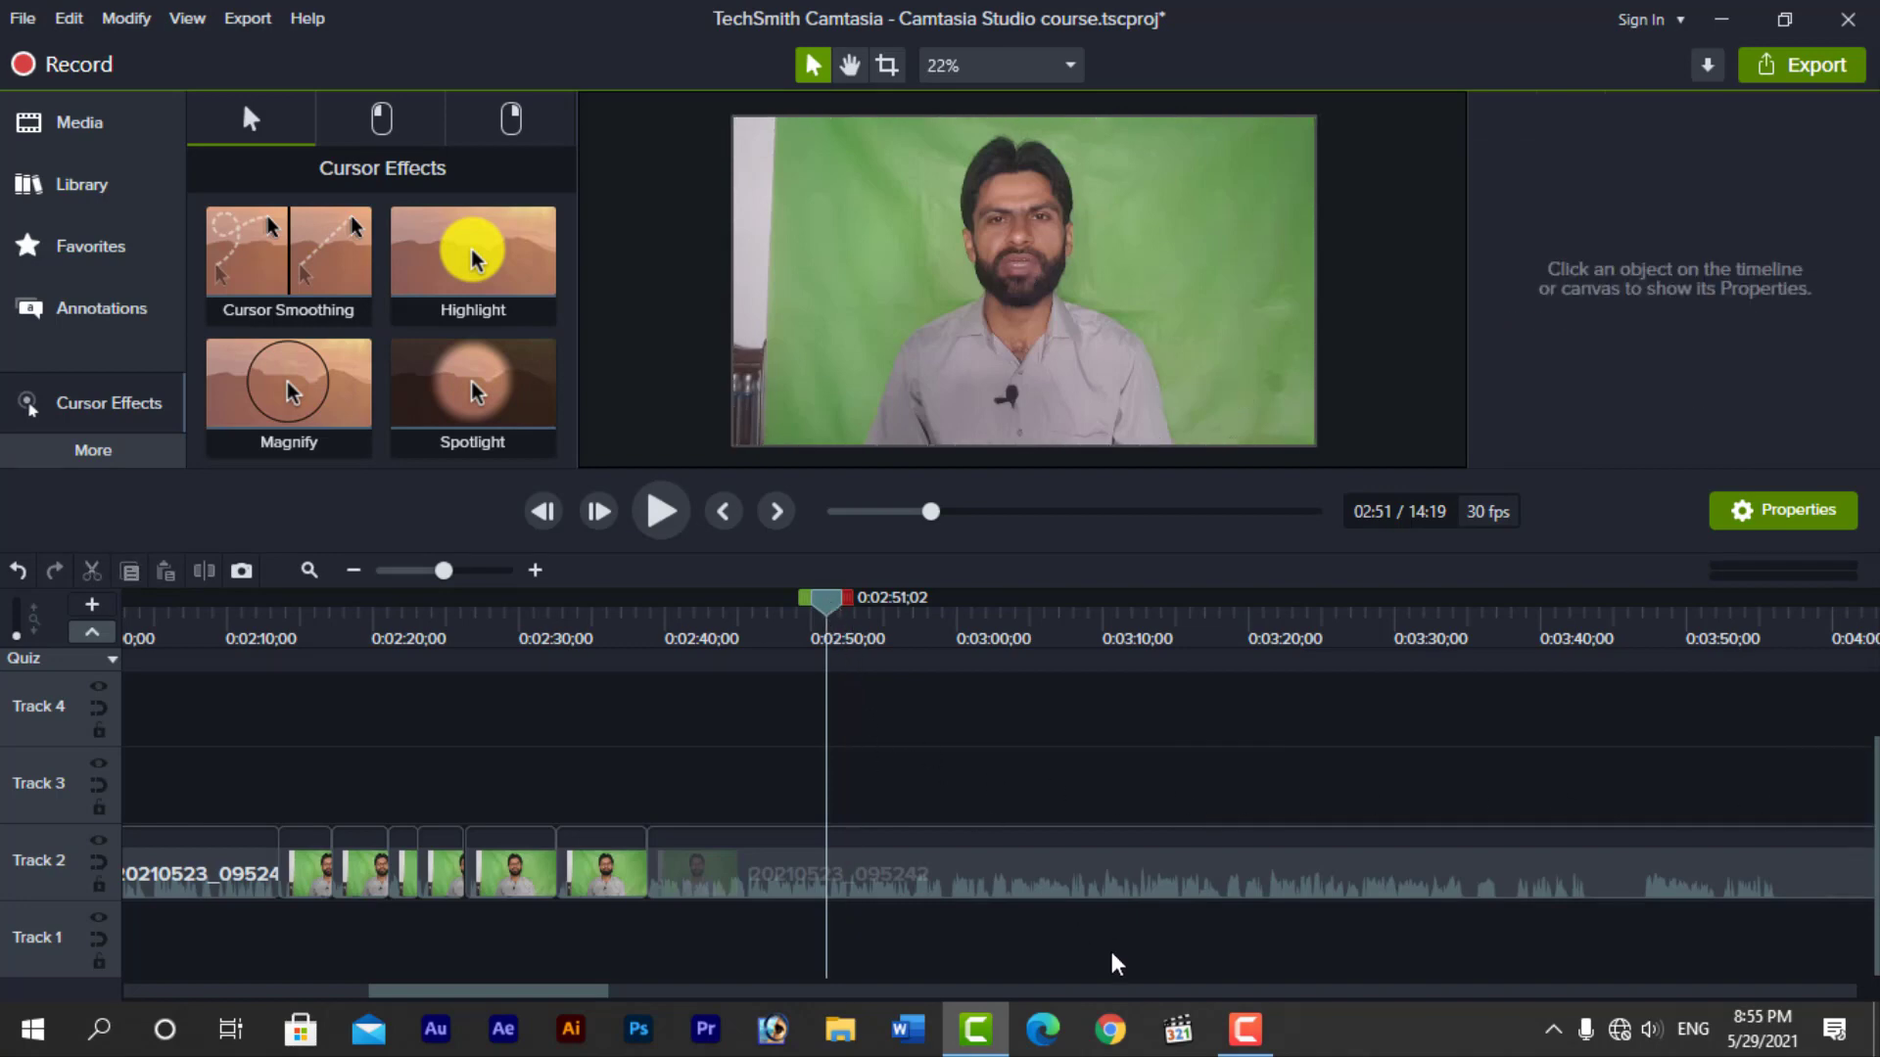
Switch to File Explorer and open the Camtasia folder inside Documents
key(super+e)
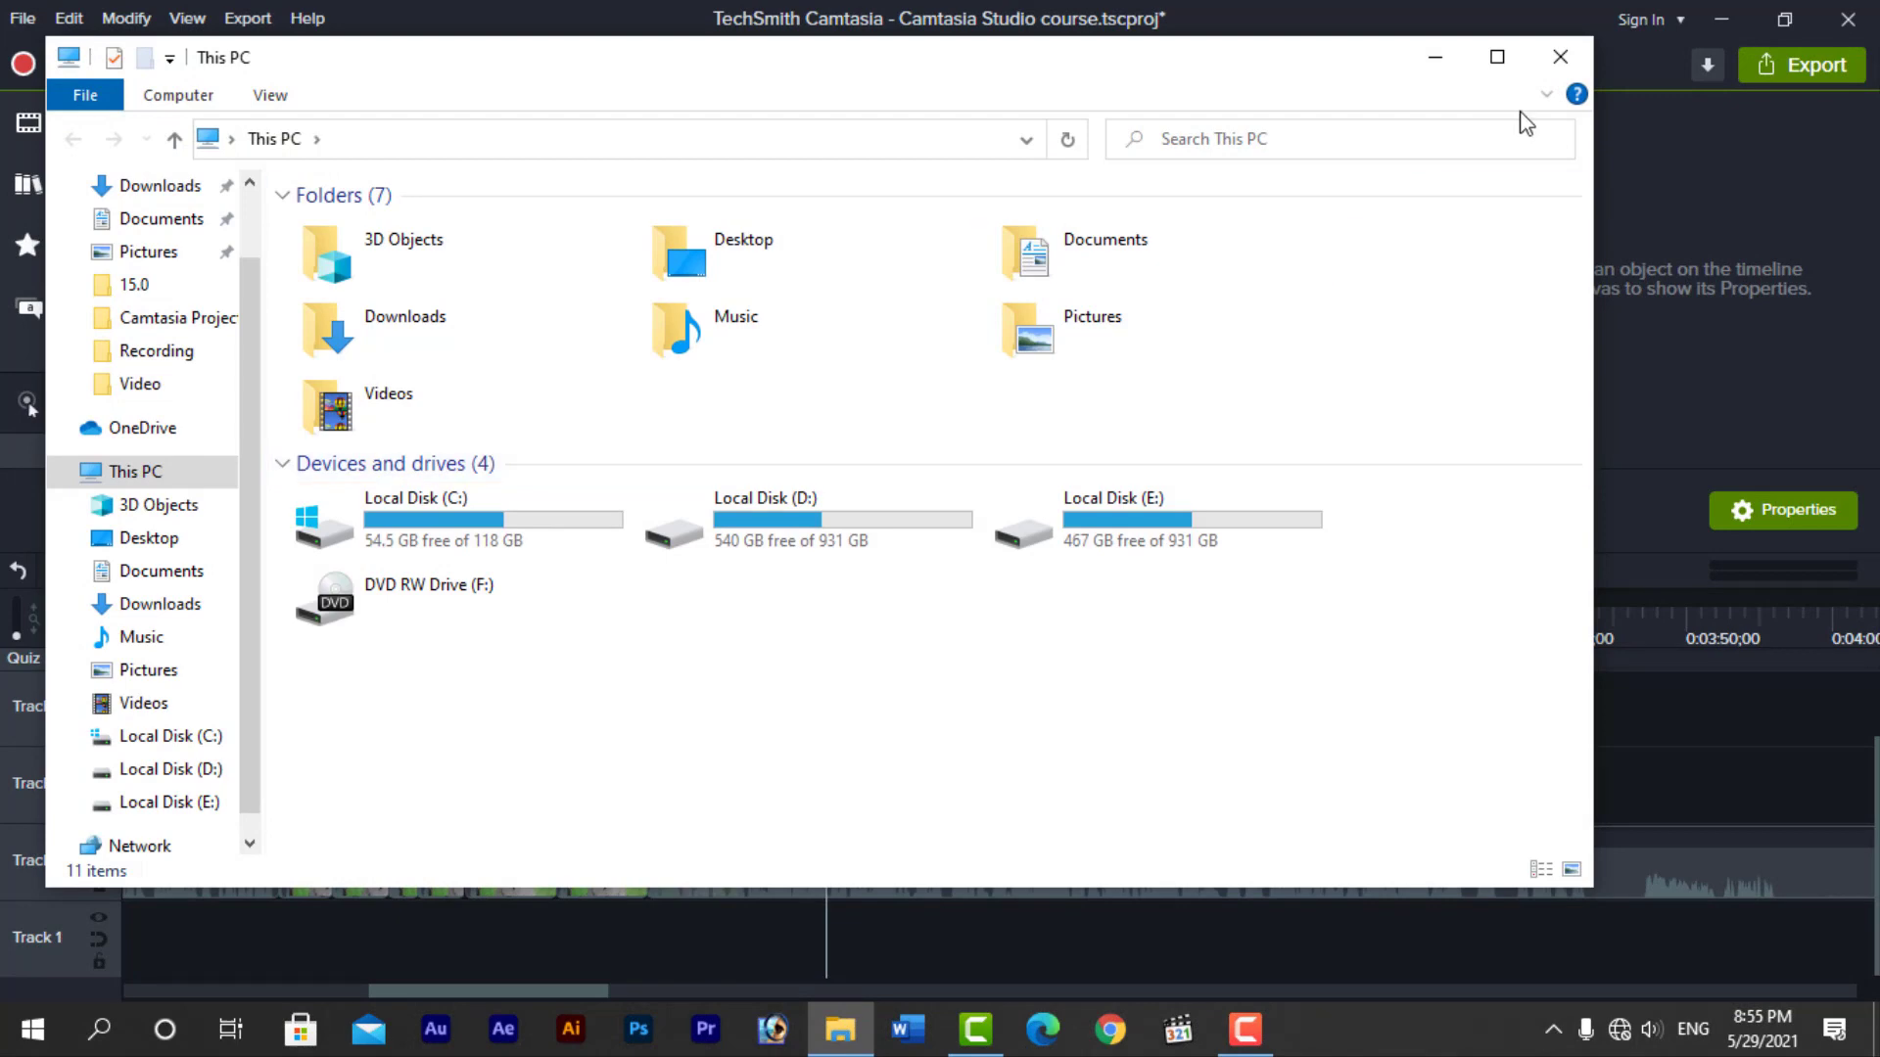
double_click(1068, 257)
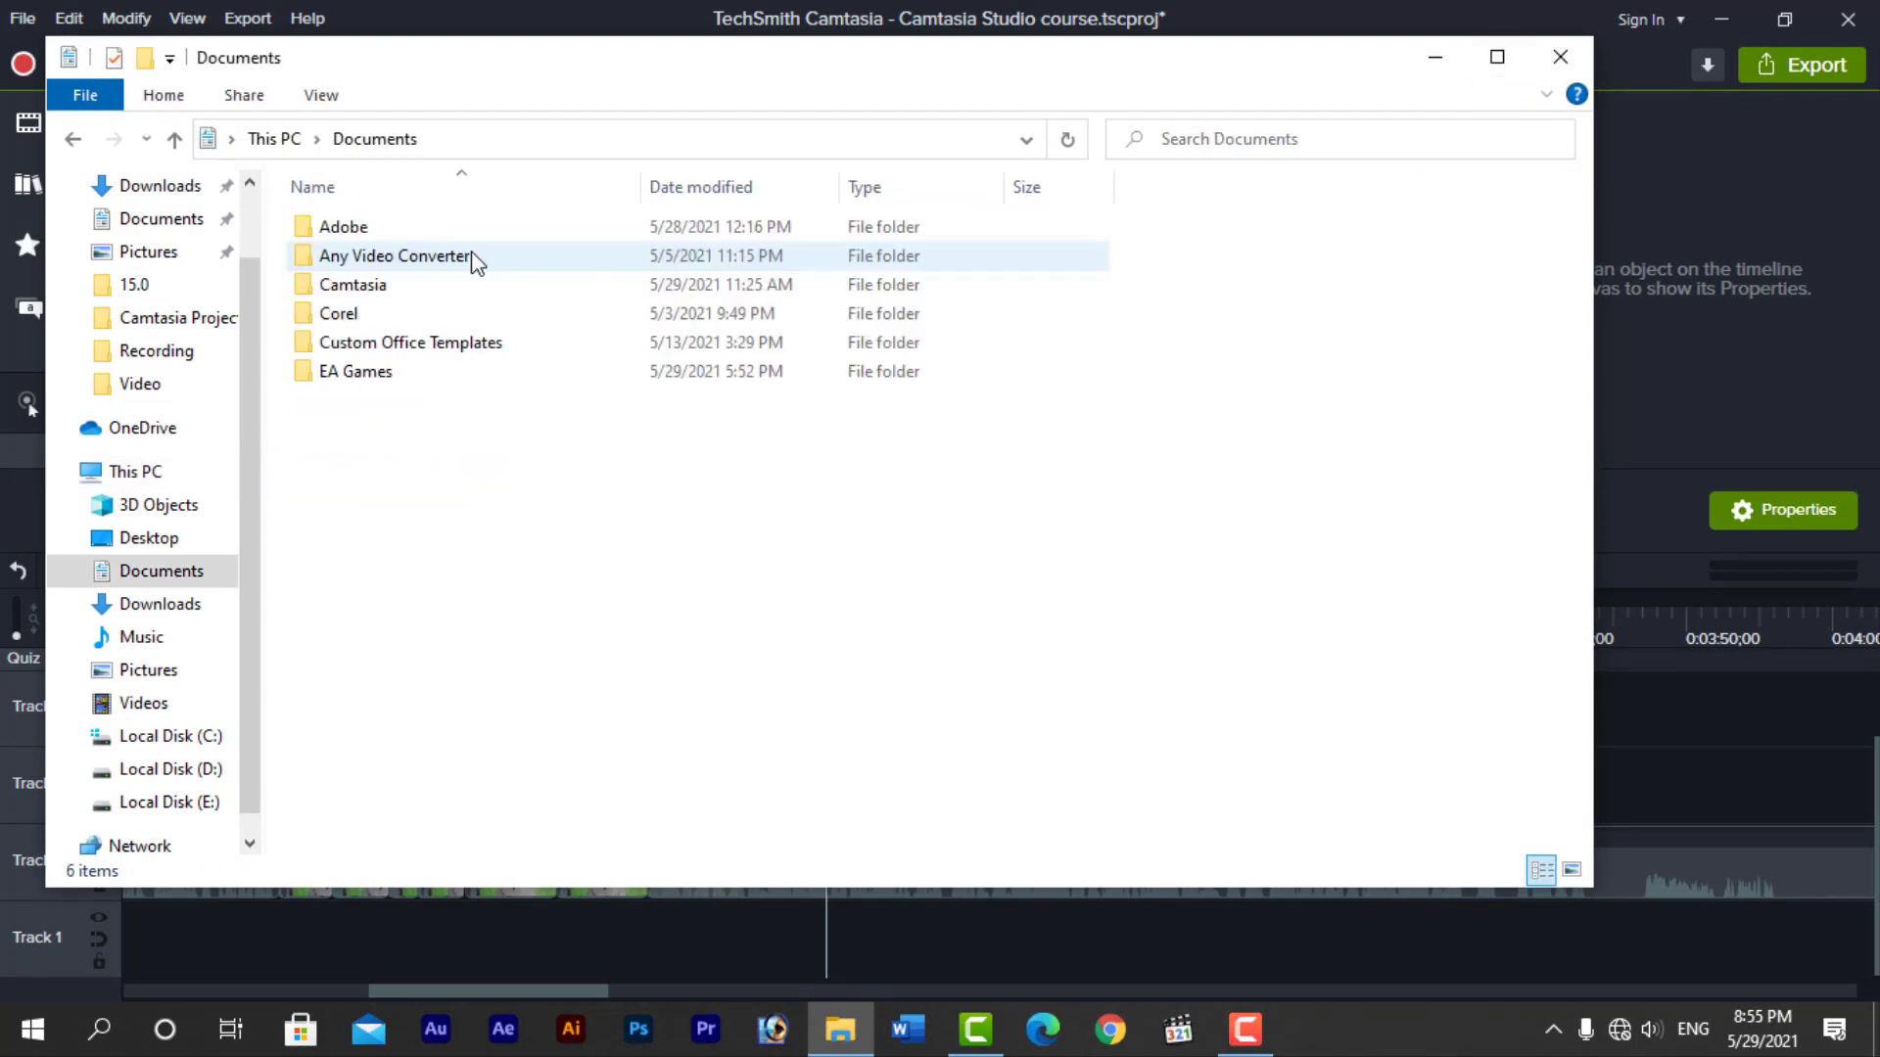
double_click(387, 284)
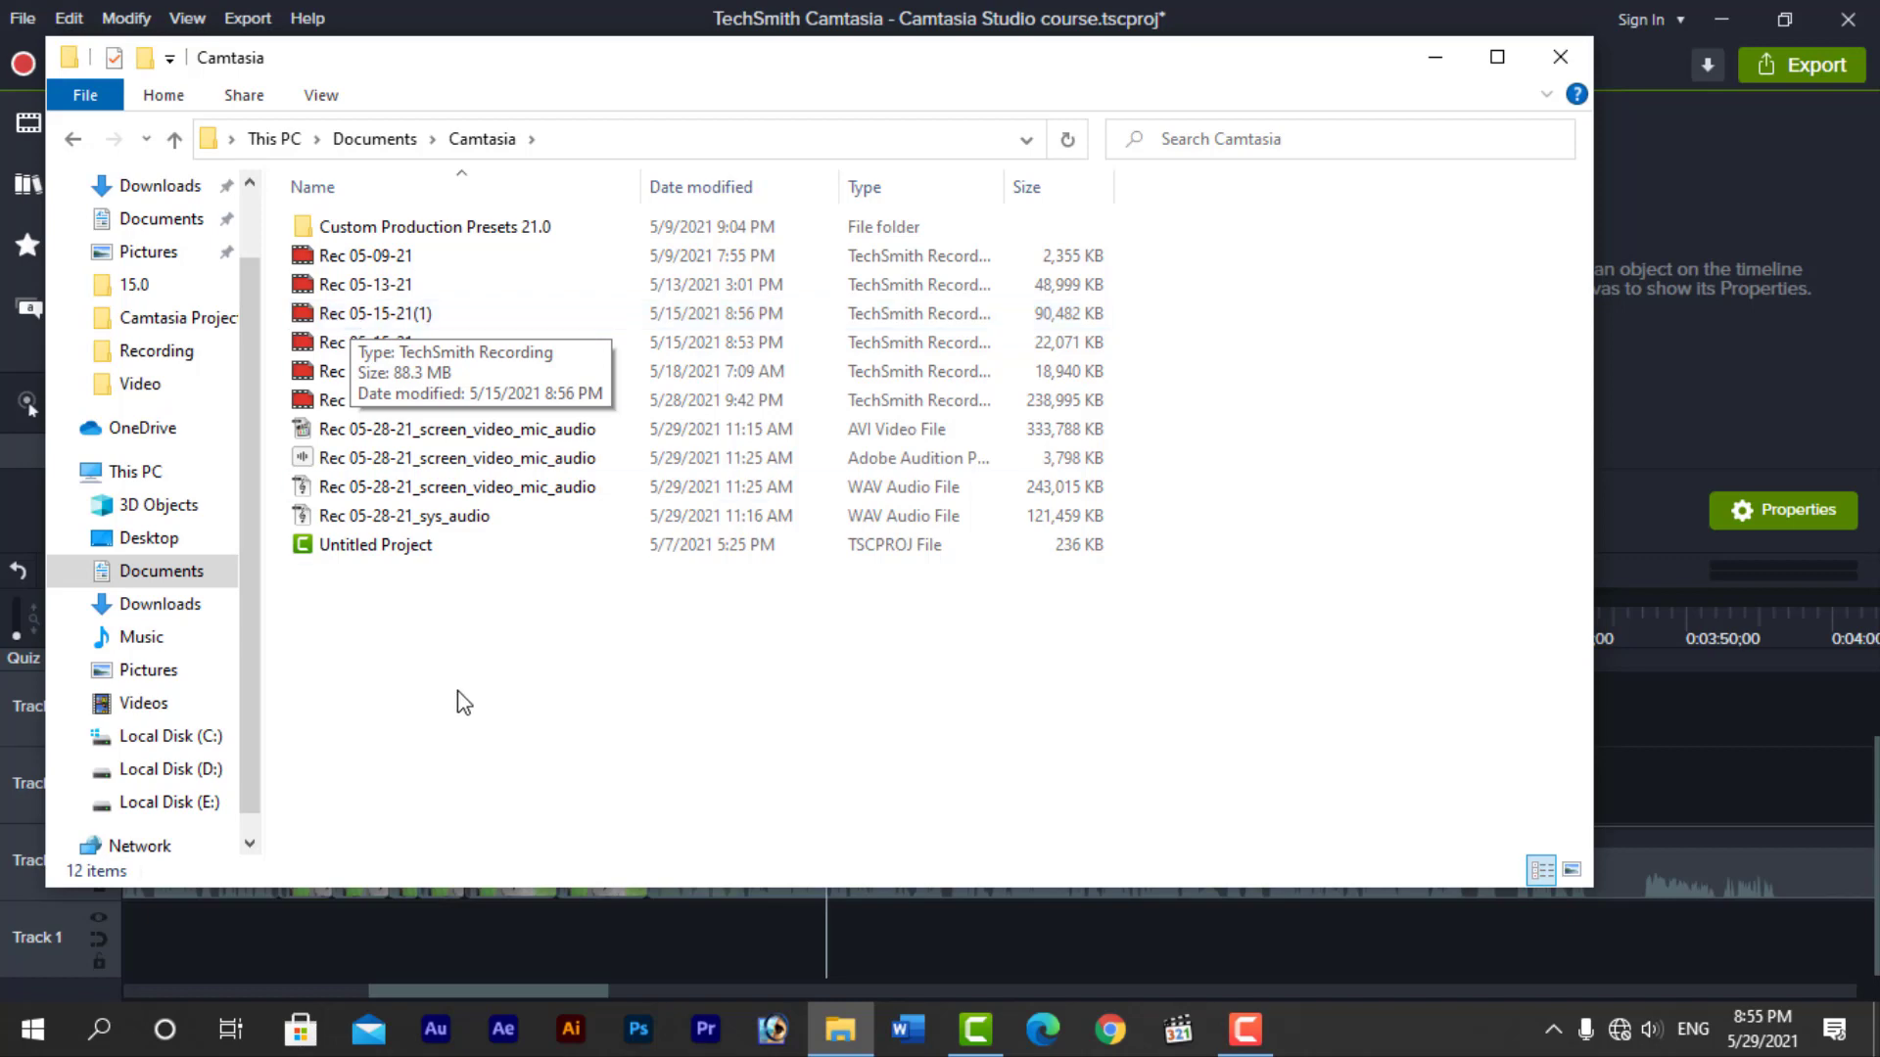
click(369, 318)
right_click(368, 317)
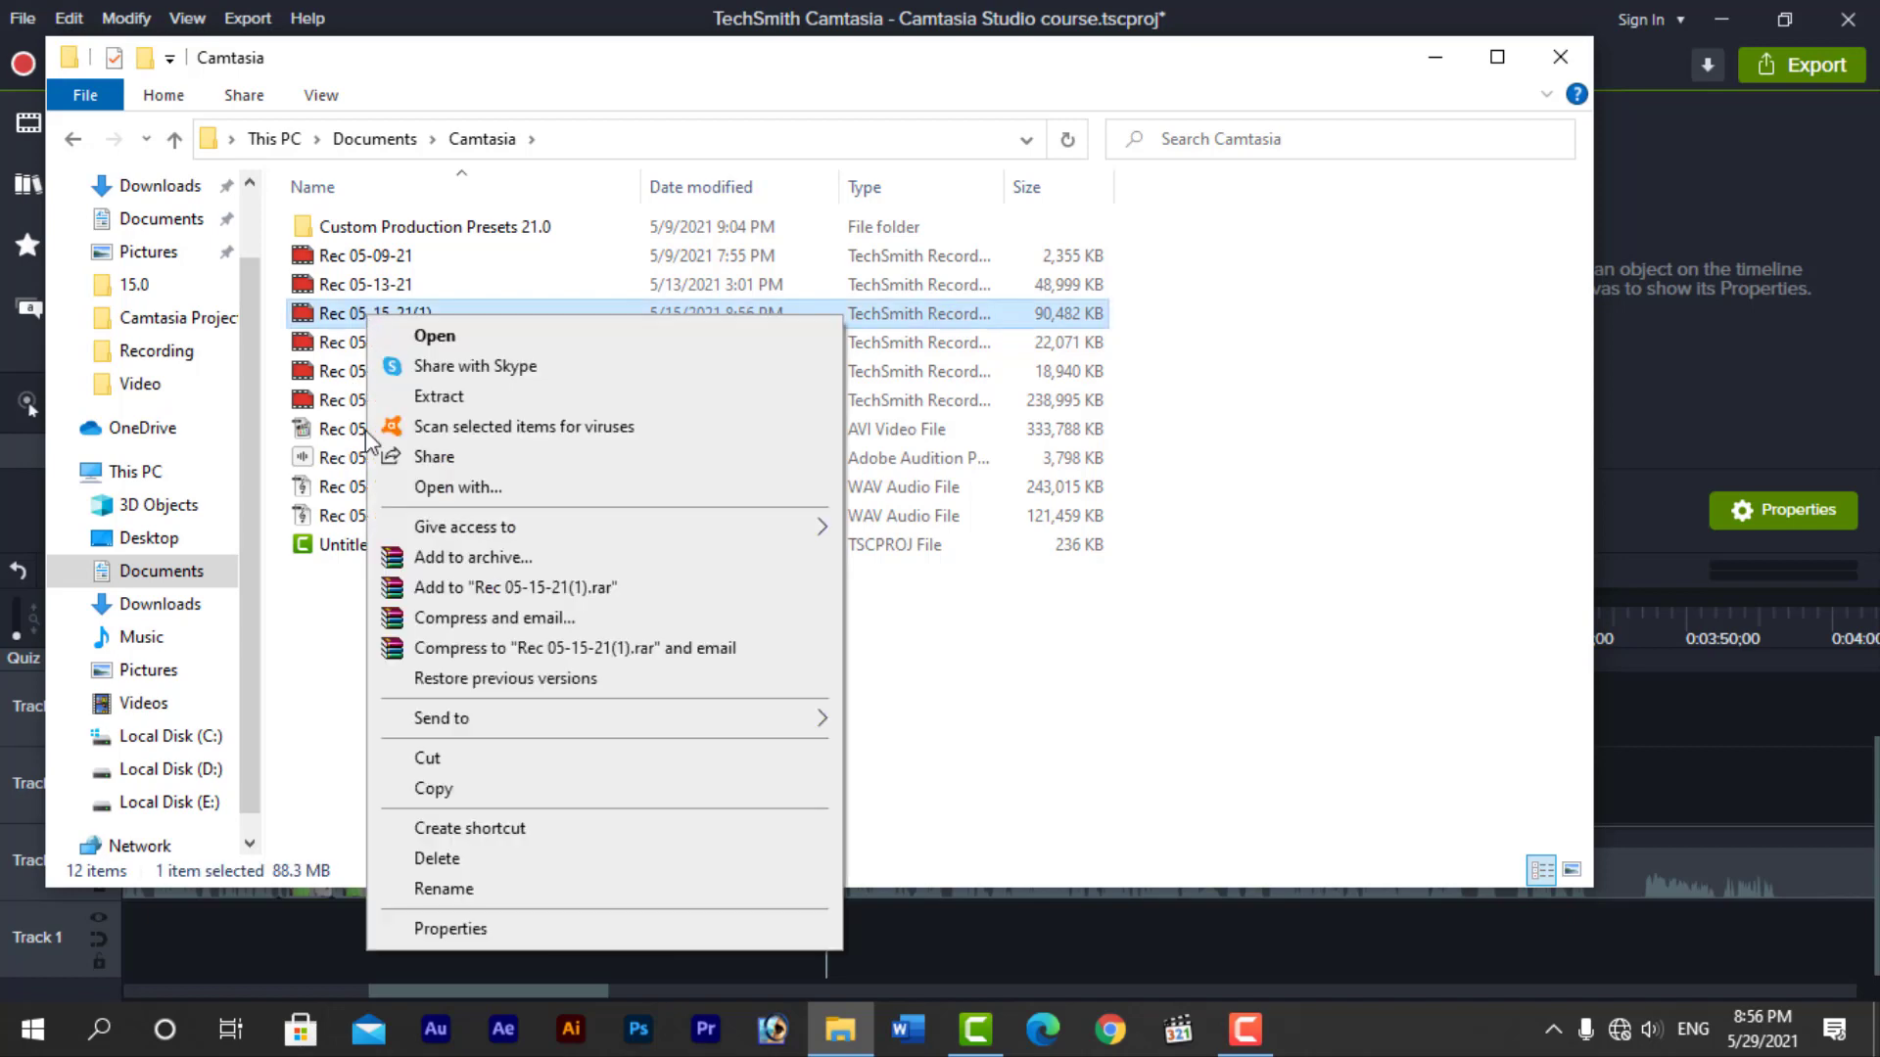
click(333, 608)
click(390, 436)
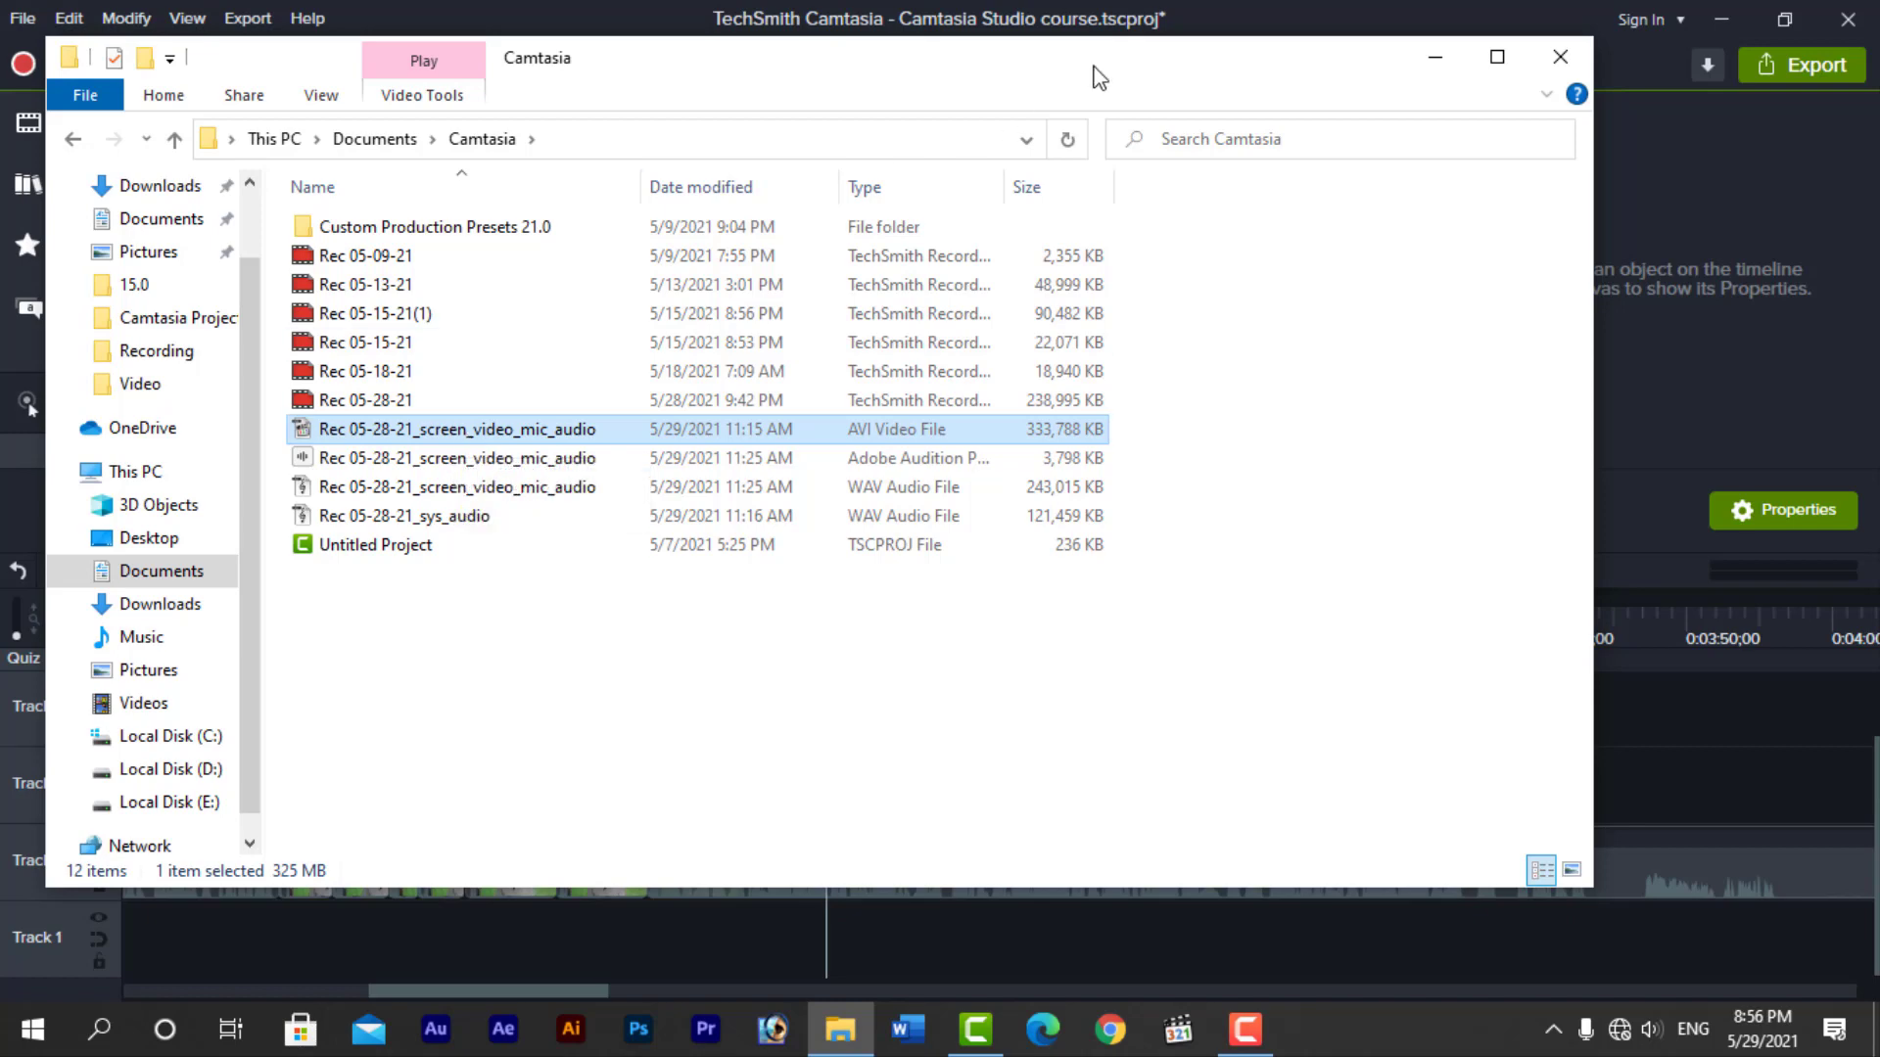
Add the Rec 05-28-21 TechSmith recording to Tracks 3 and 4 in Camtasia, starting at about 0:02:20
drag(1104, 71, 1527, 39)
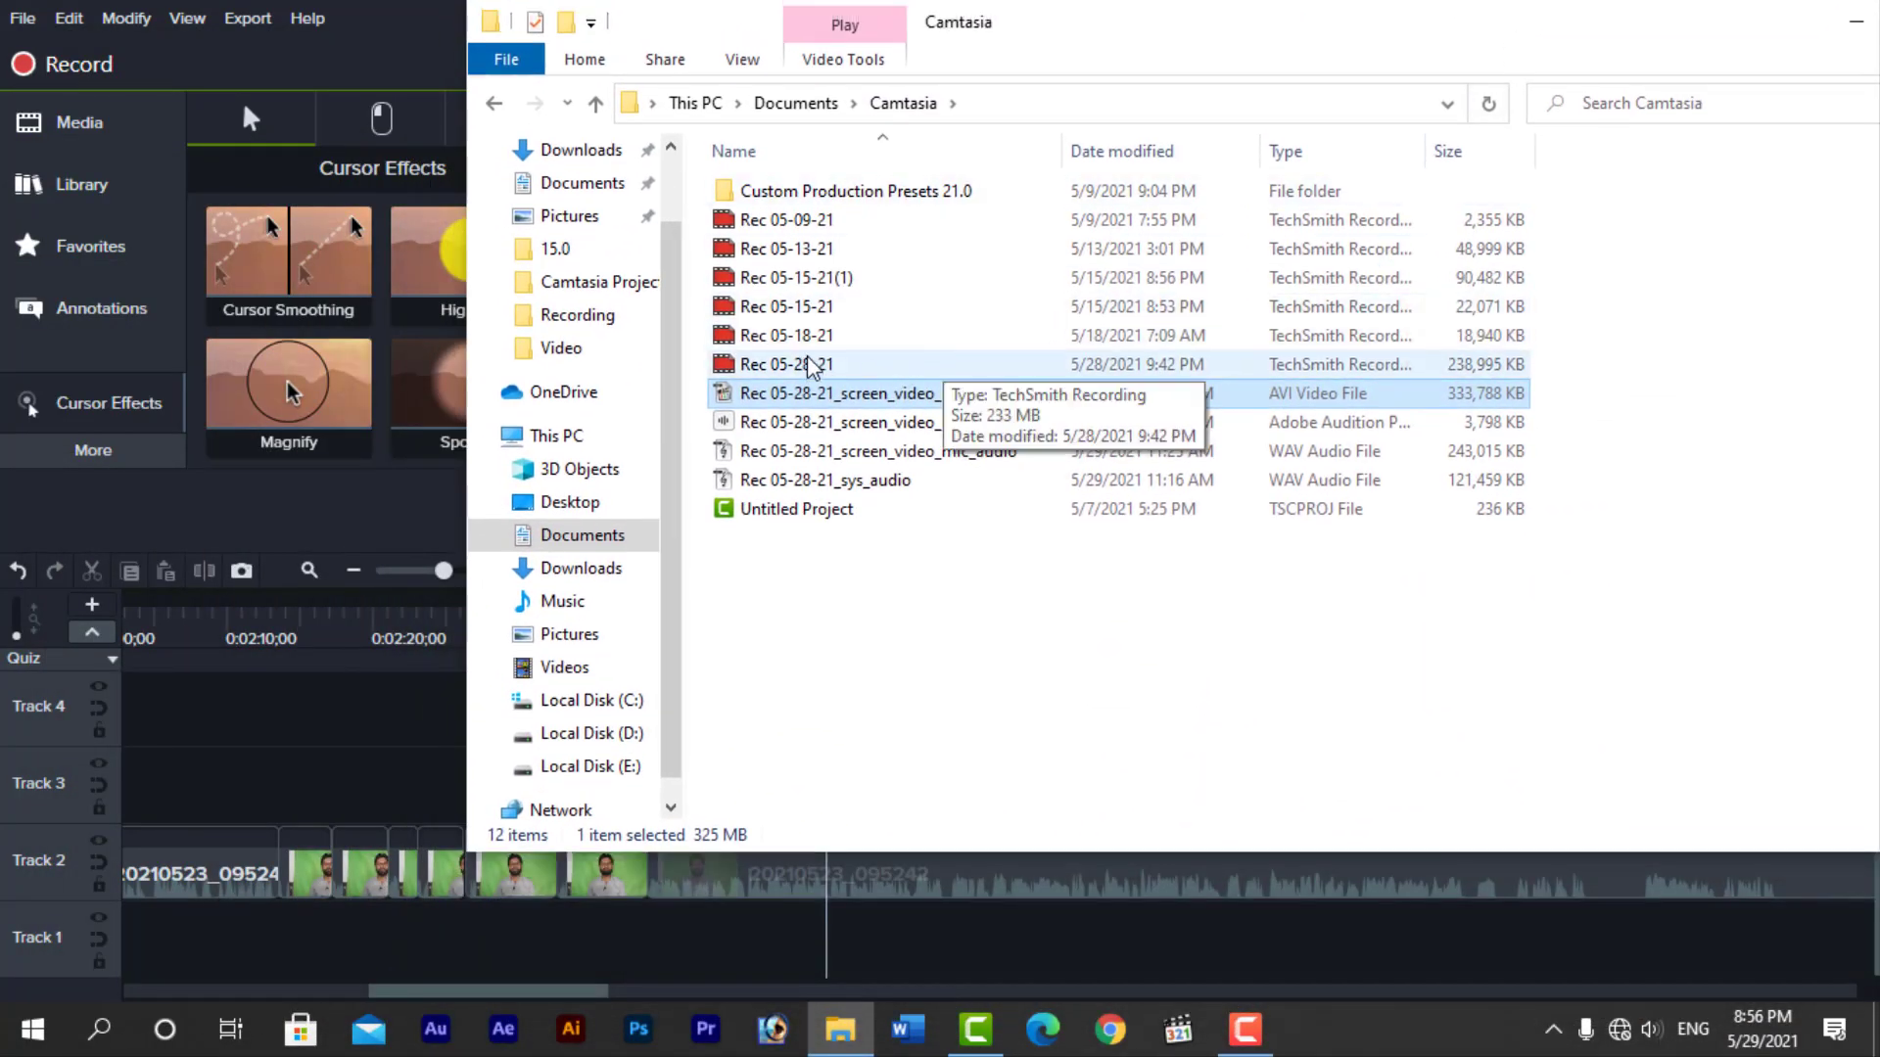
drag(808, 364, 376, 780)
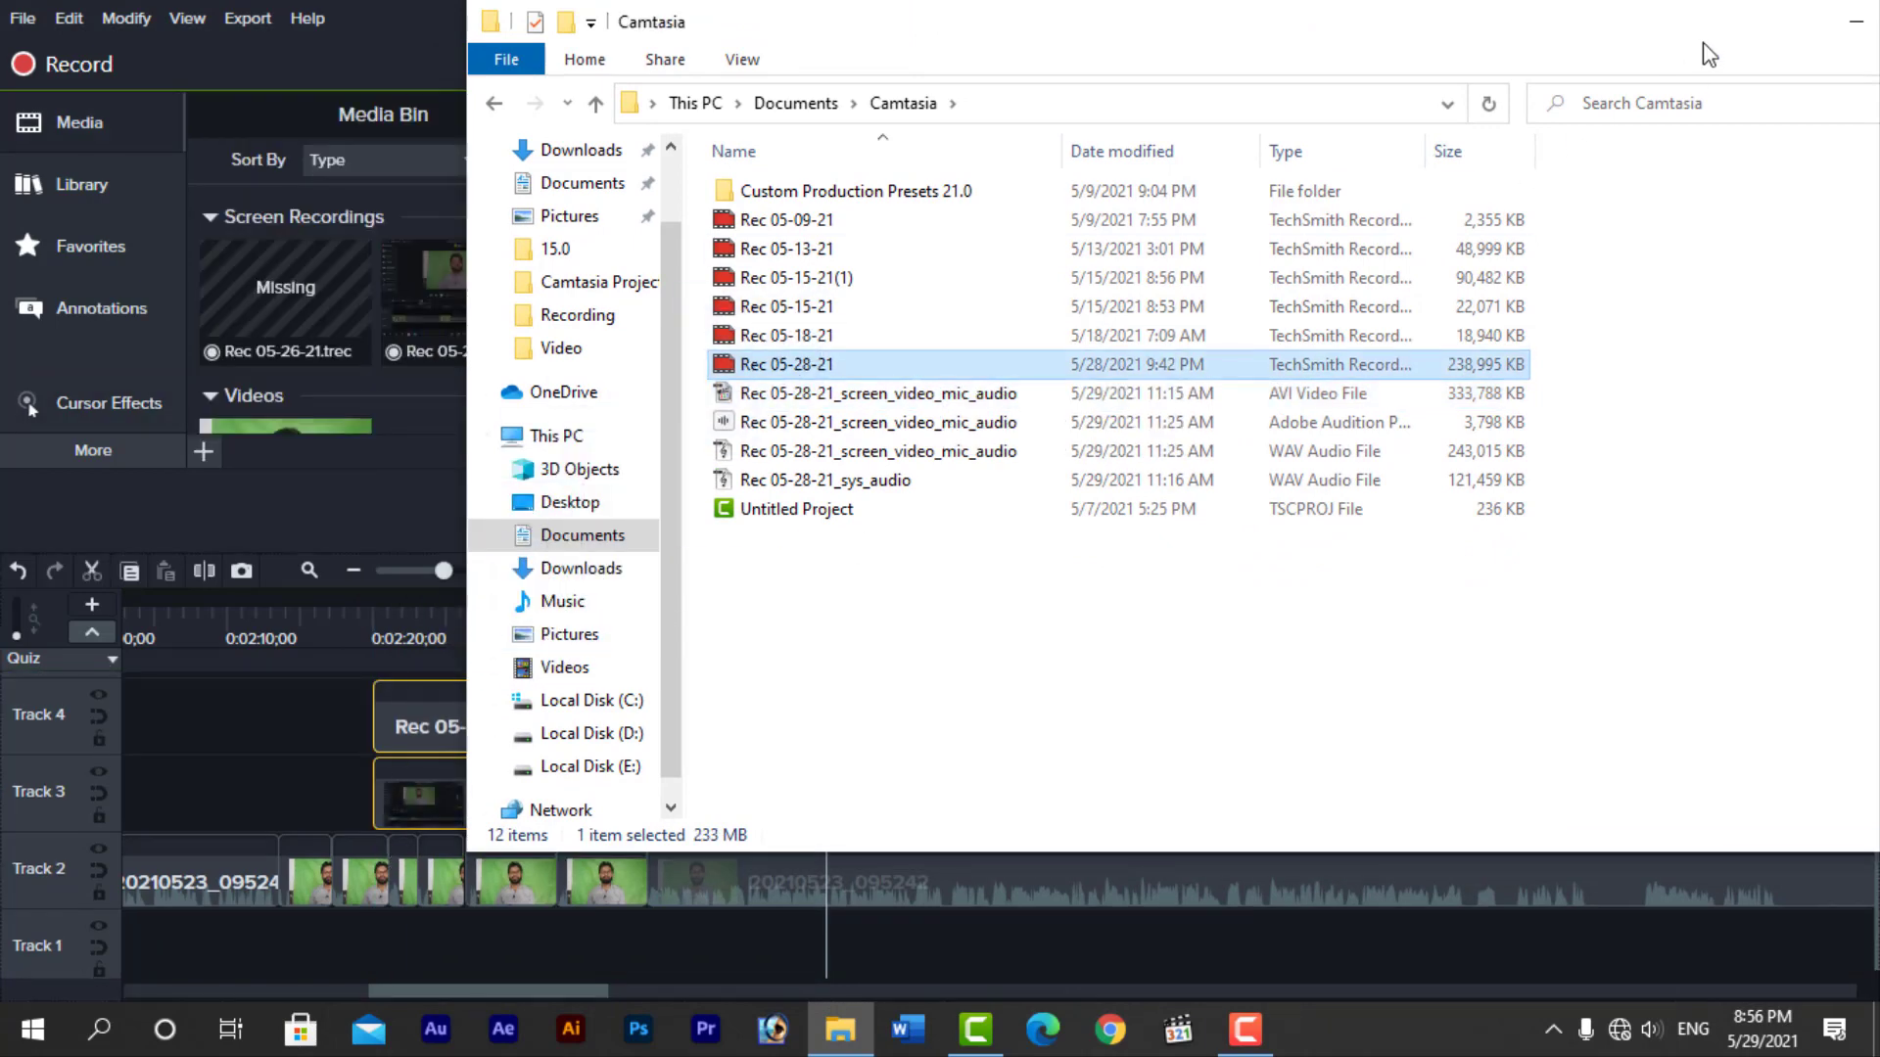
drag(1703, 36, 1274, 62)
click(1653, 64)
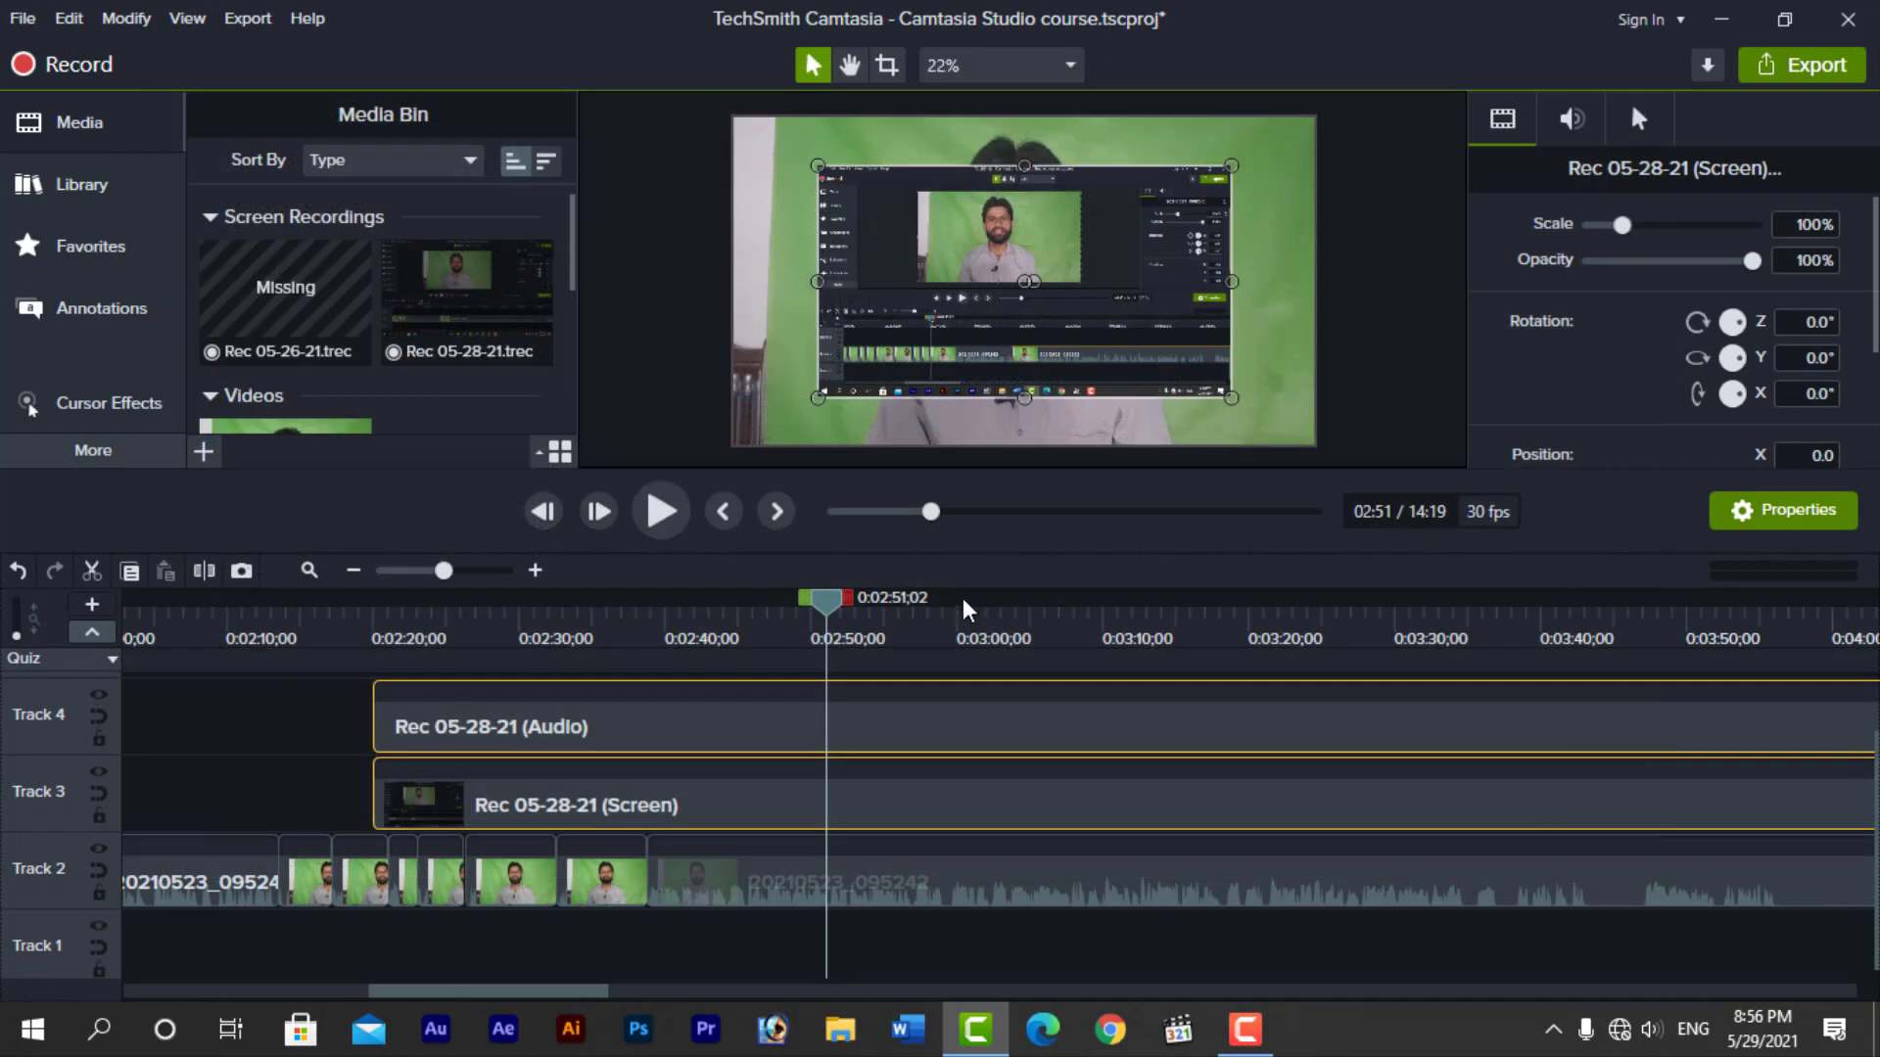
Set the playhead to about 0:02:41 and scale the Rec 05-28-21 screen recording to fit the canvas
drag(826, 602, 686, 641)
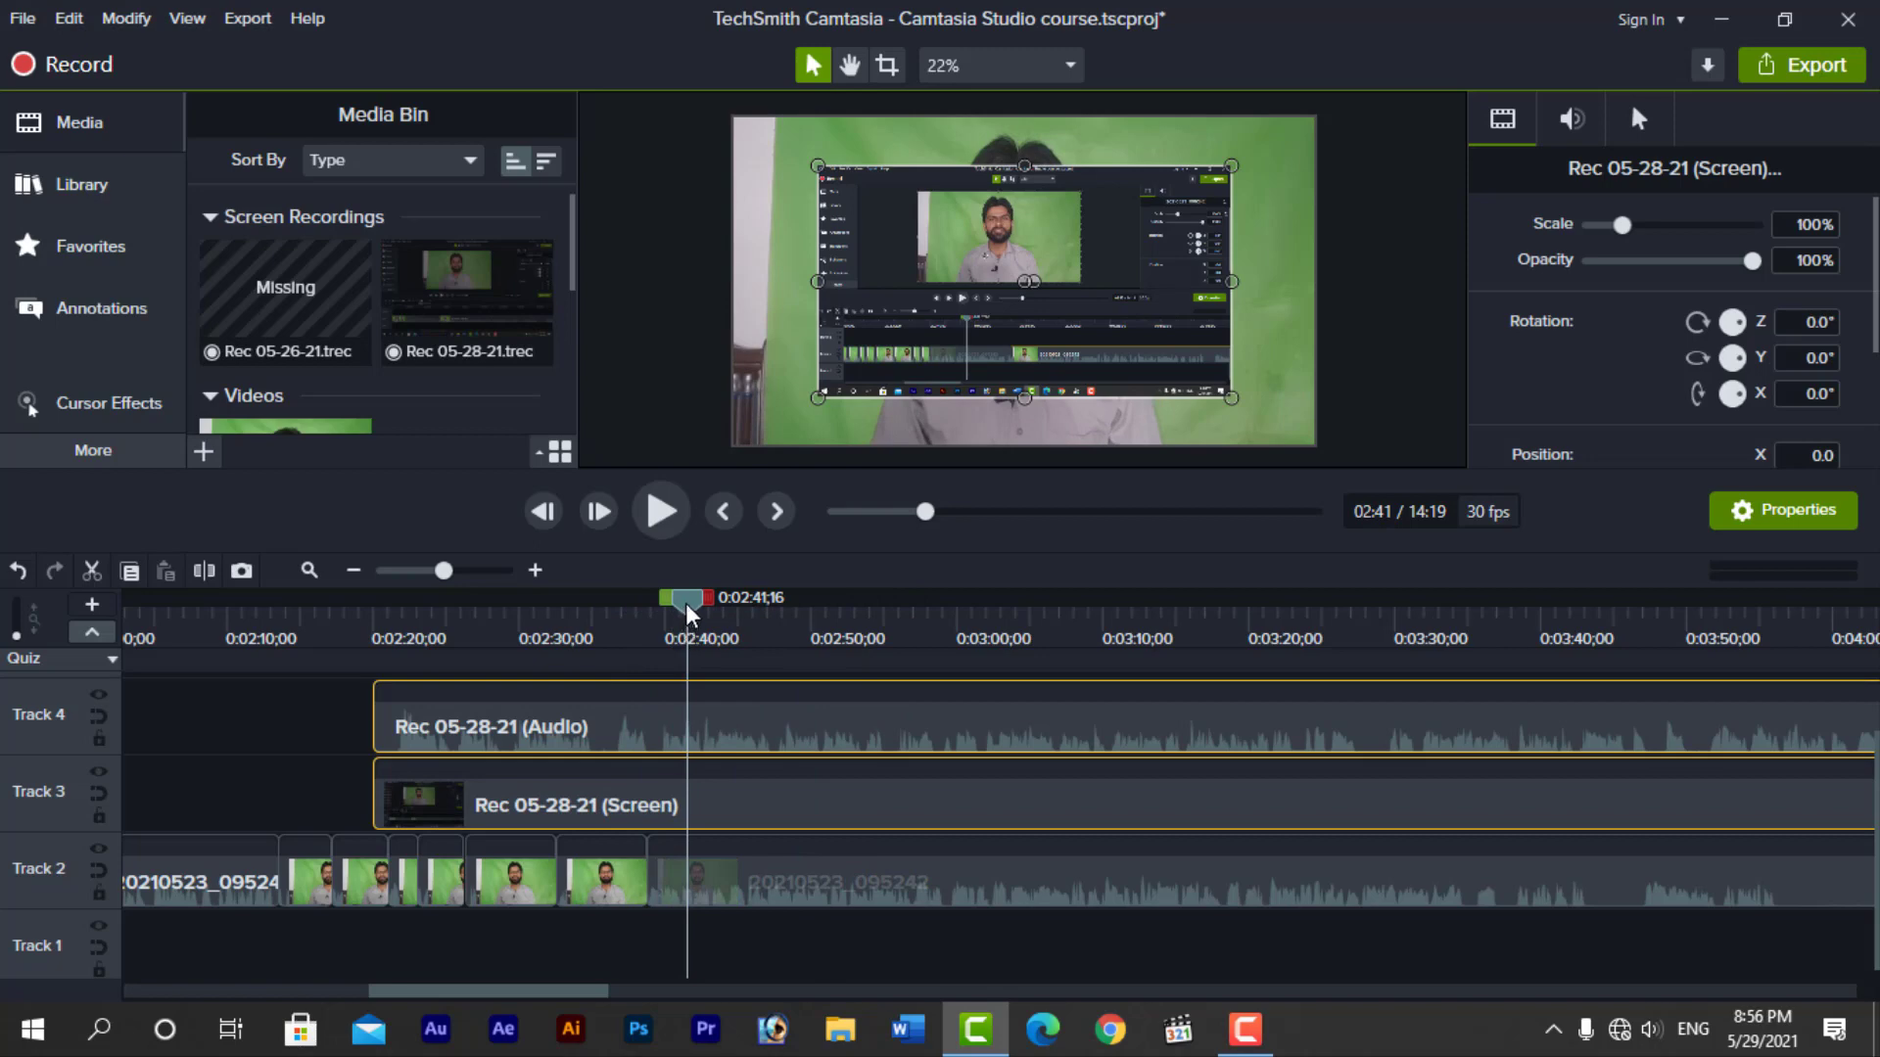
right_click(943, 349)
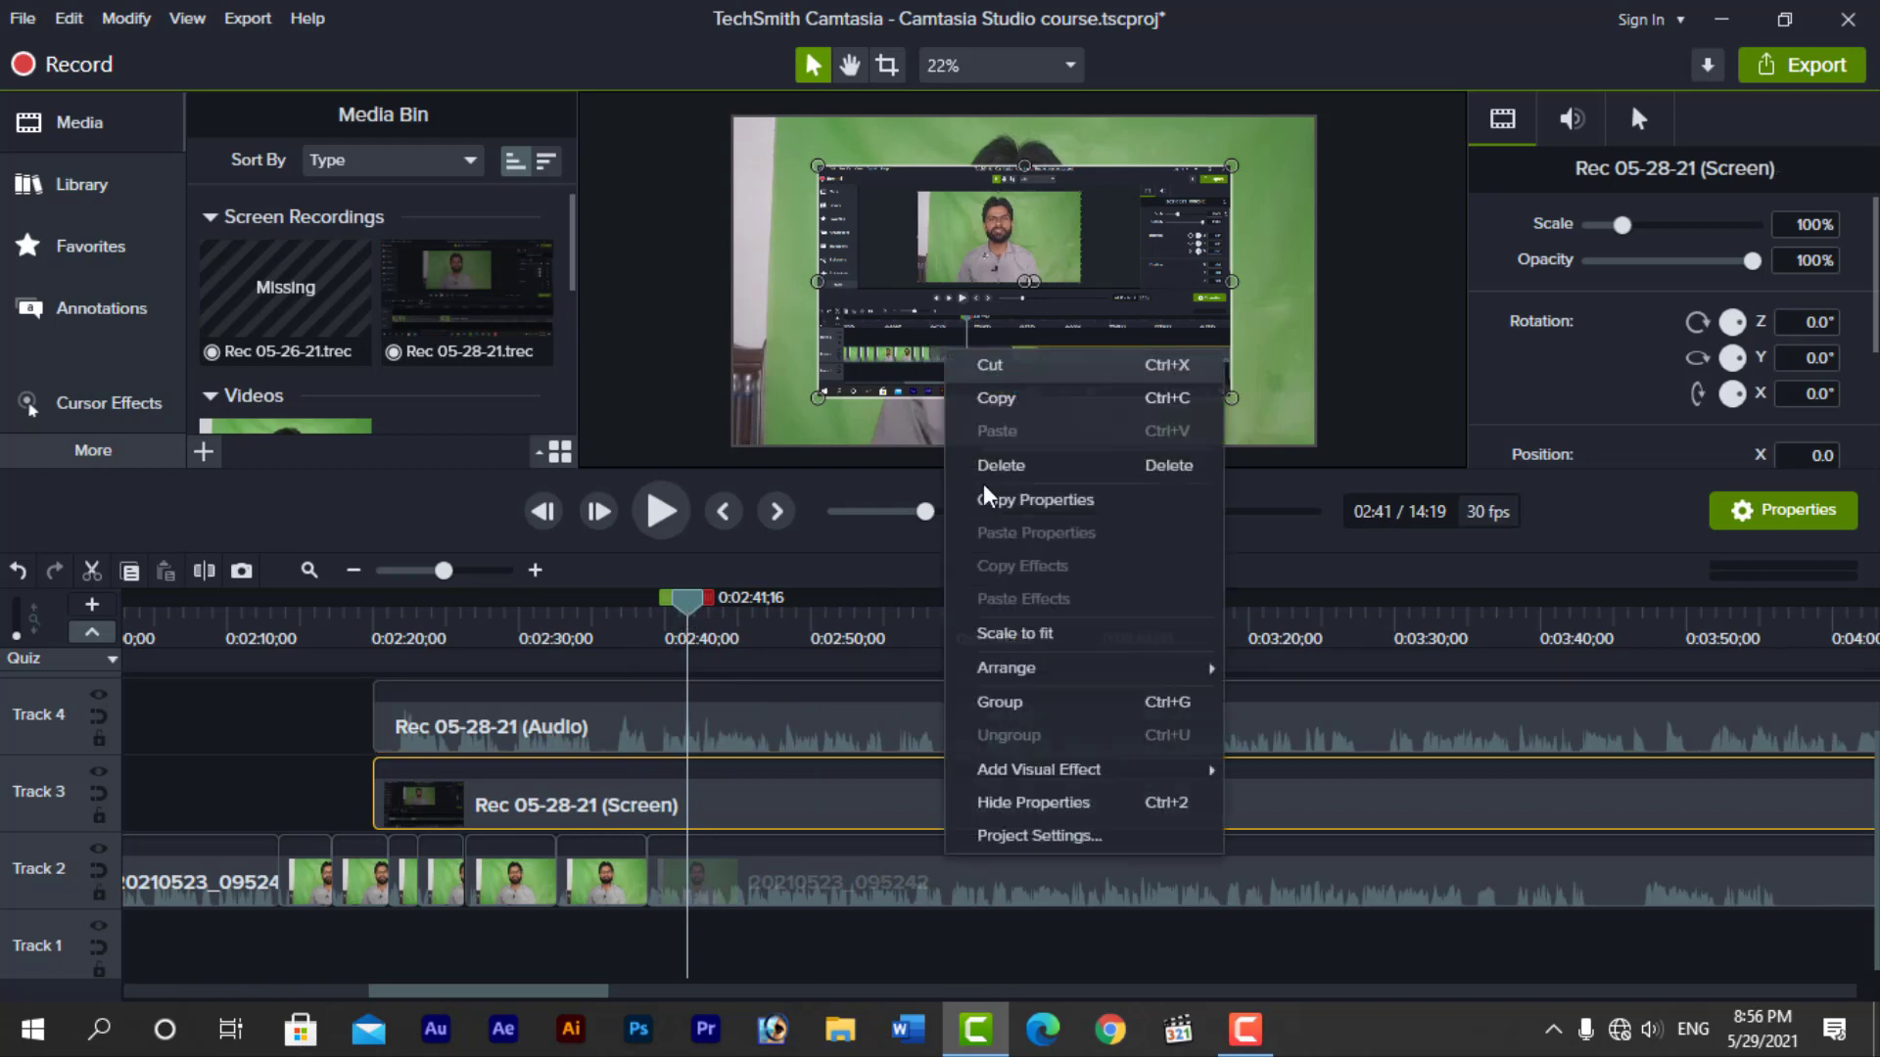
click(1013, 635)
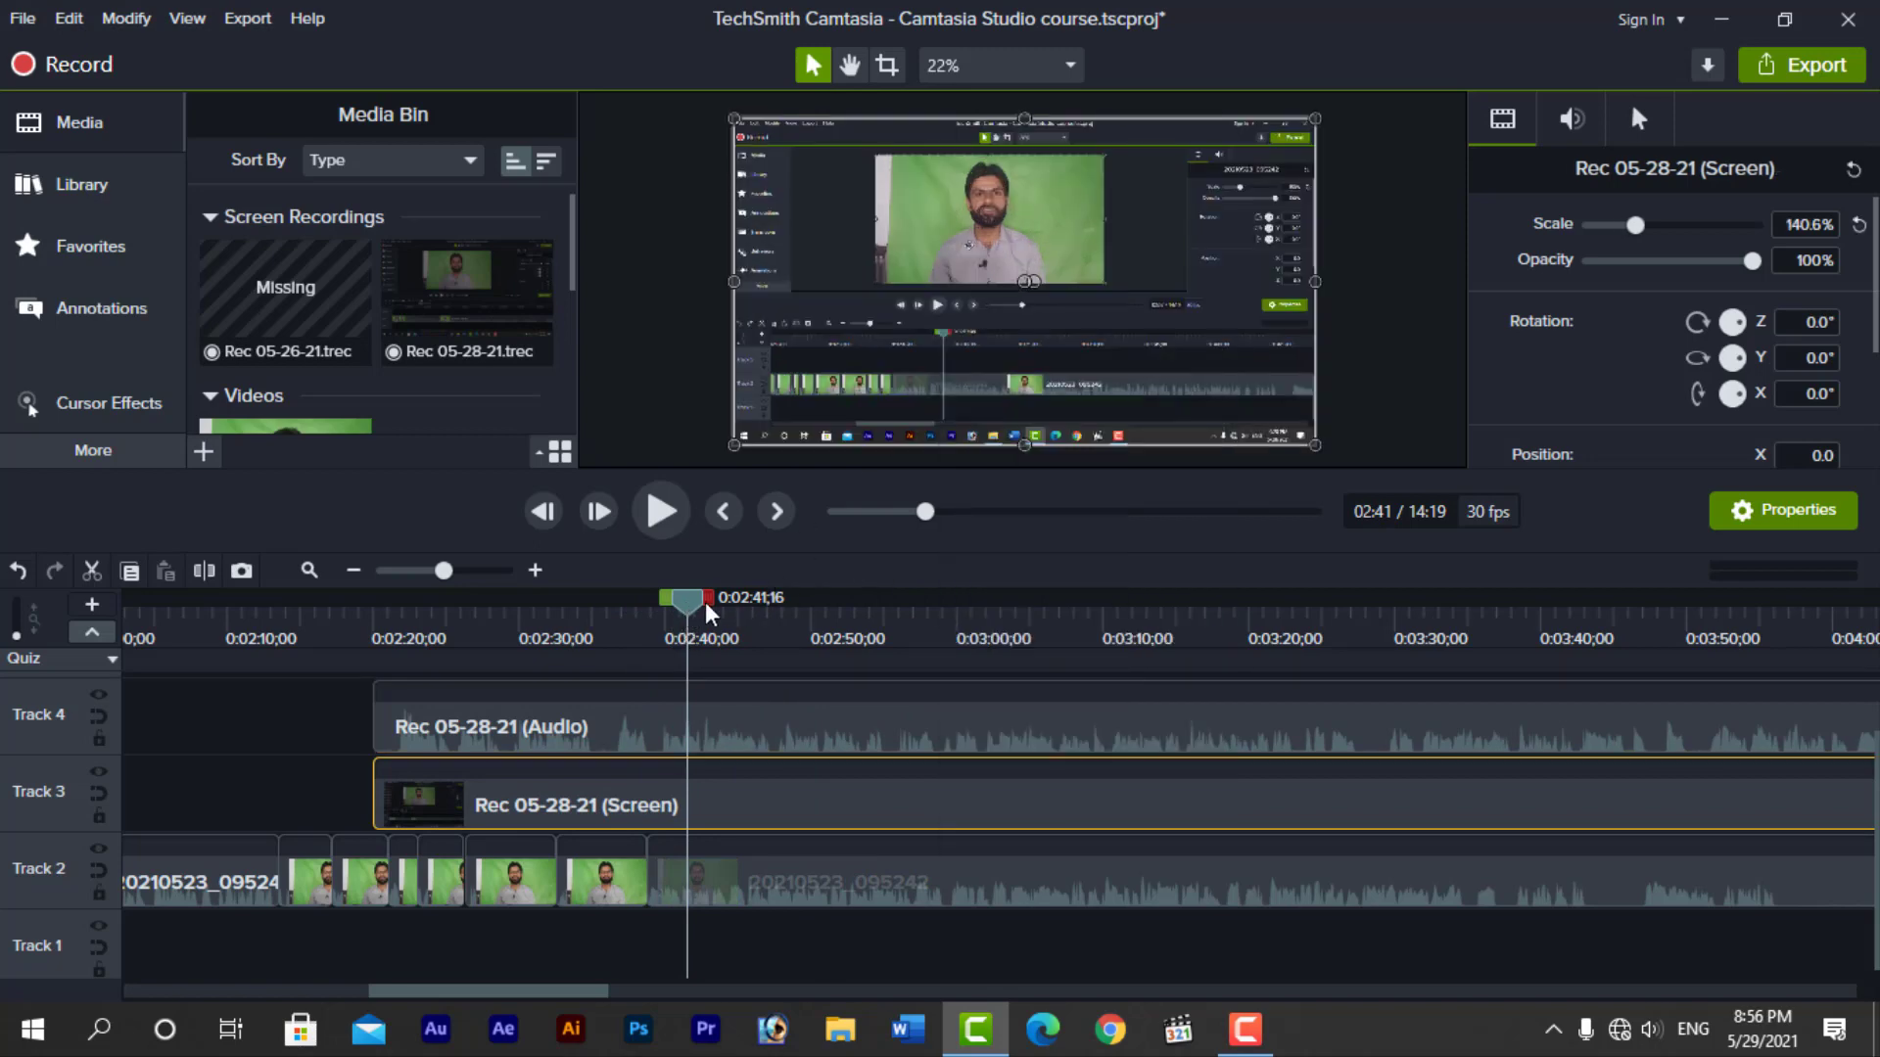
Try the Highlight cursor effect on the Rec 05-28-21 screen clip, preview it up to about 0:02:50, and undo it
click(98, 417)
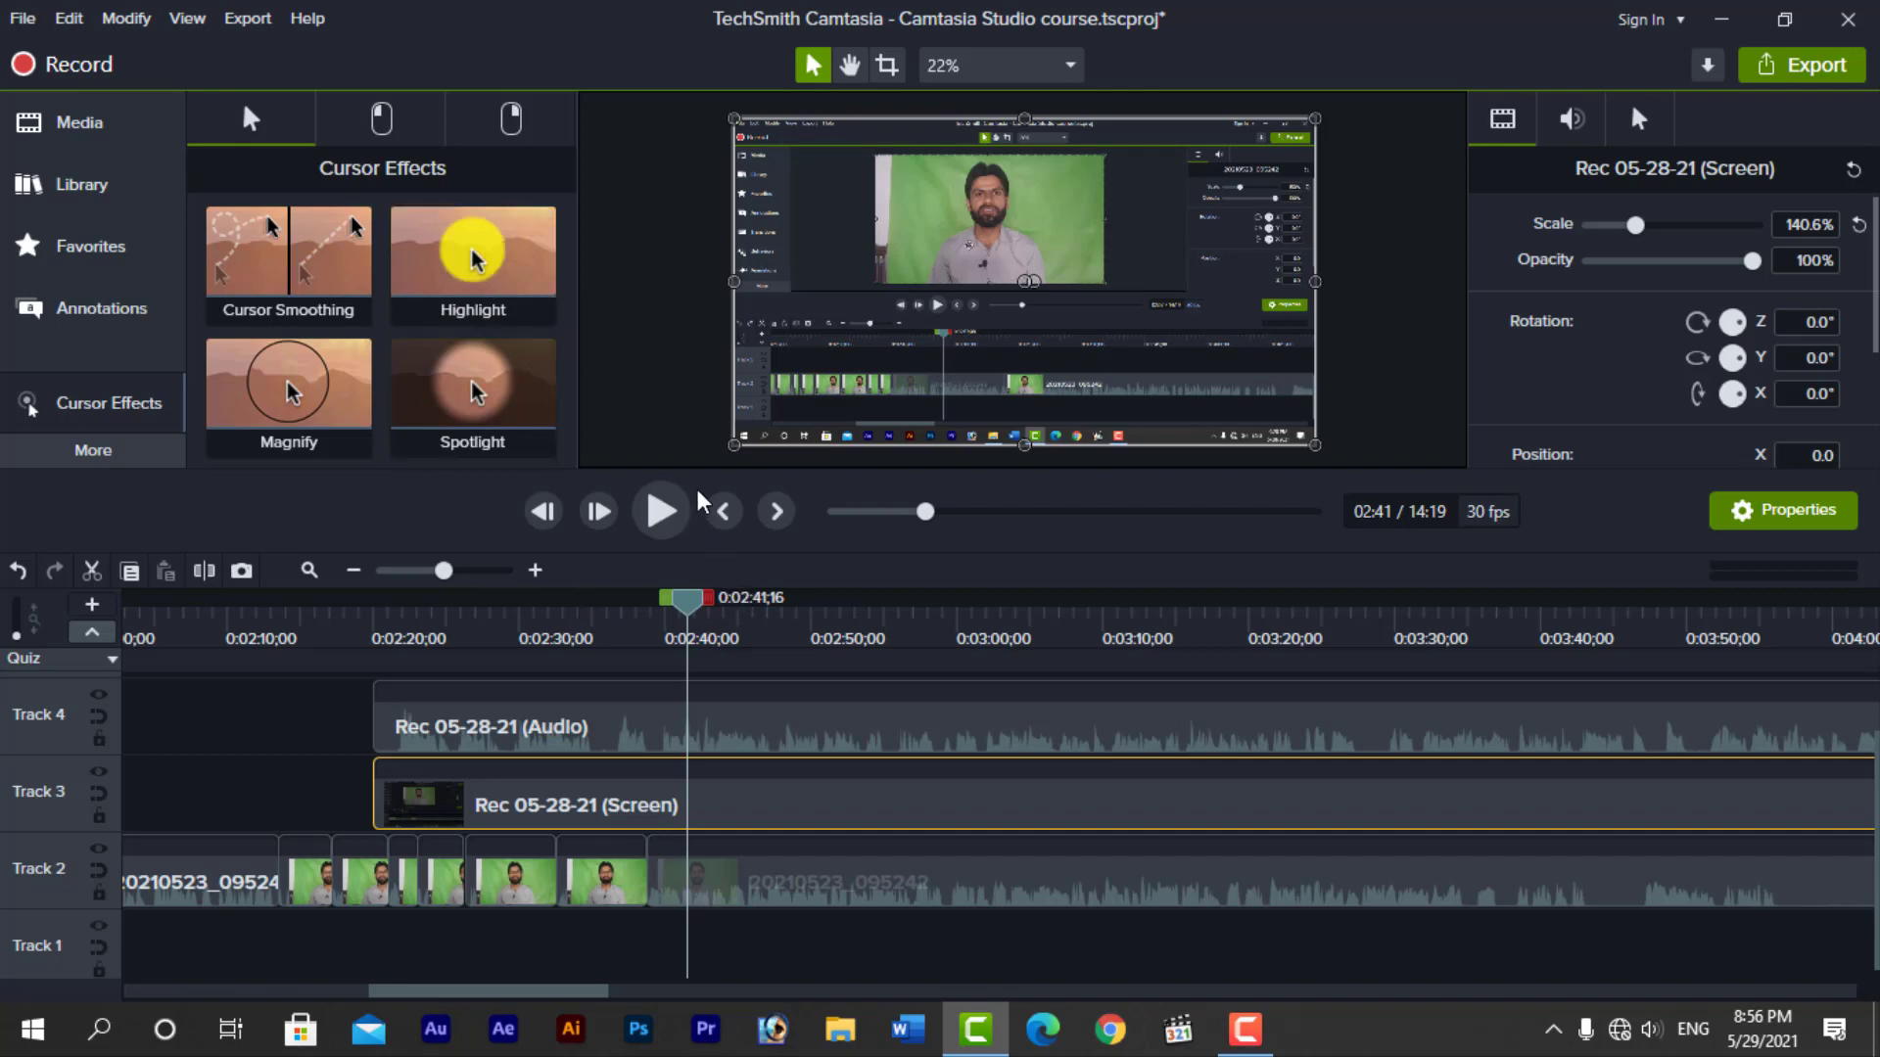
drag(476, 263, 683, 786)
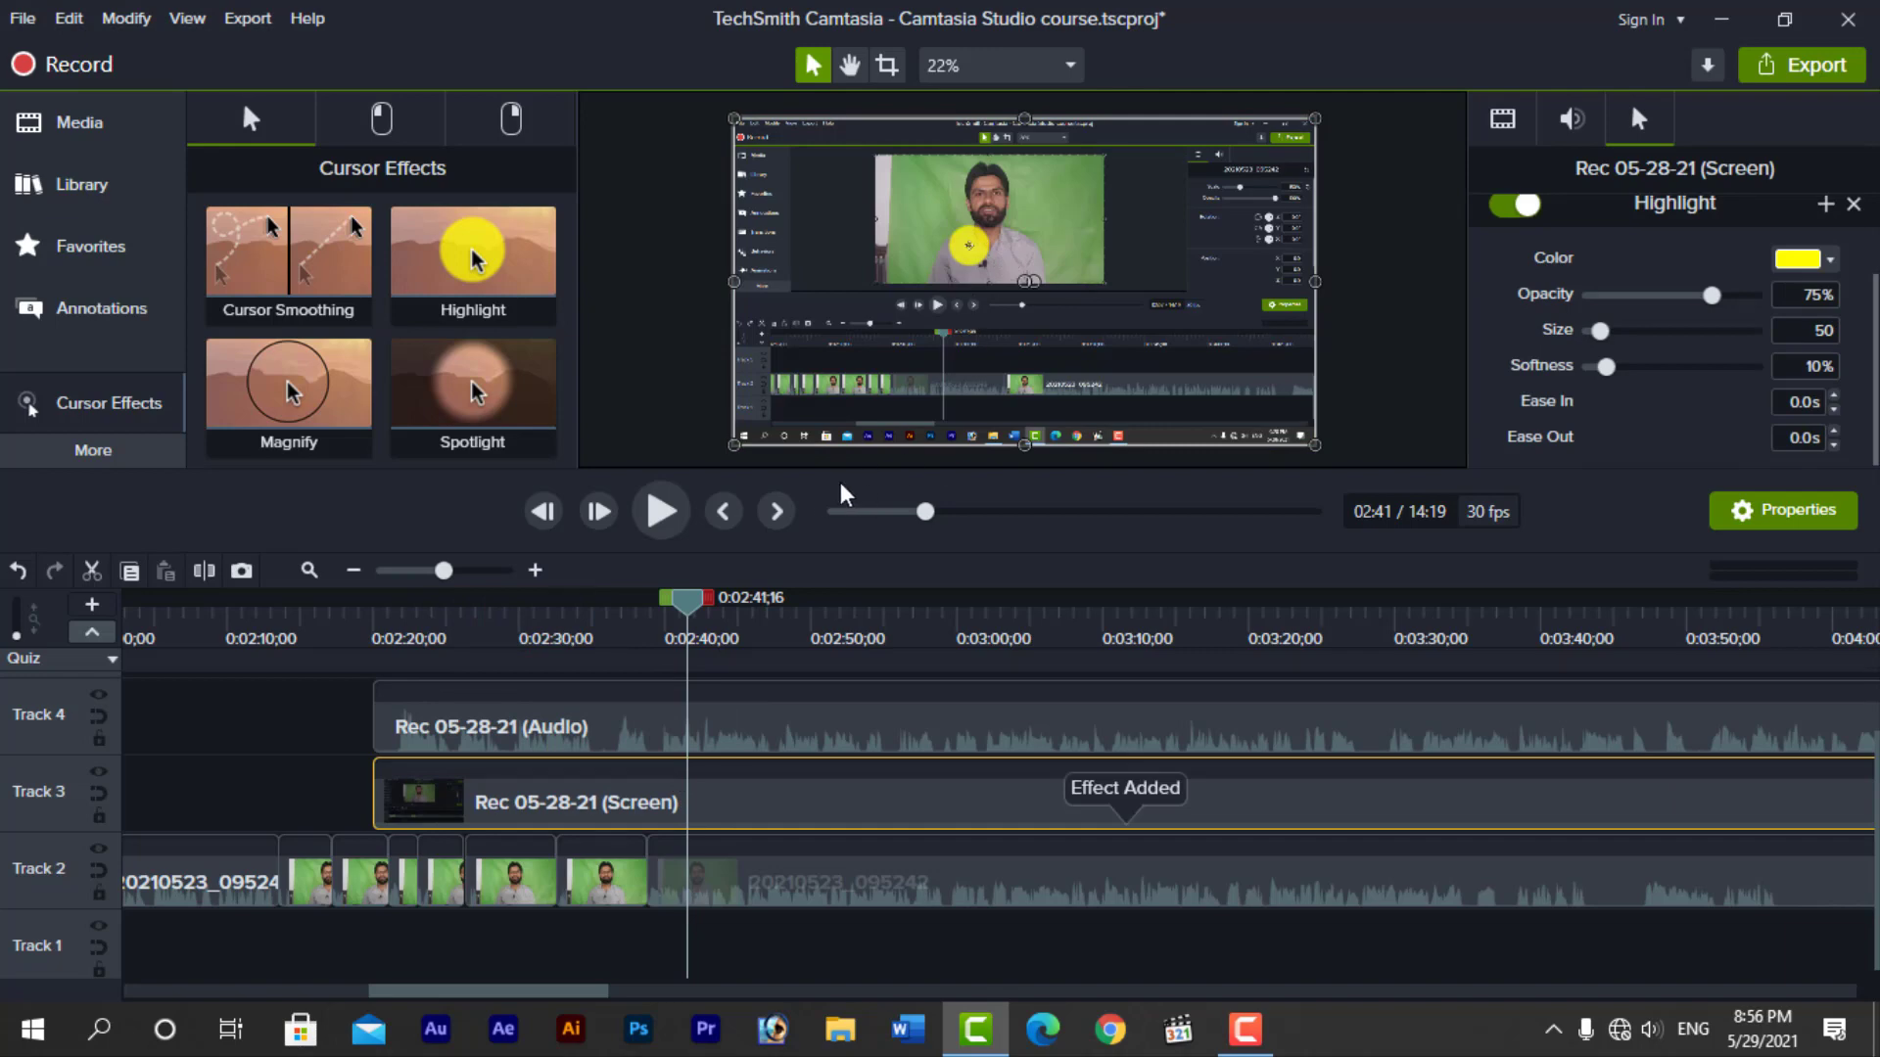
drag(784, 537, 784, 587)
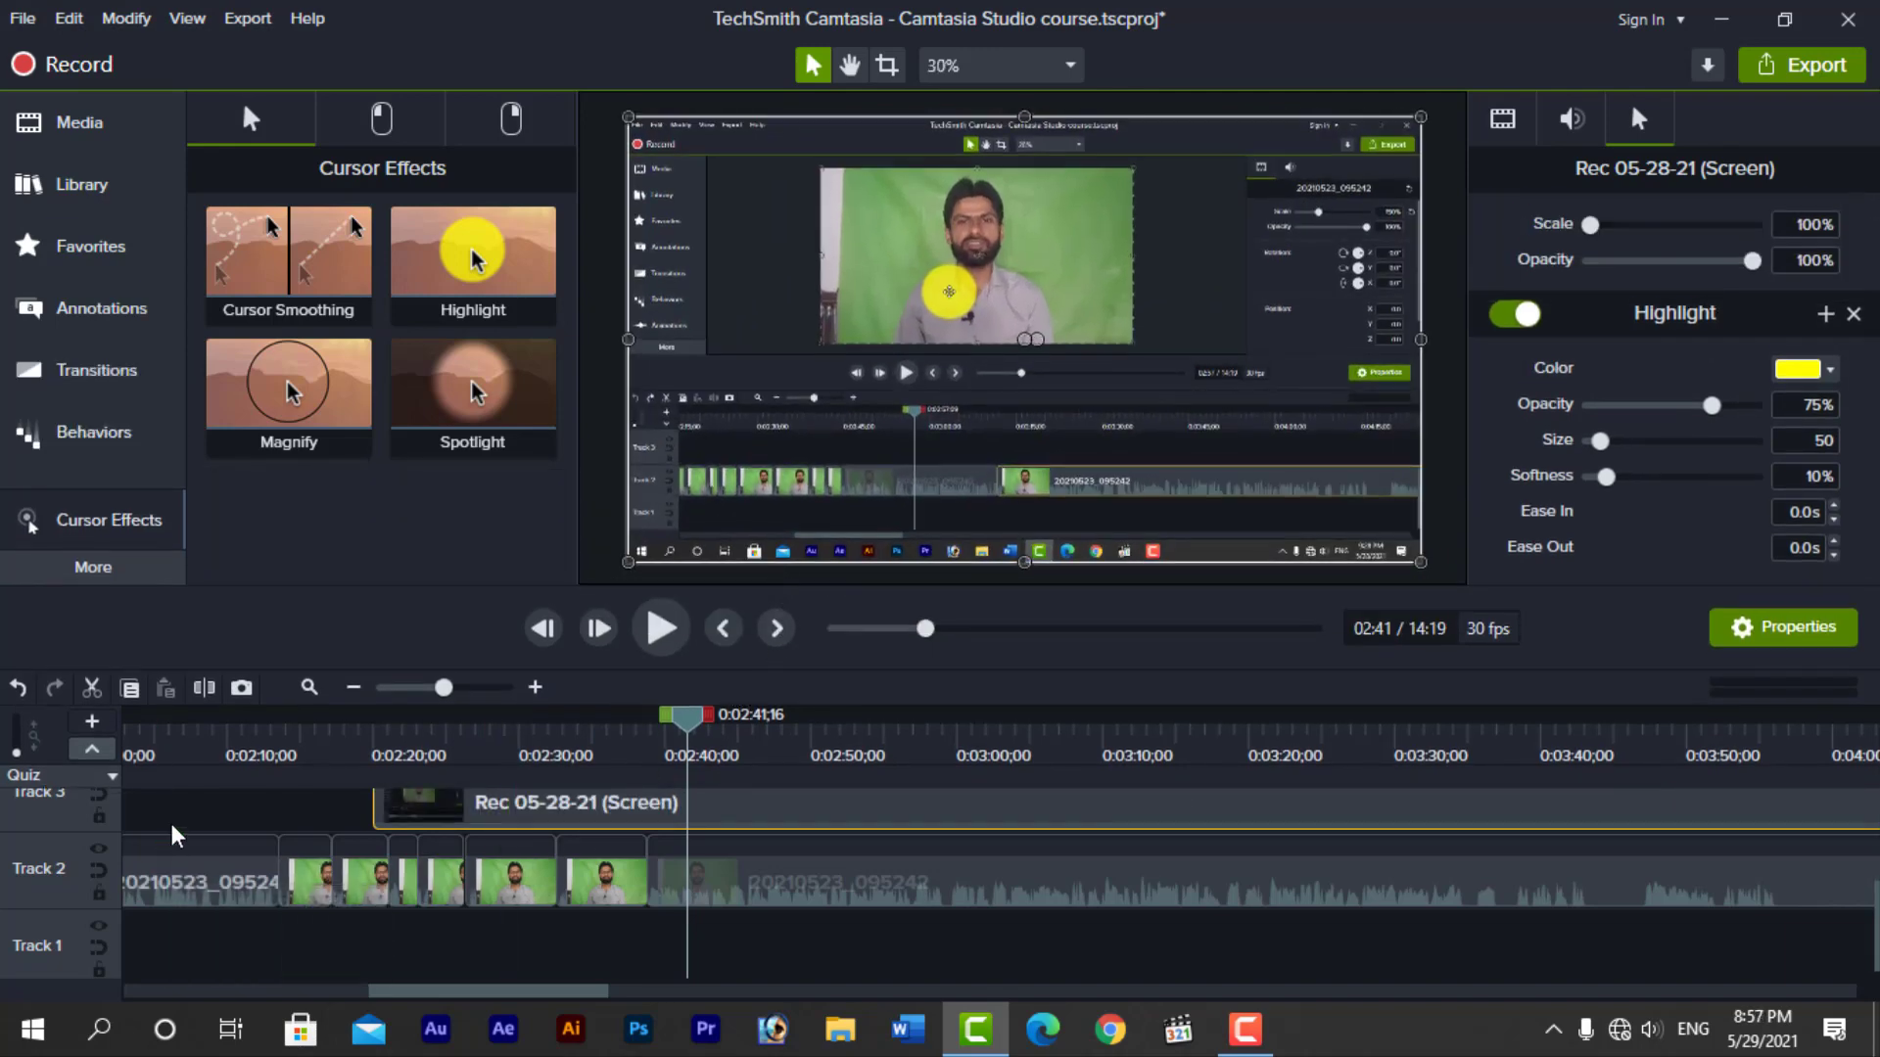
scroll(226, 861, up, 2)
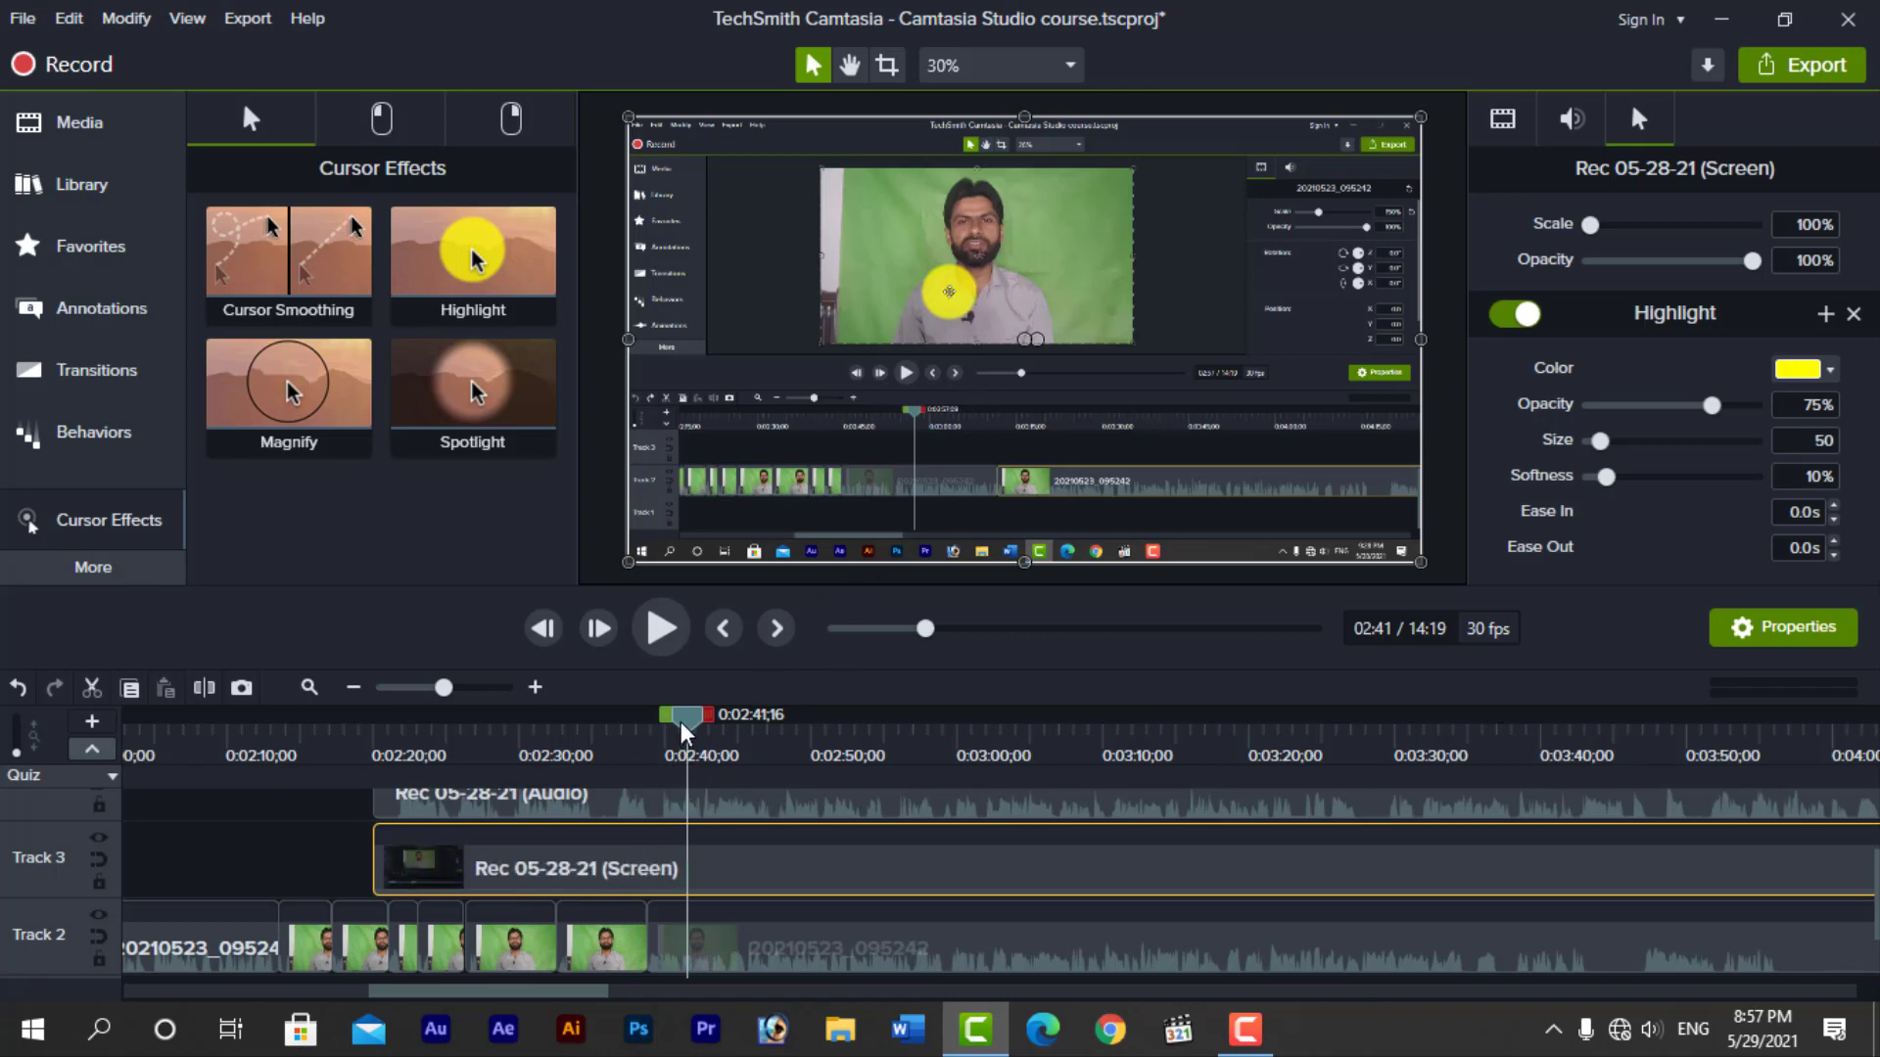
drag(682, 719, 816, 726)
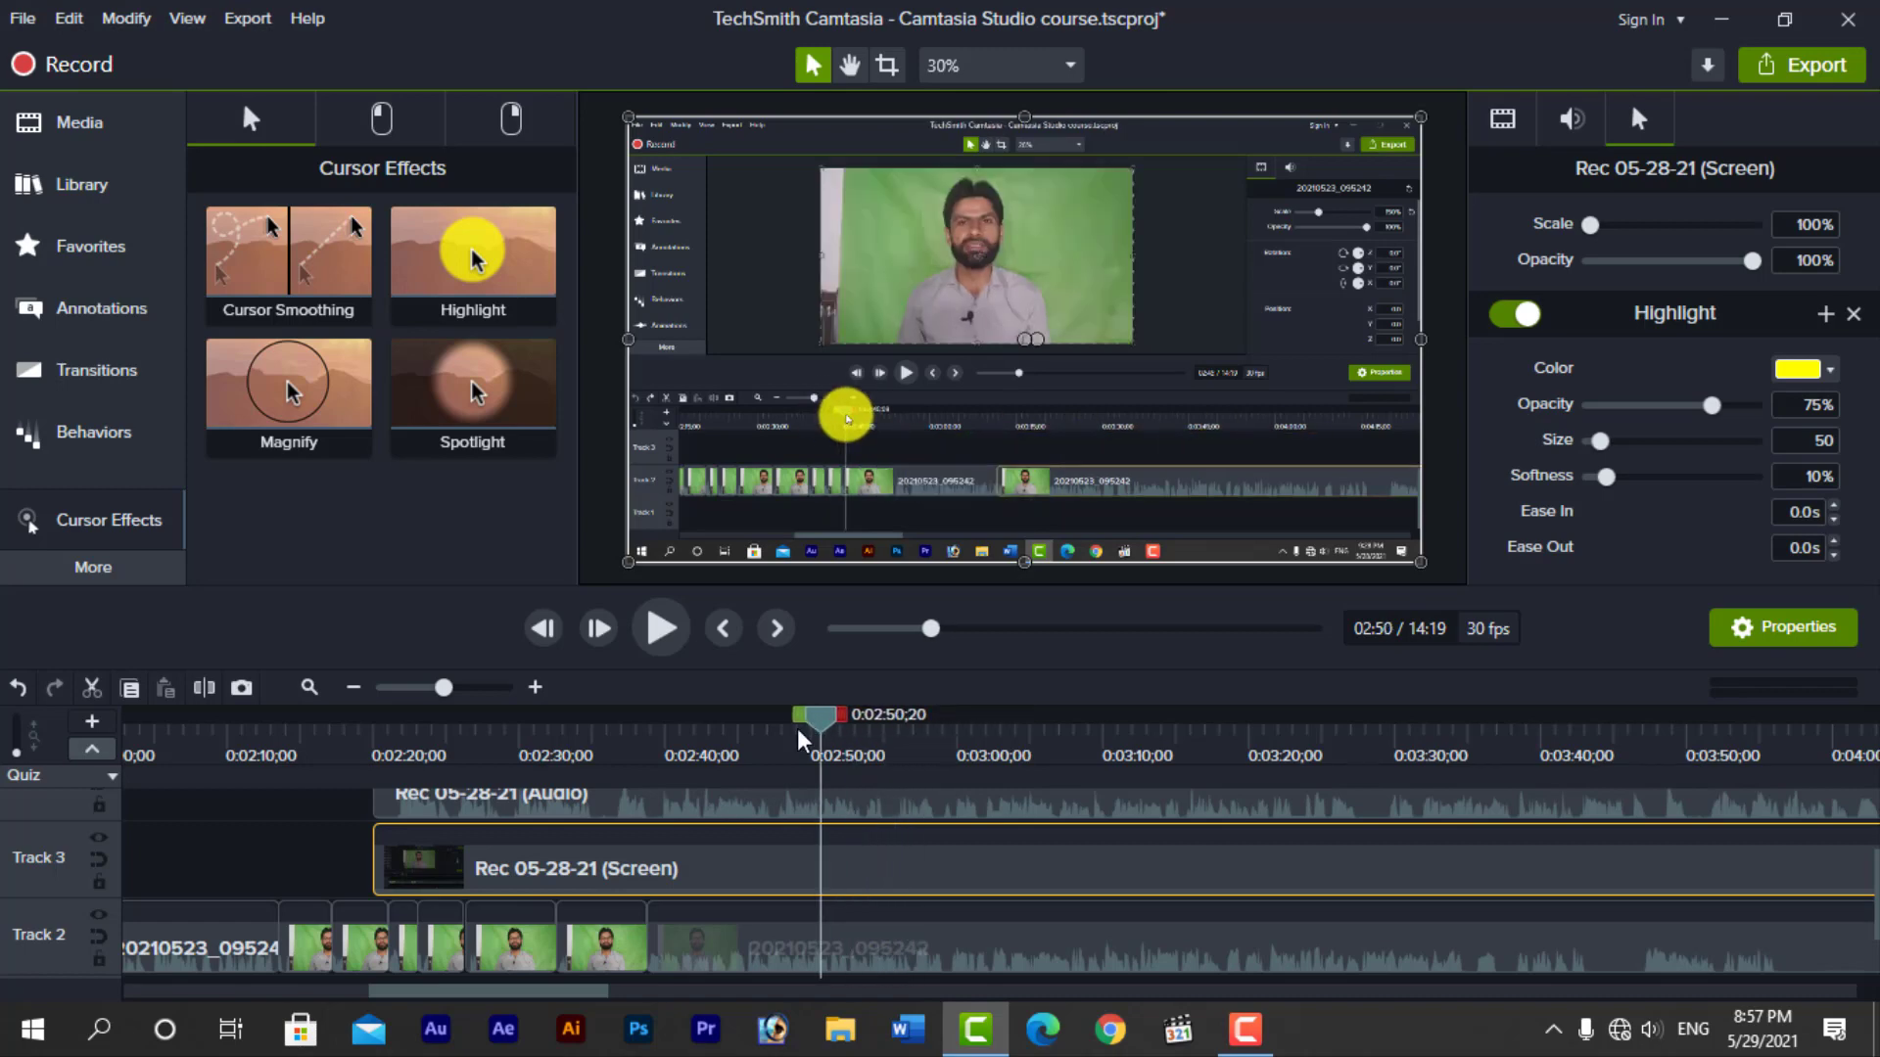
key(ctrl+z)
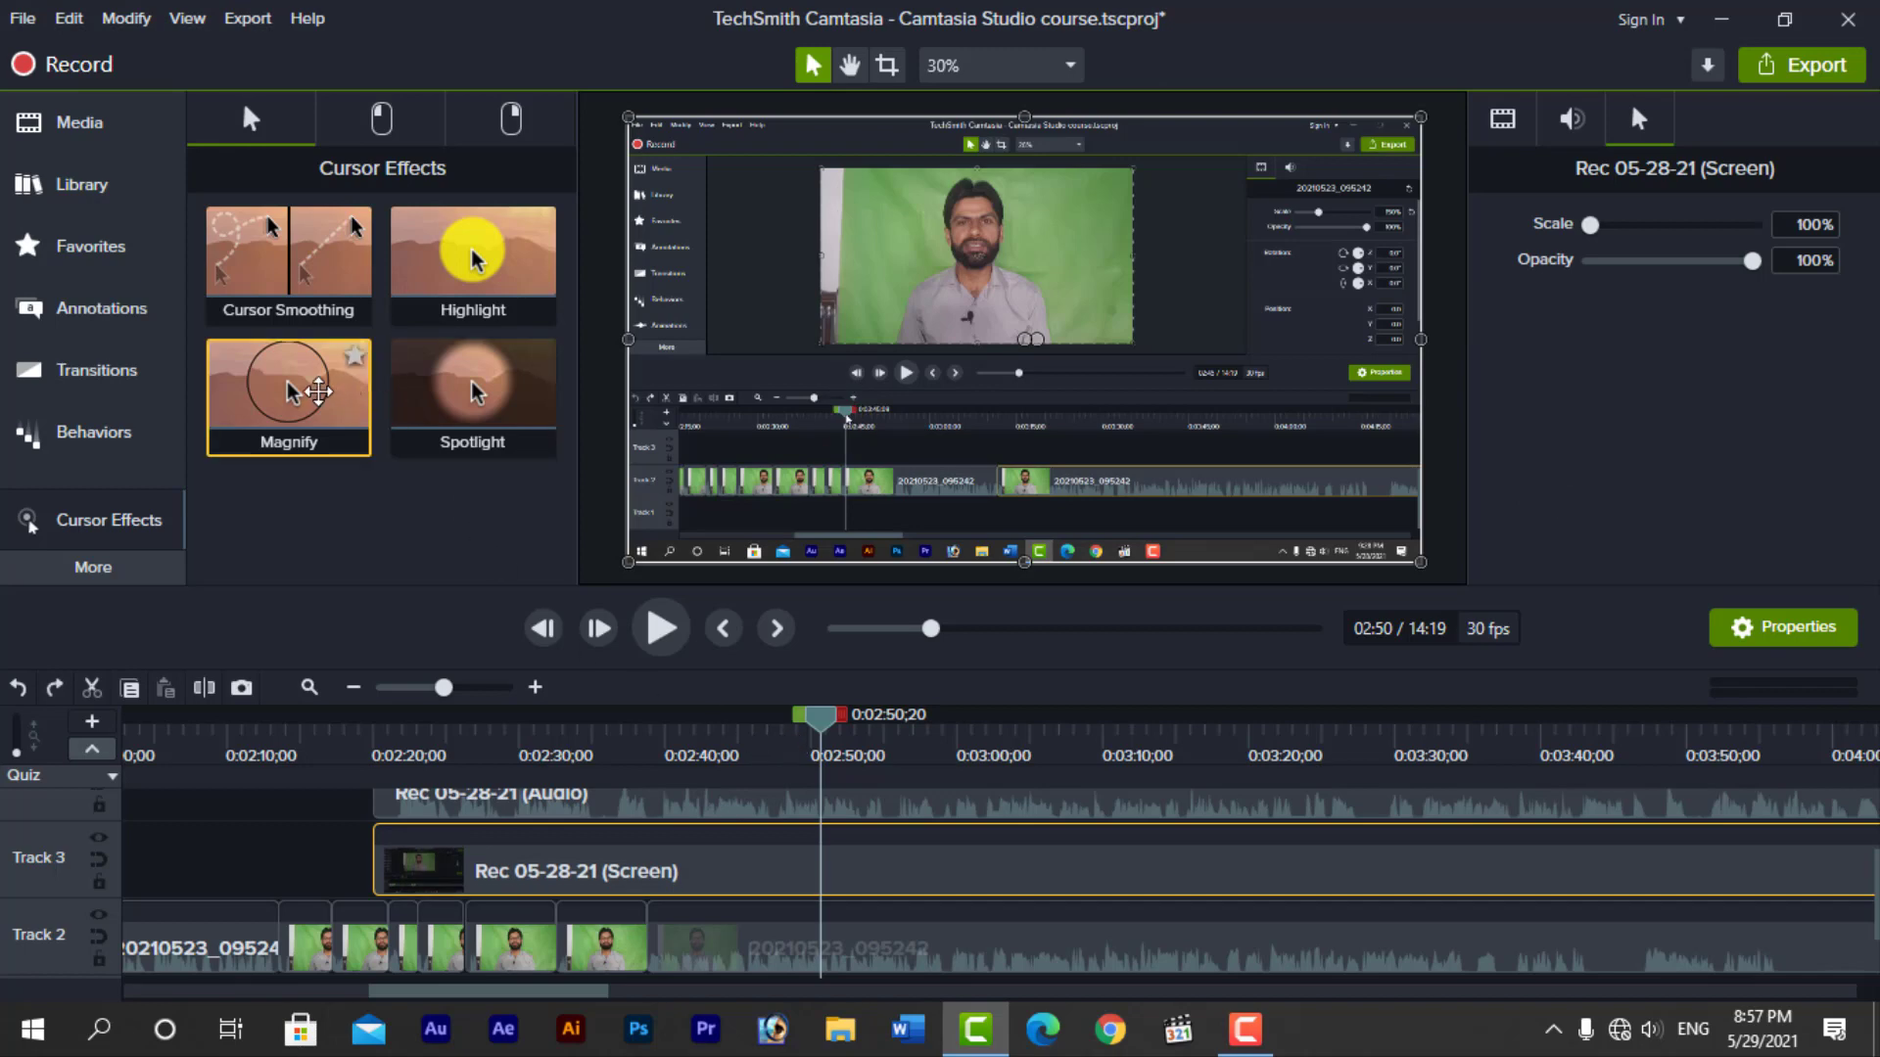
Apply the Magnify cursor effect to the Rec 05-28-21 screen clip and preview it between about 0:02:50 and 0:02:56
drag(308, 396, 875, 861)
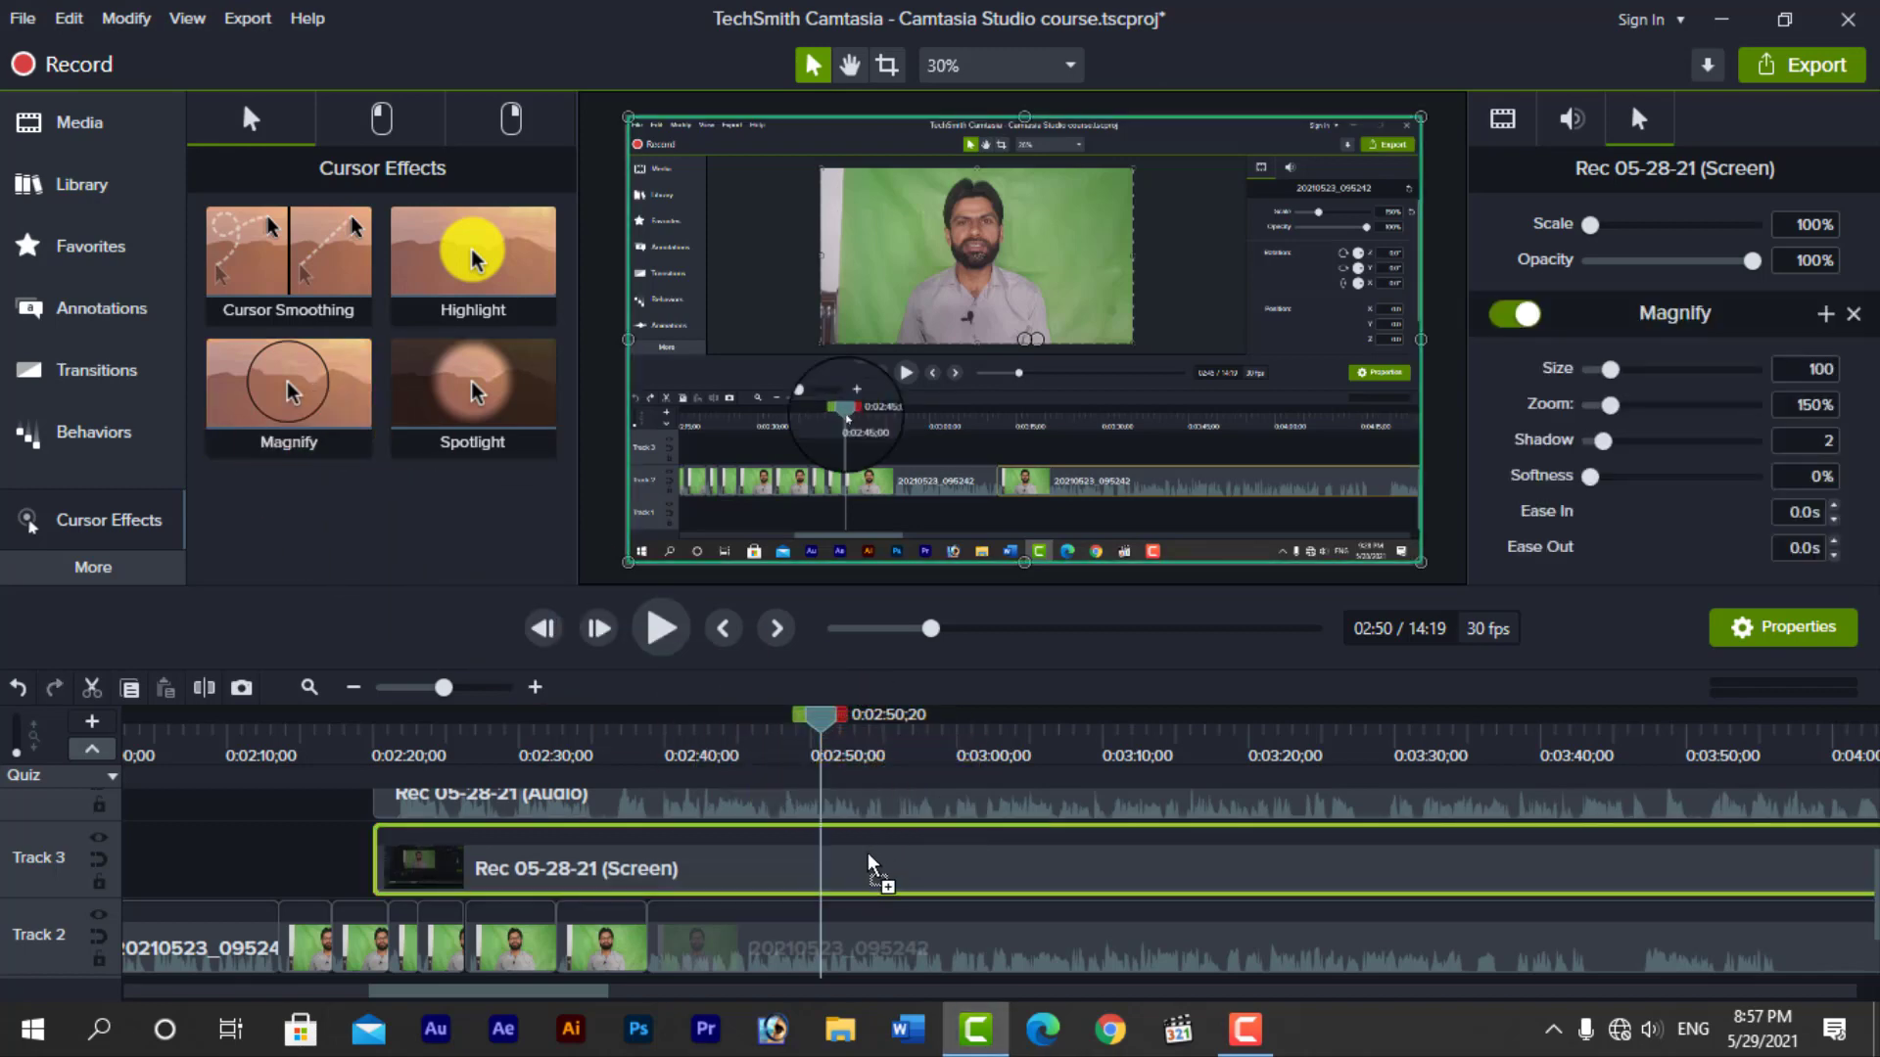
drag(833, 724, 916, 728)
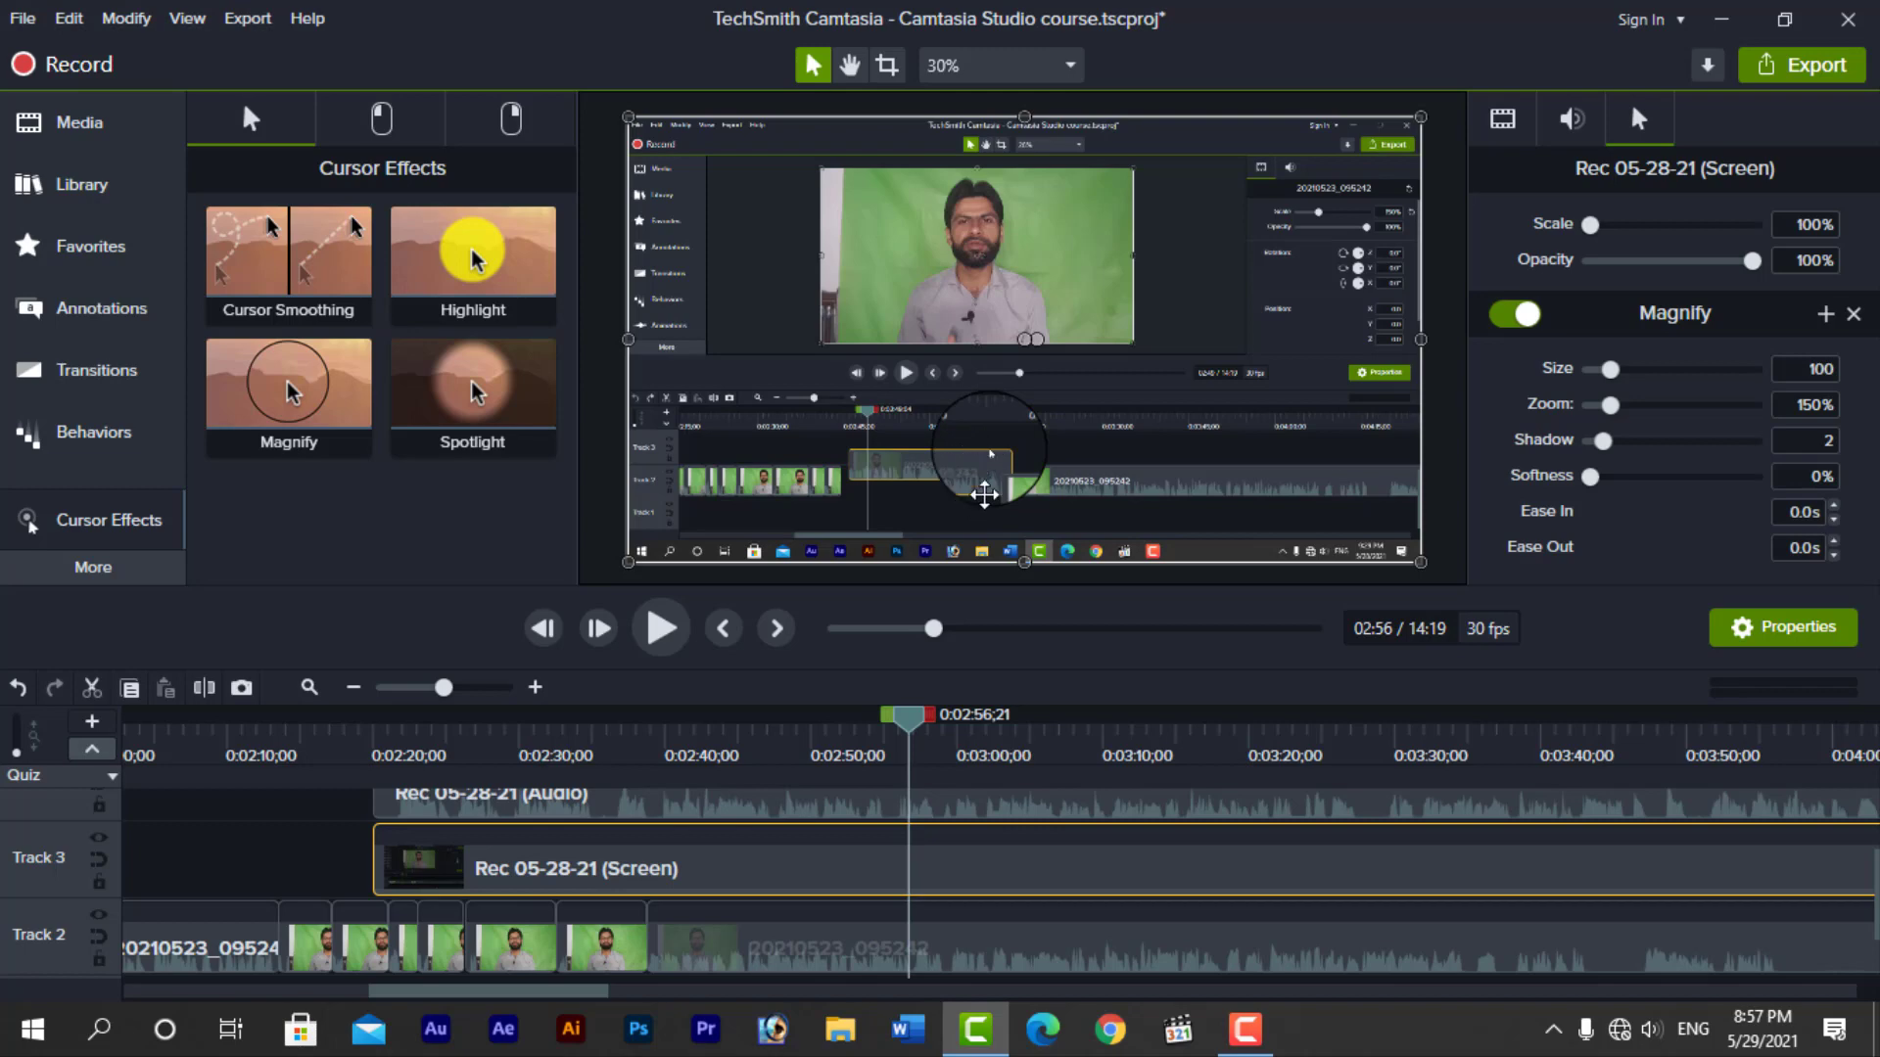
drag(905, 714, 859, 720)
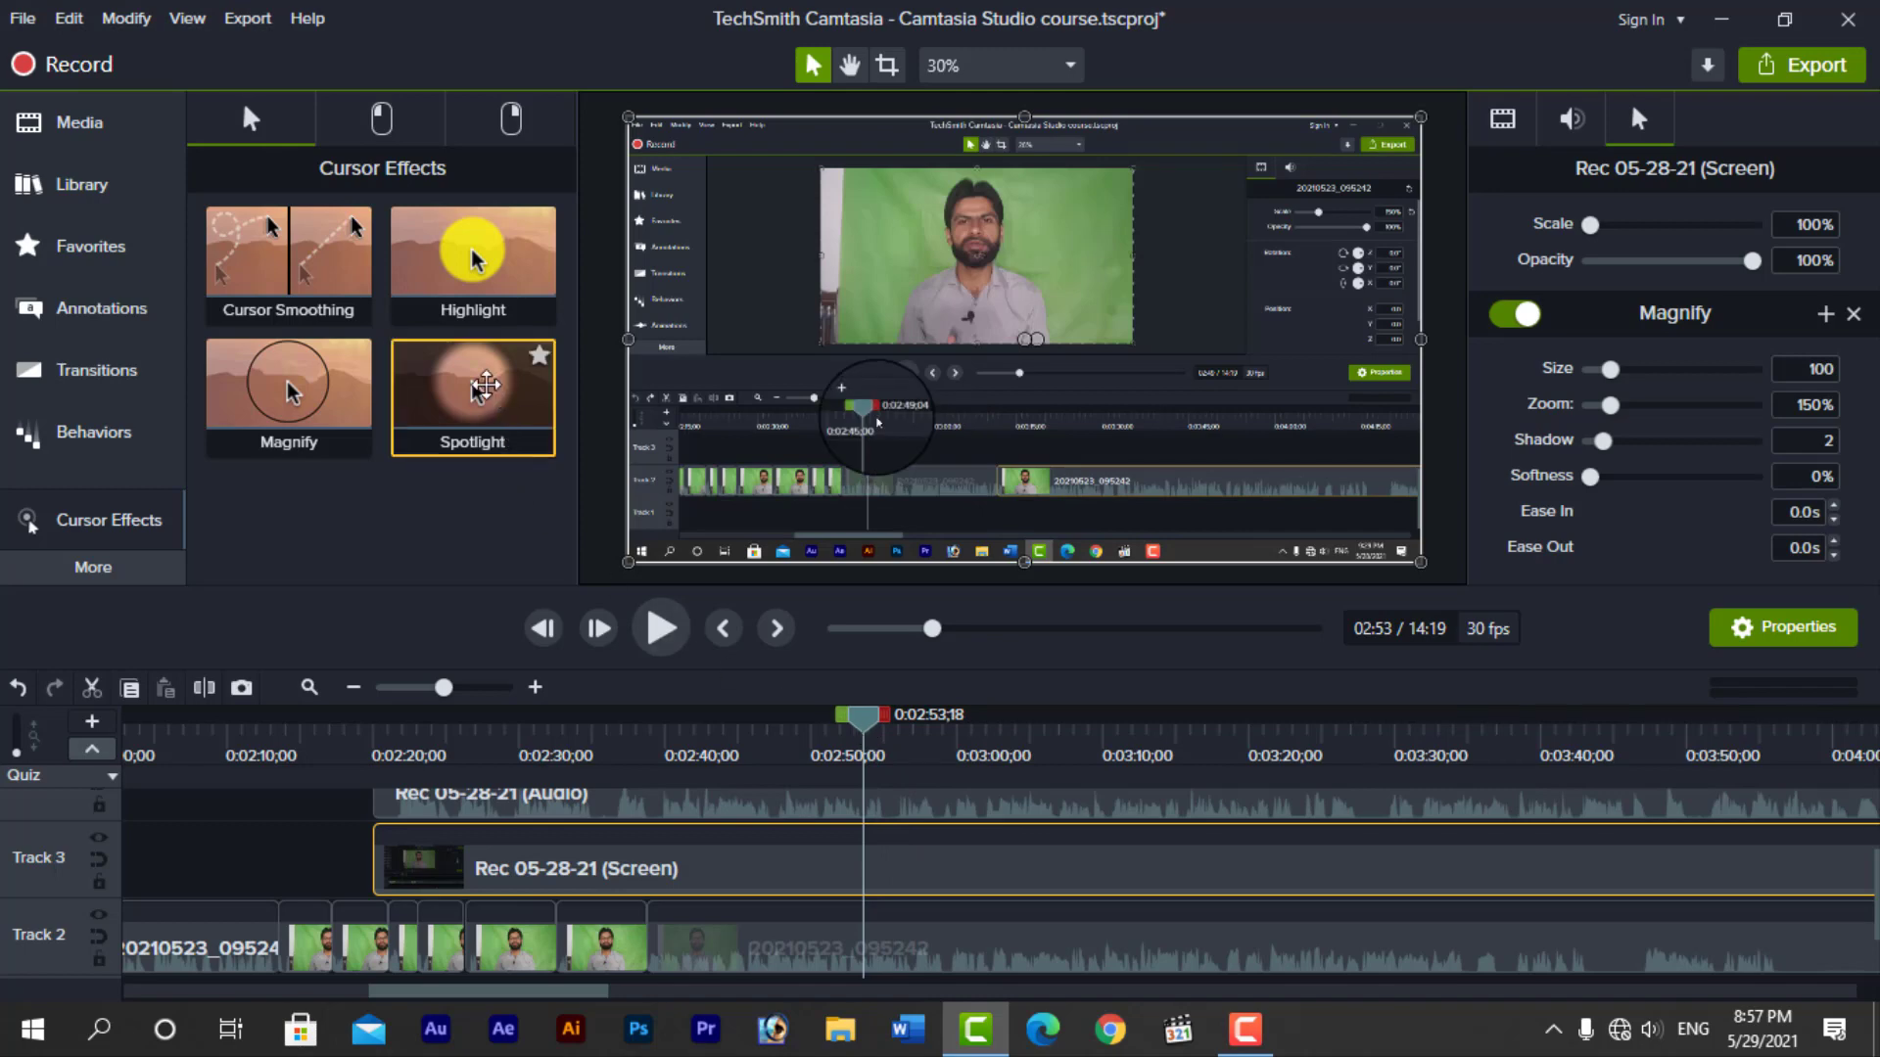
Add the Spotlight cursor effect to the screen clip, preview it around 0:02:52, and undo both Spotlight and Magnify
drag(505, 460, 932, 842)
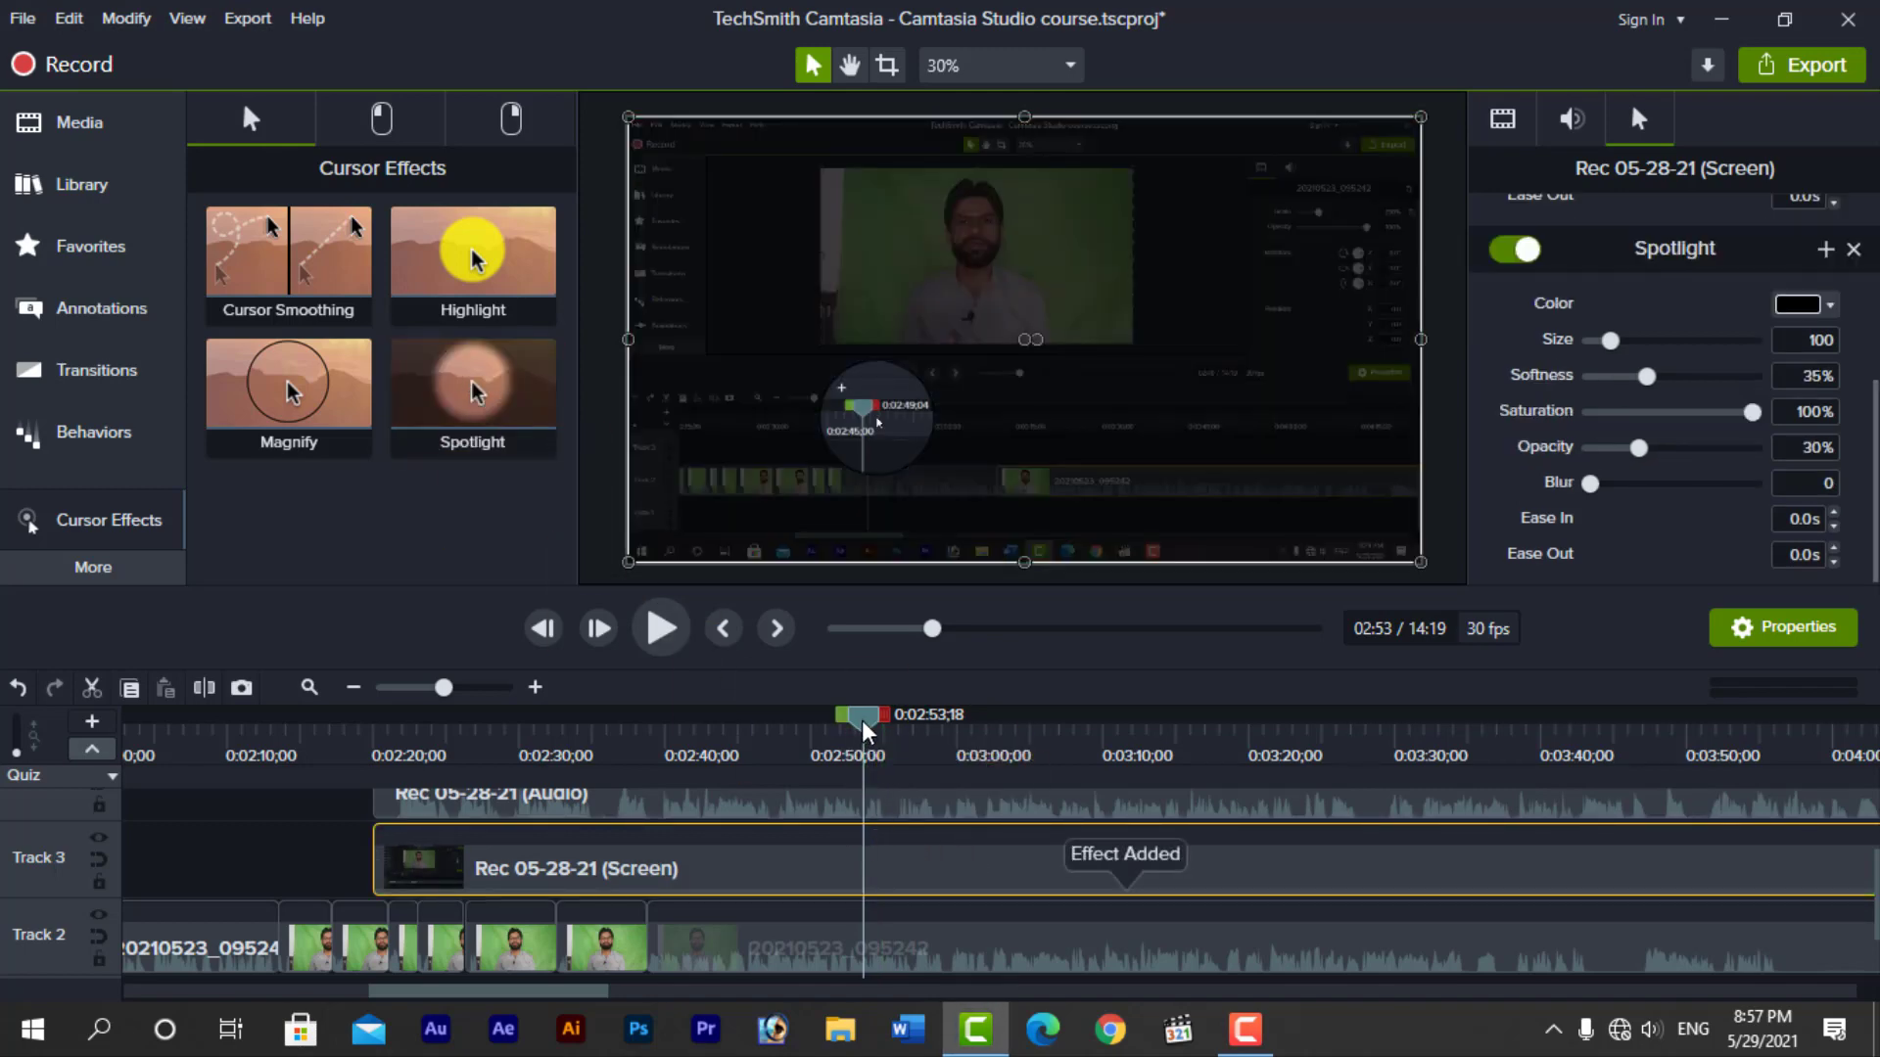
mouse_move(861, 720)
mouse_down()
mouse_move(889, 719)
mouse_move(848, 722)
mouse_up()
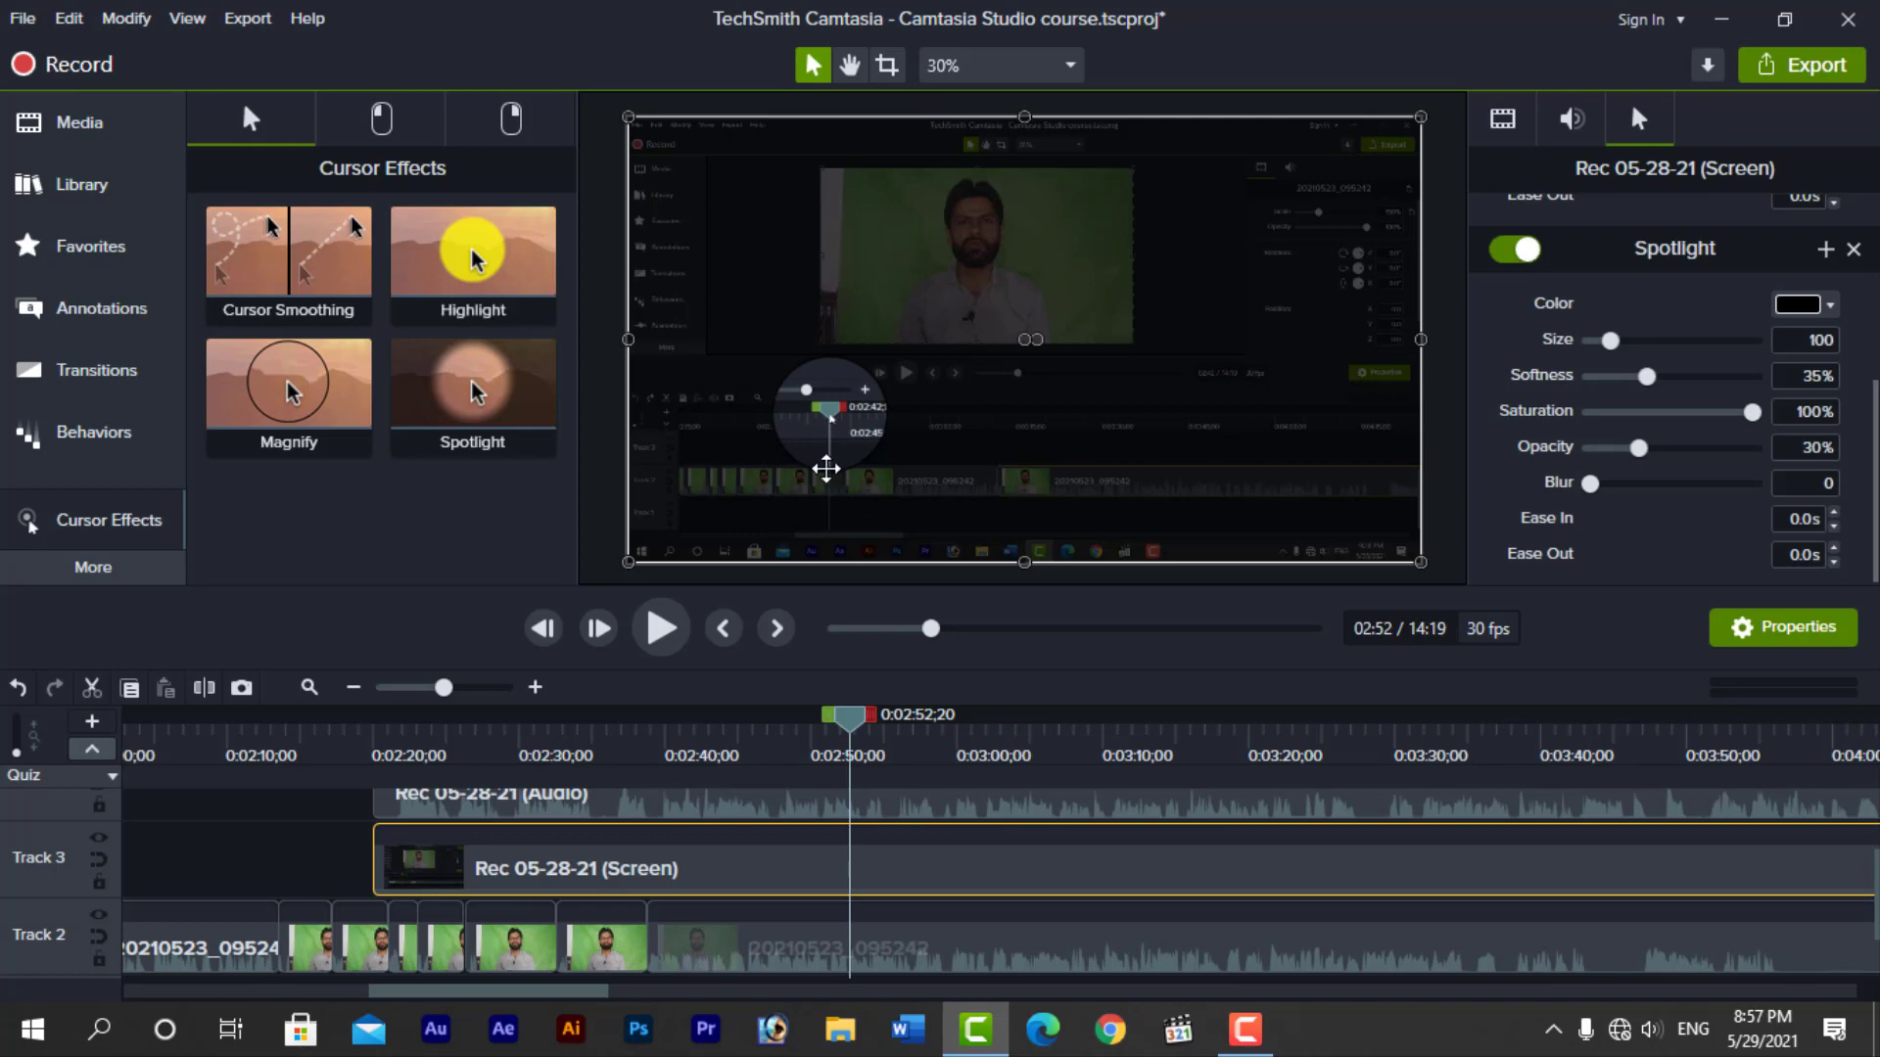
drag(844, 720, 827, 729)
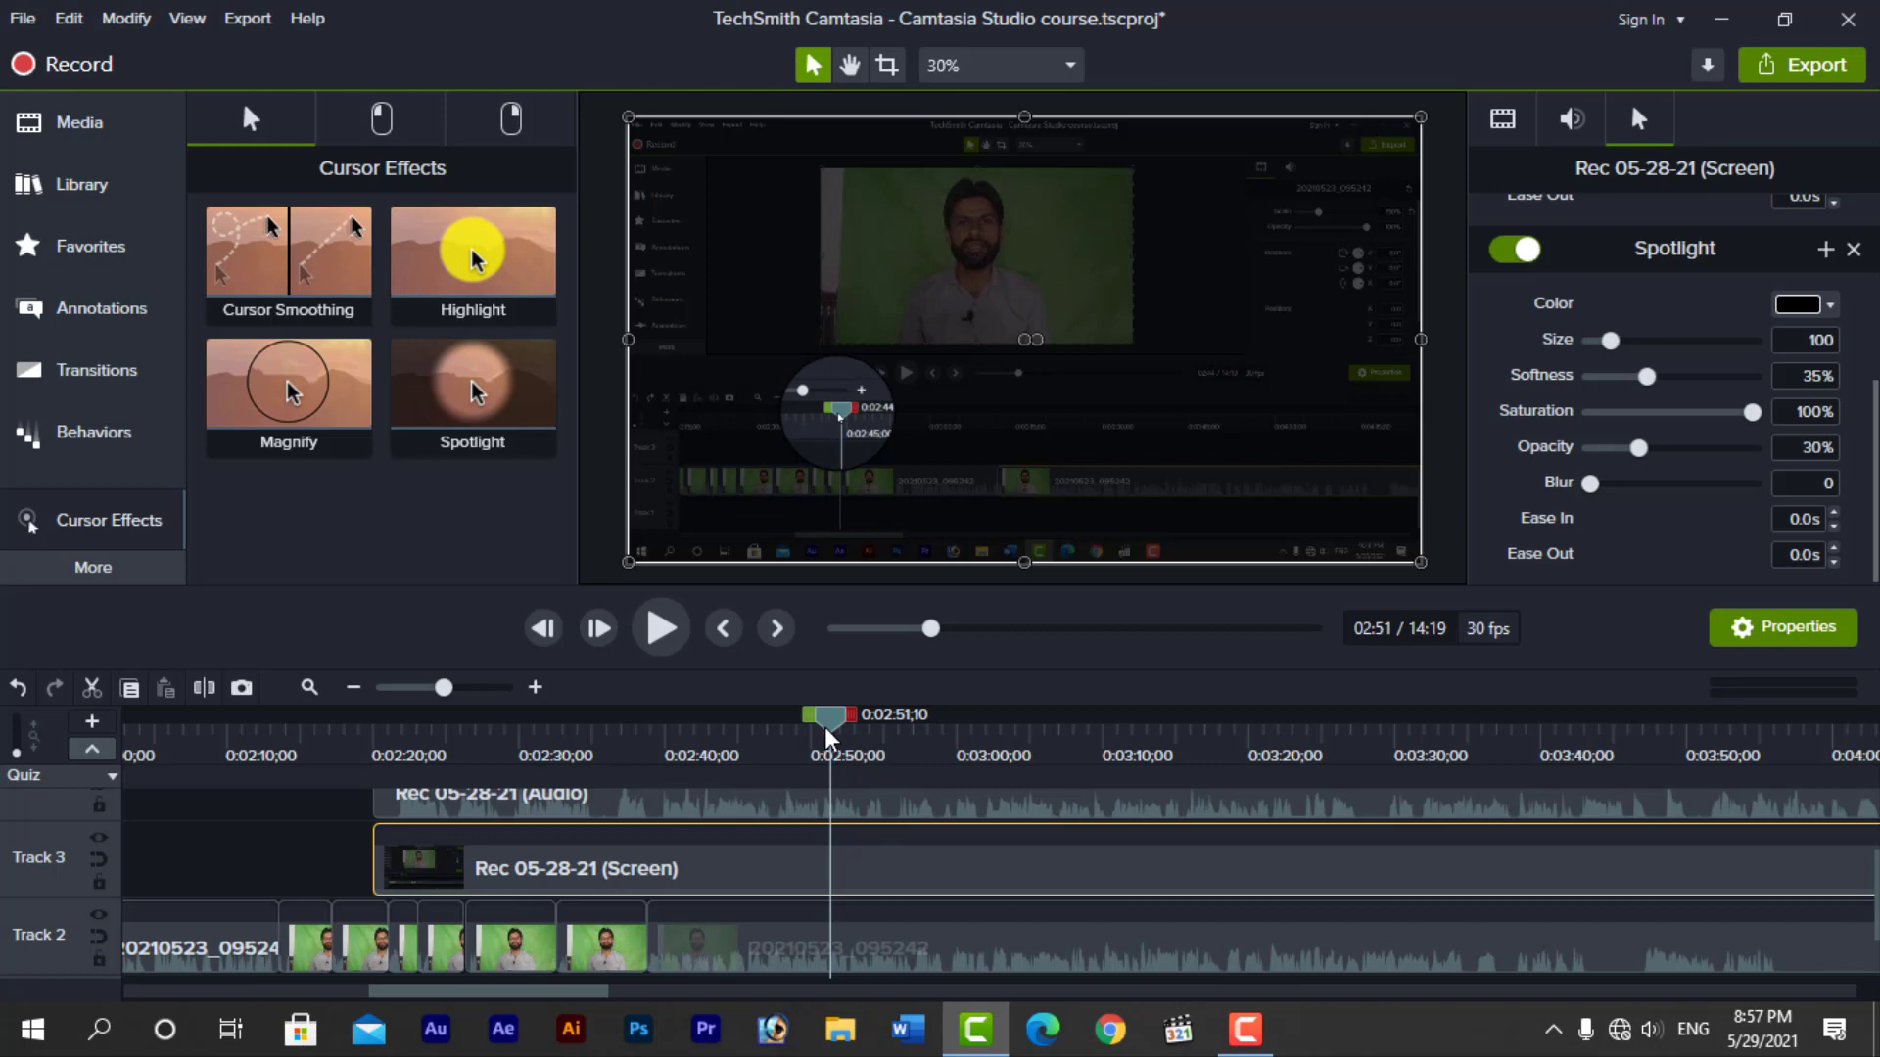
key(ctrl+z)
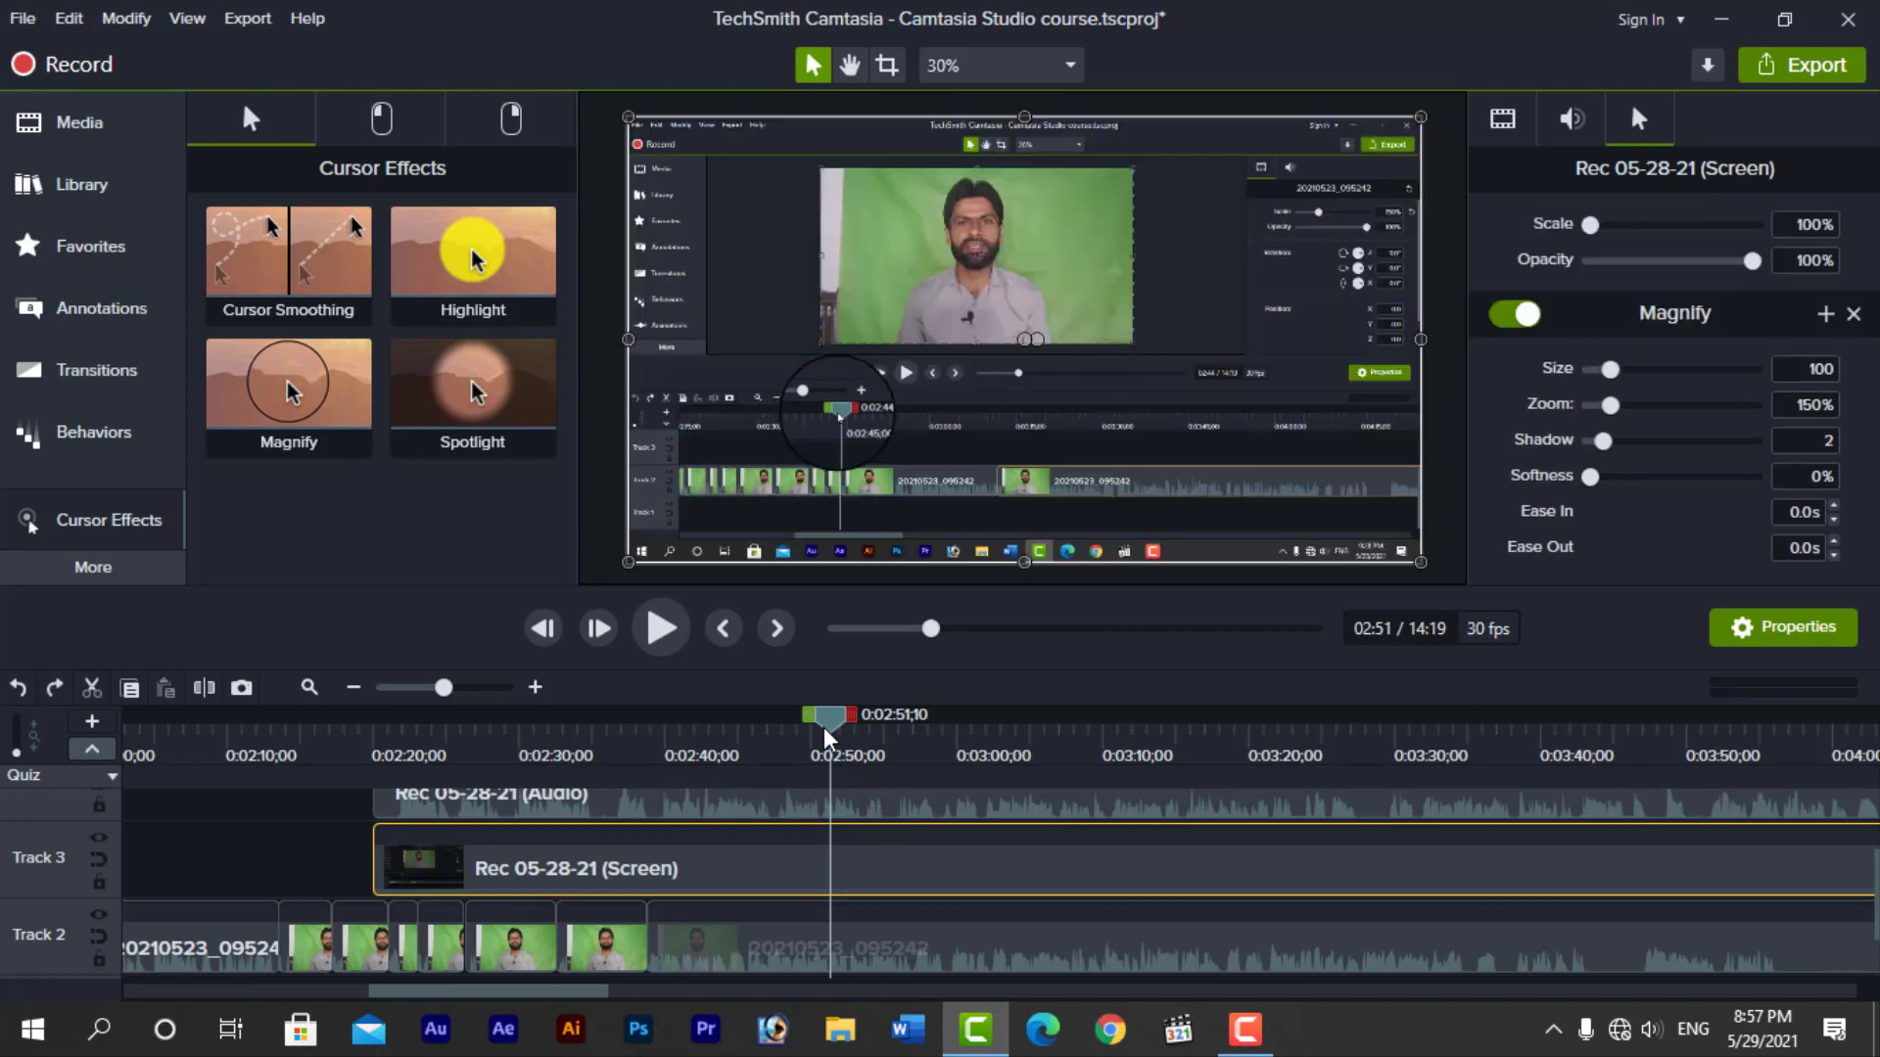
key(ctrl+z)
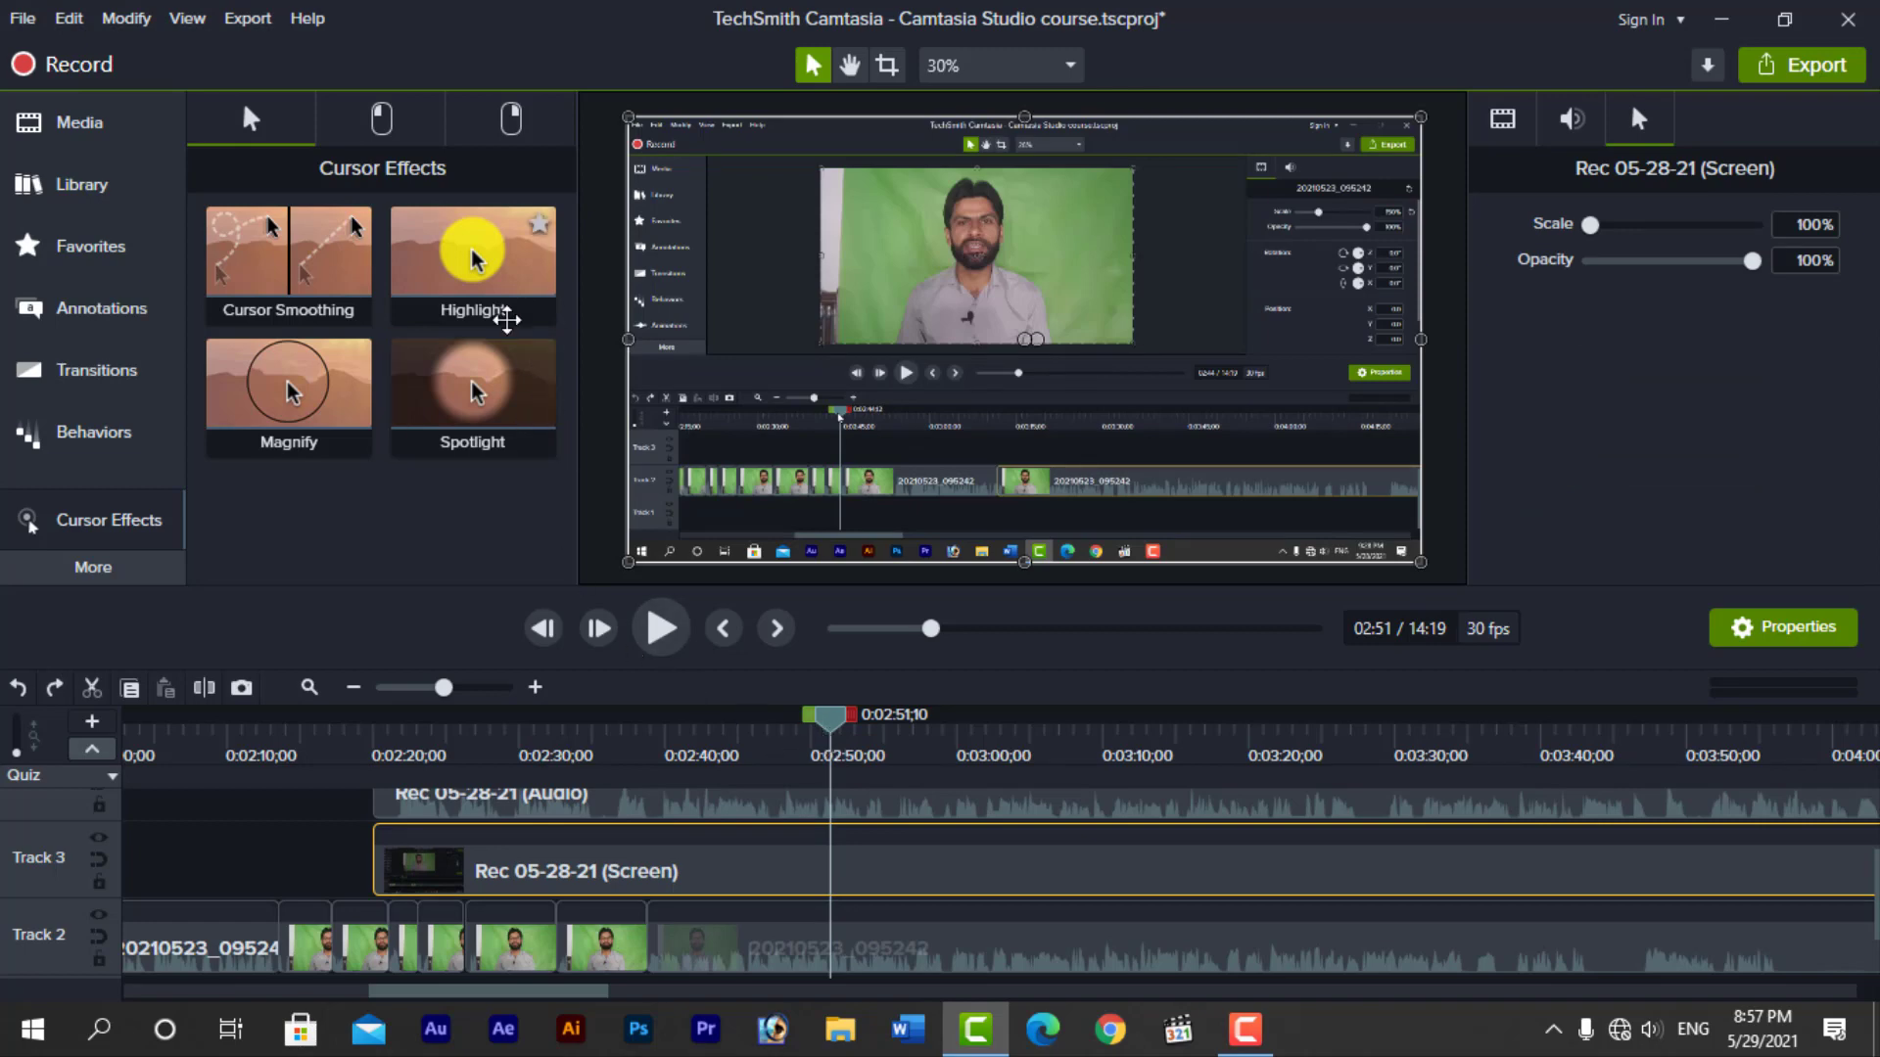
Apply the Highlight cursor effect to the Rec 05-28-21 screen clip on Track 3
drag(472, 248, 827, 861)
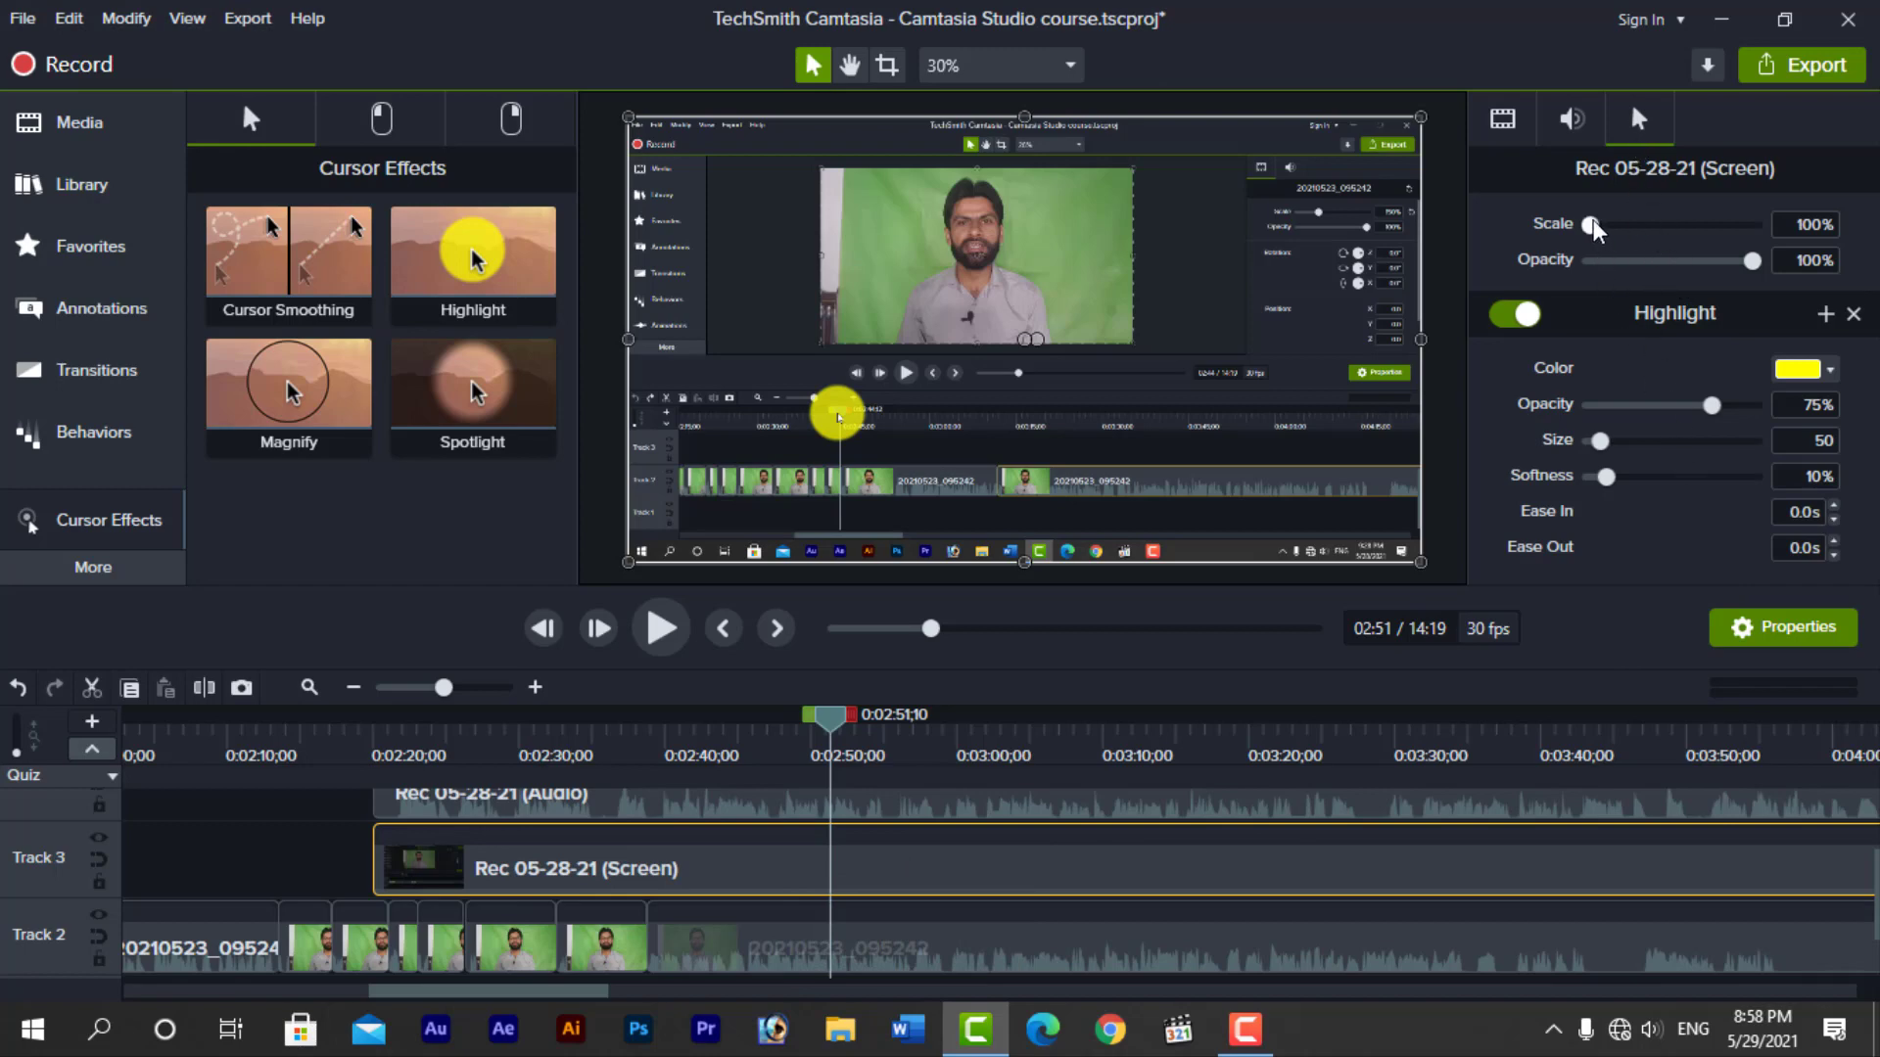
Set the cursor scale to 229% and its opacity to 65%, and change the Highlight colour to #F5F20F
drag(1591, 224, 1695, 285)
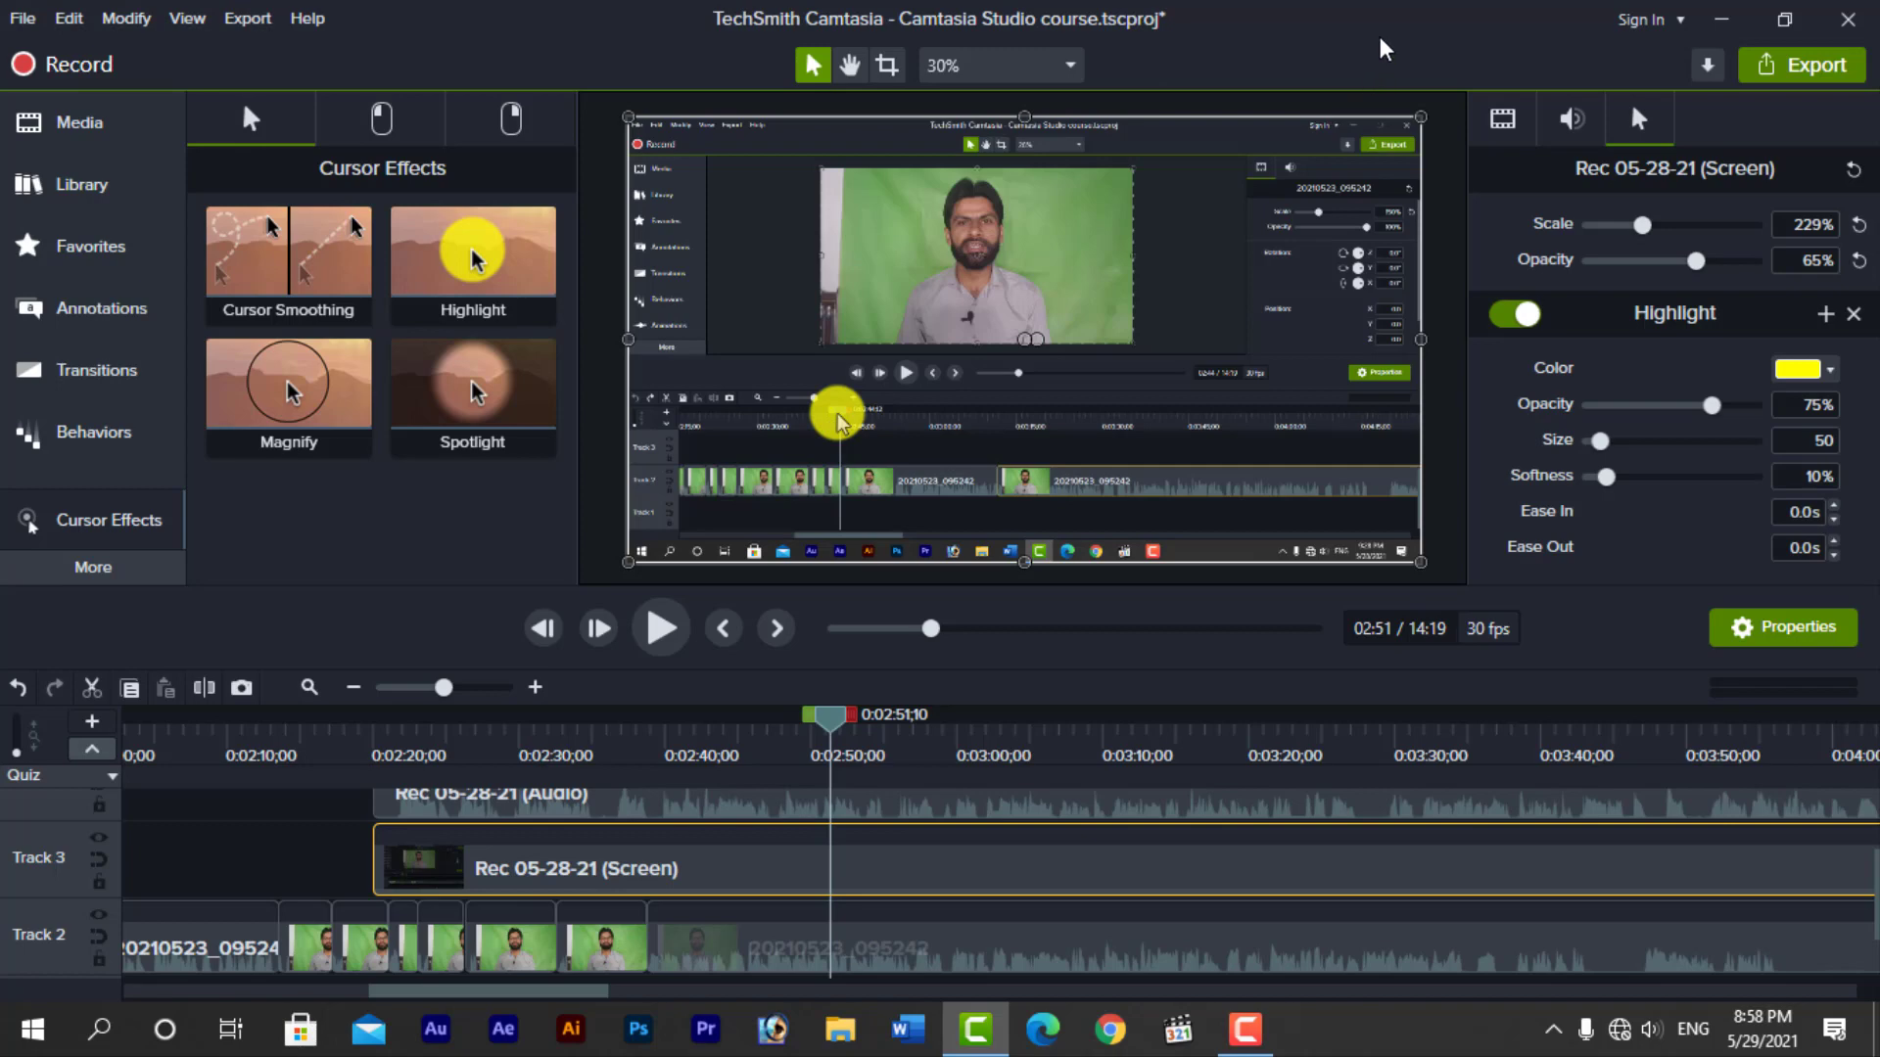
click(1830, 370)
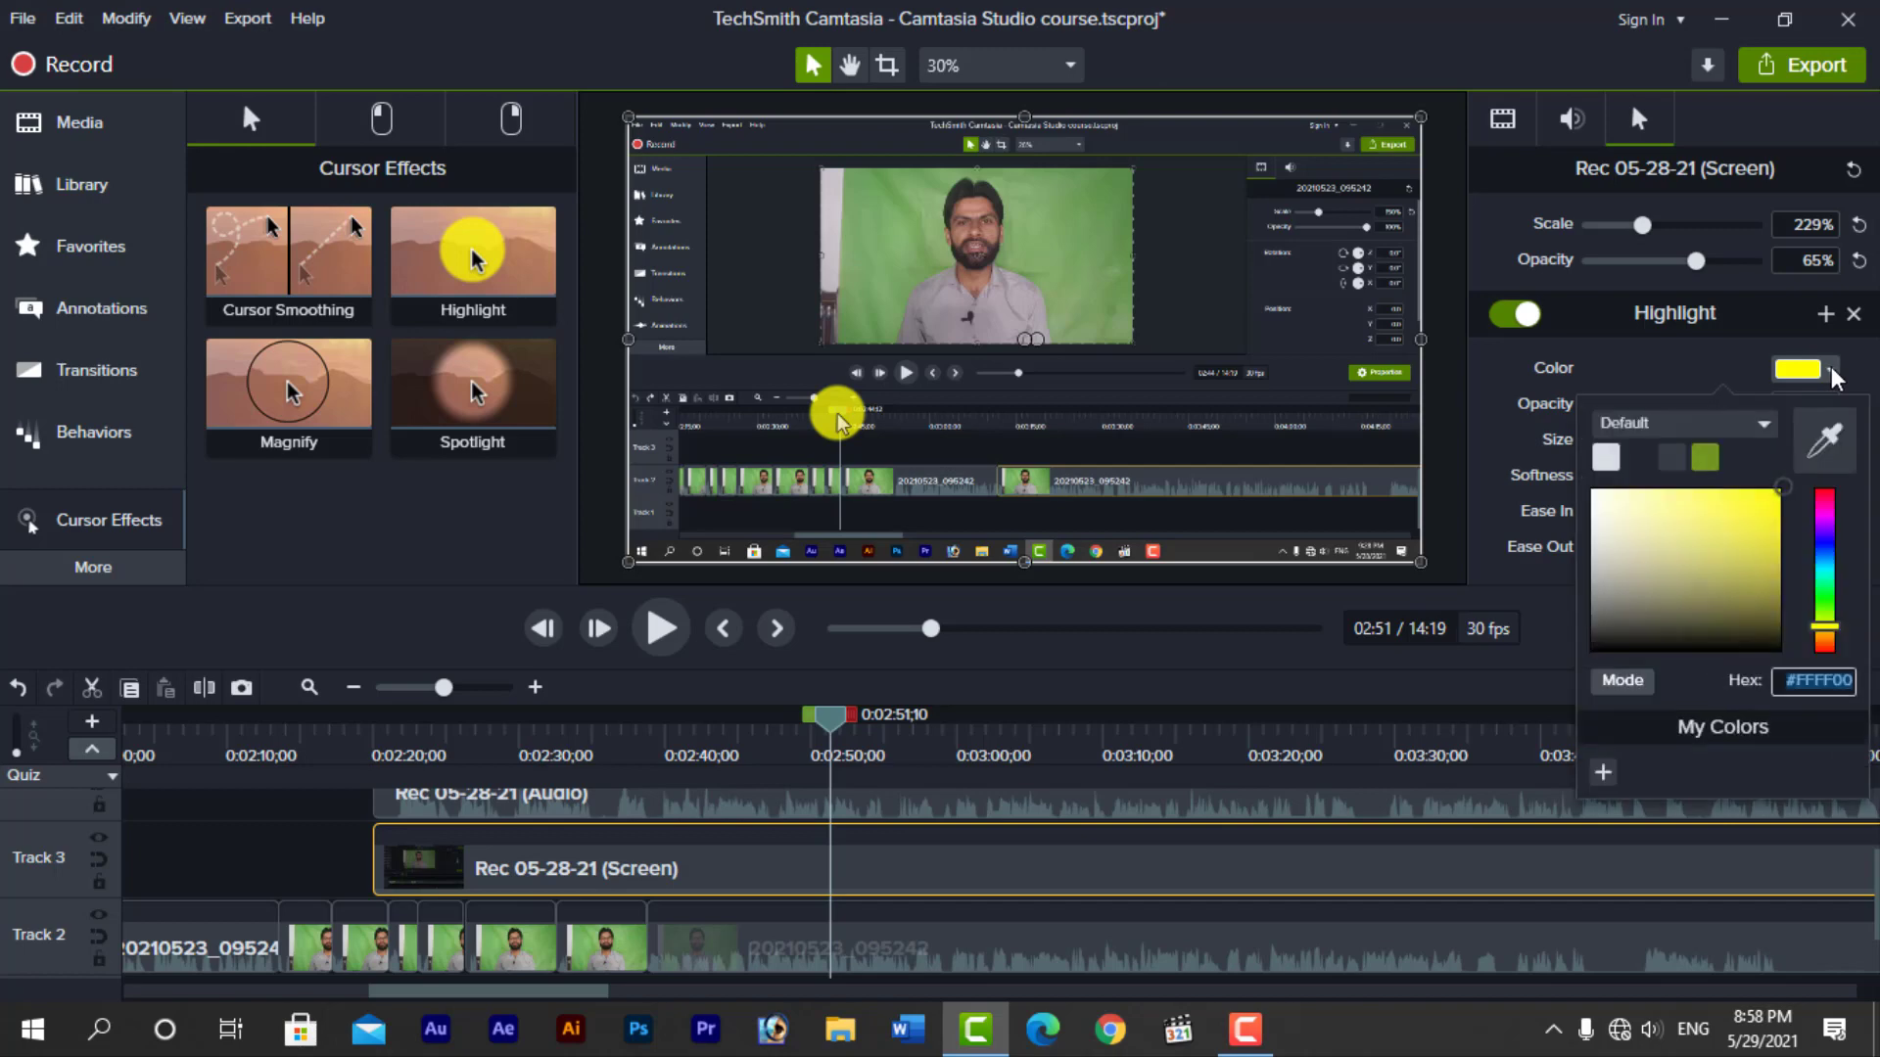
mouse_move(1750, 597)
mouse_down()
mouse_move(1719, 533)
mouse_move(1596, 501)
mouse_move(1768, 640)
mouse_up()
drag(1686, 568, 1609, 490)
drag(1777, 496, 1773, 576)
click(1770, 496)
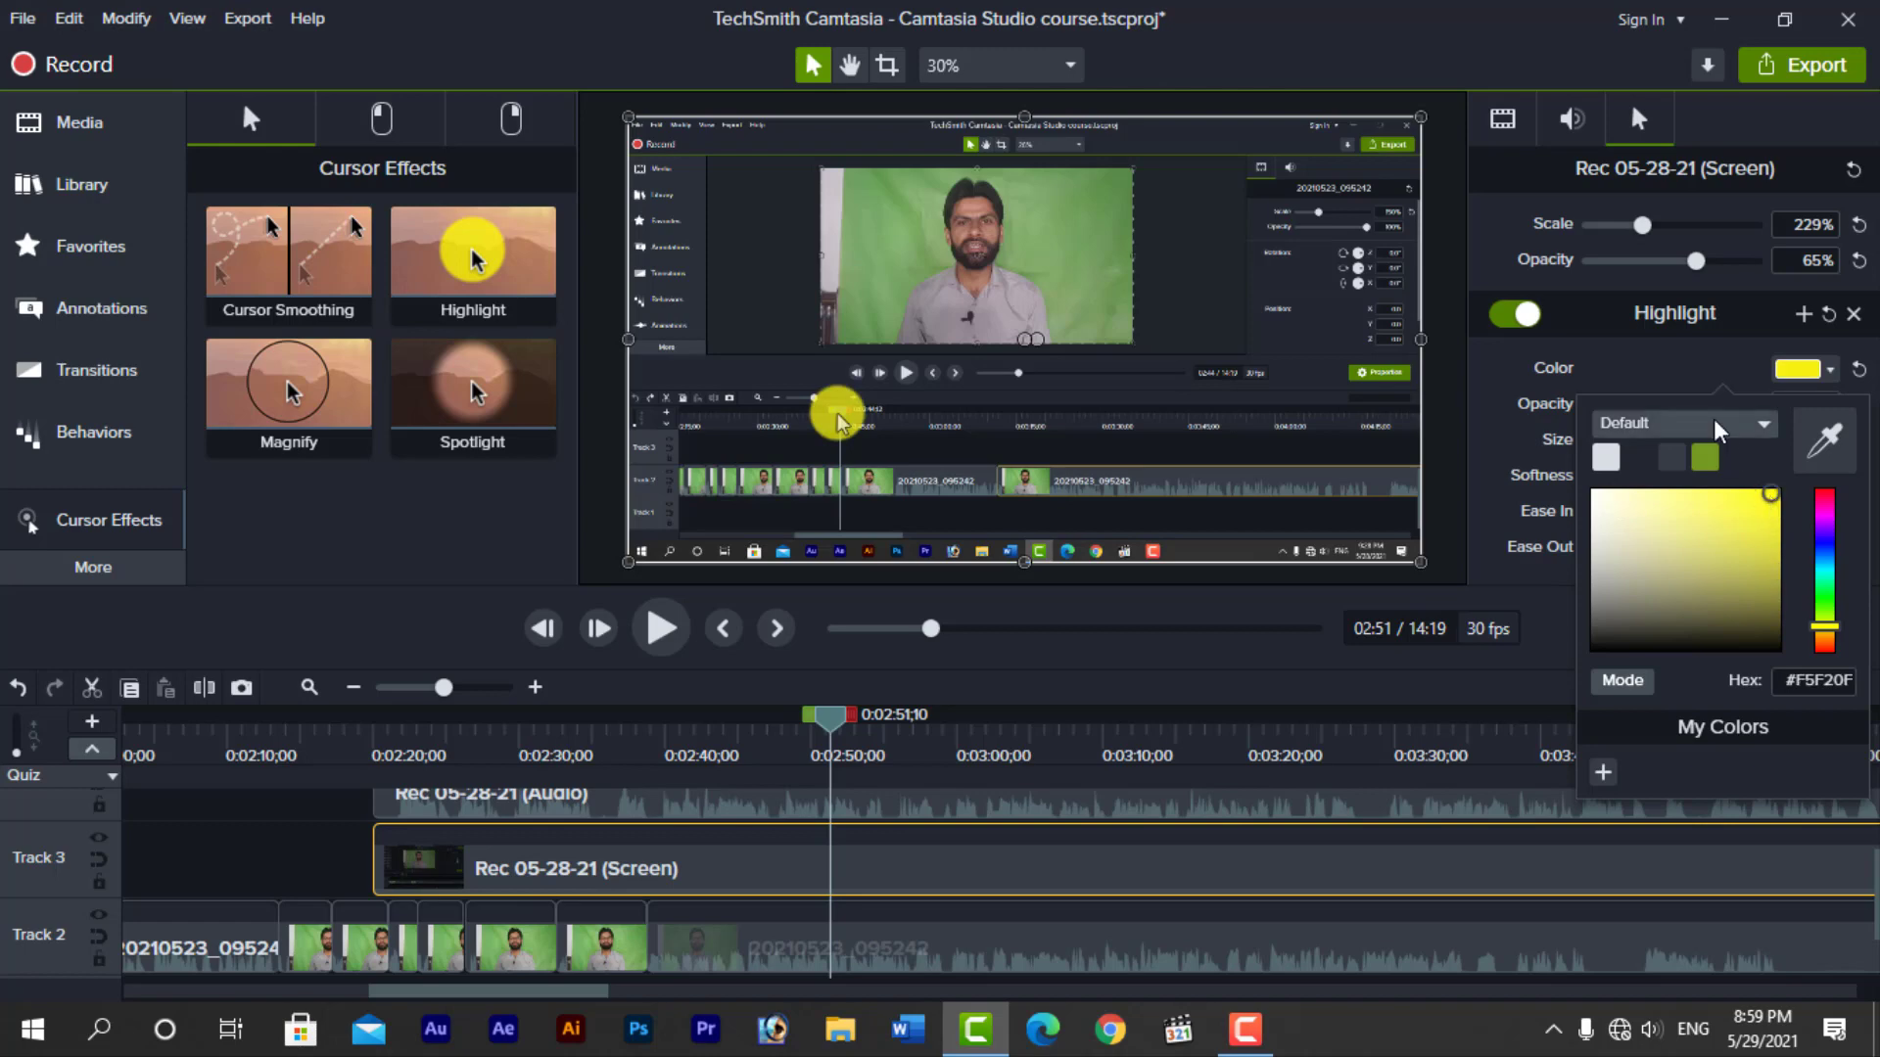
click(1506, 370)
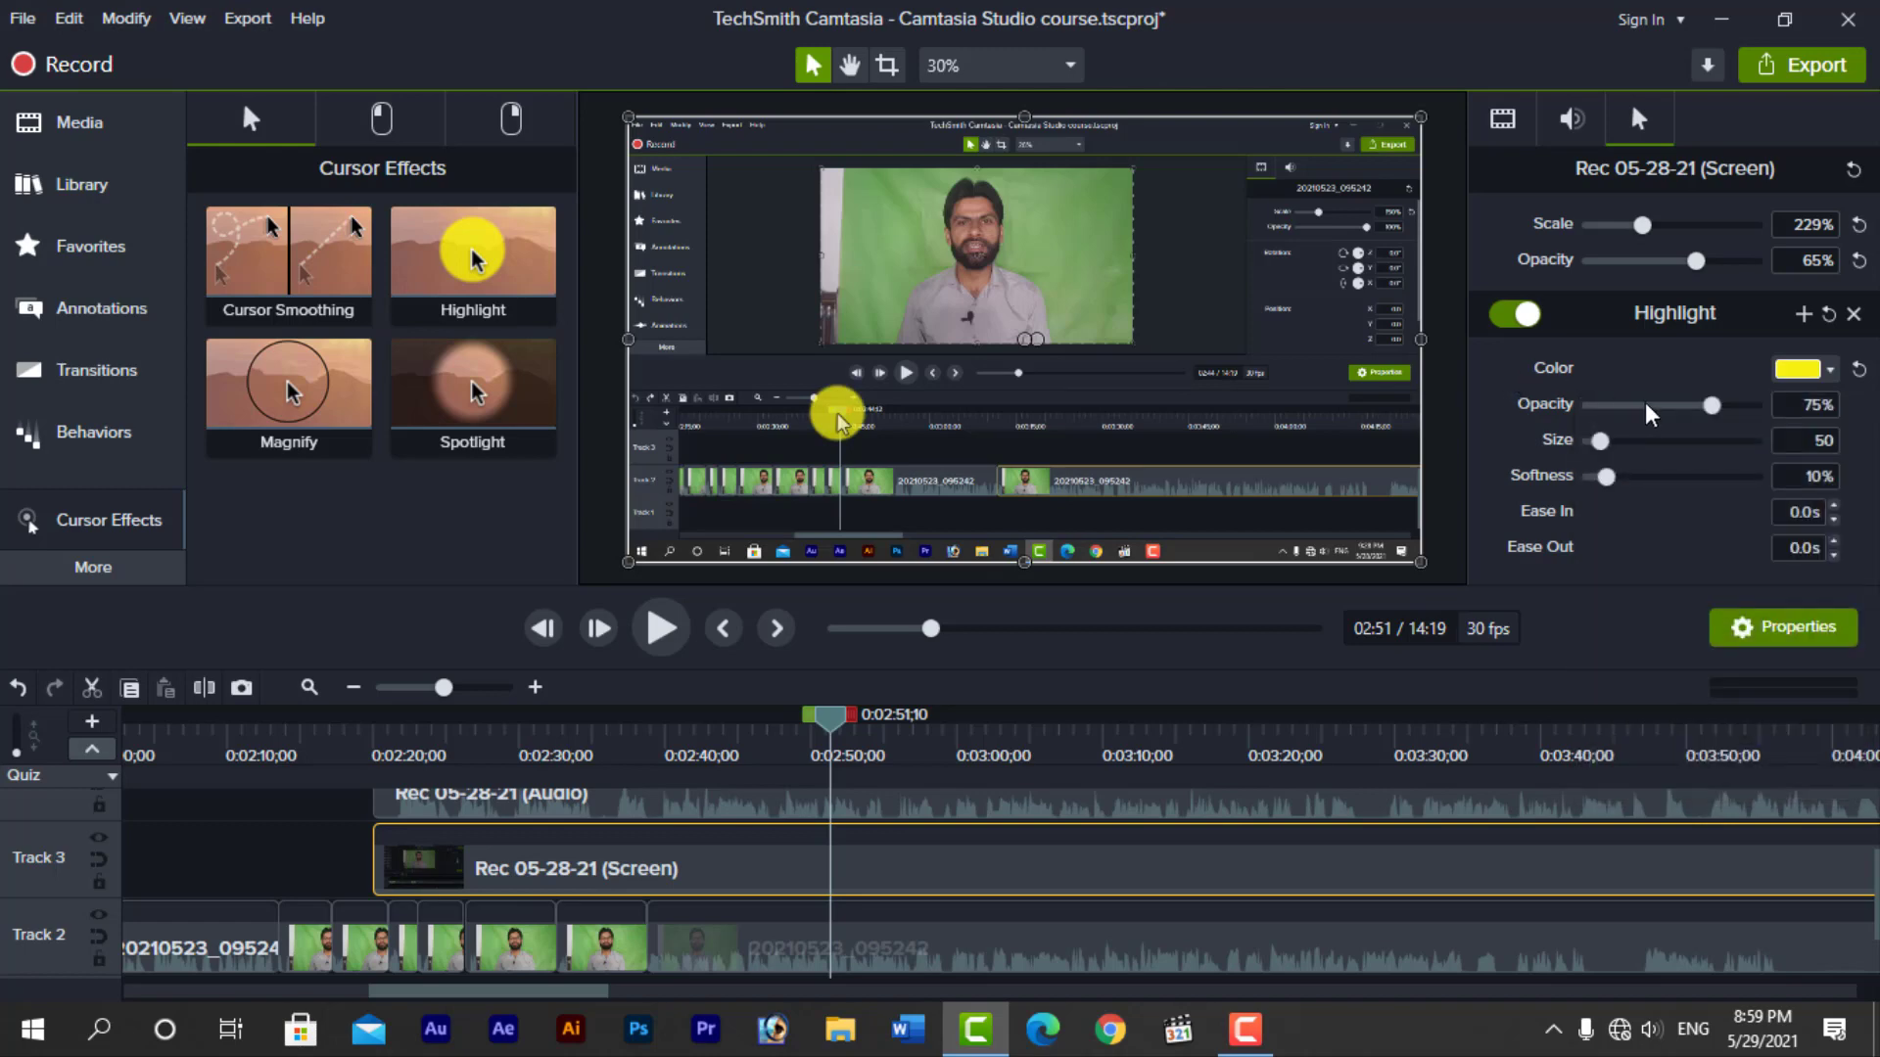
Set the Highlight effect's opacity to 95%, size to 70 and softness to 33%
mouse_move(1710, 406)
mouse_down()
mouse_move(1646, 407)
mouse_move(1701, 411)
mouse_move(1637, 426)
mouse_move(1782, 431)
mouse_move(1712, 432)
mouse_up()
mouse_move(1707, 405)
mouse_down()
mouse_move(1682, 405)
mouse_move(1743, 403)
mouse_up()
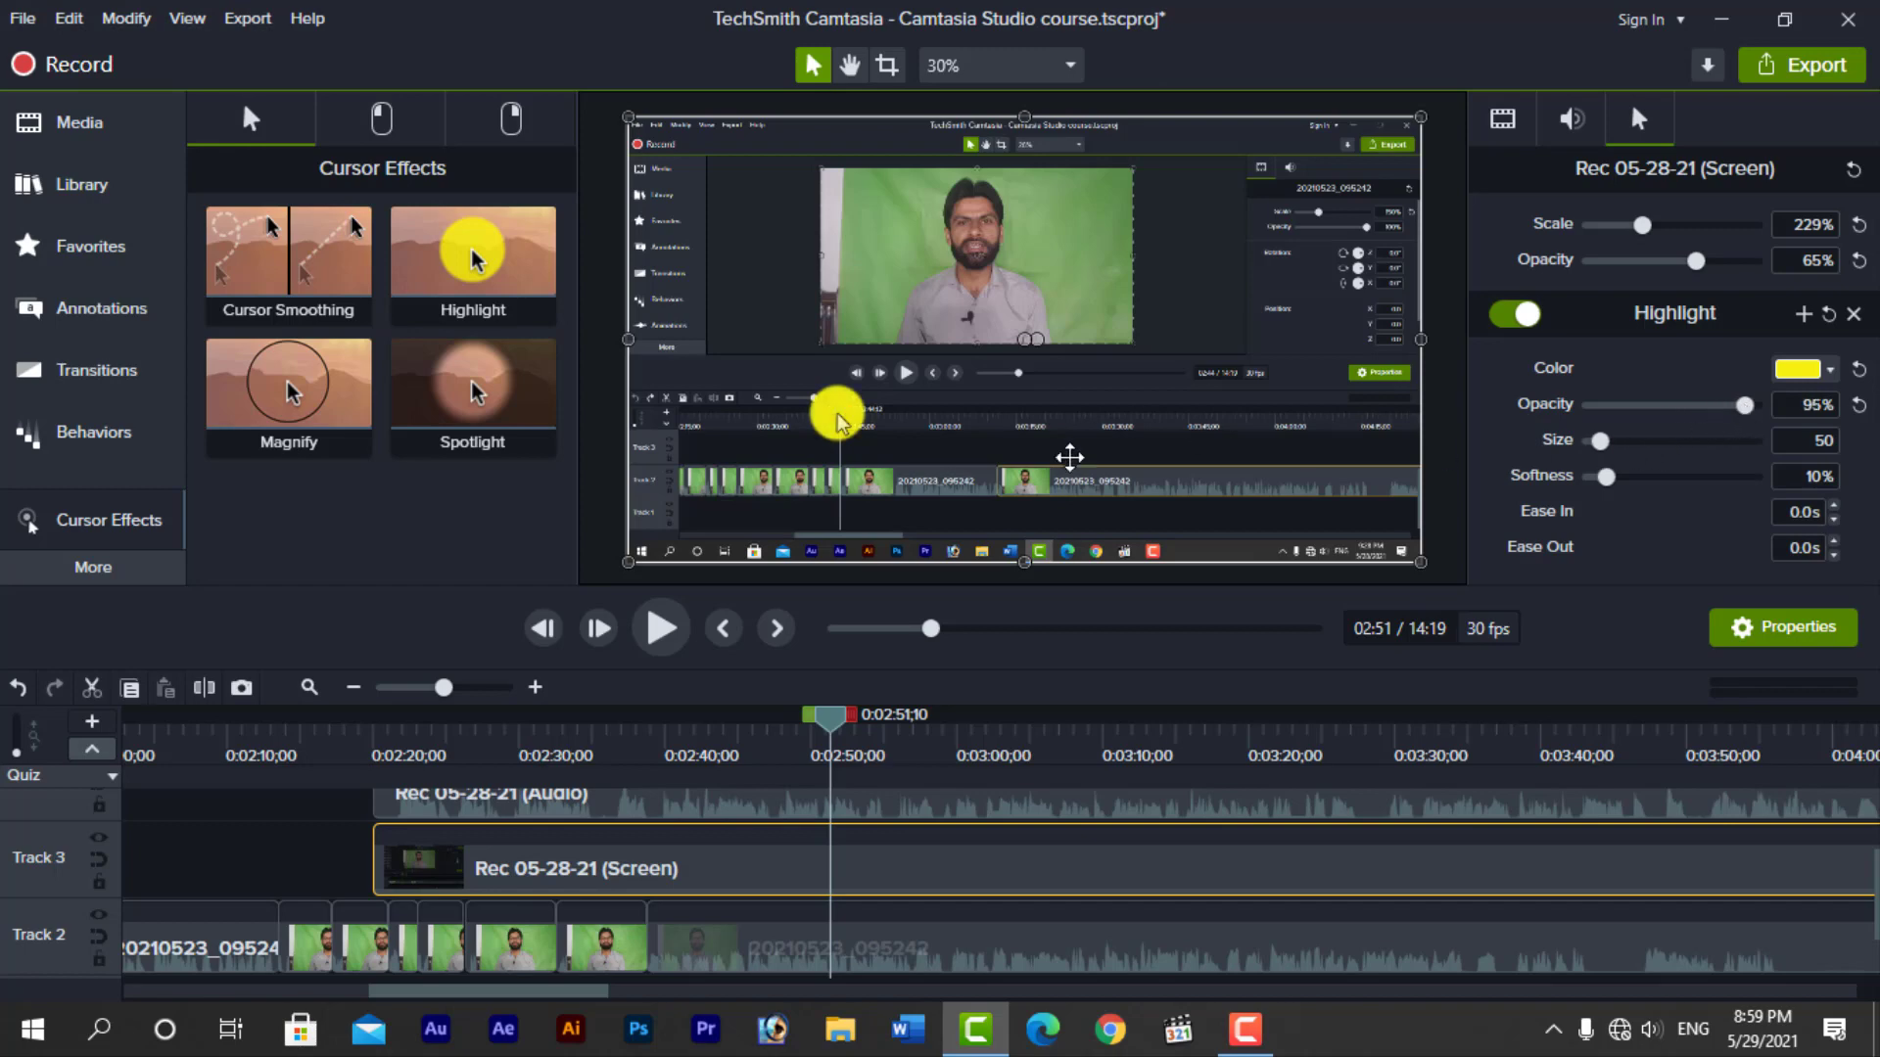
drag(1608, 442, 1642, 483)
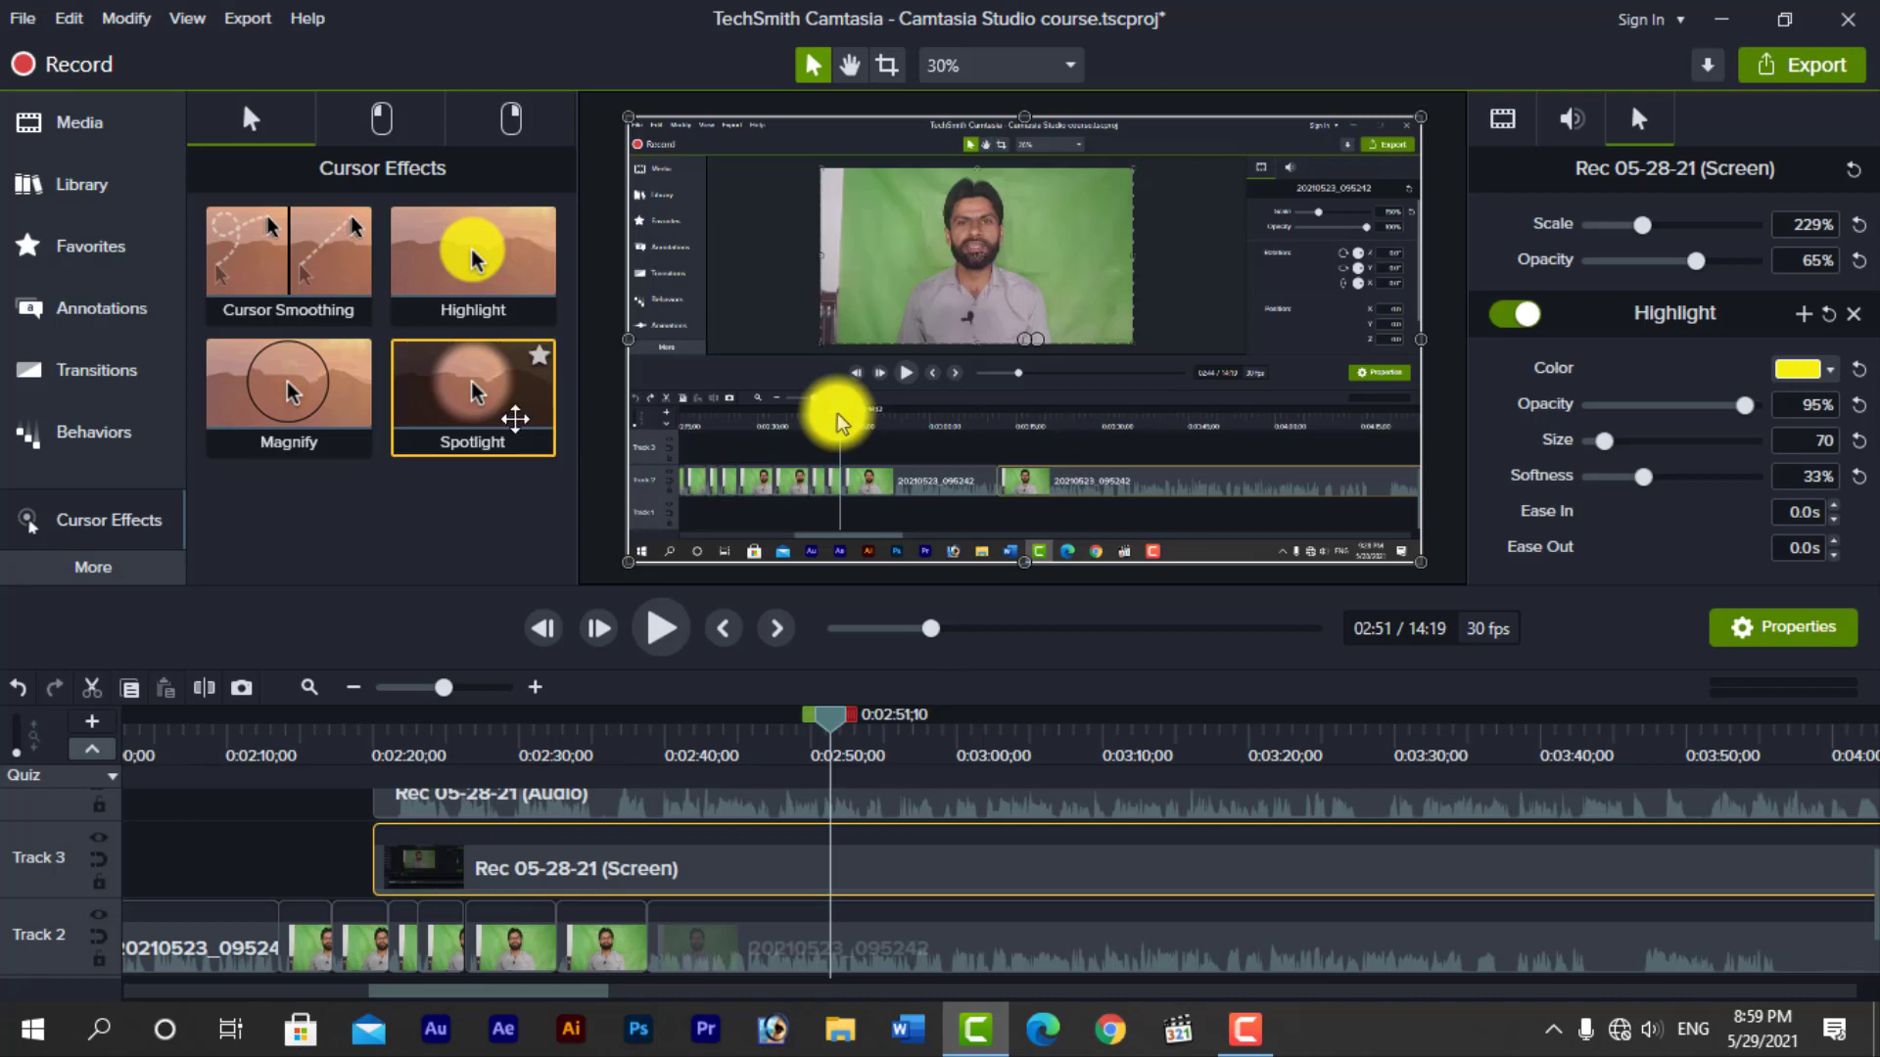
Try the Spotlight effect on the screen clip, and undo it along with the Highlight adjustments and the cursor opacity change
drag(515, 419, 930, 869)
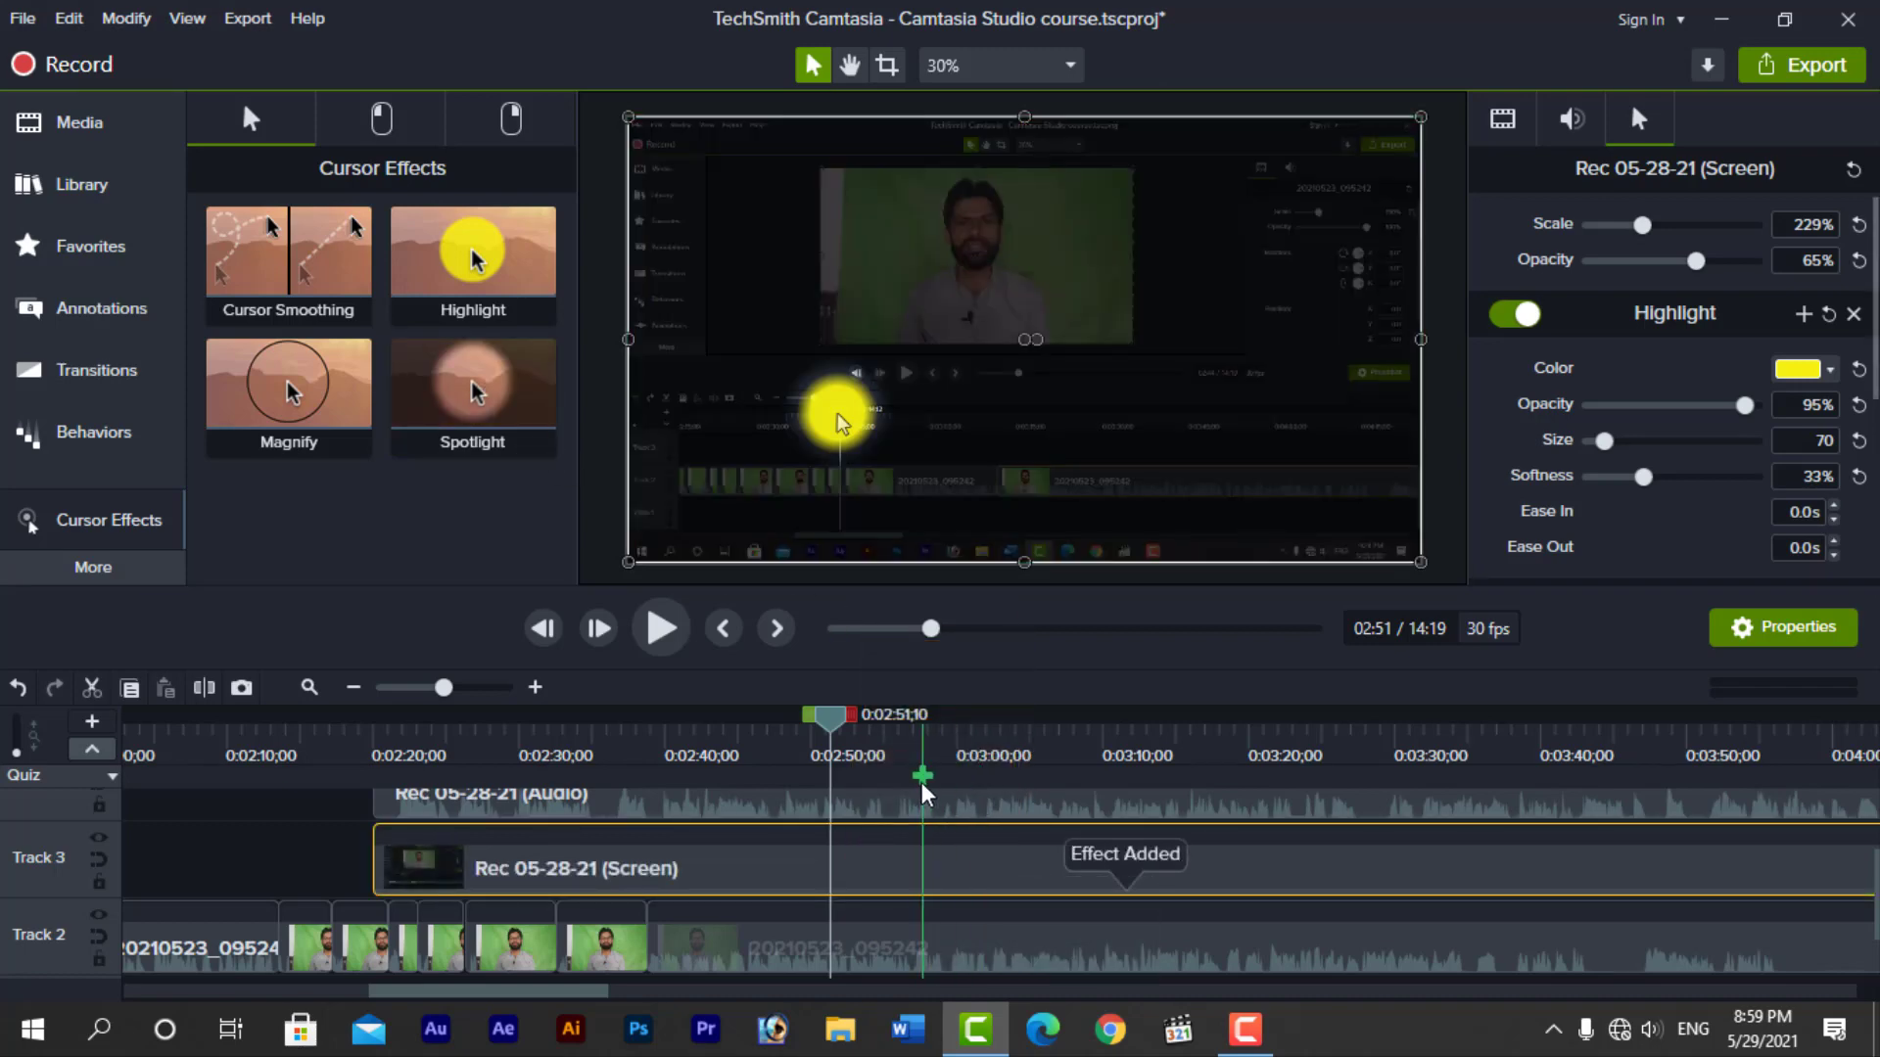
key(ctrl+z)
key(ctrl+z)
key(ctrl+z)
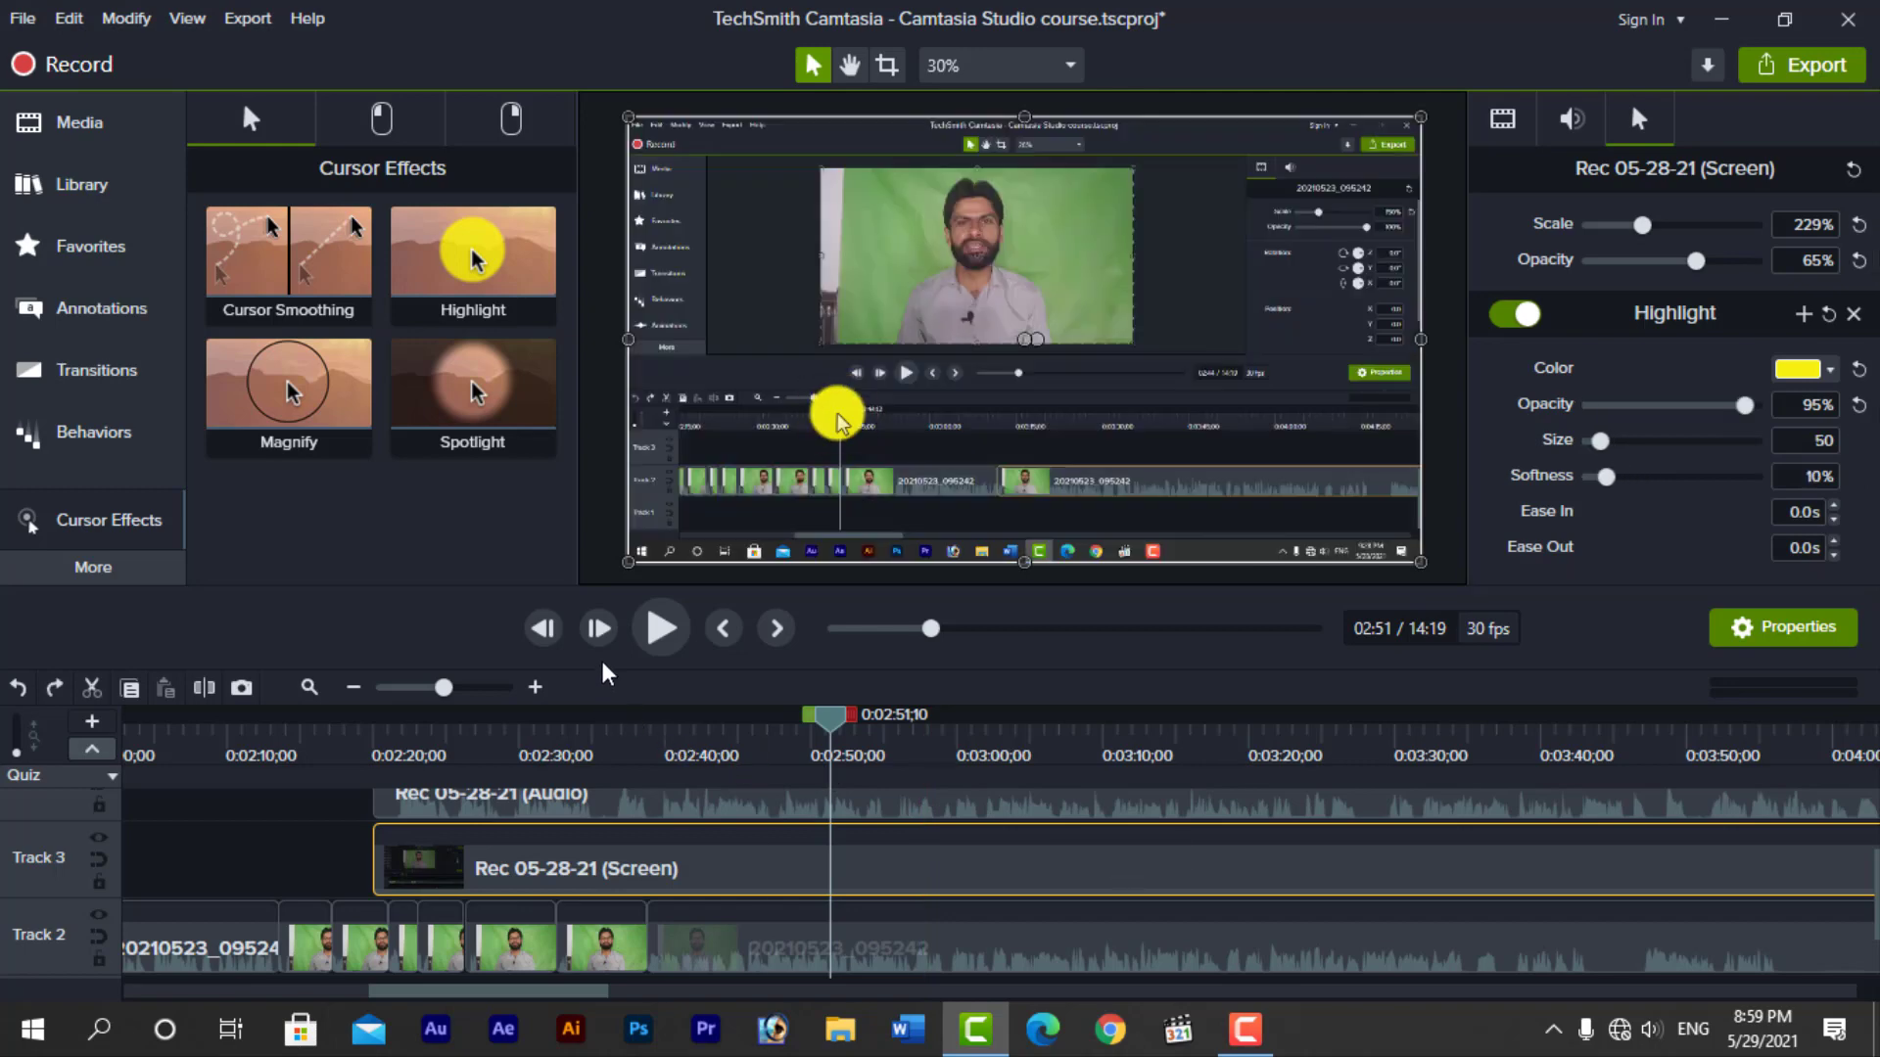
key(ctrl+z)
key(ctrl+z)
key(ctrl+z)
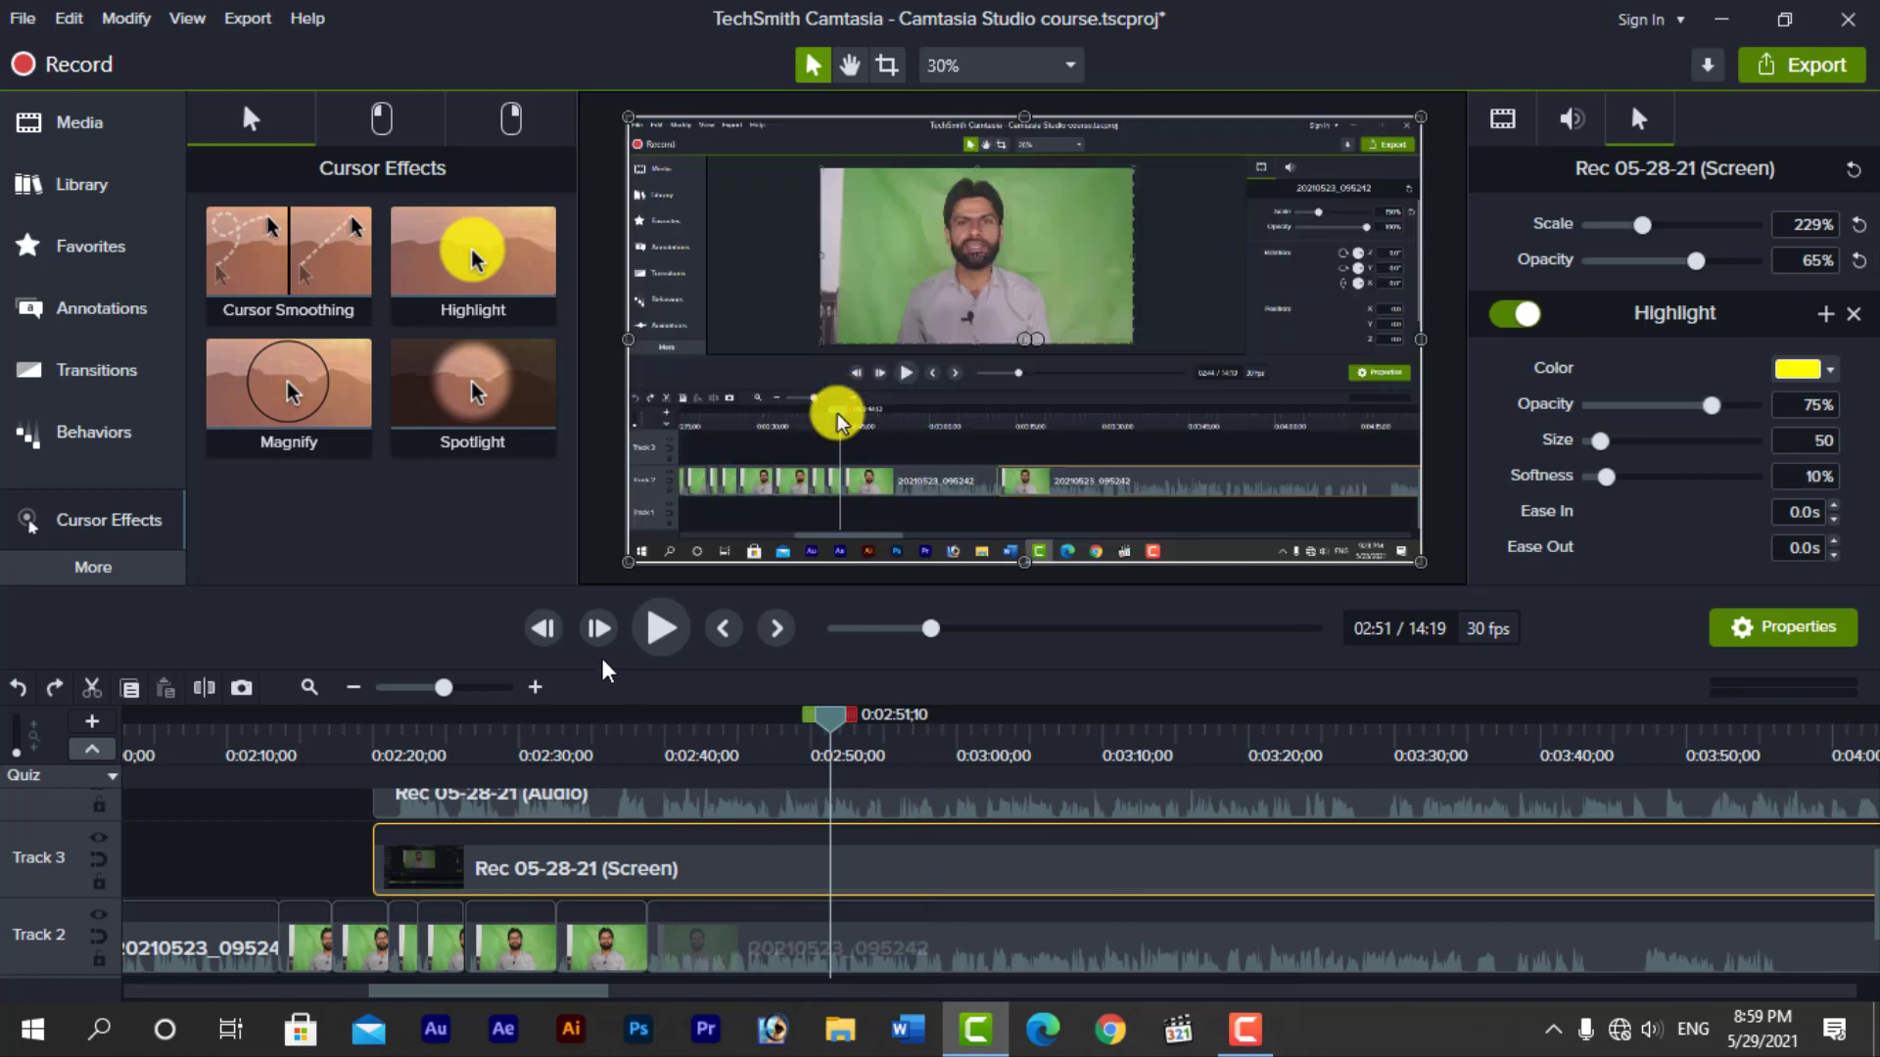
Remove all effects from the Rec 05-28-21 screen clip on Track 3
right_click(897, 858)
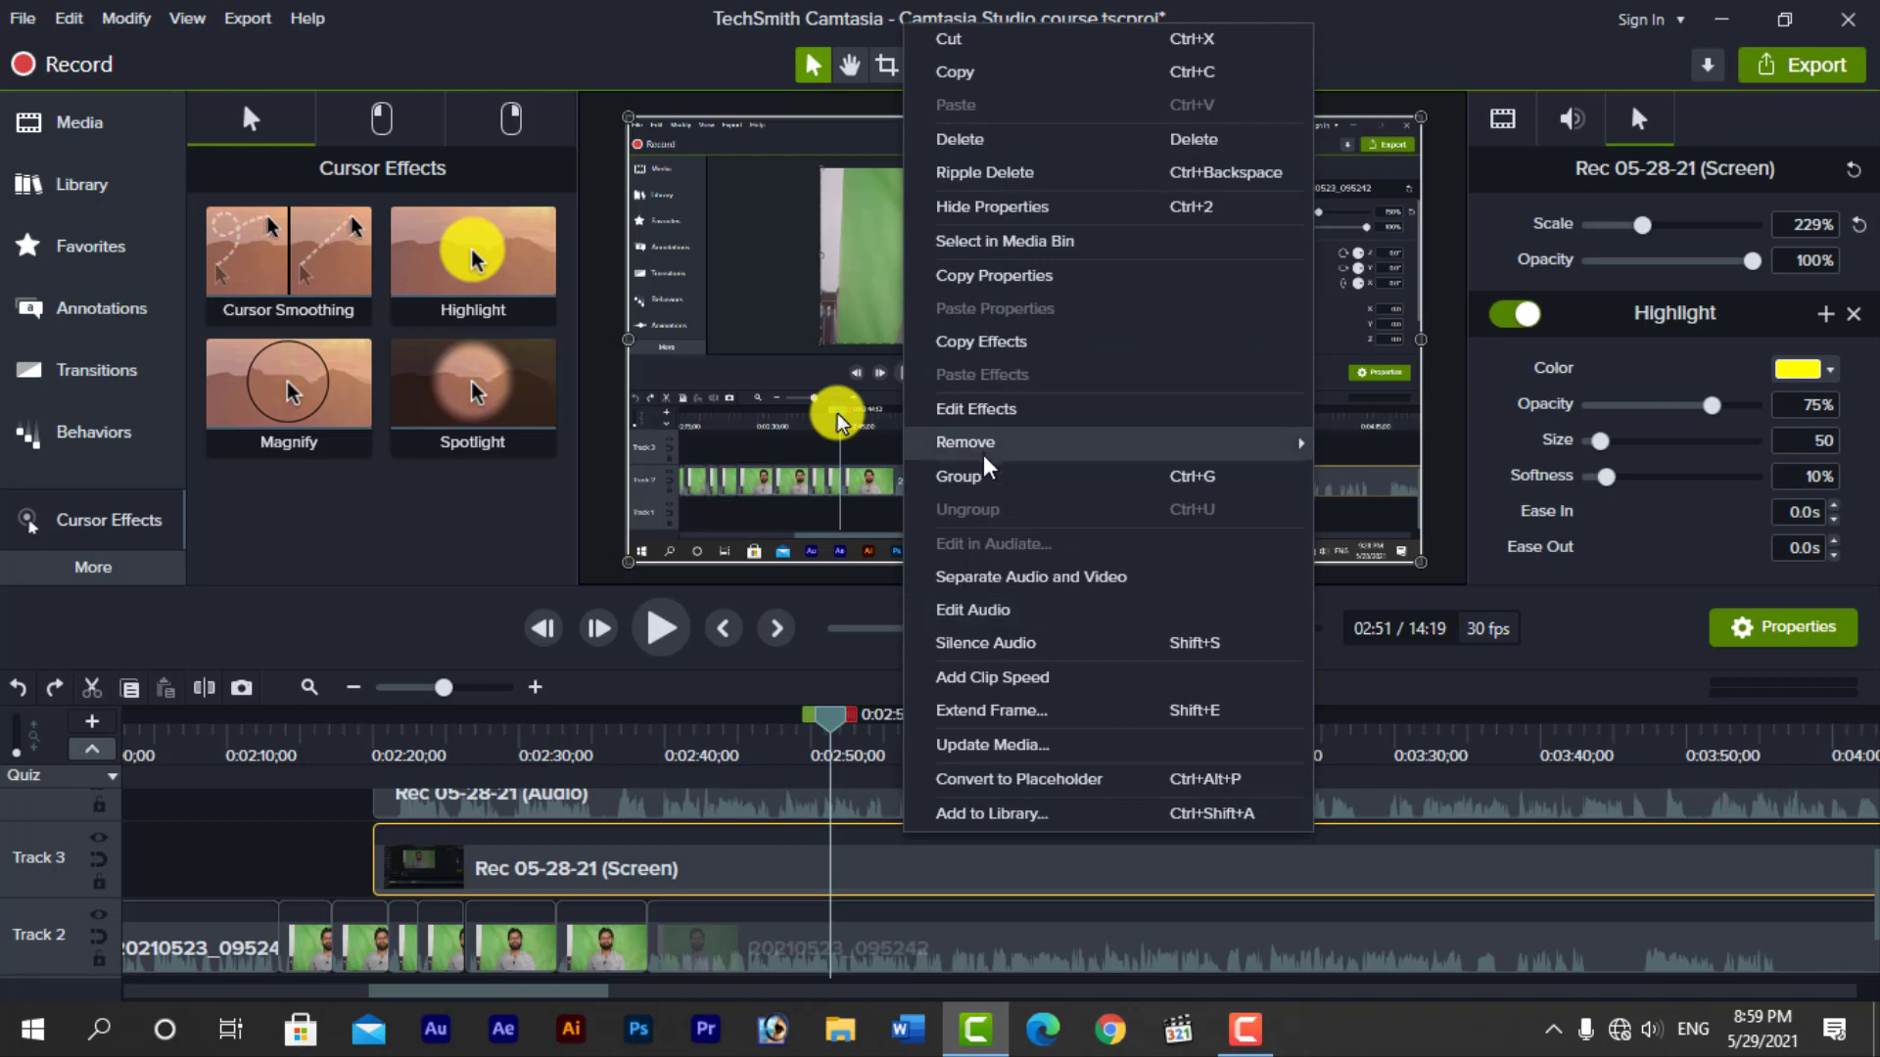
mouse_move(1013, 458)
click(1380, 442)
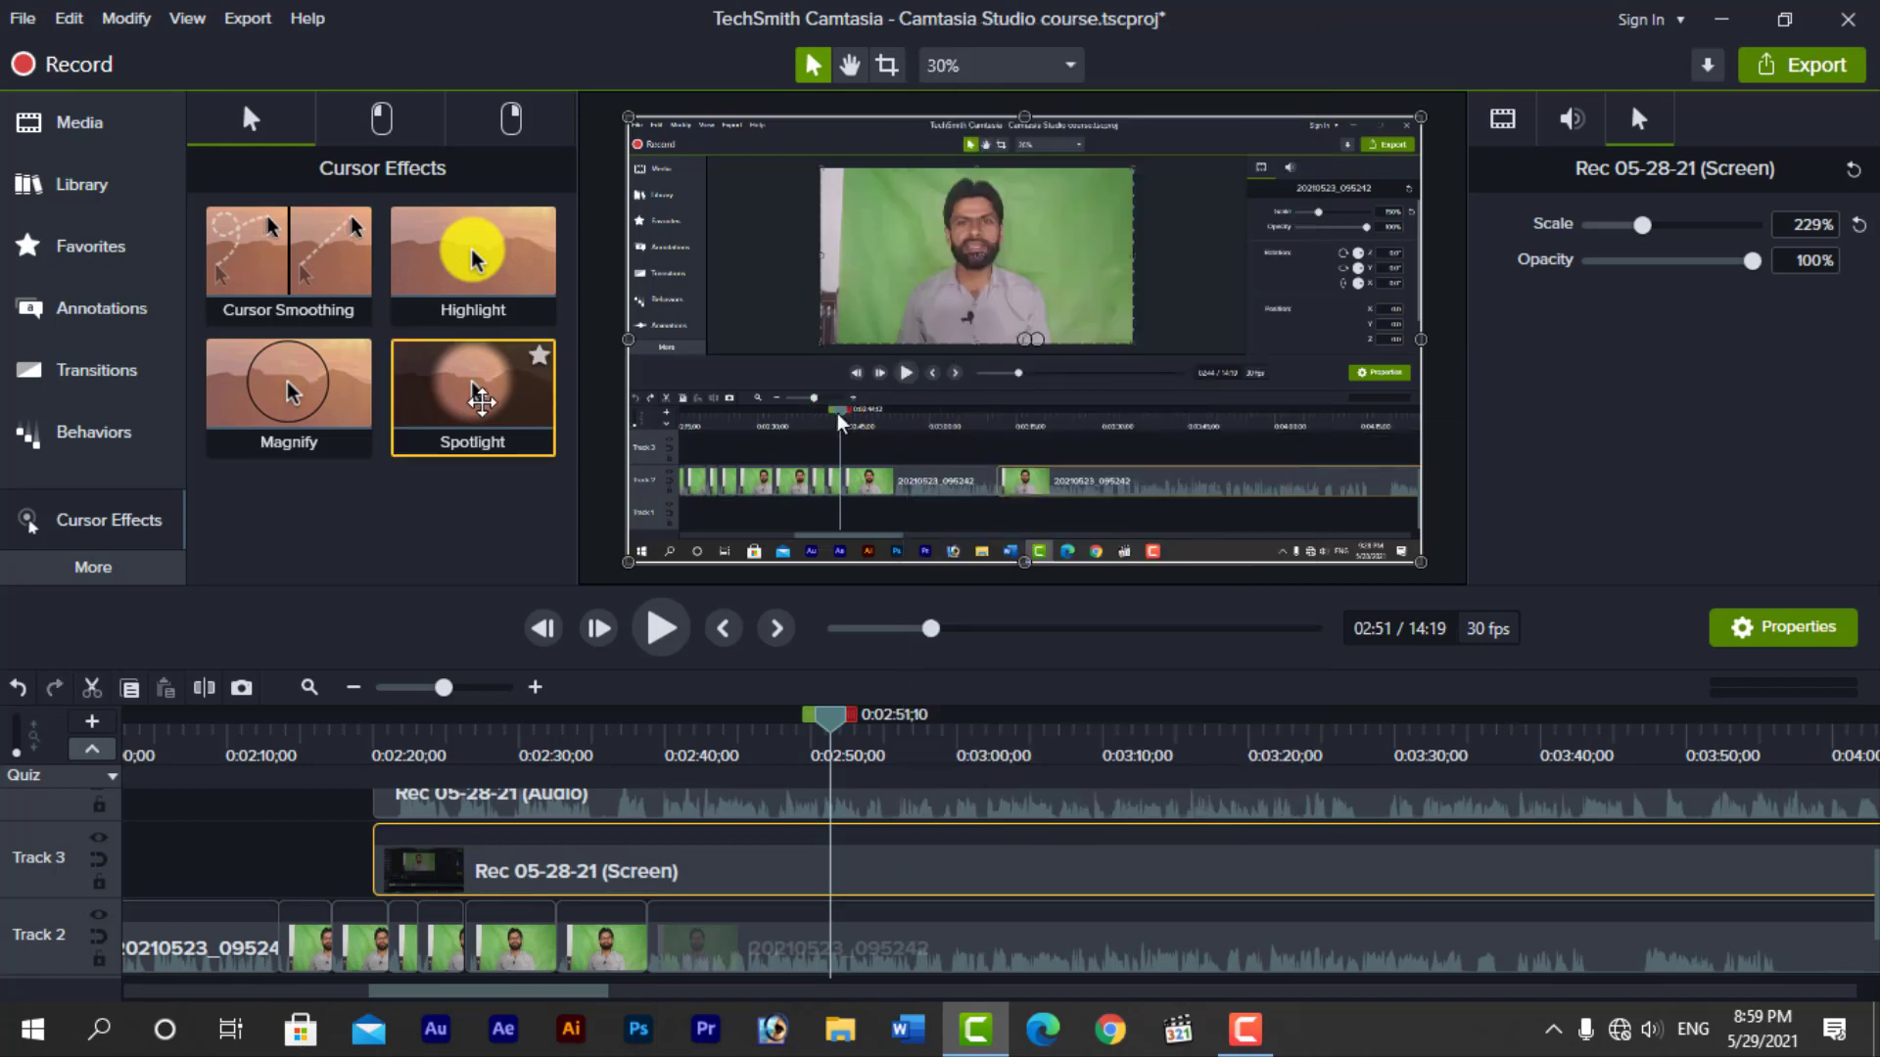
Apply the Spotlight cursor effect with size 269, softness 43% and saturation 53% to the screen clip, and preview it near 0:02:47
drag(473, 391, 879, 866)
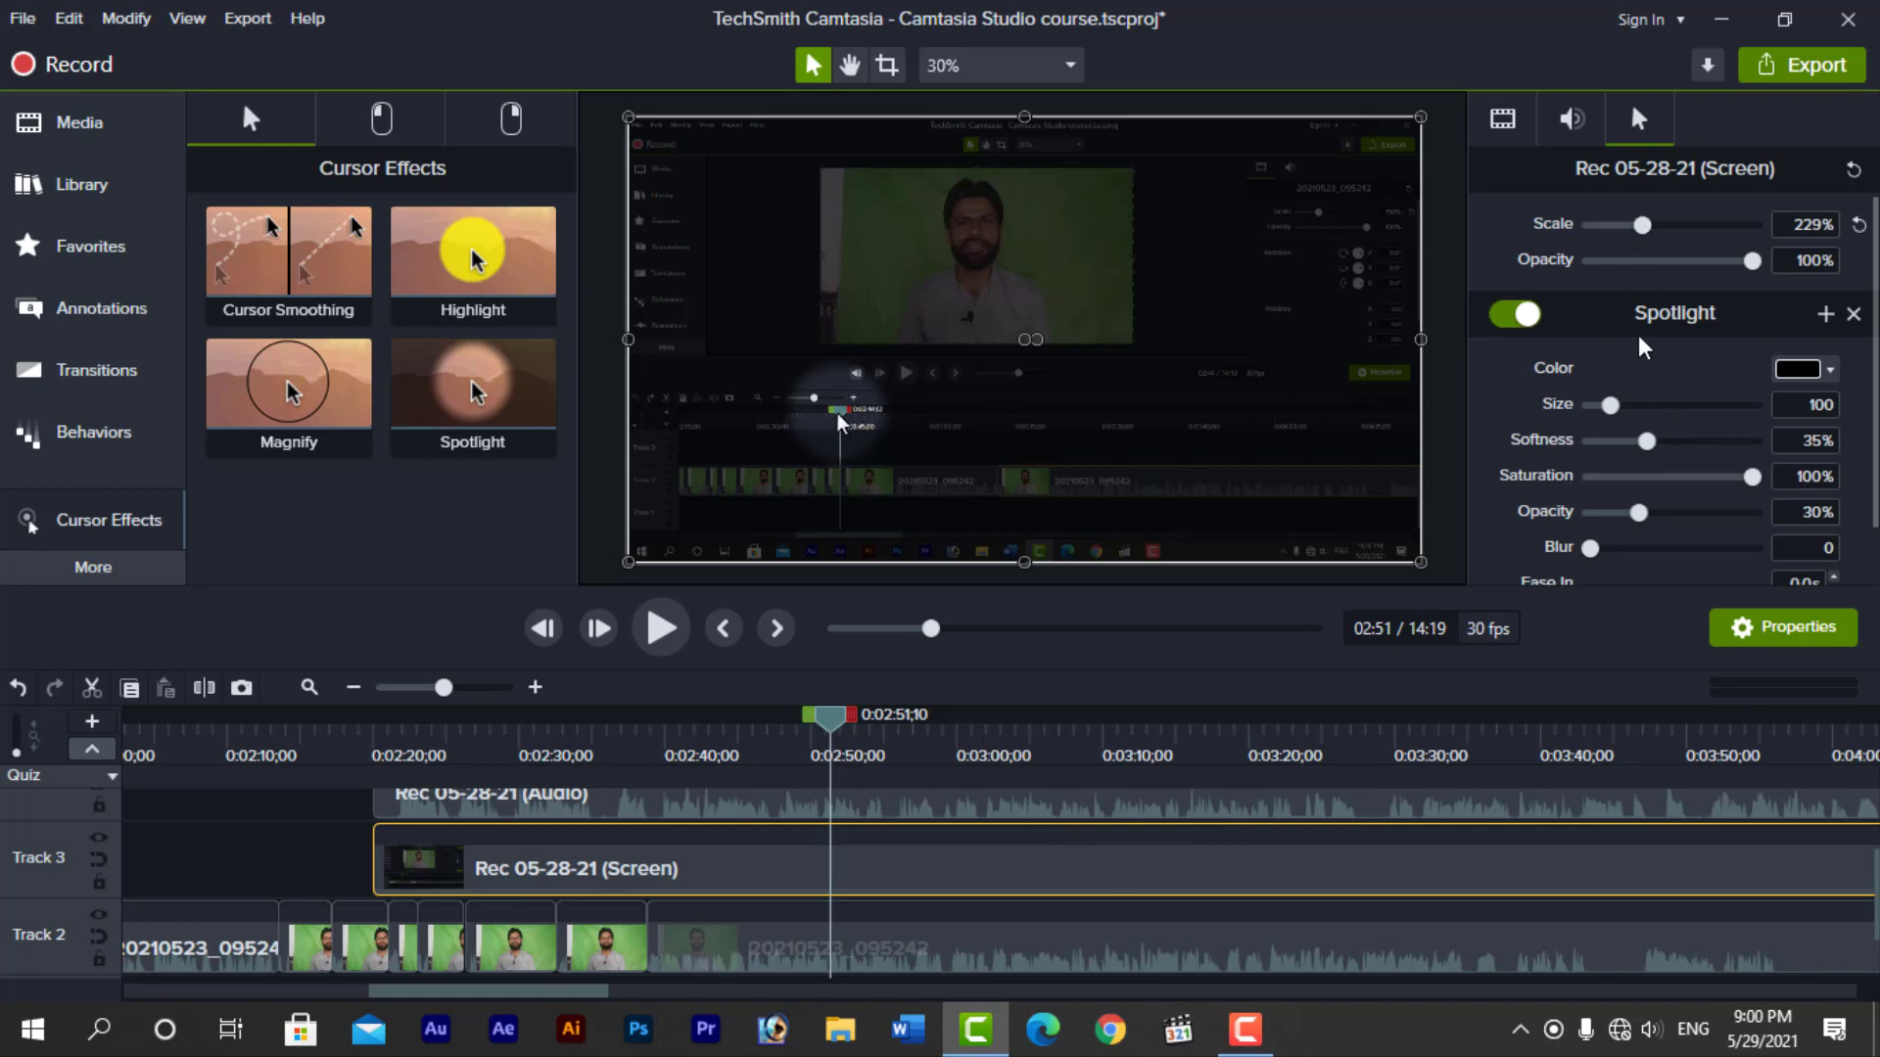
drag(1611, 404, 1647, 442)
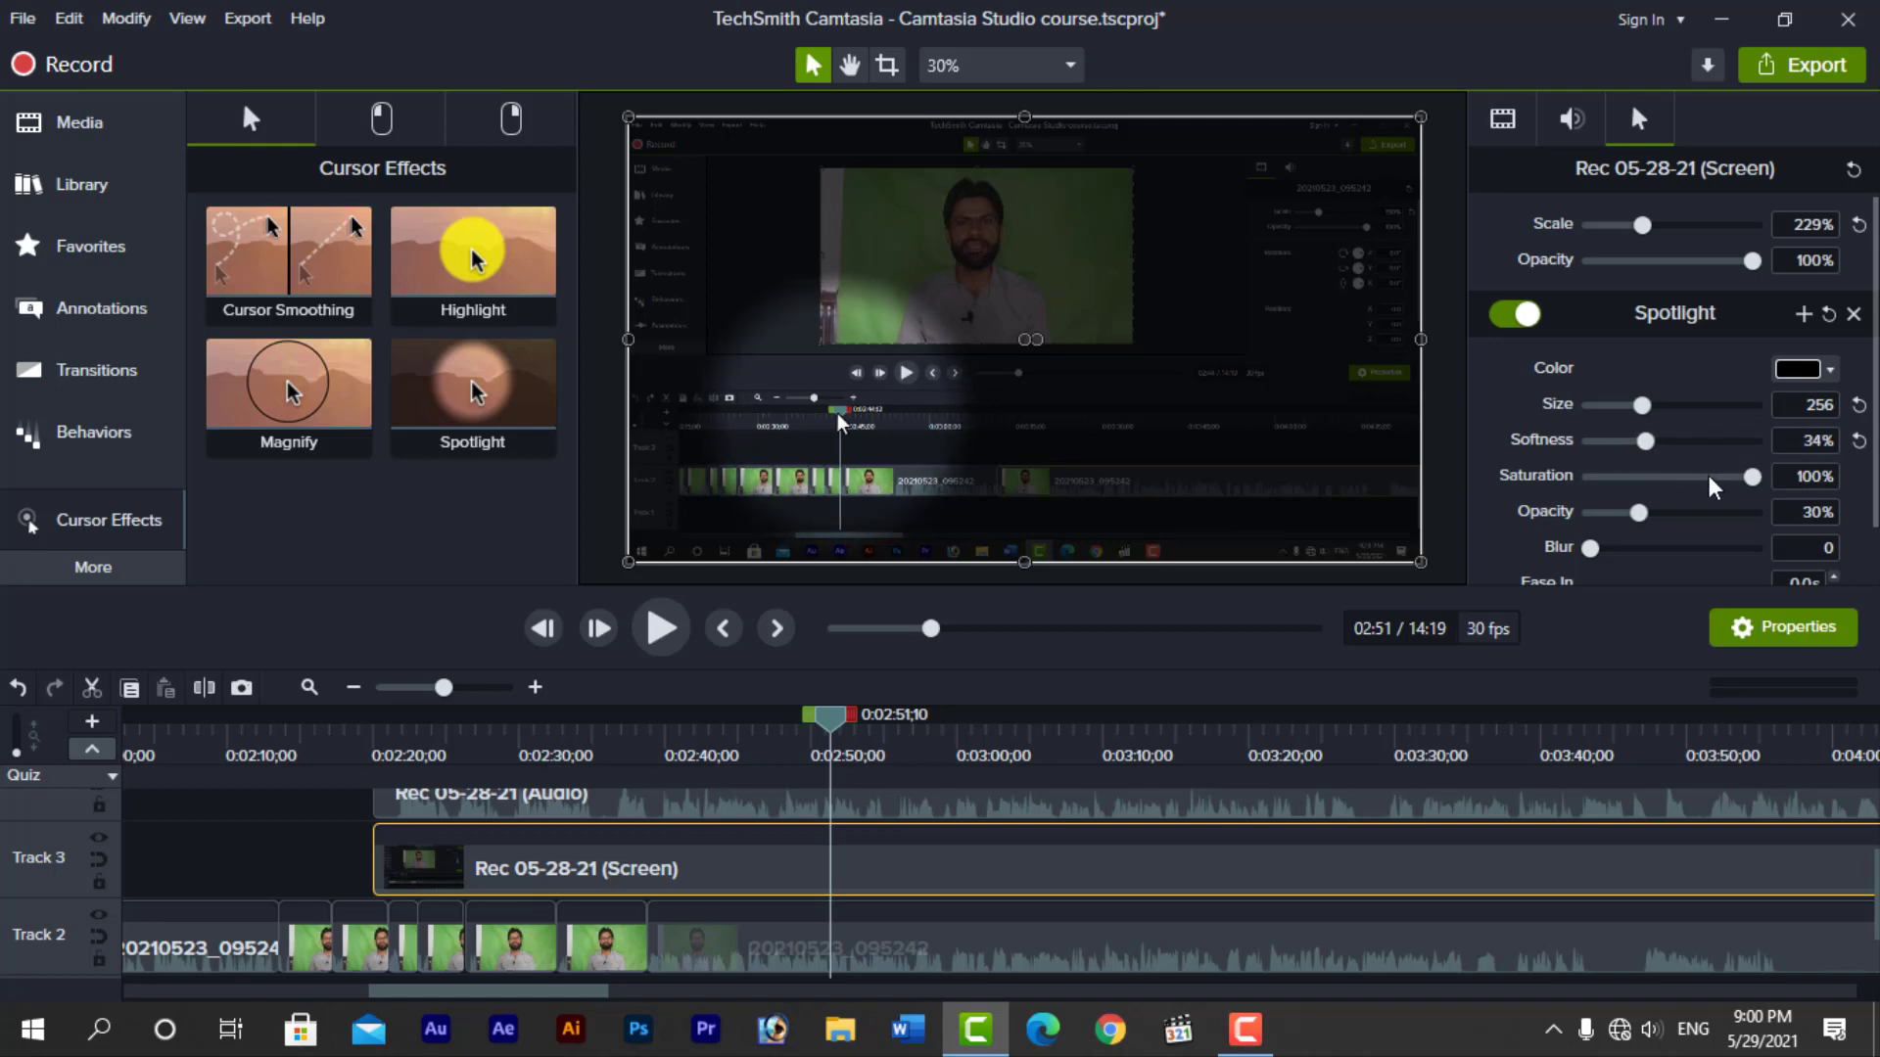
drag(1751, 478, 1652, 403)
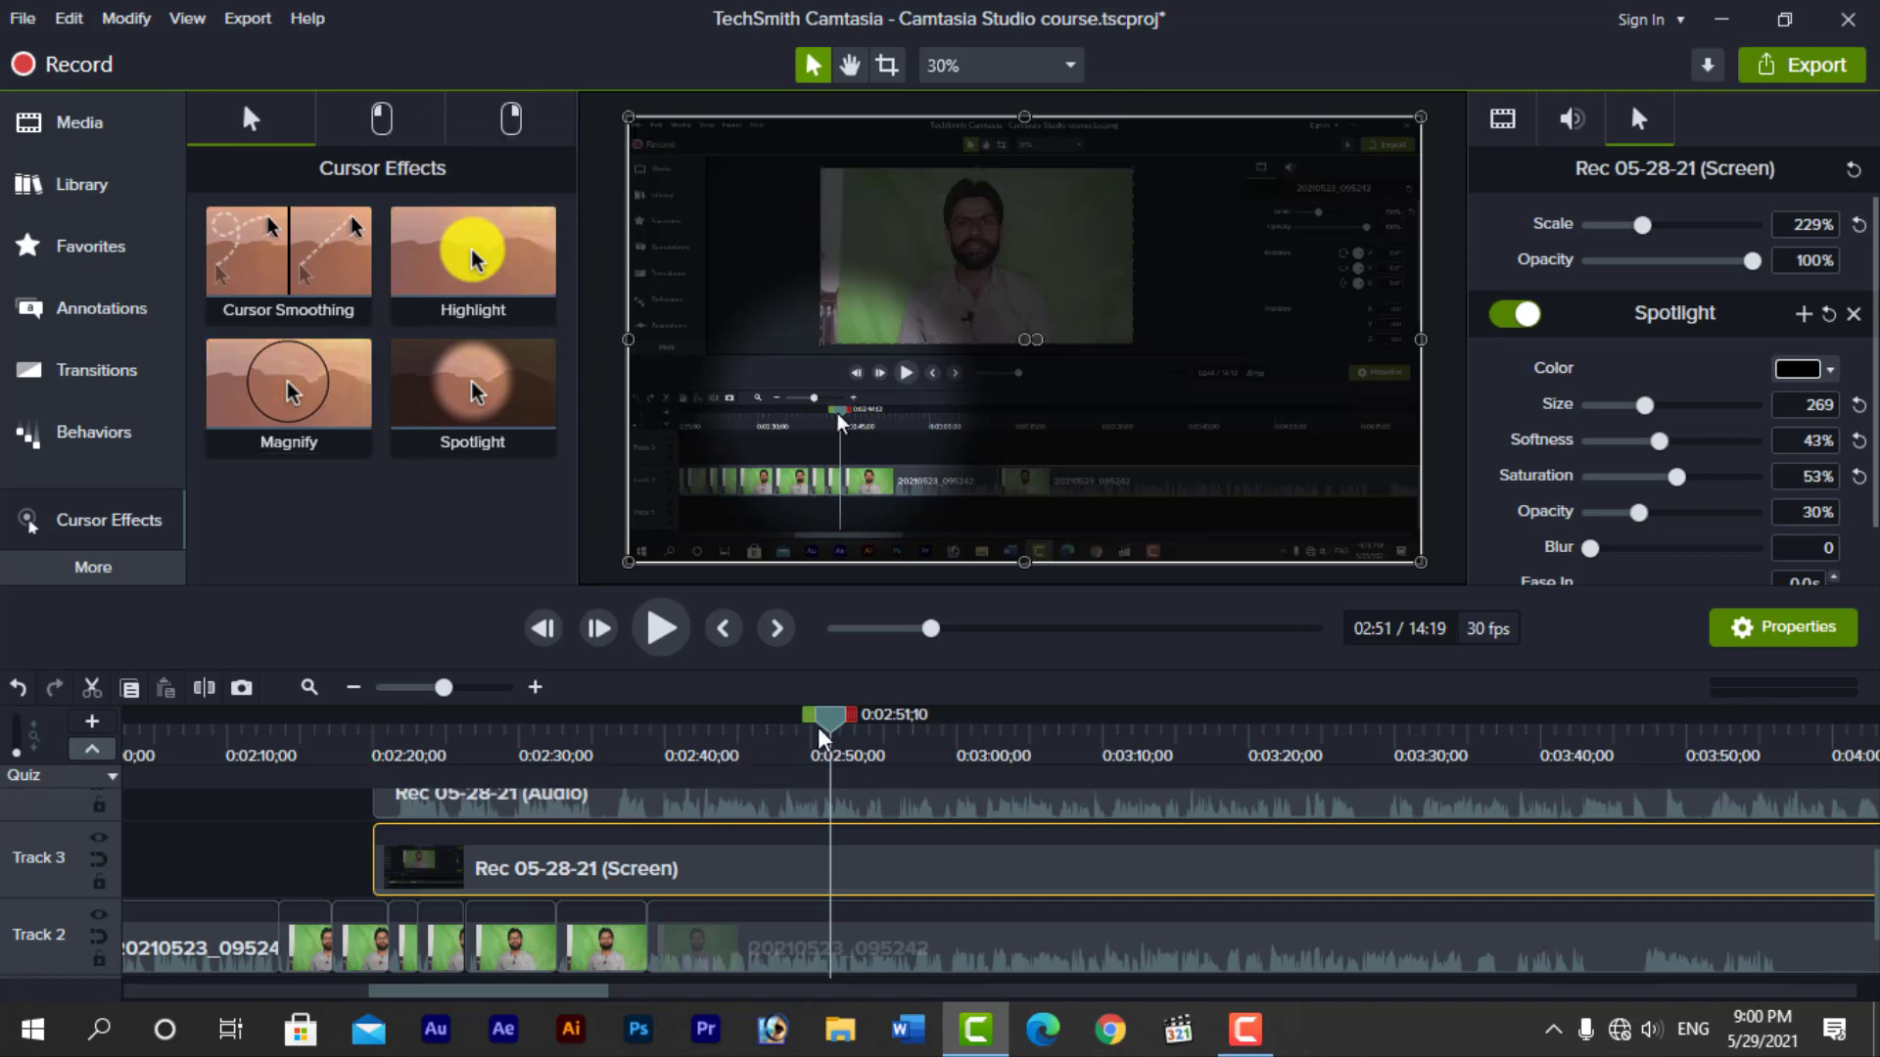
drag(830, 724, 779, 725)
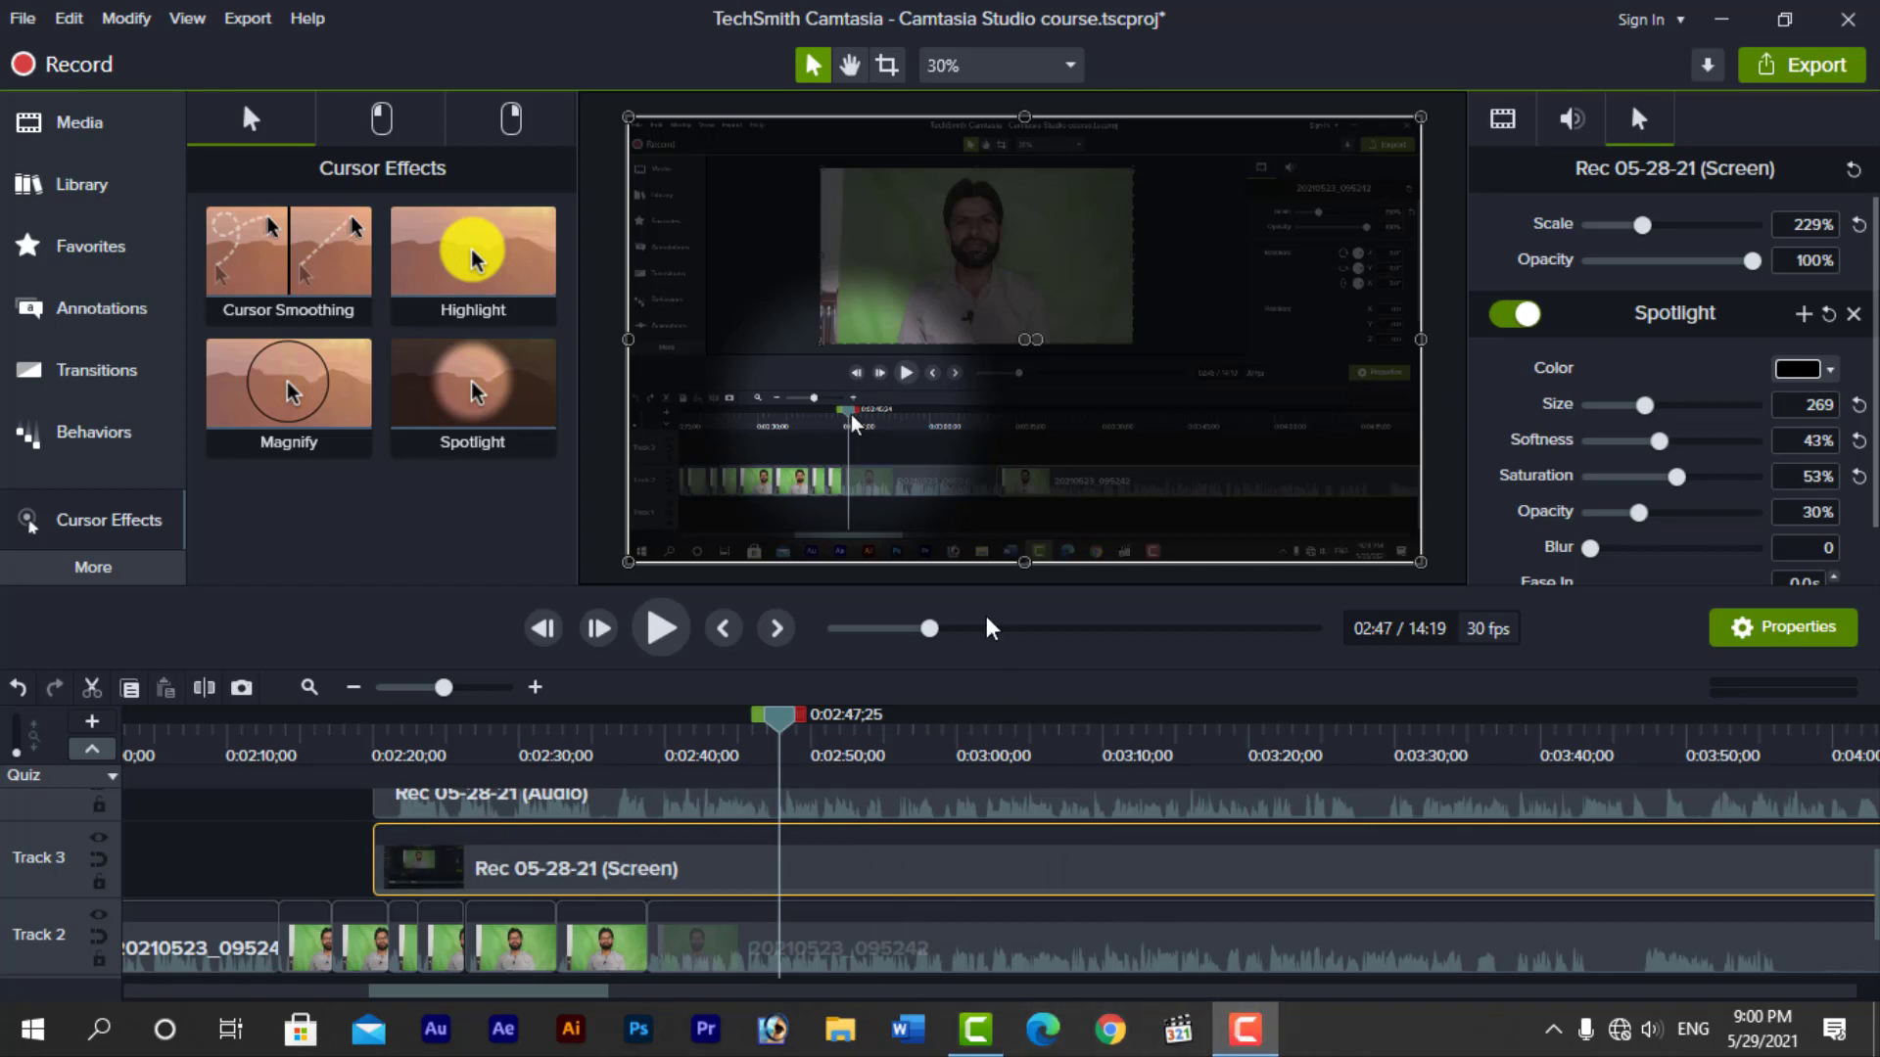
Try the left-click Ripple effect together with Spotlight on the screen clip, and remove all of the clip's effects
click(382, 121)
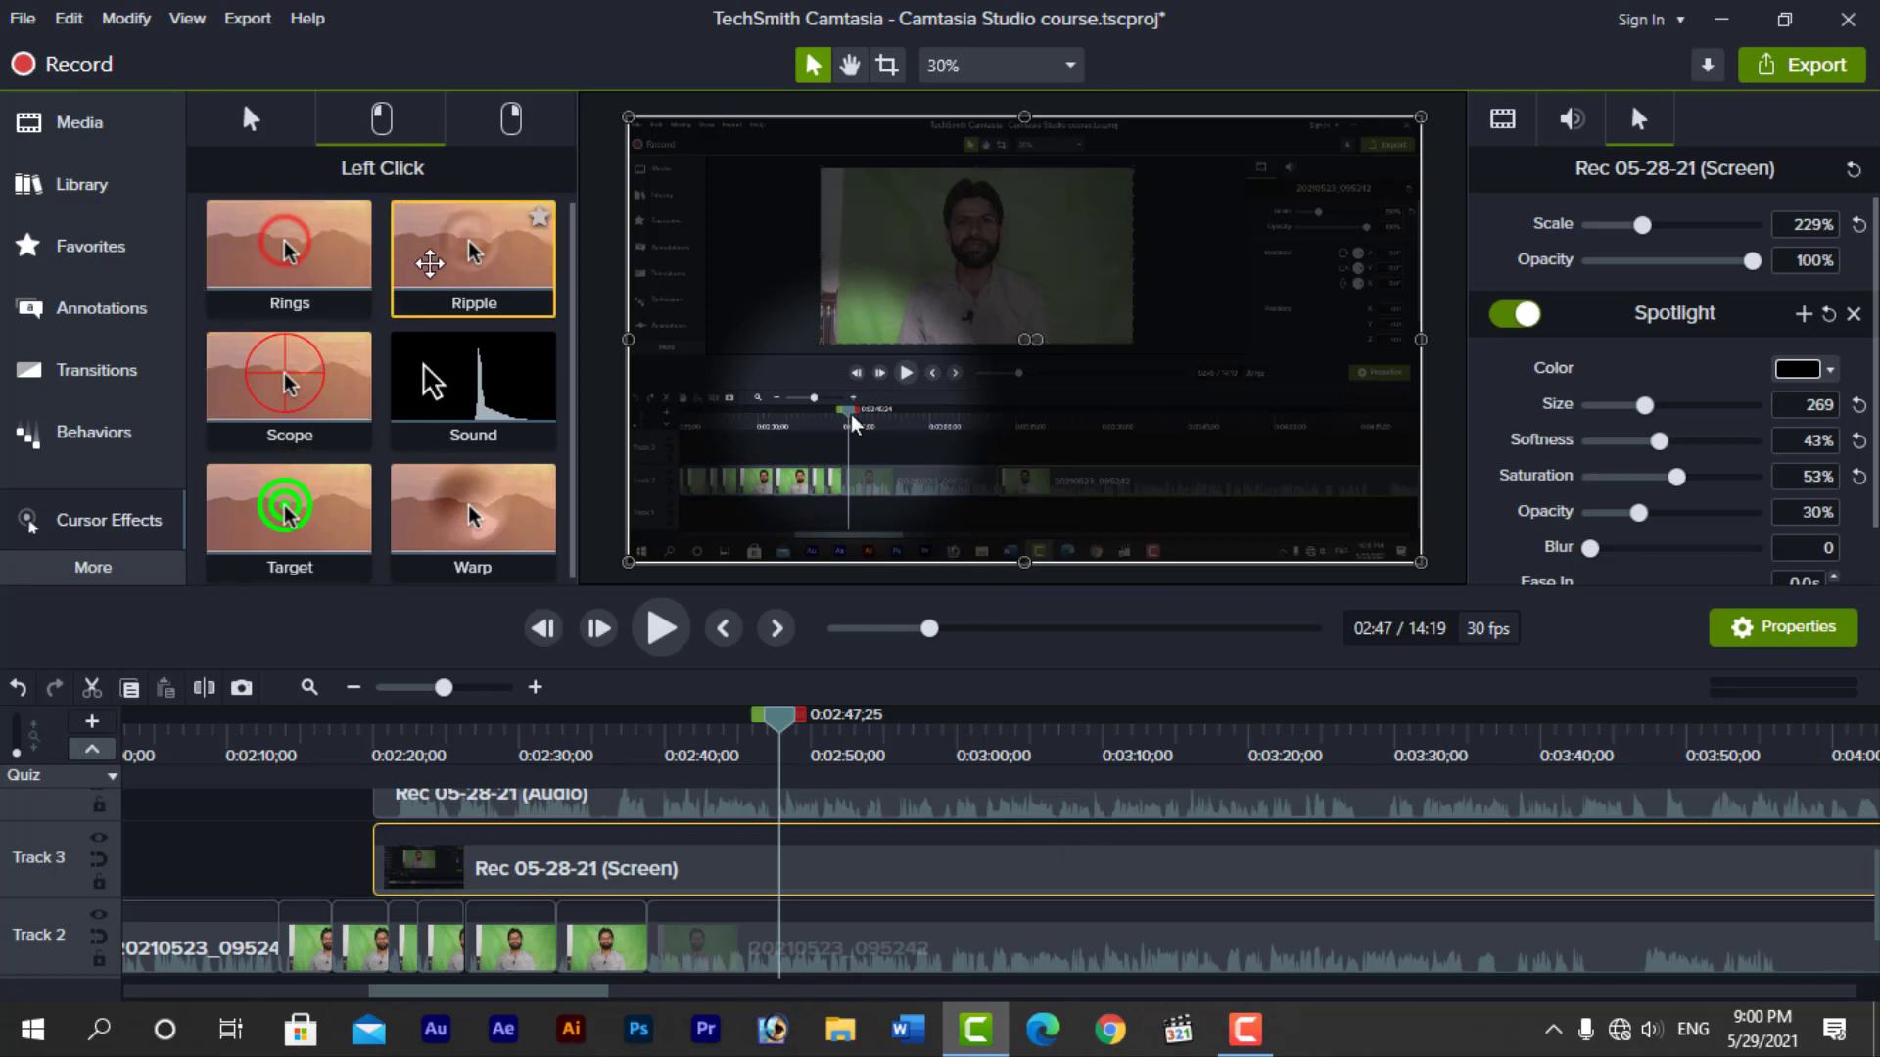
drag(496, 294, 778, 862)
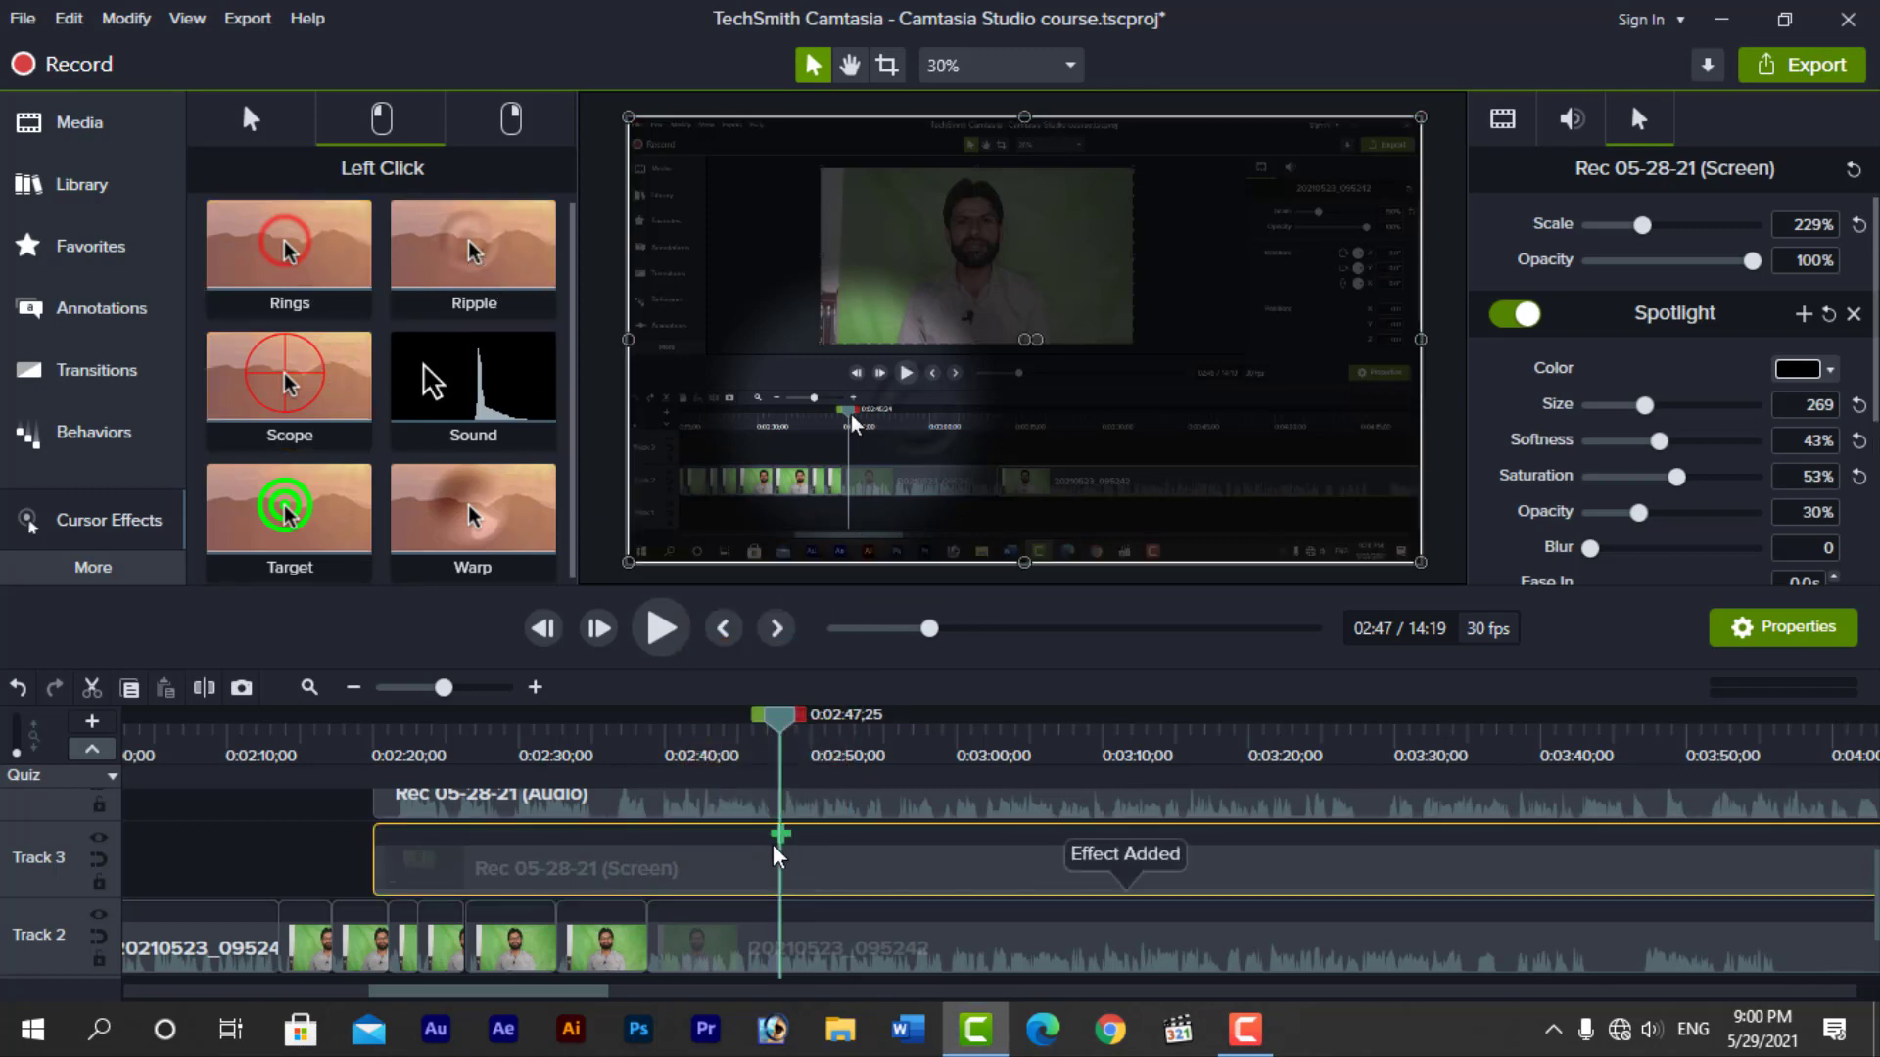
click(252, 119)
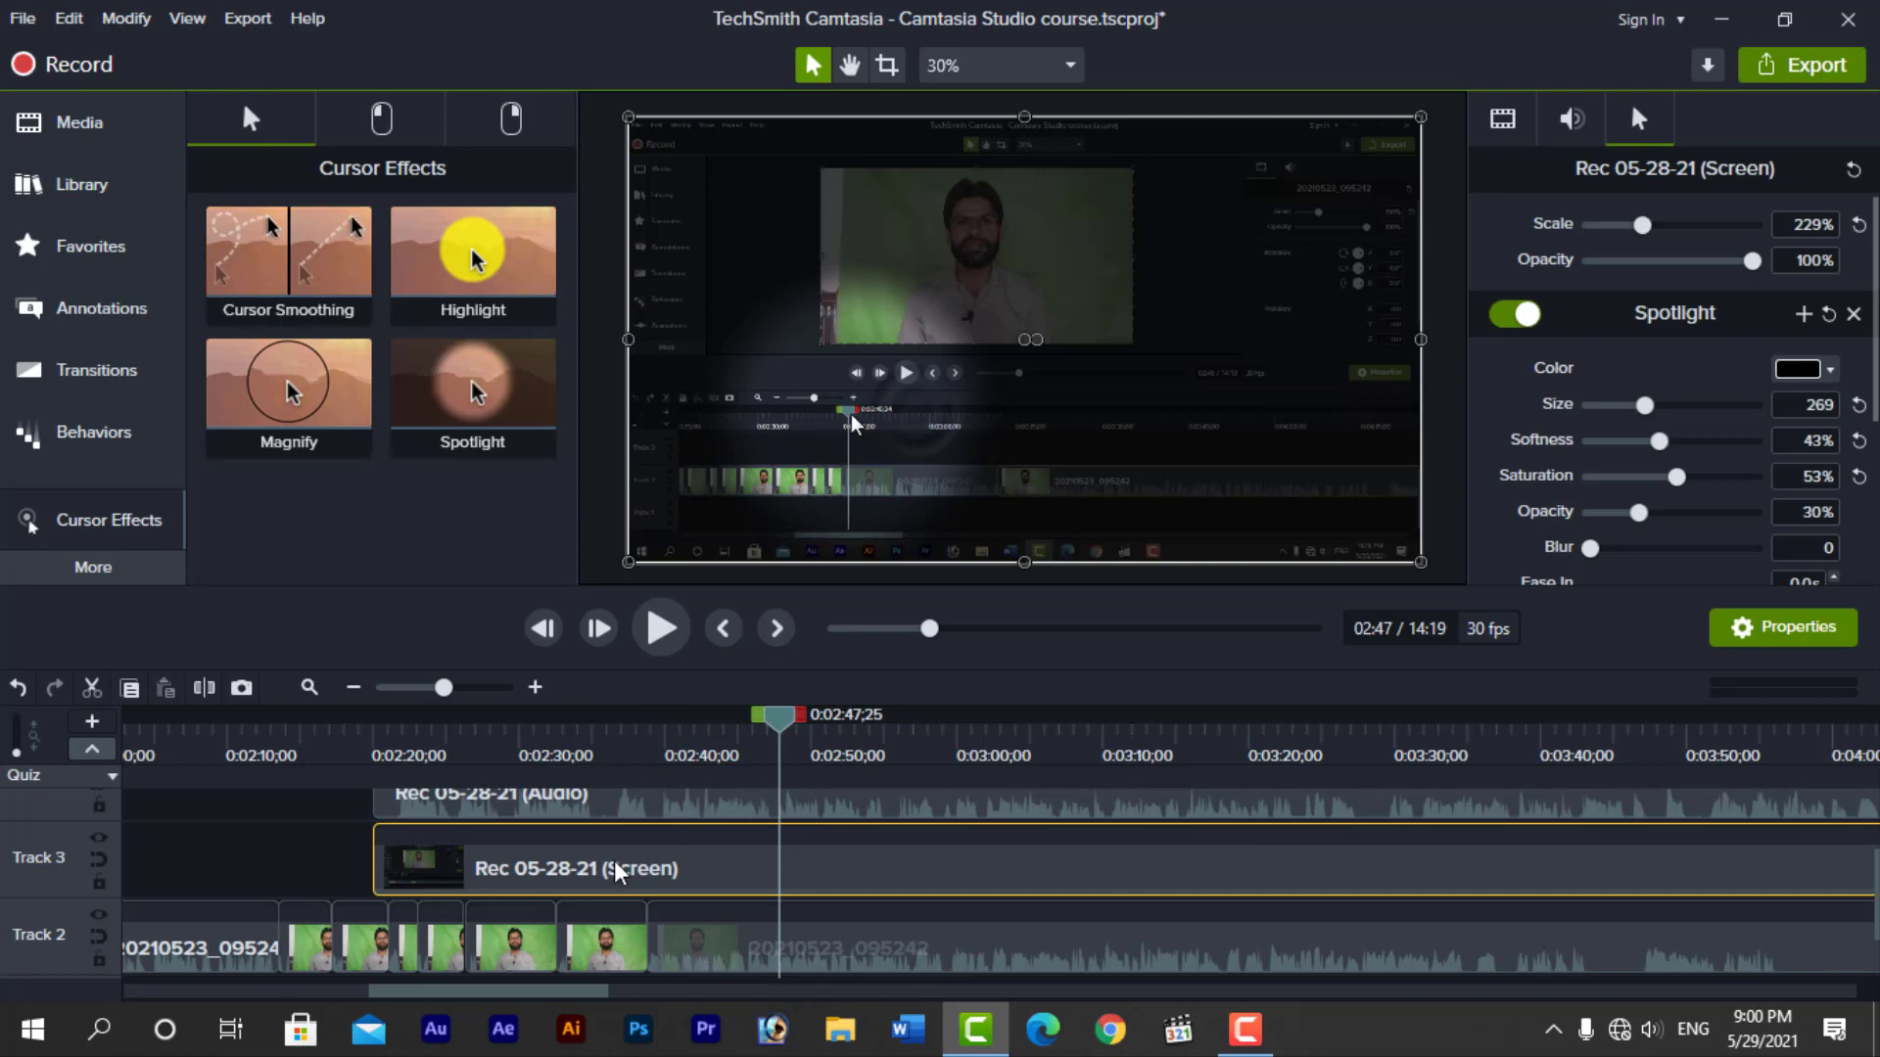
right_click(804, 865)
mouse_move(994, 468)
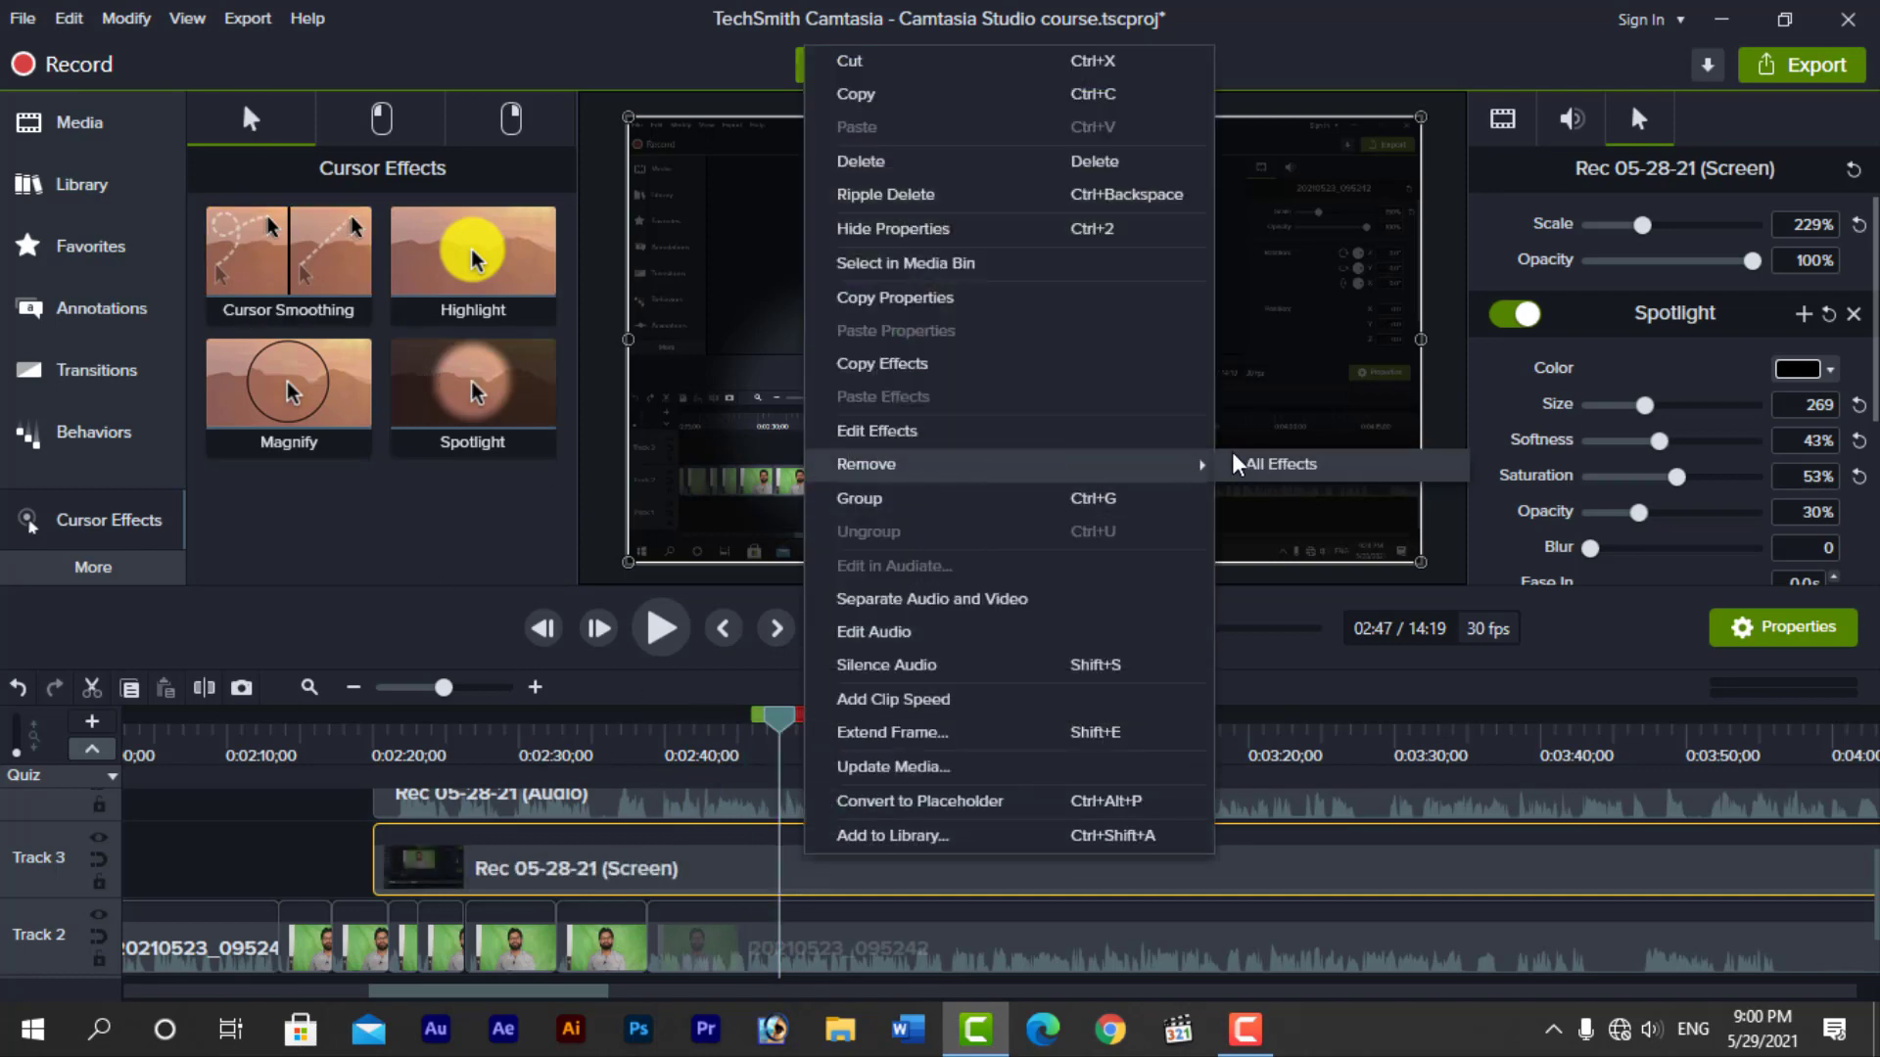
click(1272, 464)
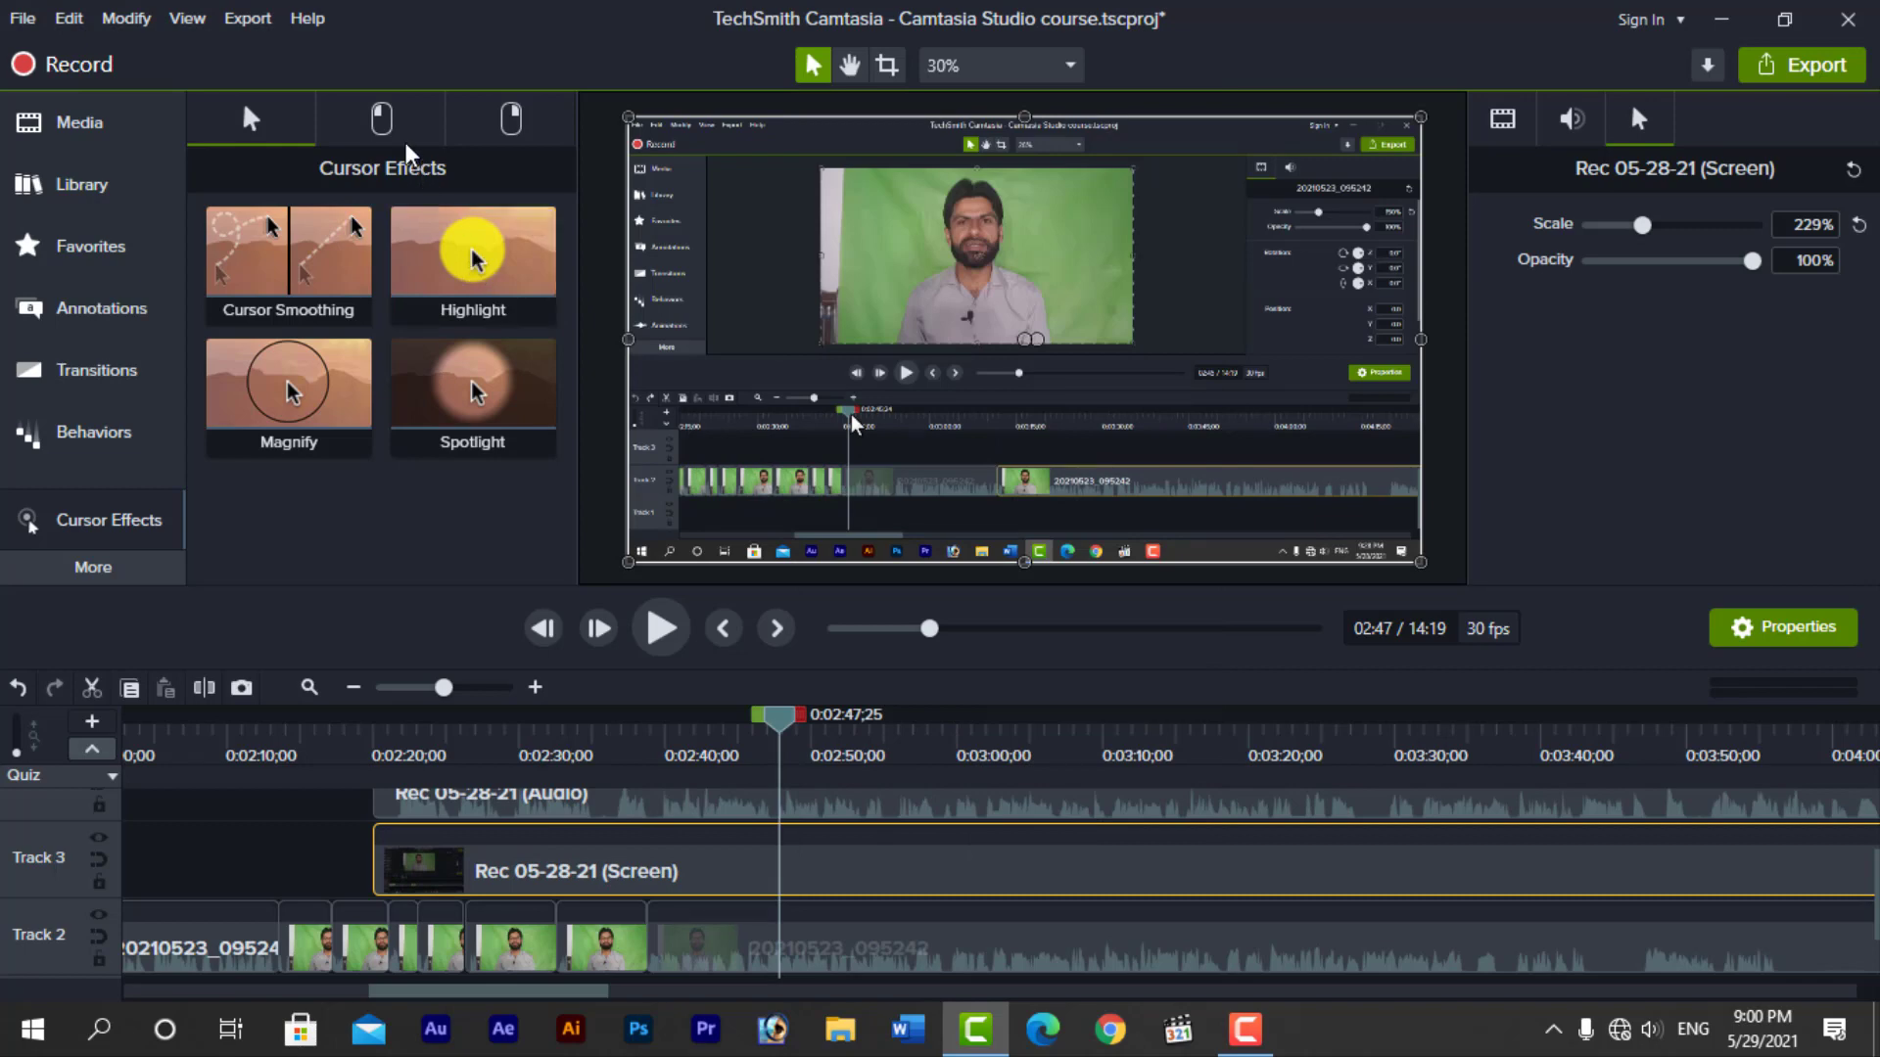
Apply the left-click Ripple effect to the Rec 05-28-21 screen clip and preview it from about 0:02:47 to 0:02:50
click(381, 119)
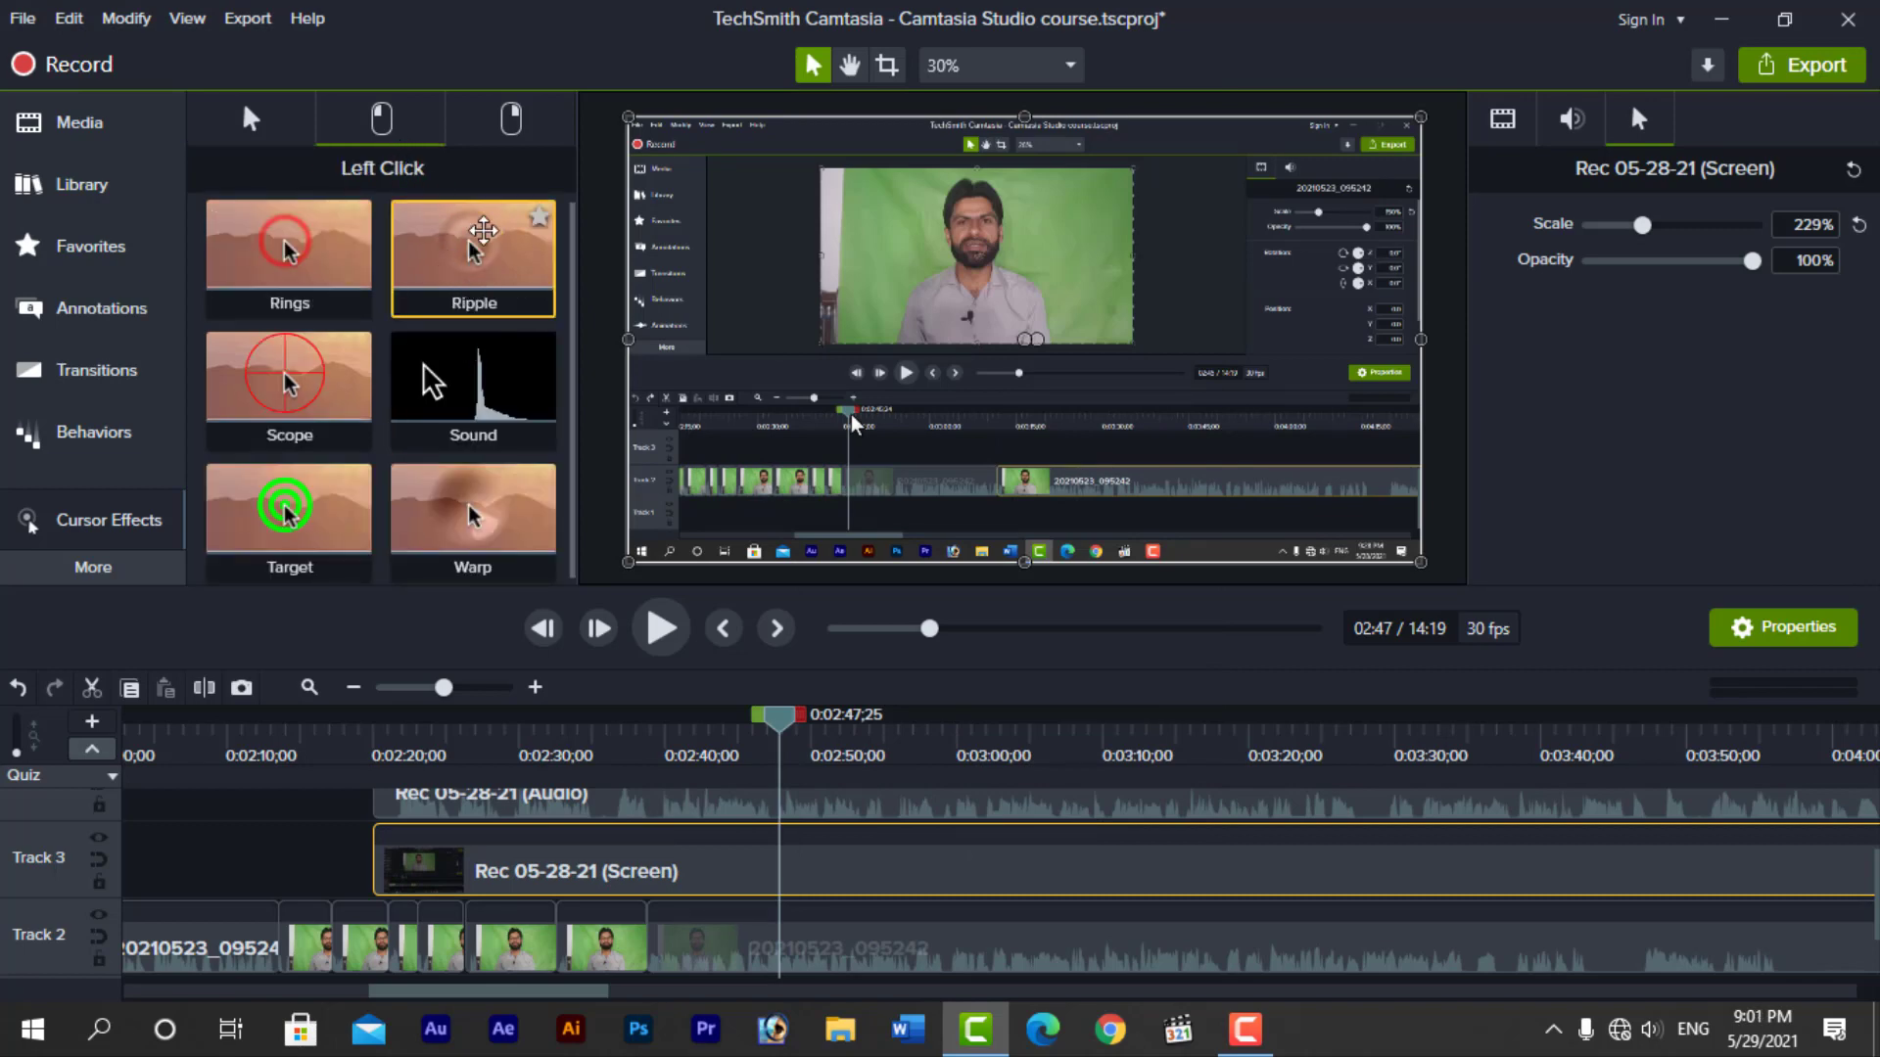
drag(473, 245, 761, 843)
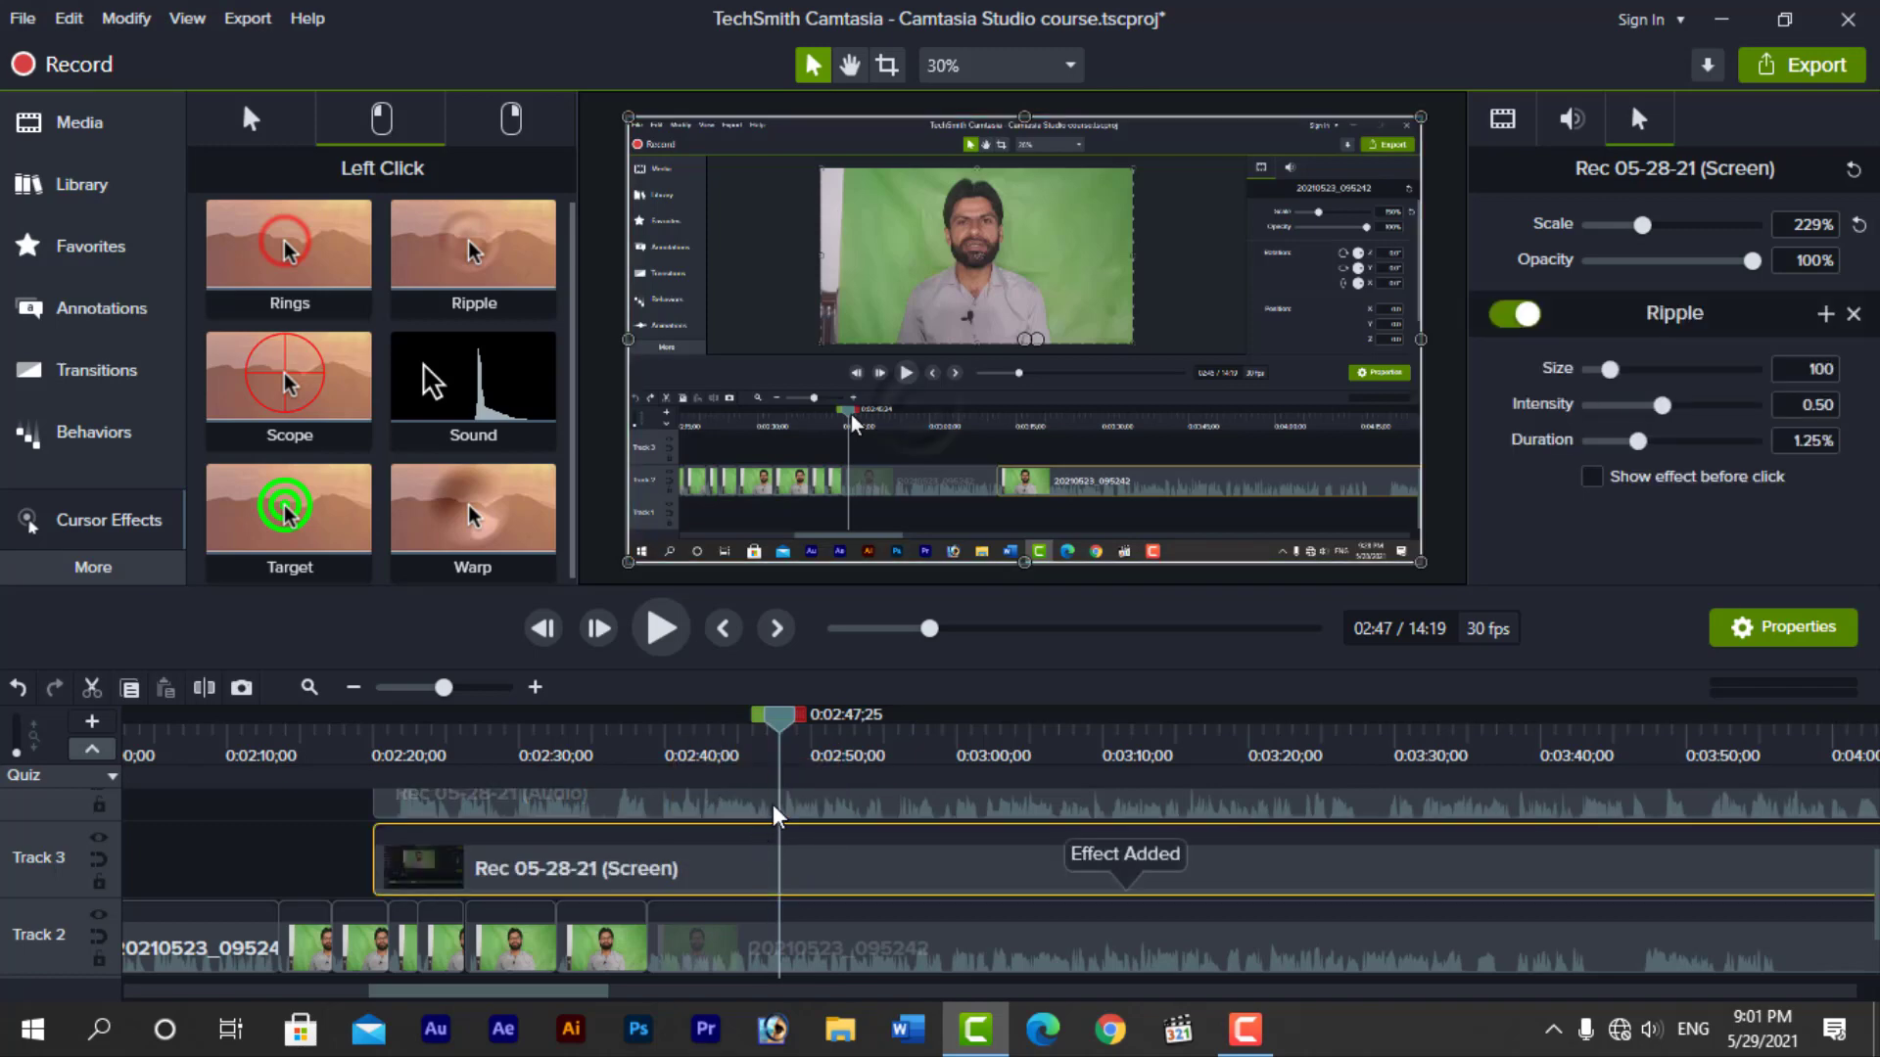
key(space)
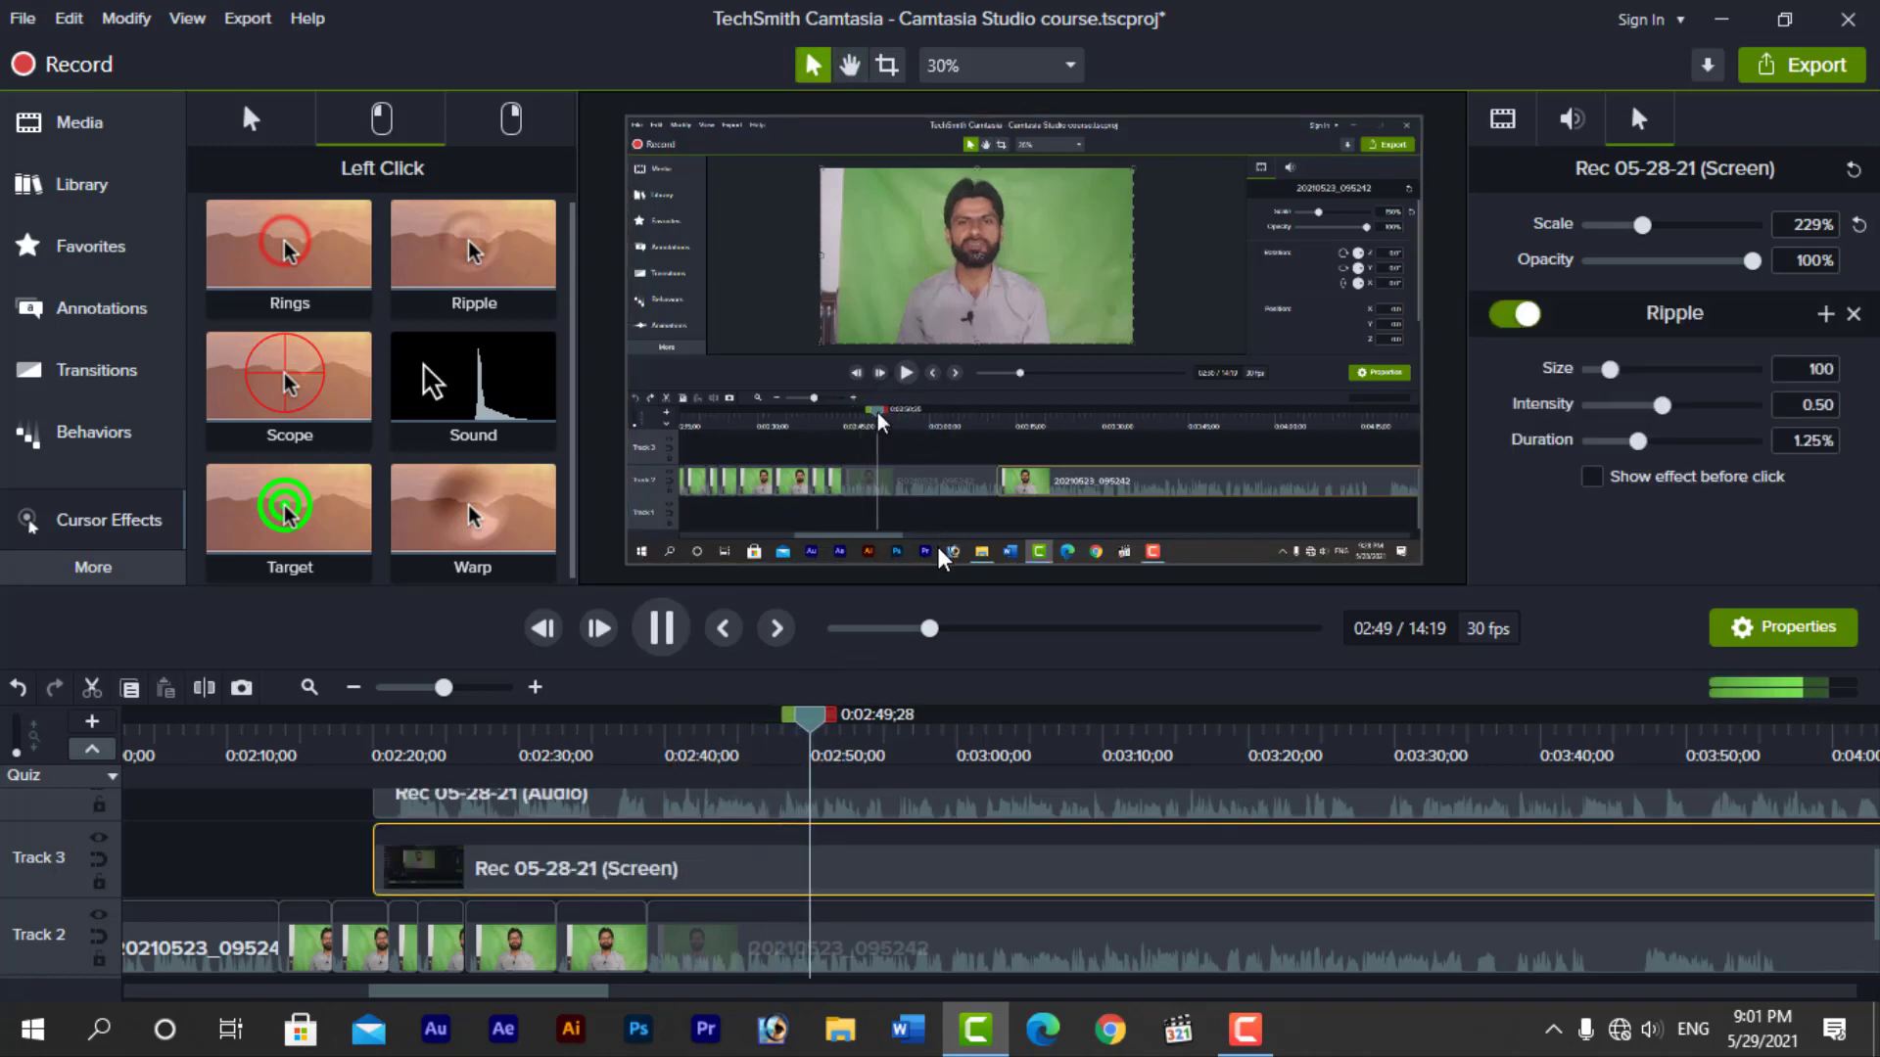
key(space)
Add the Highlight cursor effect alongside Ripple on the screen clip and preview it up to about 0:02:56
click(233, 137)
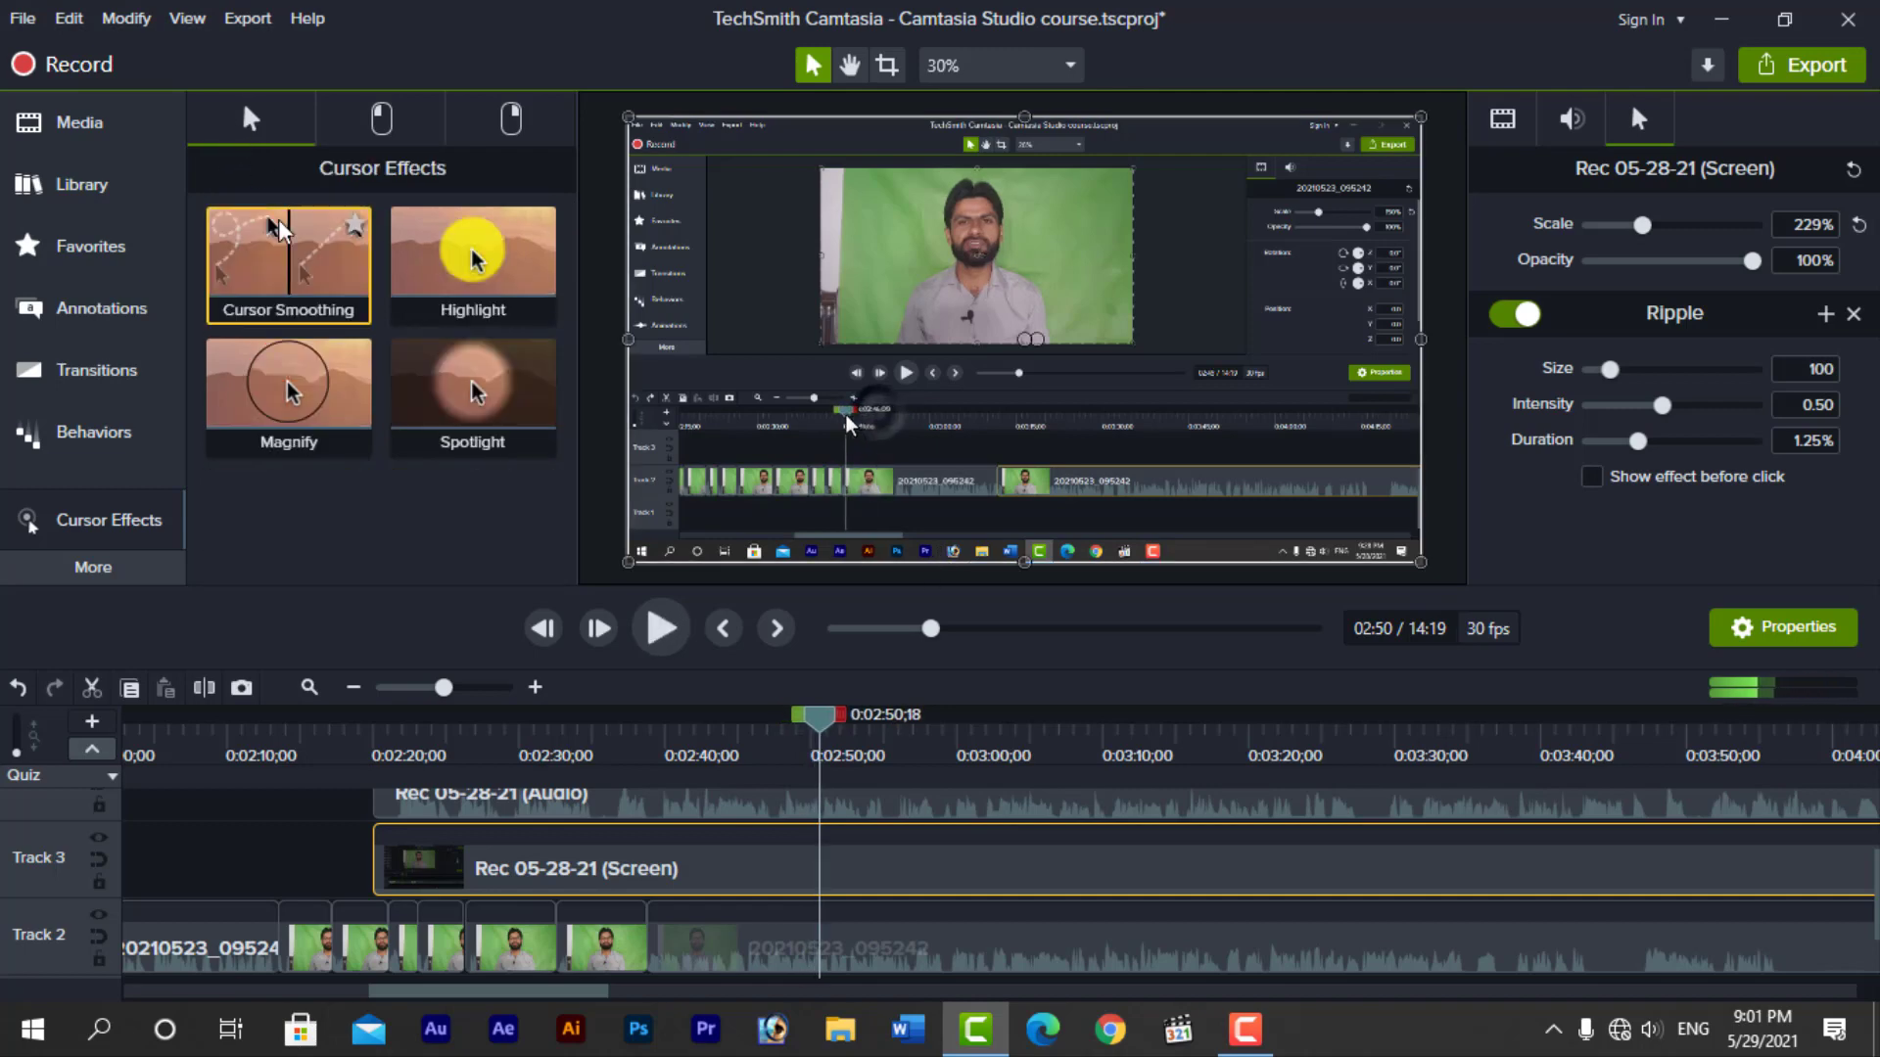
drag(475, 250, 808, 878)
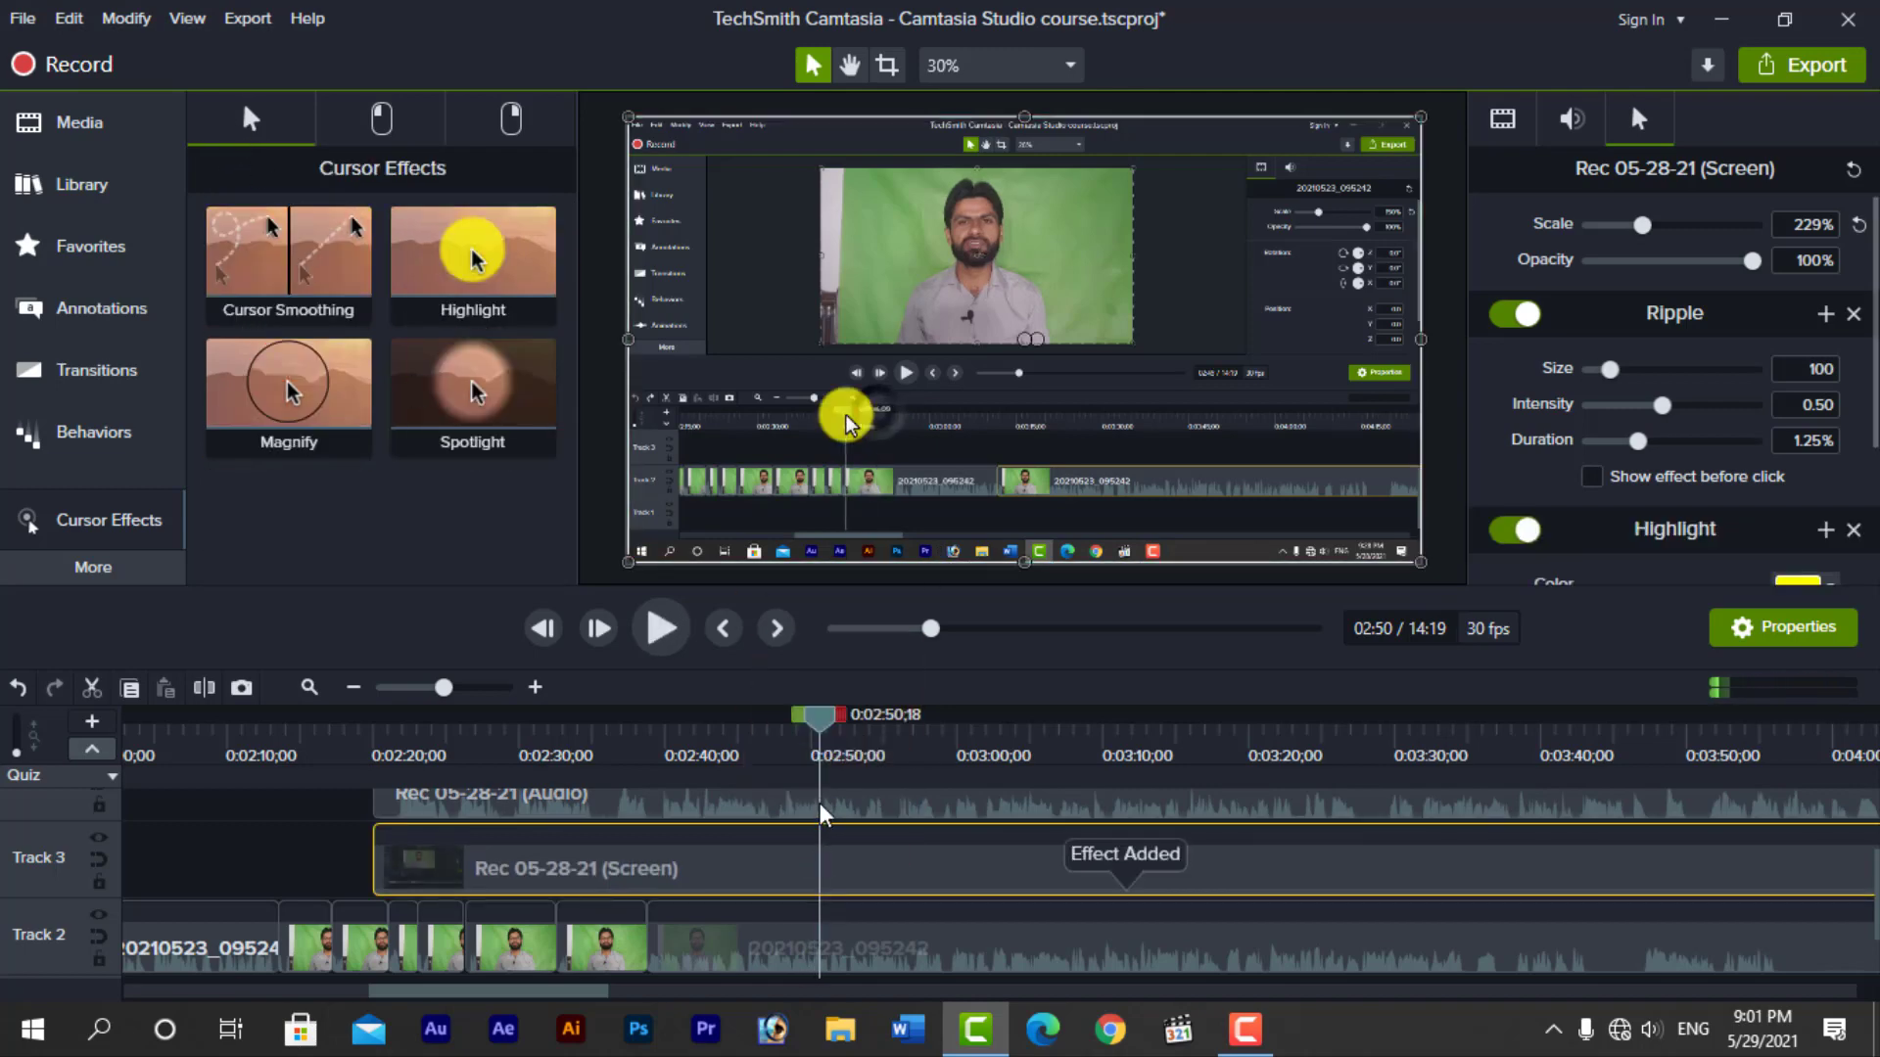
key(space)
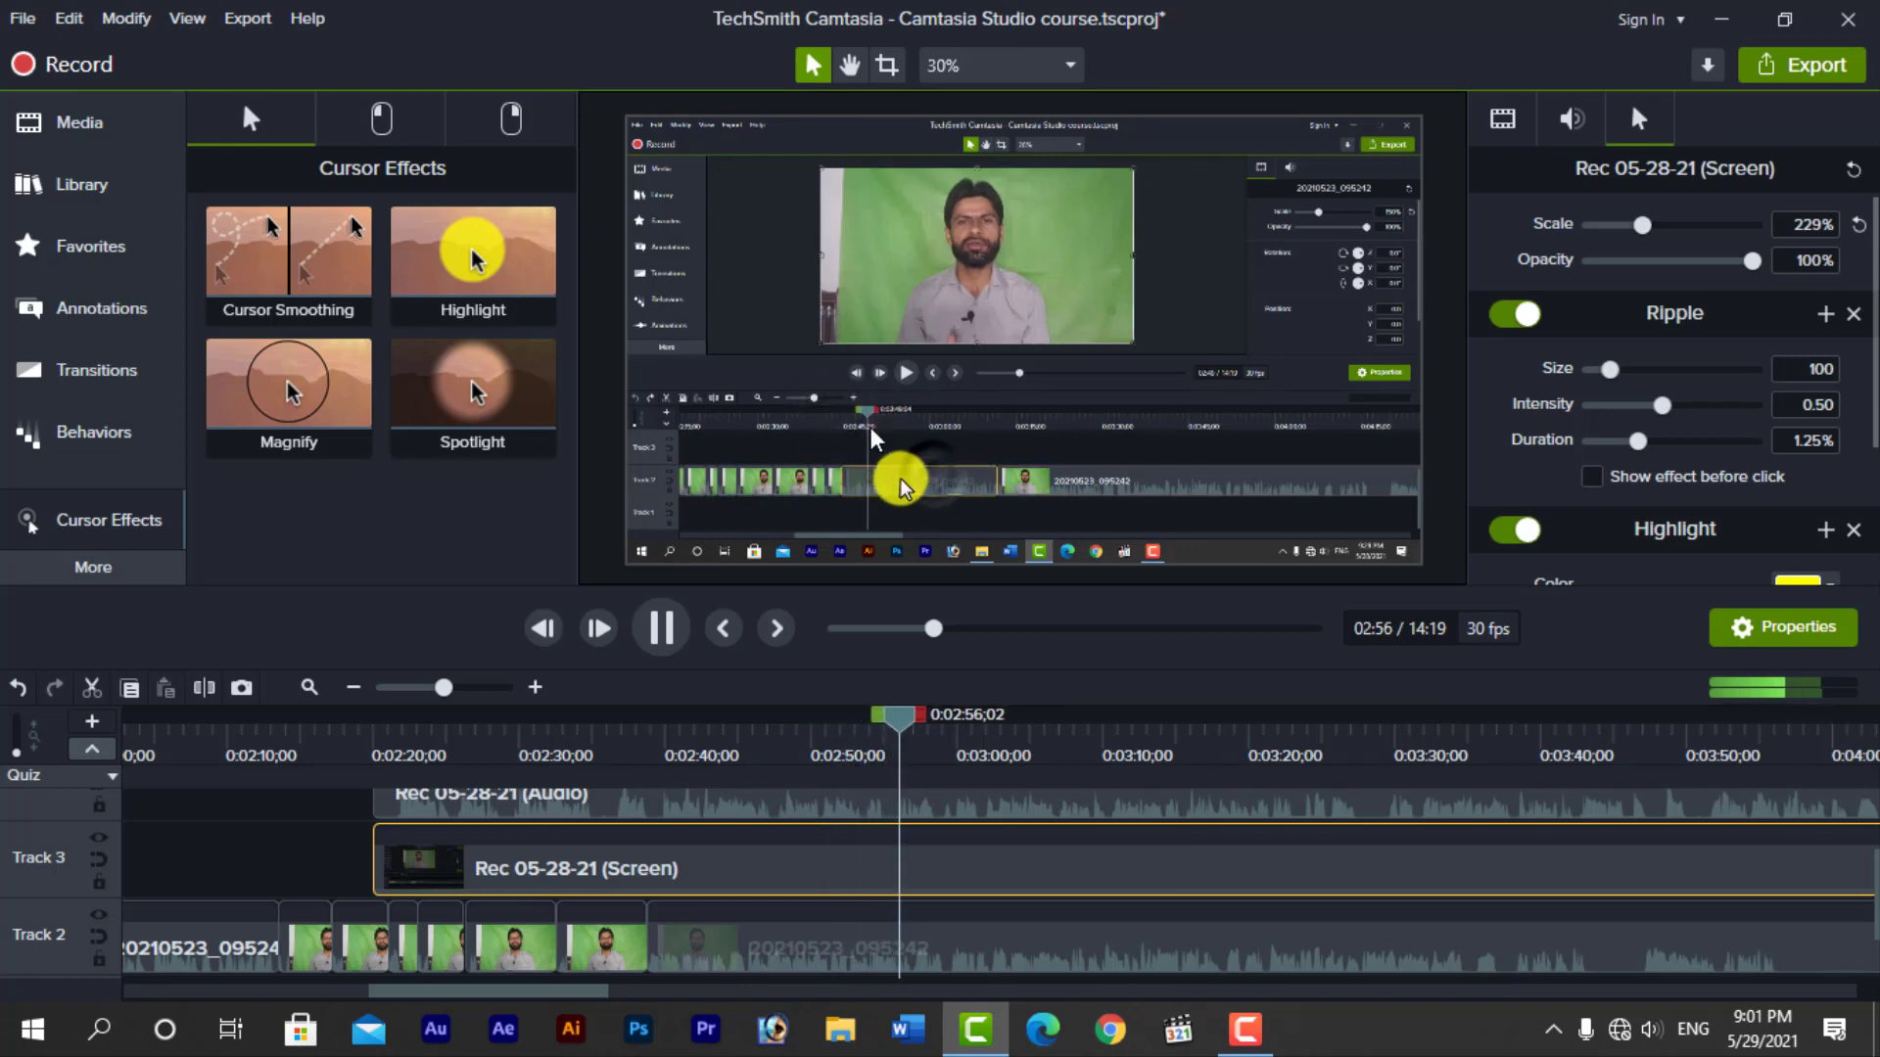
key(space)
Add the right-click Target effect to the screen clip and preview it from about 0:02:48 to 0:02:57
click(522, 130)
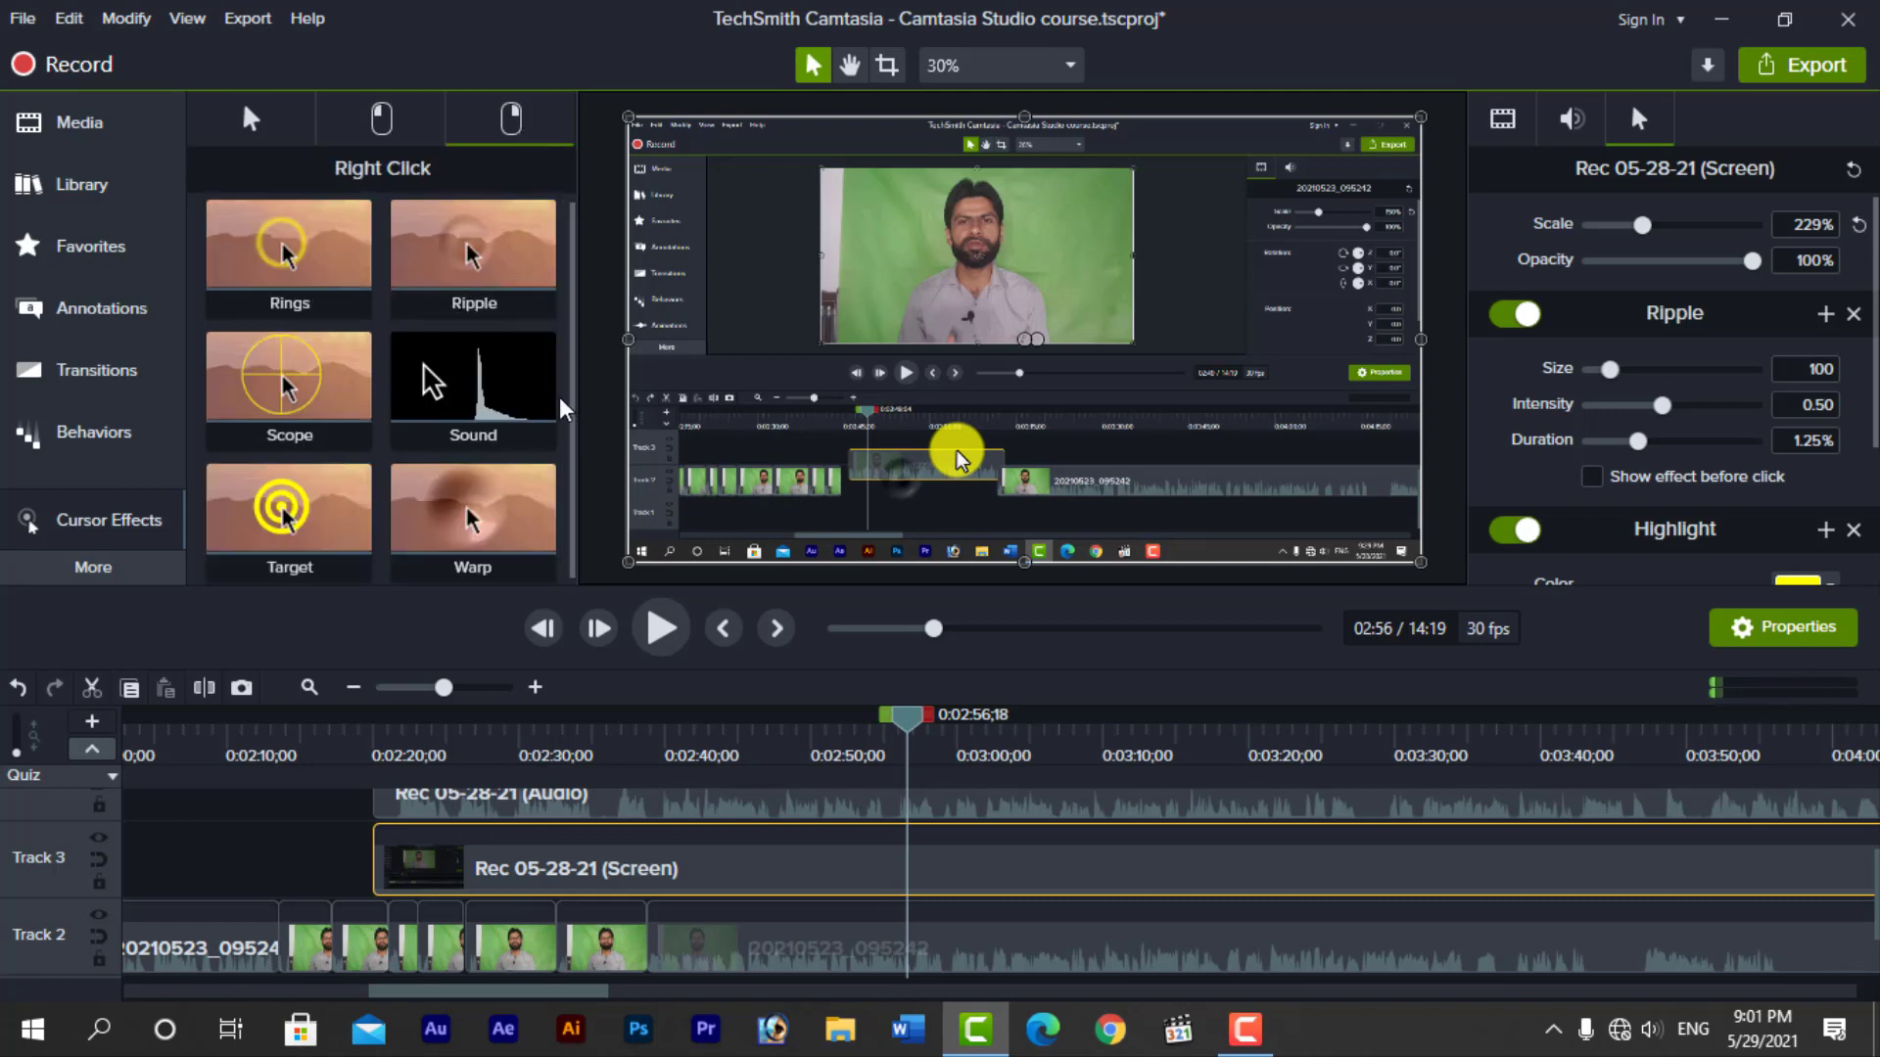
drag(284, 510, 839, 868)
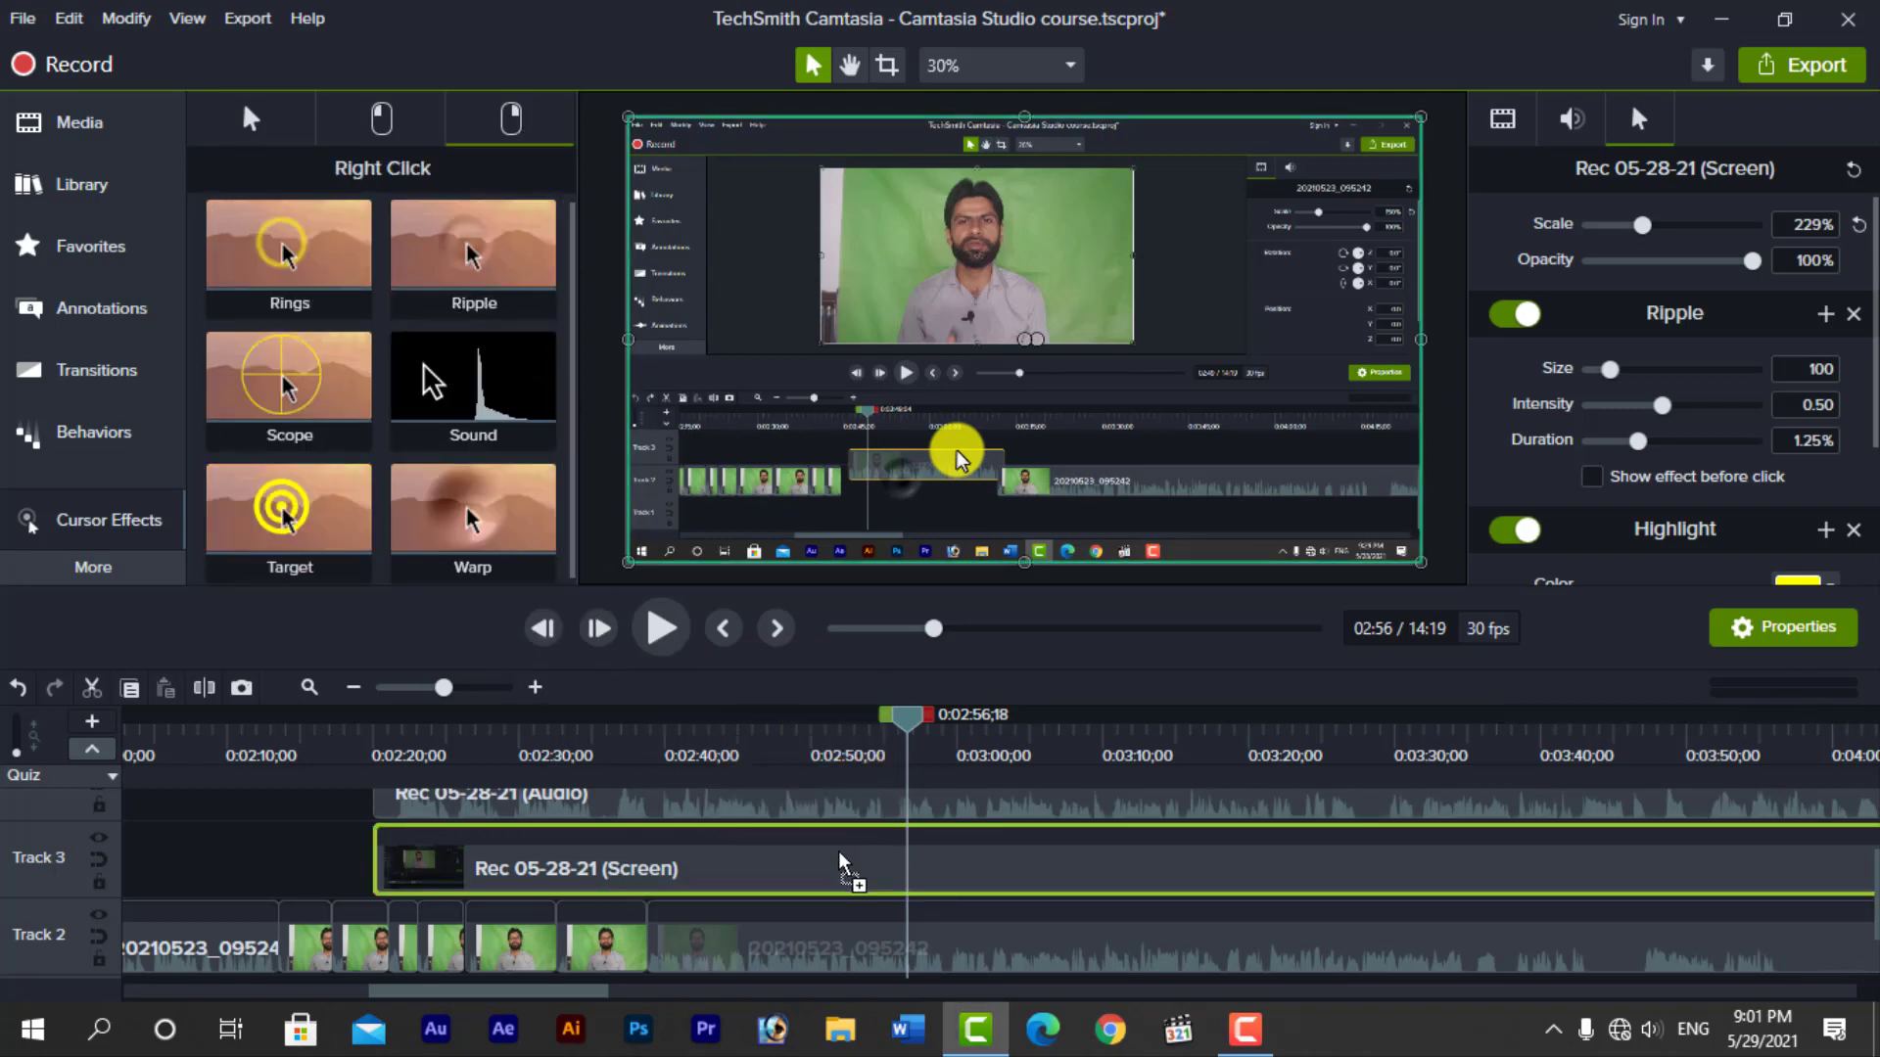
click(791, 741)
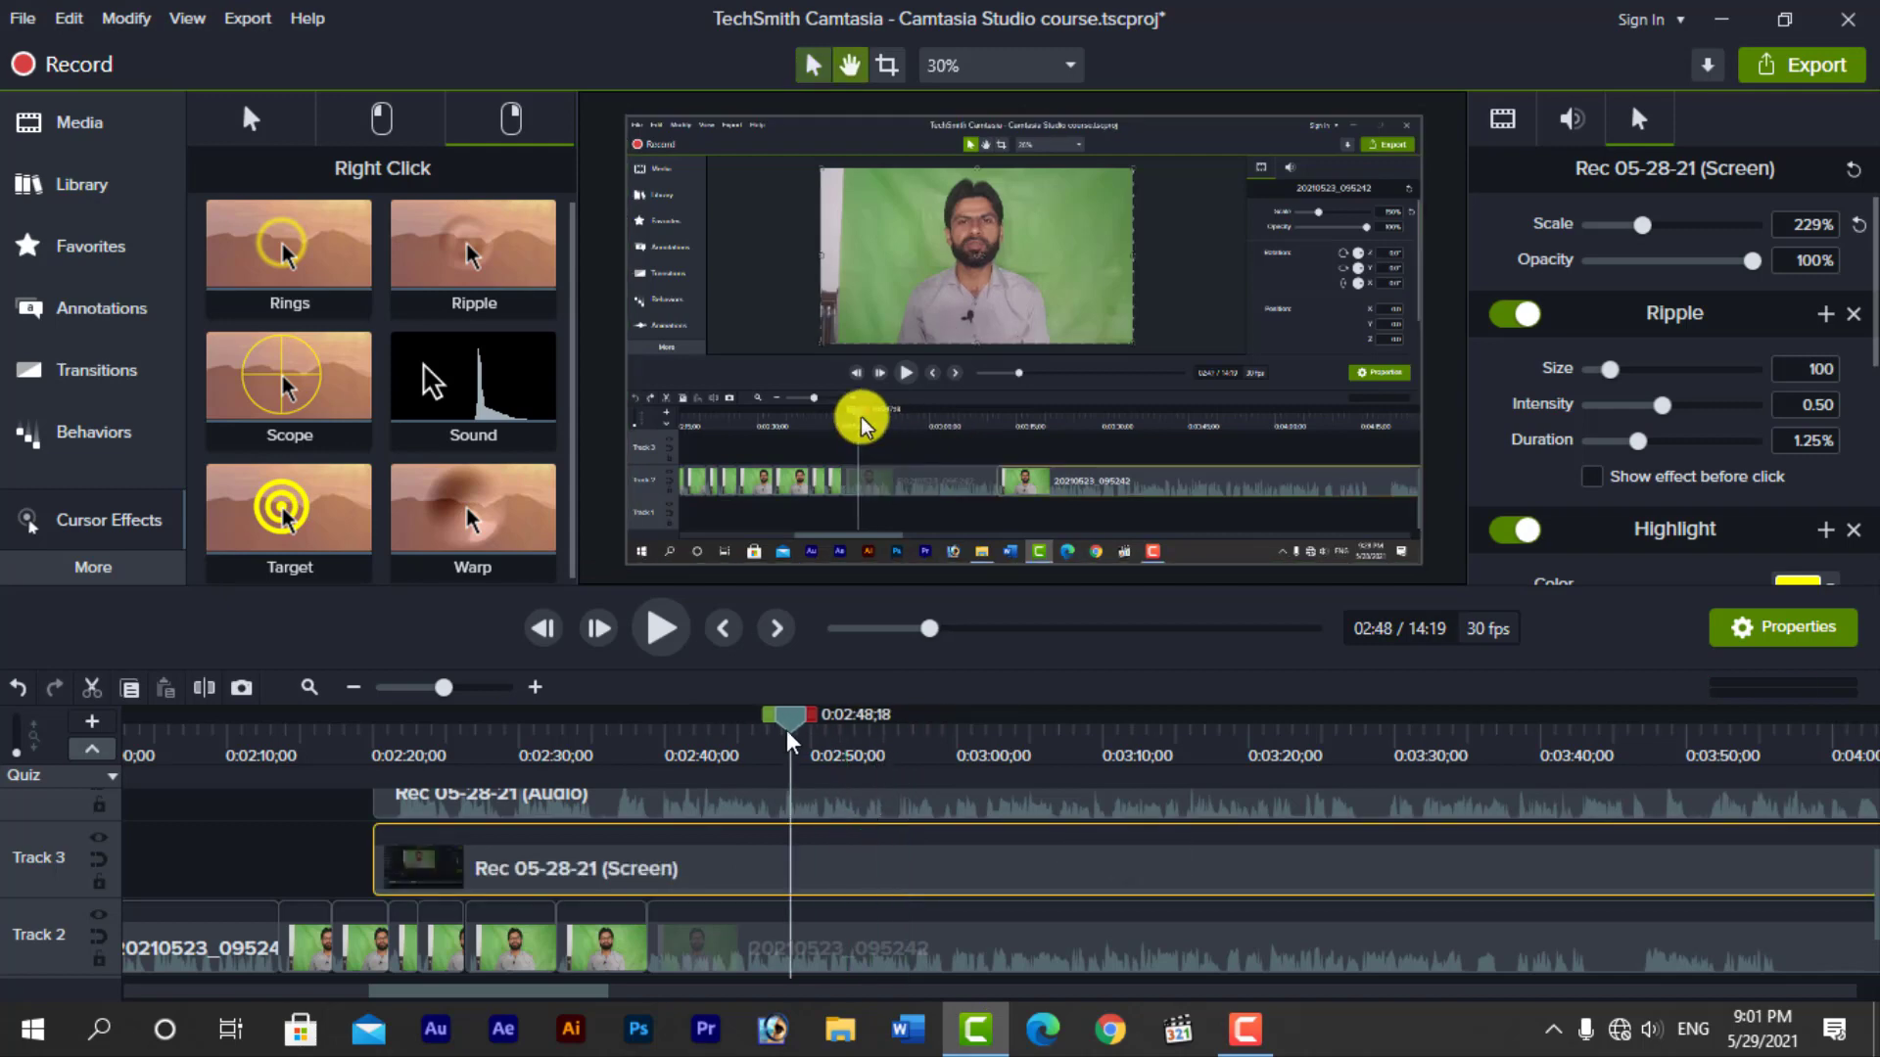
key(space)
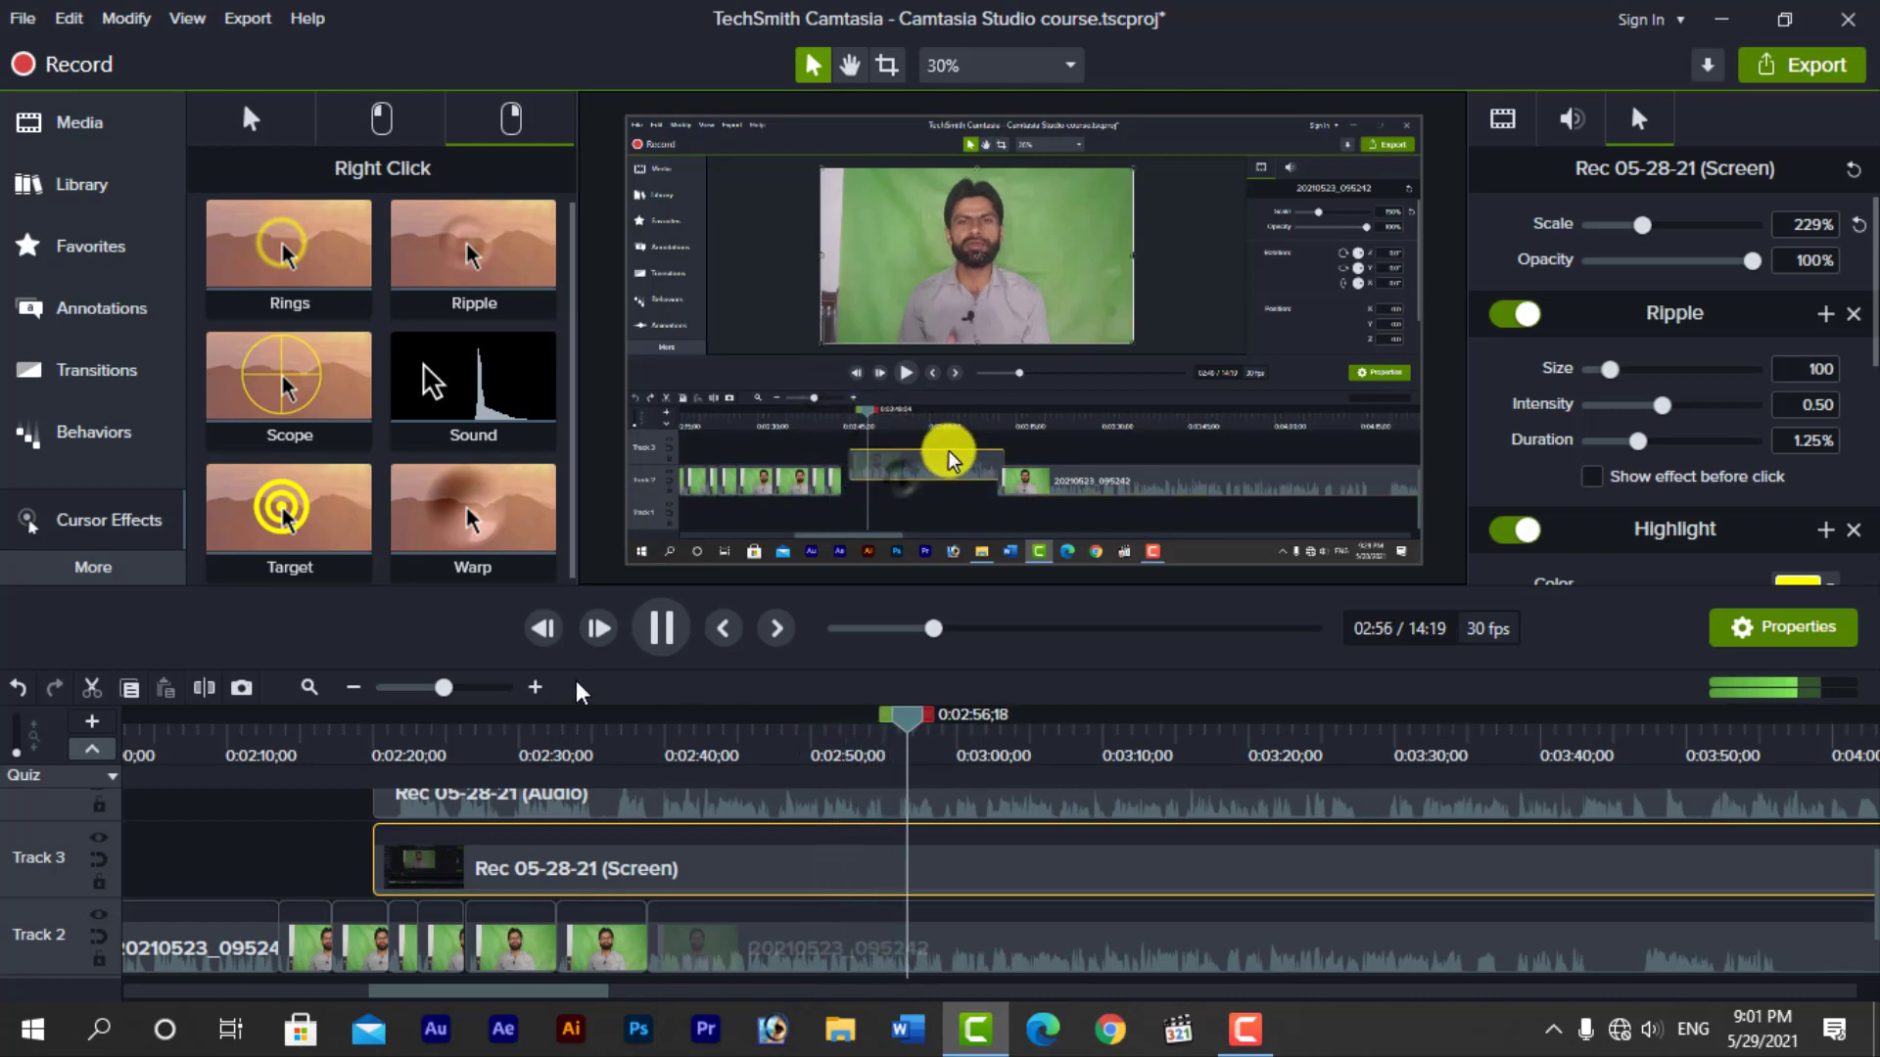
key(space)
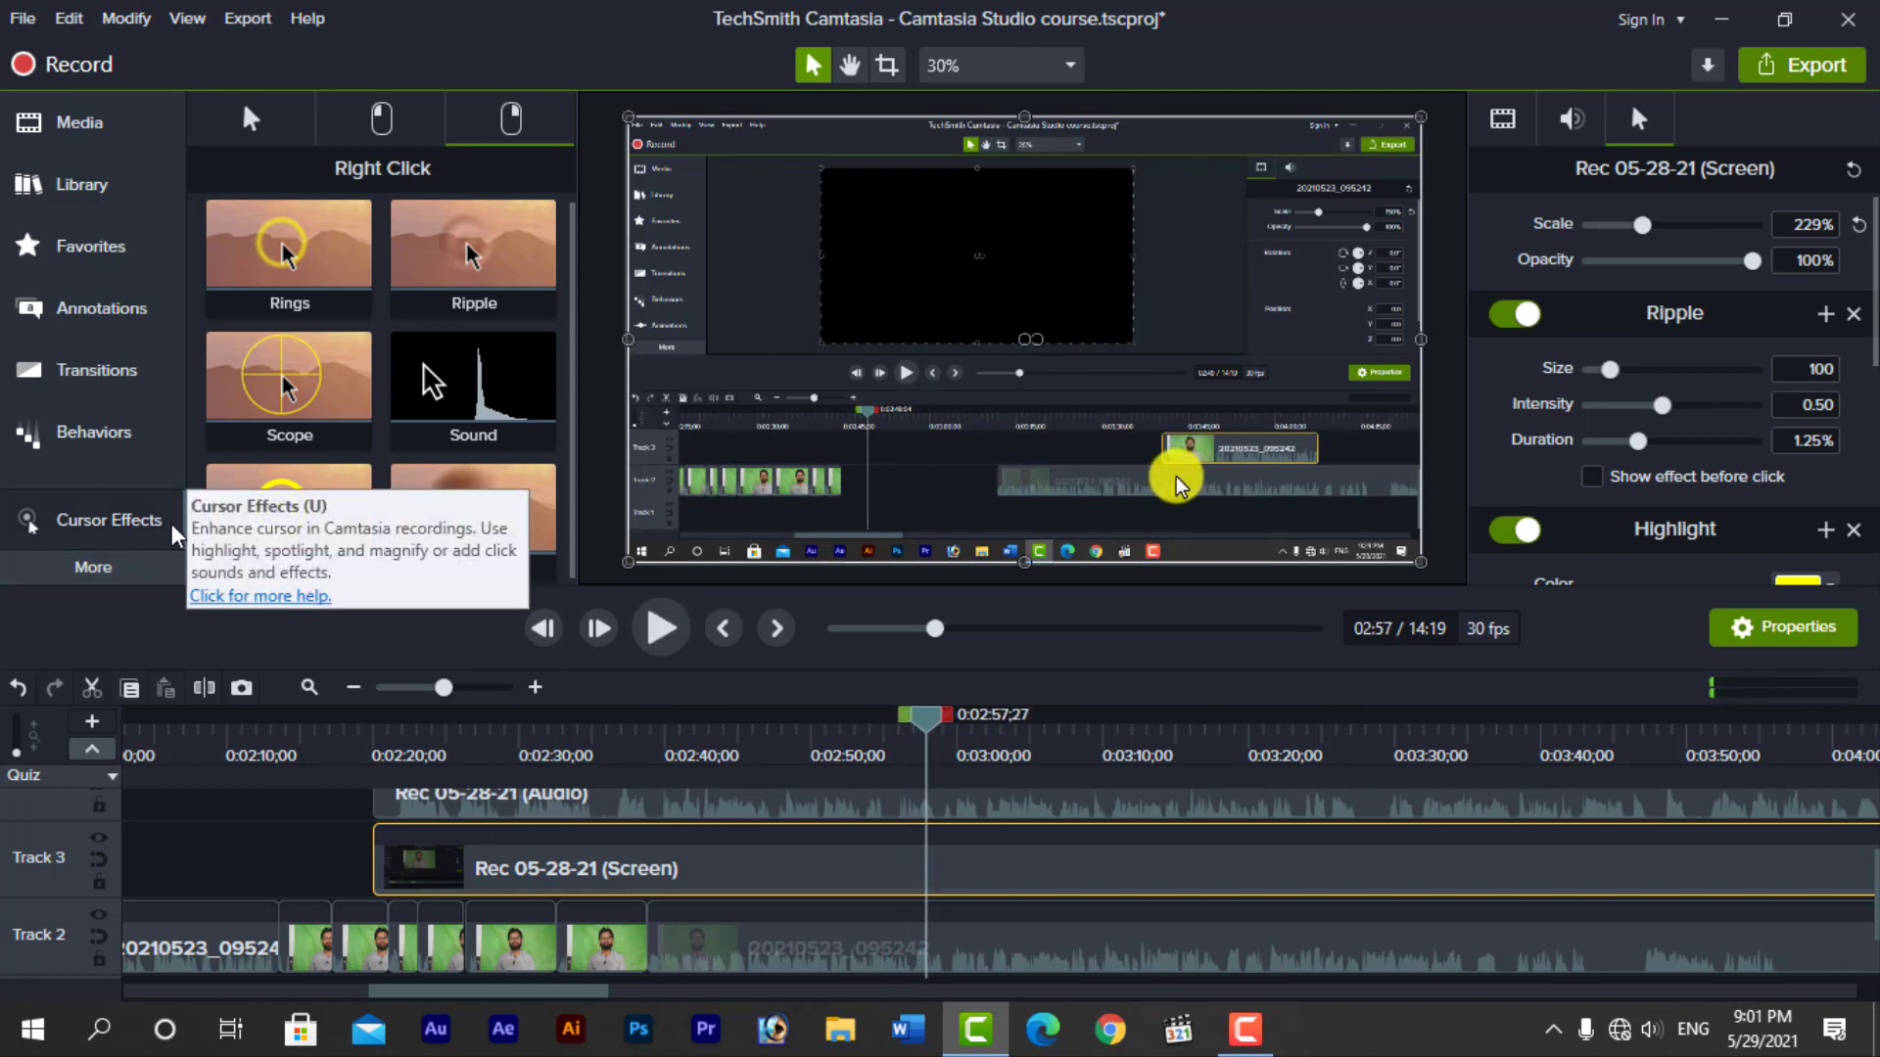
Clear every applied cursor and click effect from the Rec 05-28-21 screen clip
right_click(623, 866)
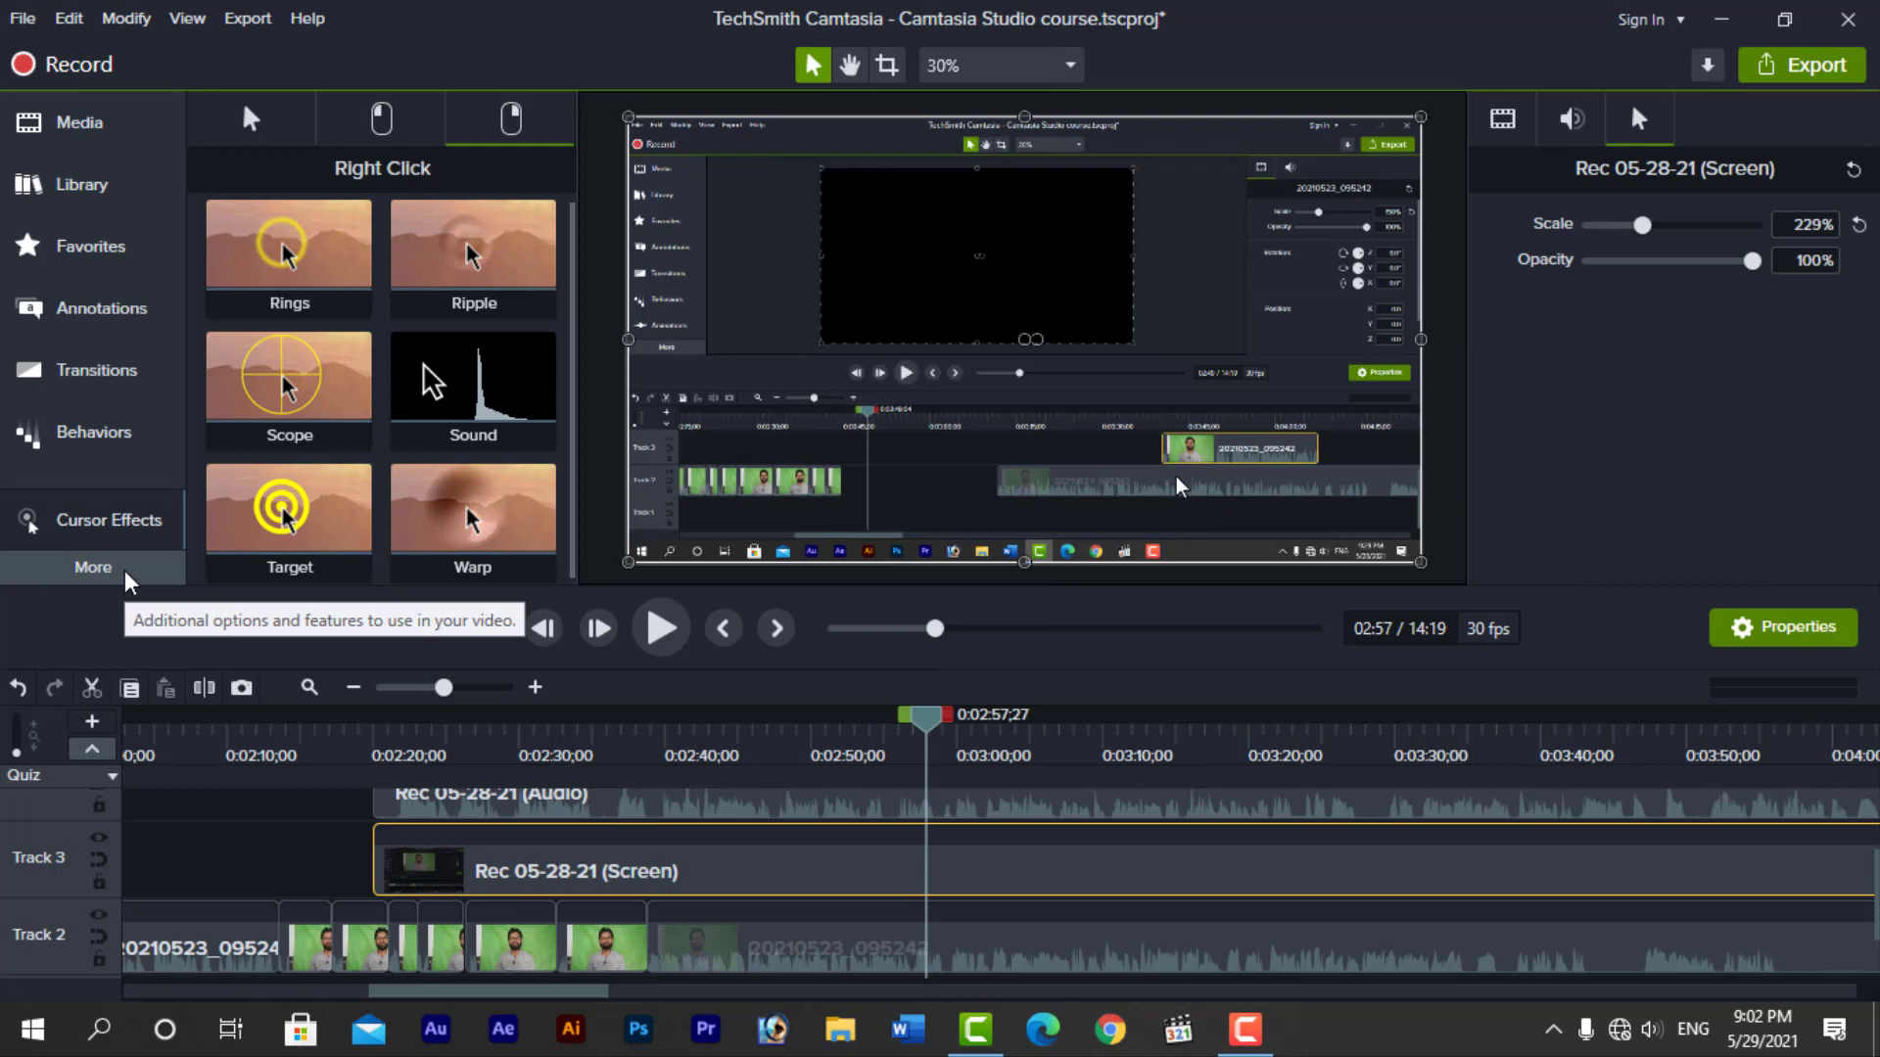
Open the Voice Narration tools and deselect the screen clip on the timeline
click(127, 580)
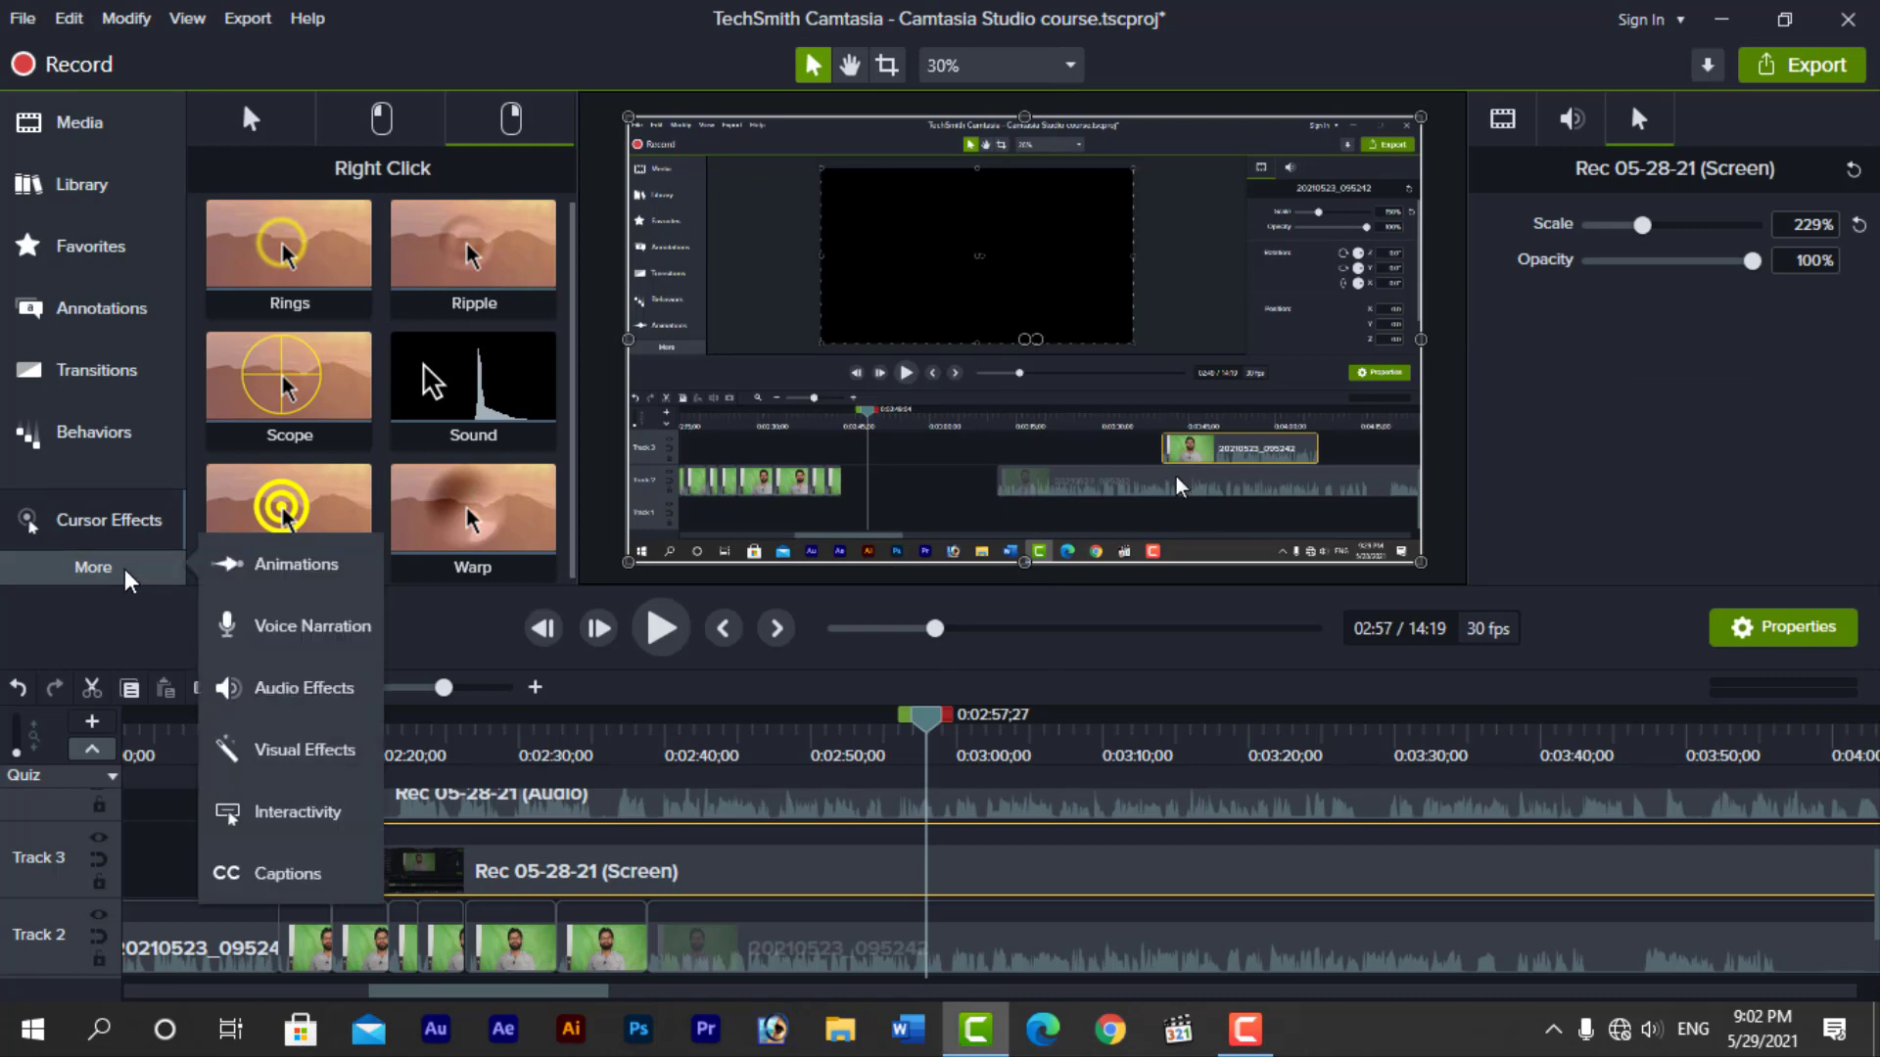
click(300, 632)
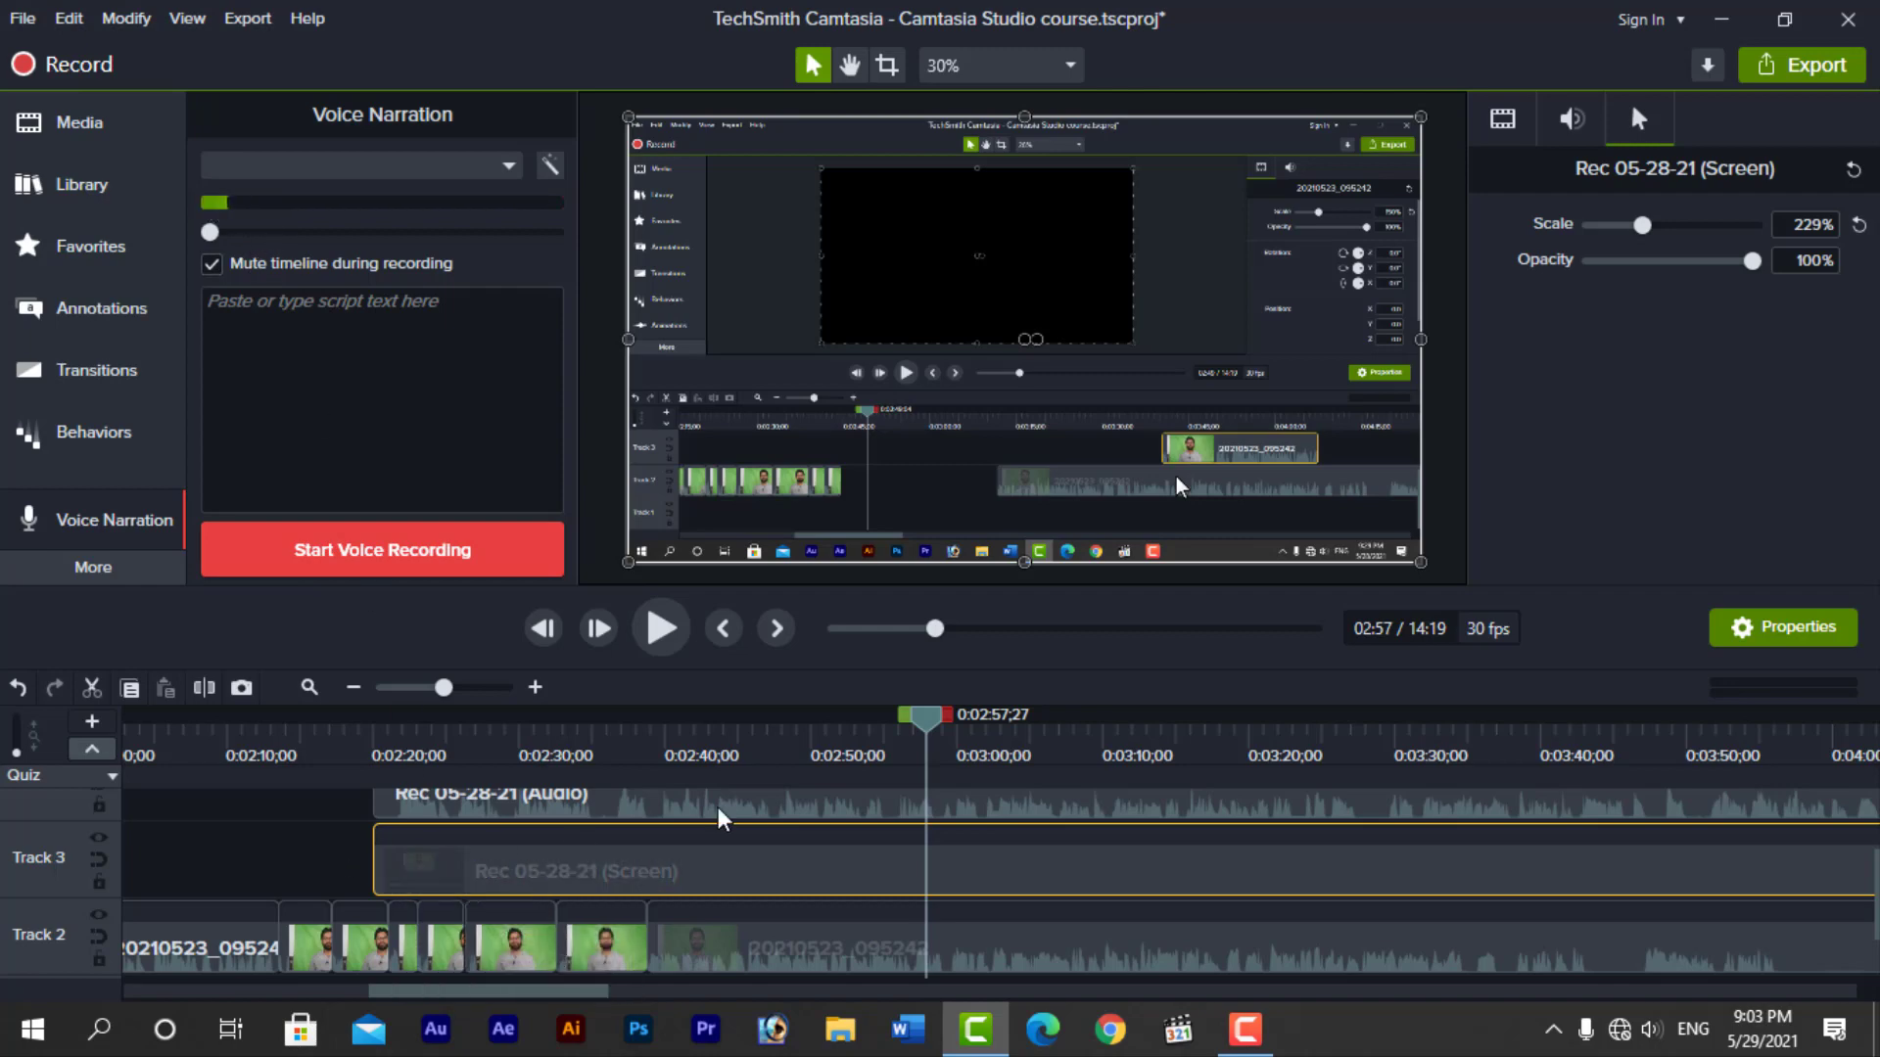
click(315, 838)
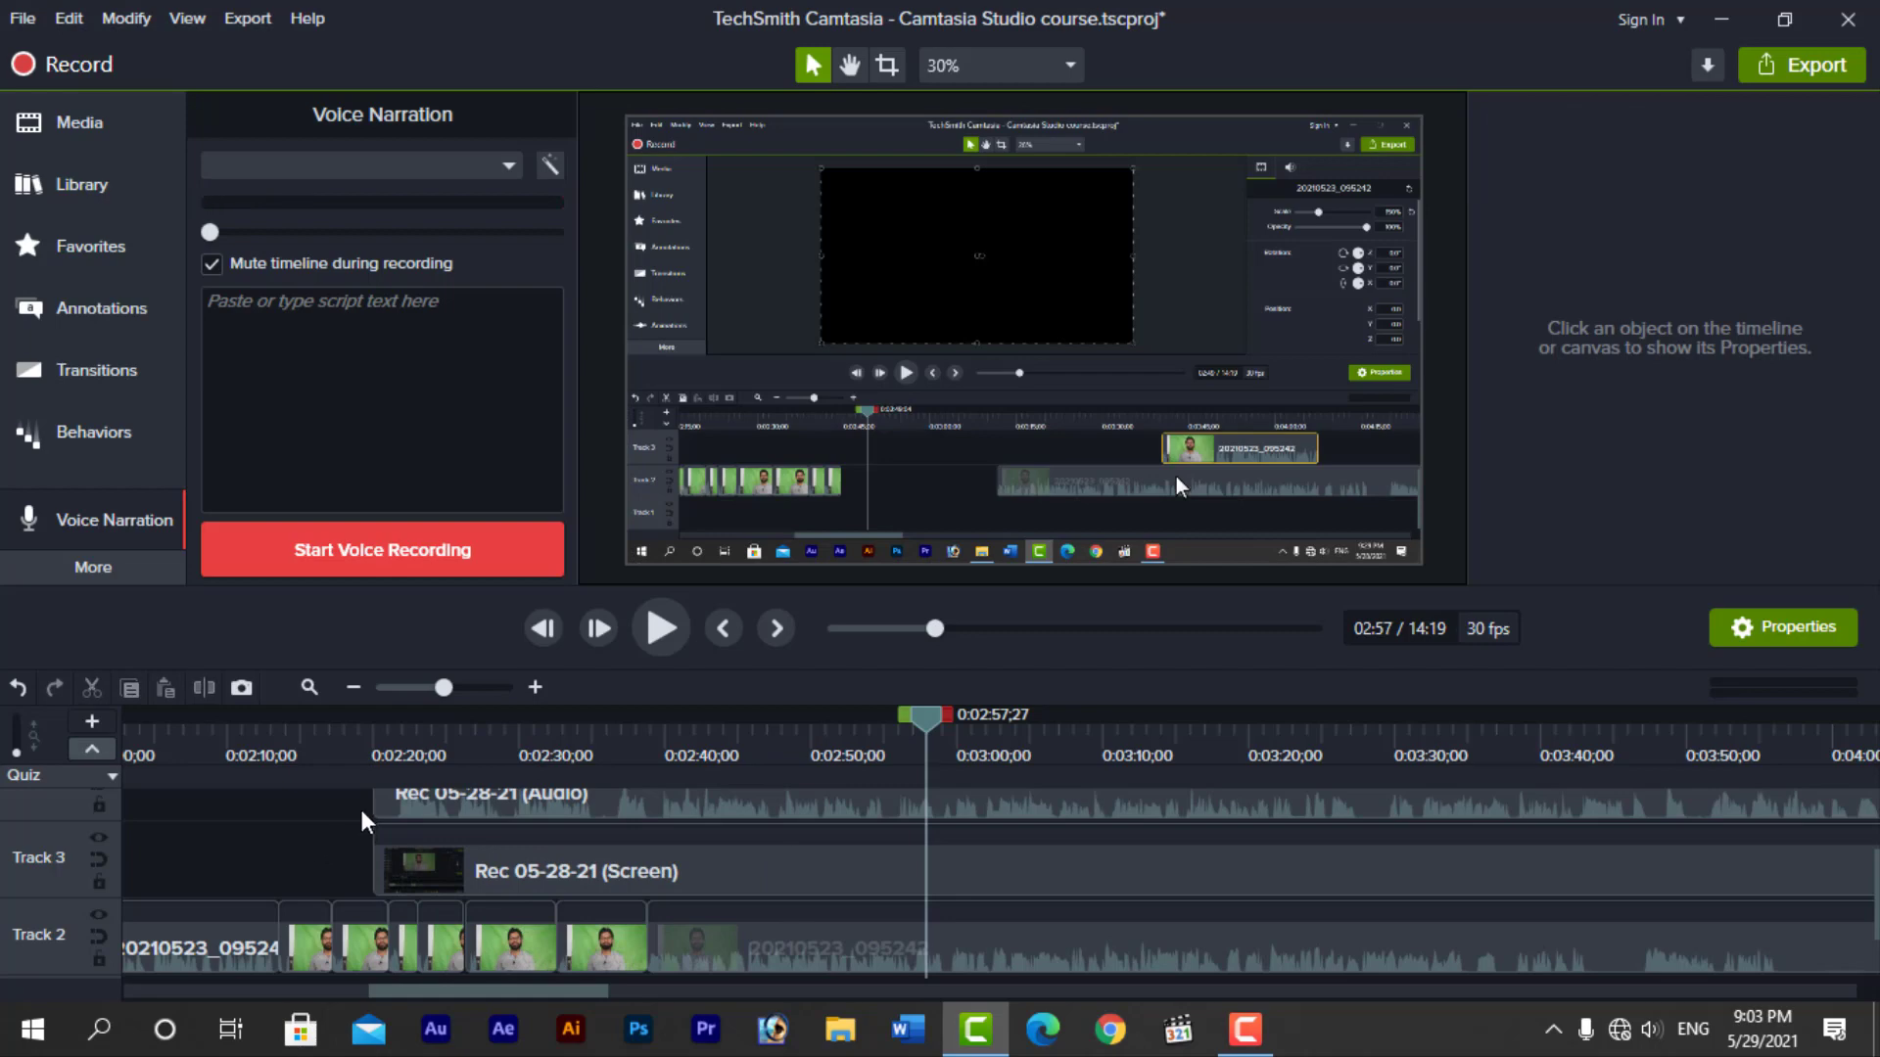
Delete the Rec 05-28-21 audio and screen clips from the timeline
drag(362, 811, 518, 868)
key(Delete)
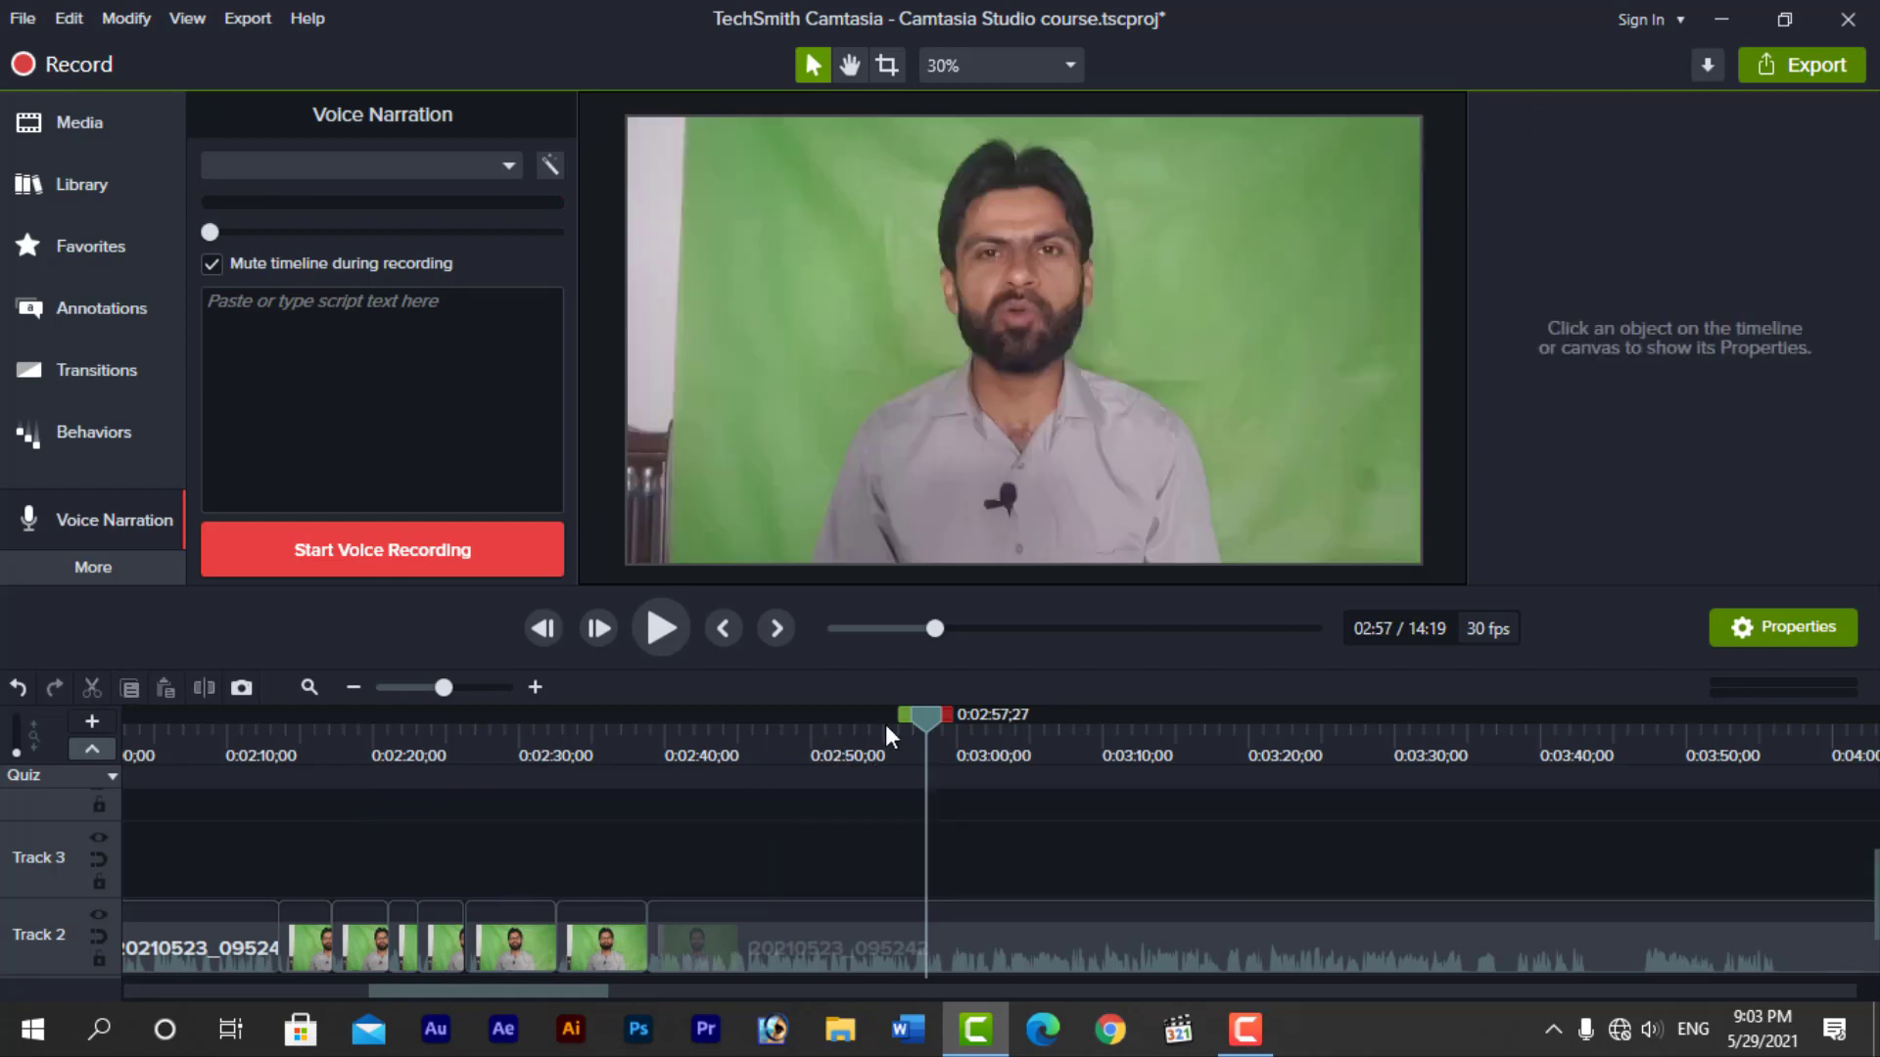
Separate the audio of the long 20210523_095242 clip on Track 2 from its video and delete the separated audio
click(773, 946)
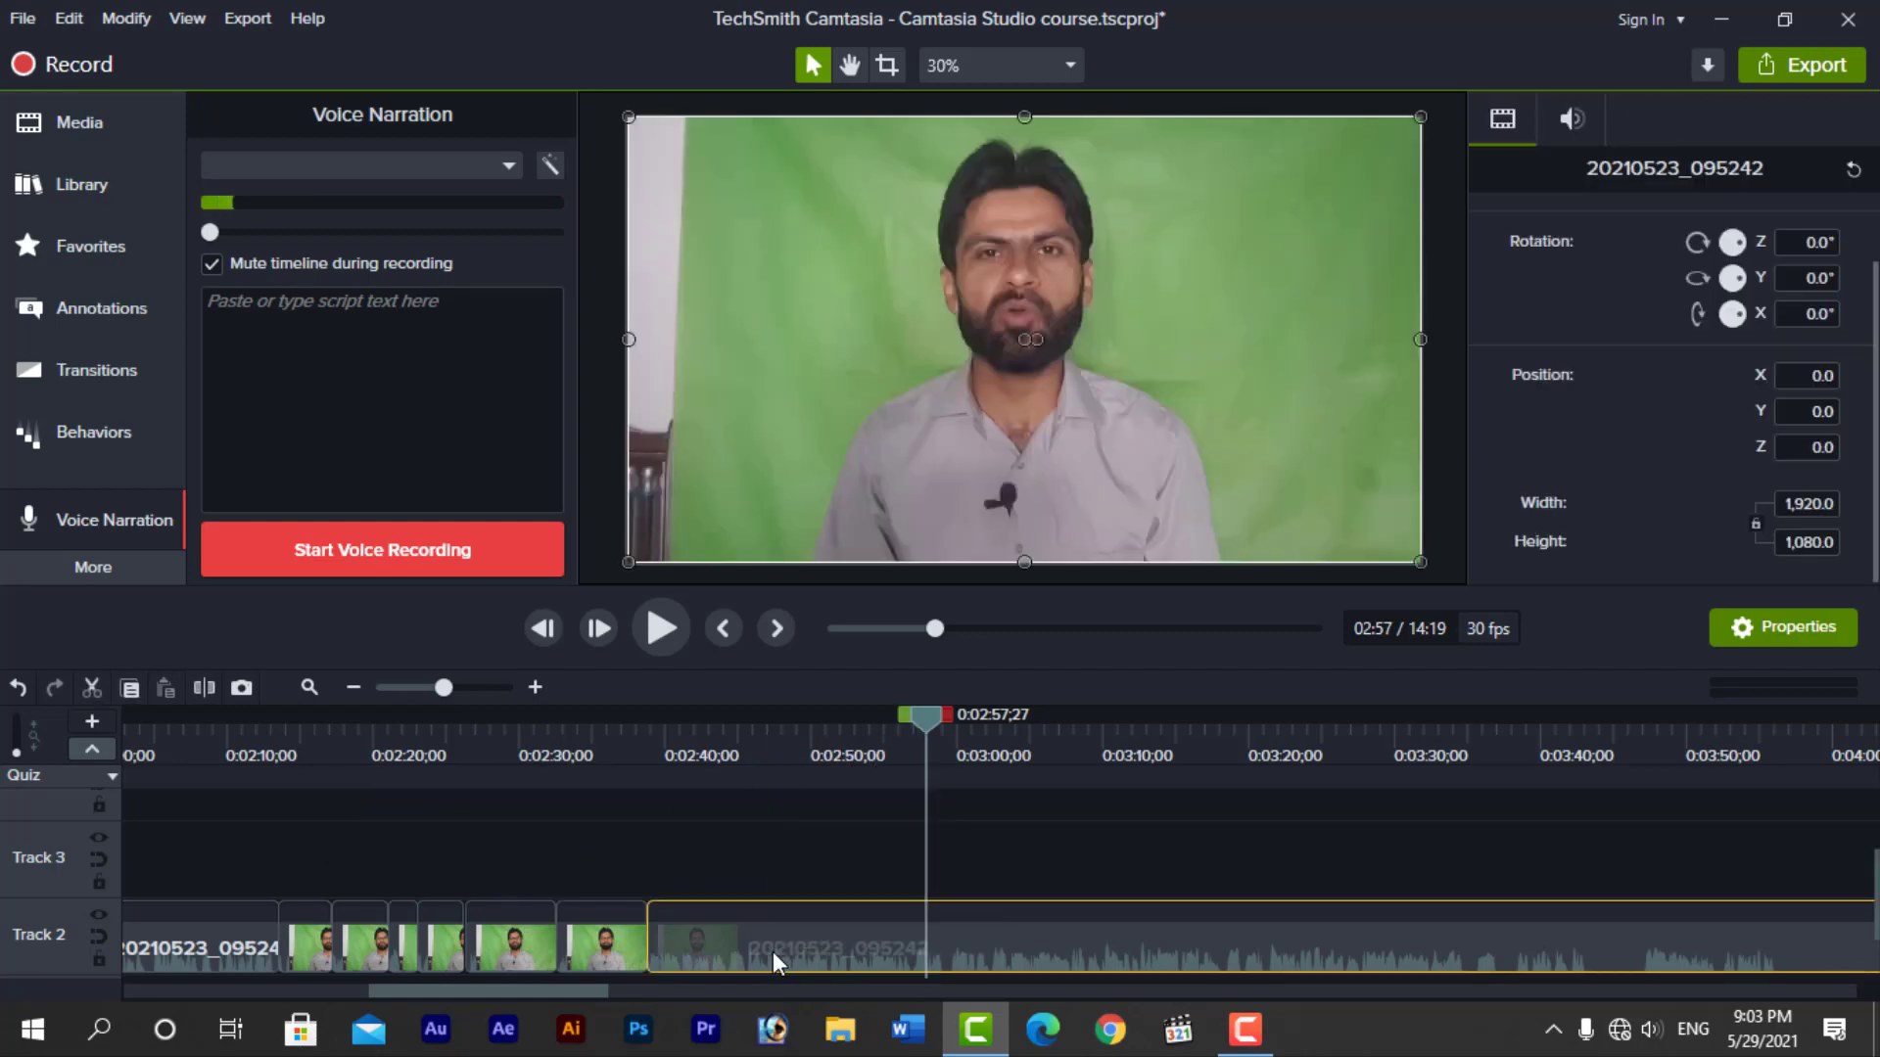
right_click(773, 952)
click(859, 684)
click(496, 858)
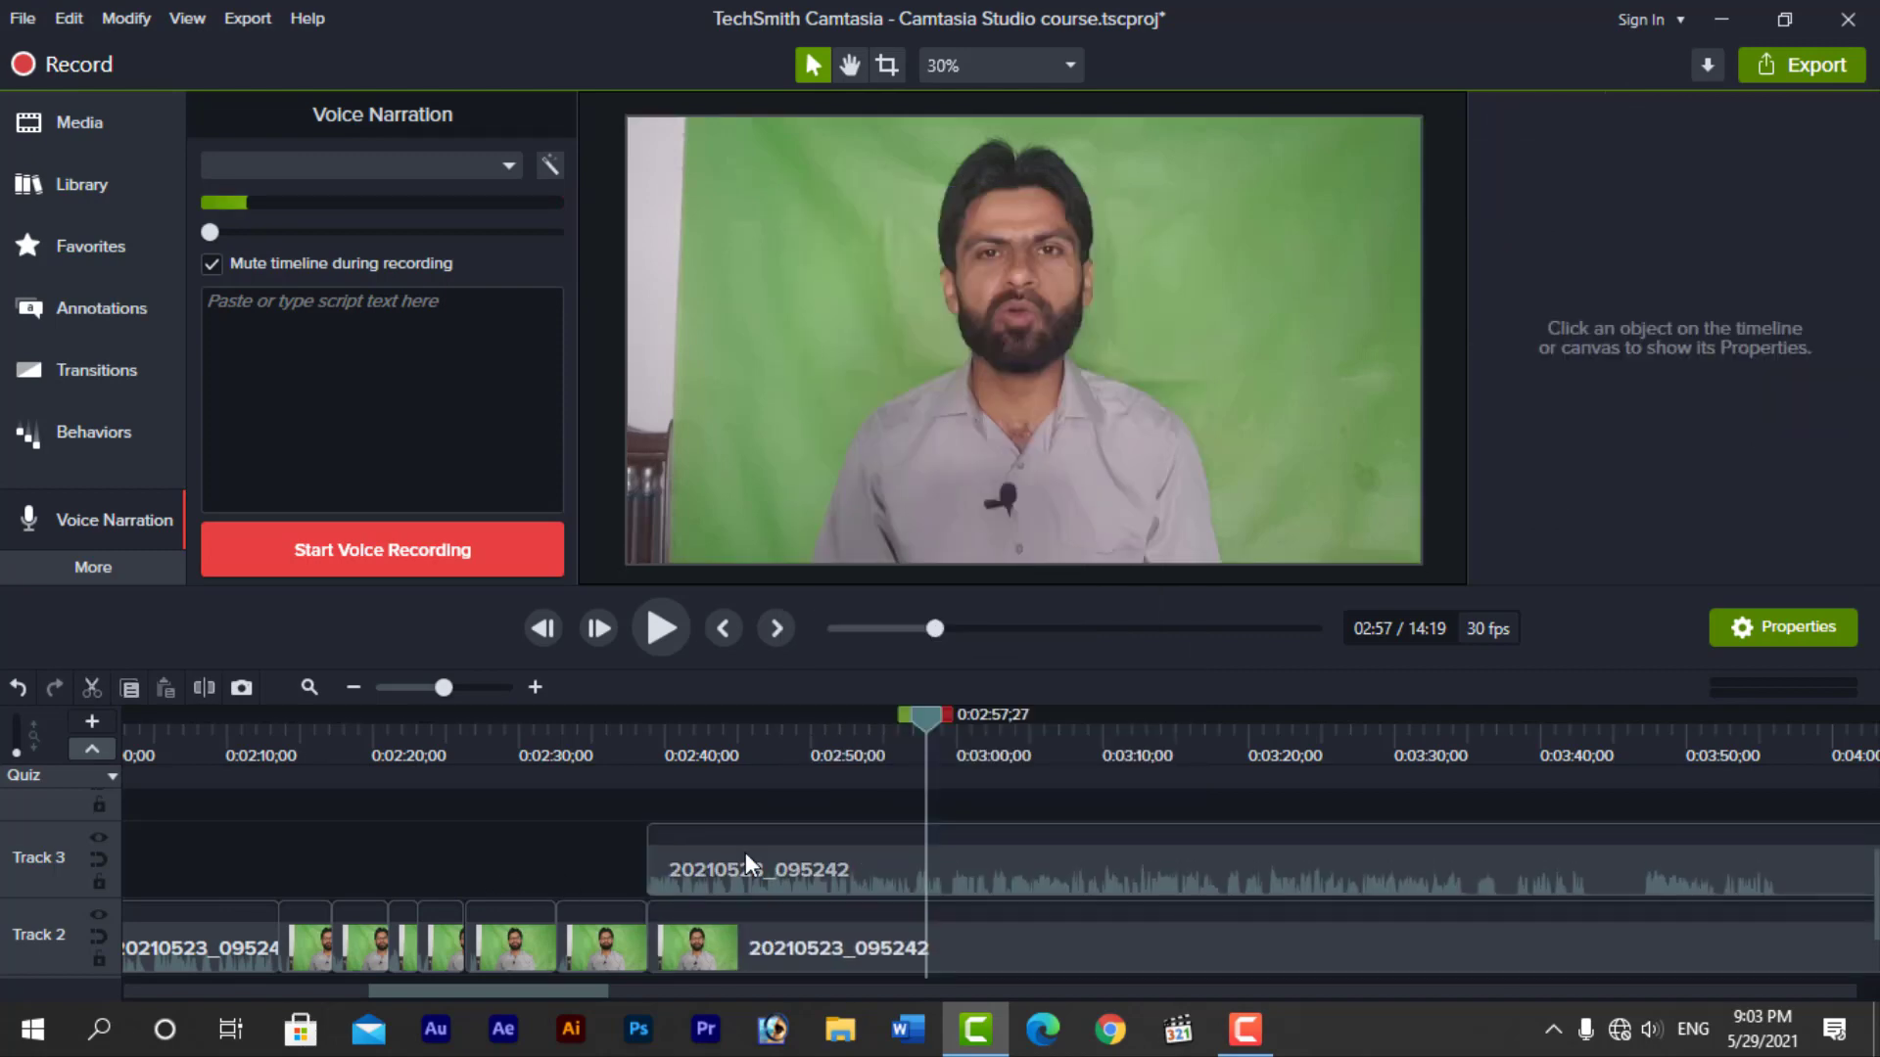
click(744, 852)
key(Delete)
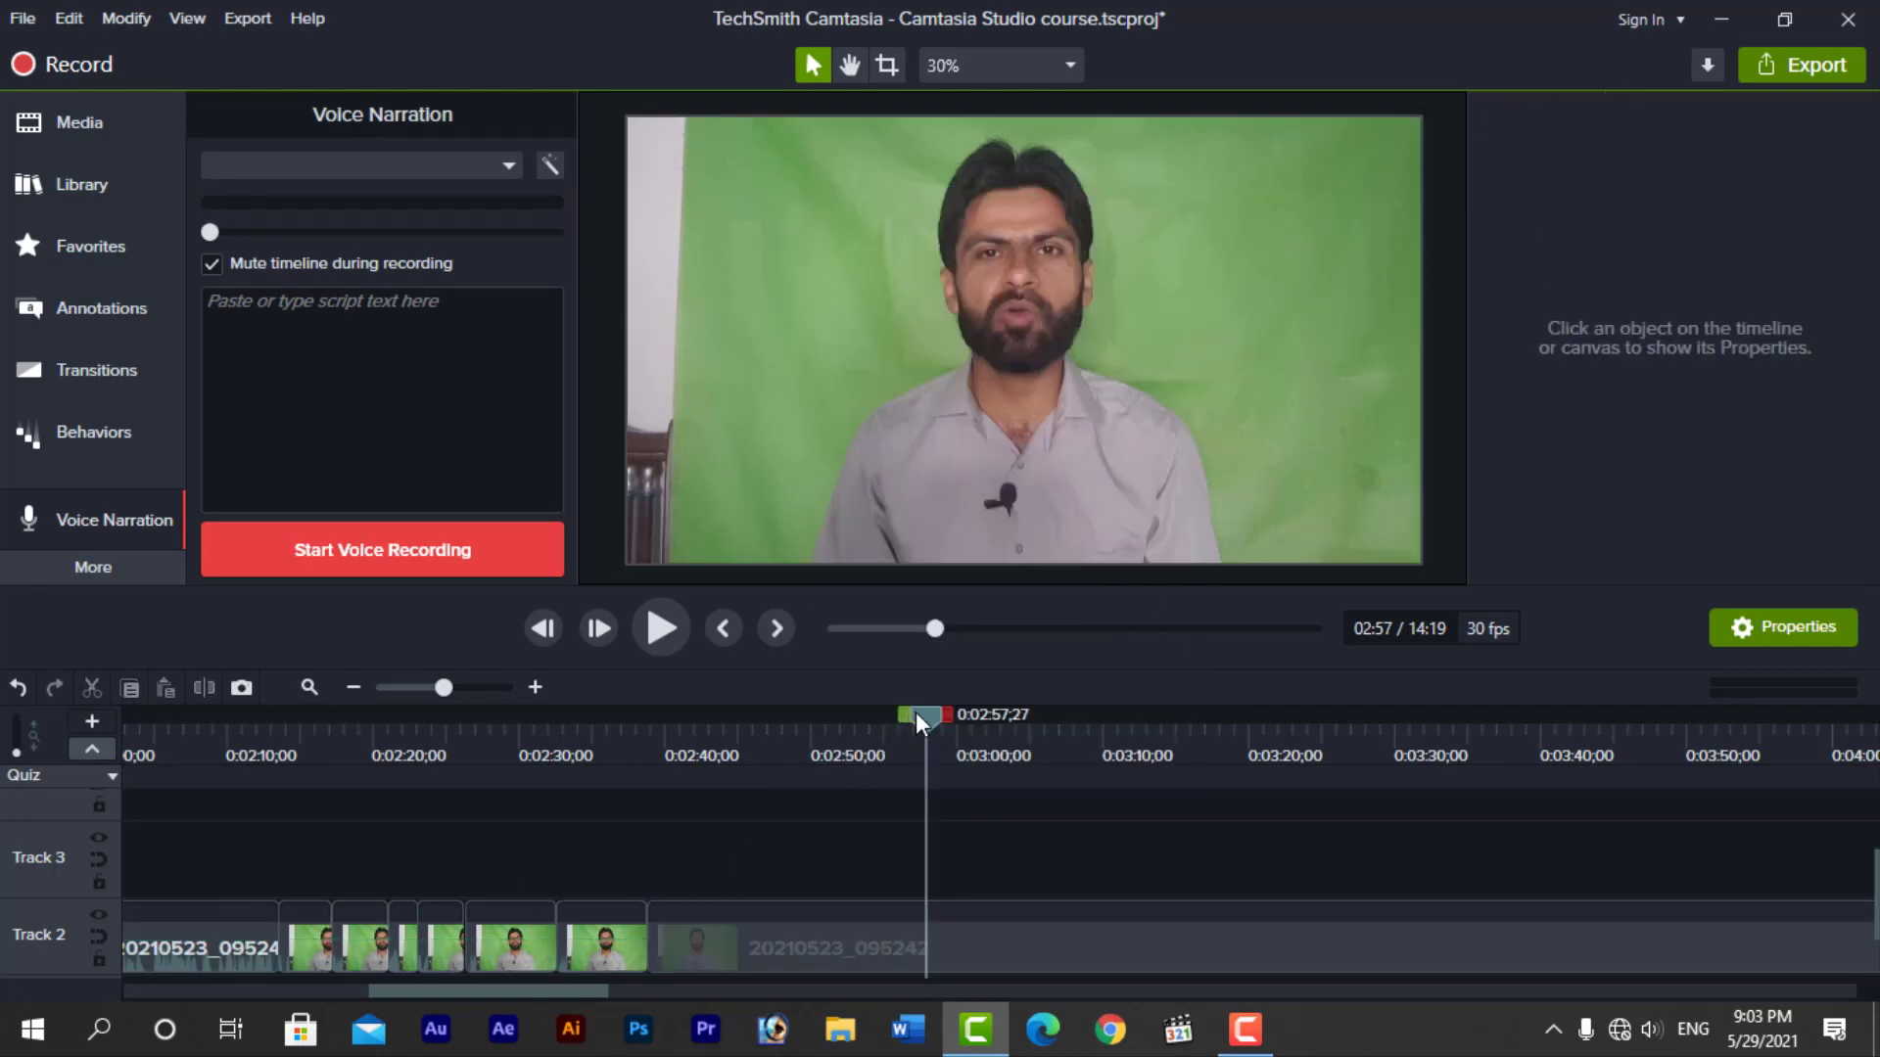
Preview the video without its audio from 0:02:39;07, and scrub the playhead to 0:02:40;26
drag(917, 714, 644, 762)
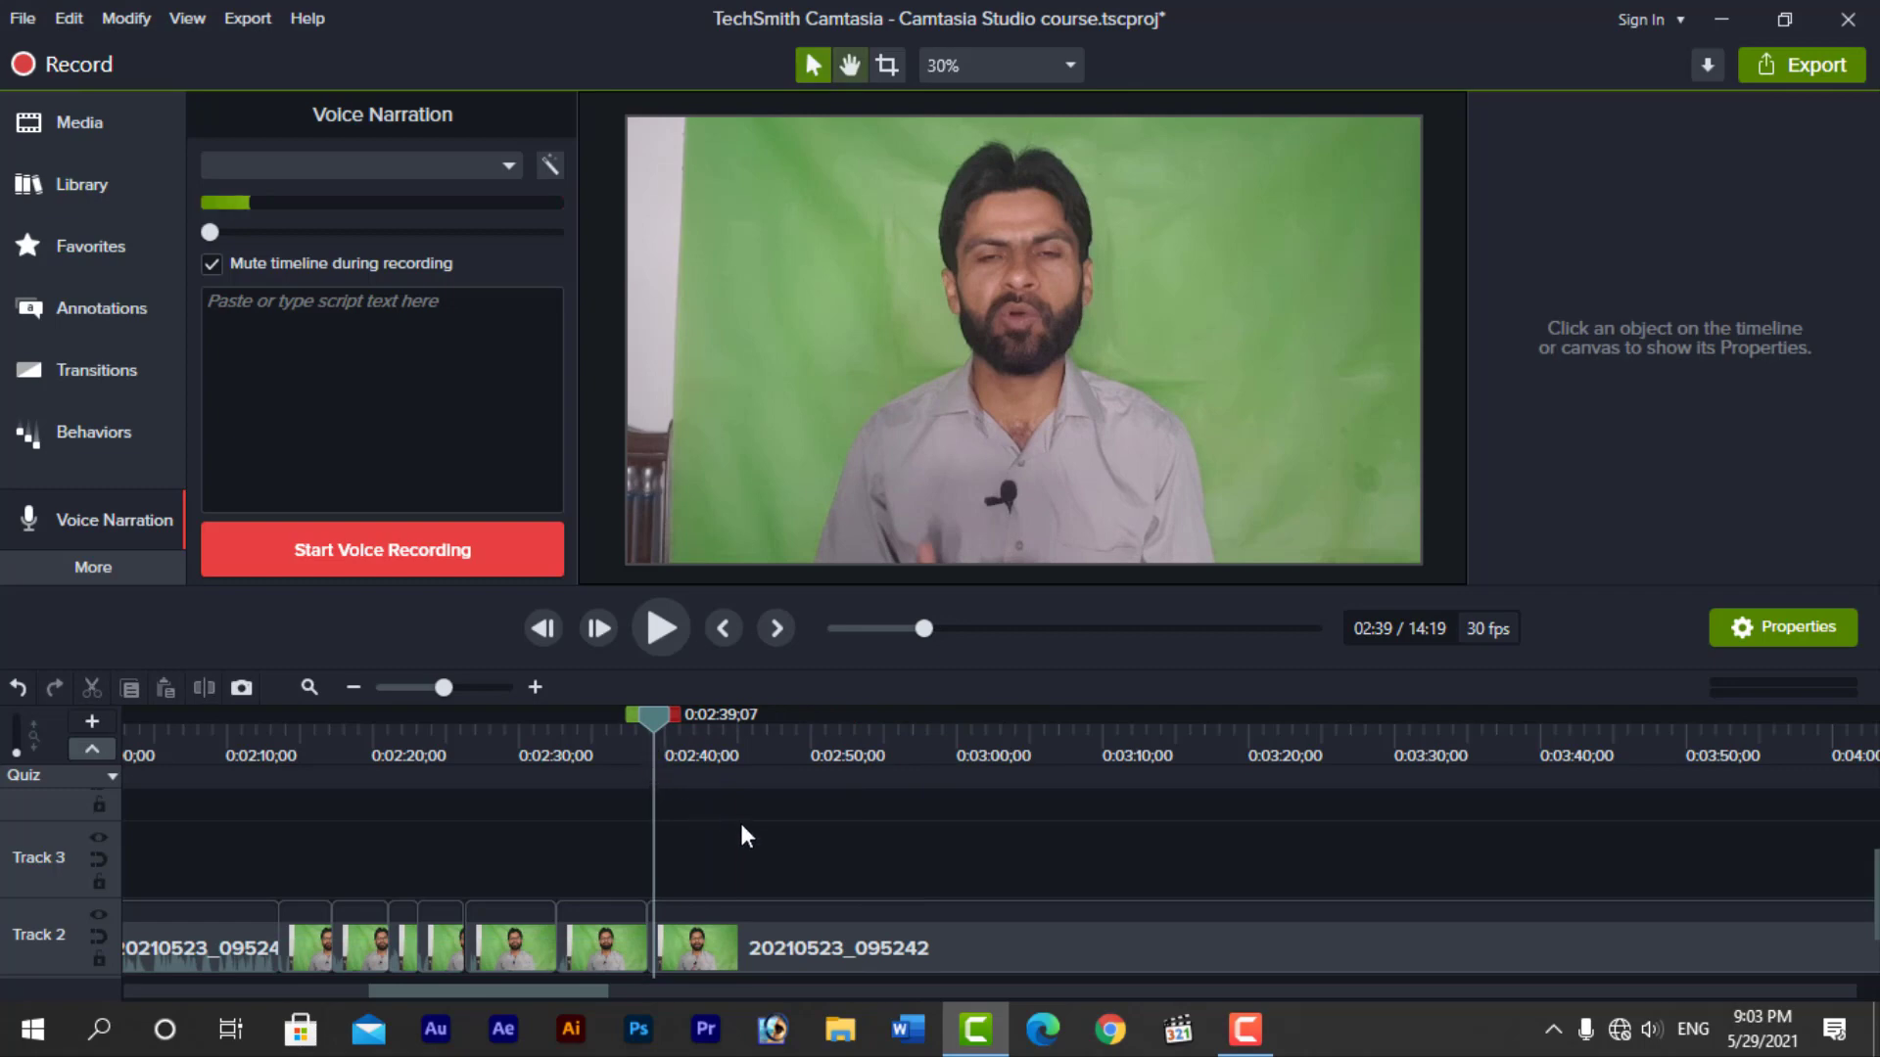
key(space)
key(space)
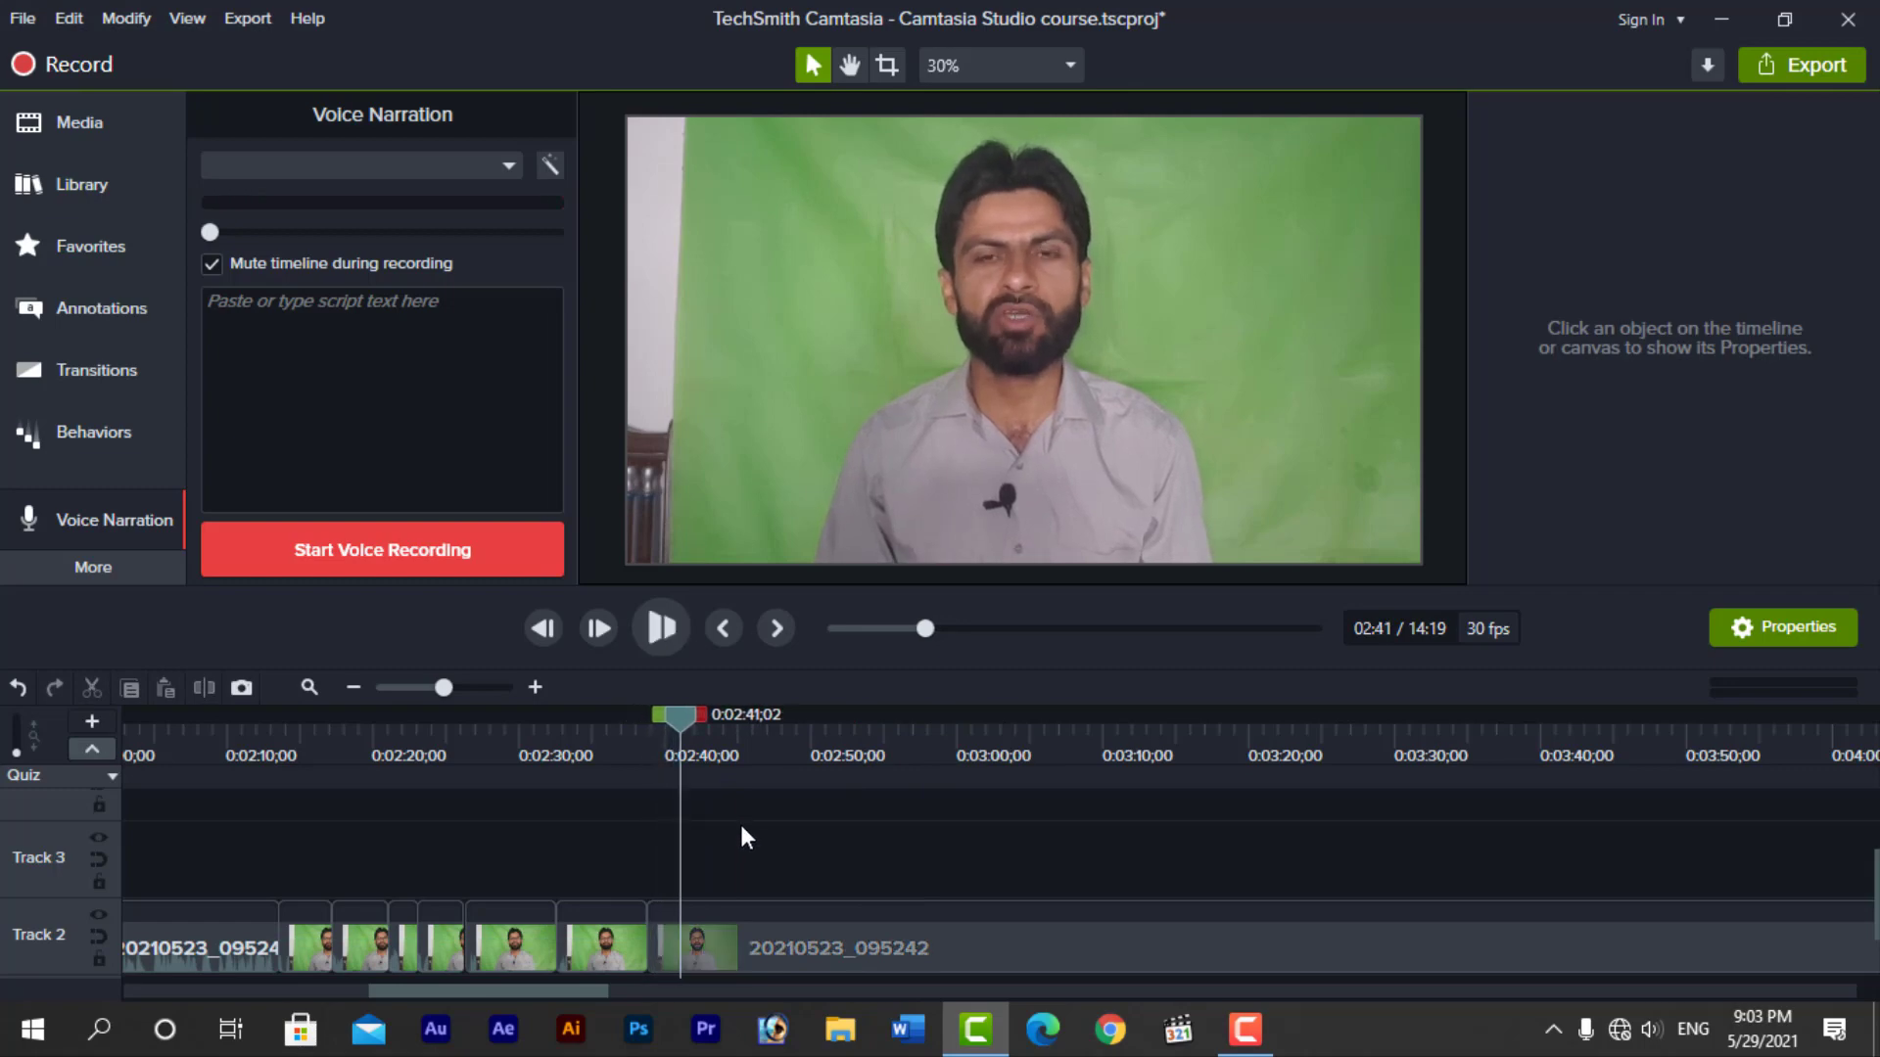
drag(679, 720, 643, 721)
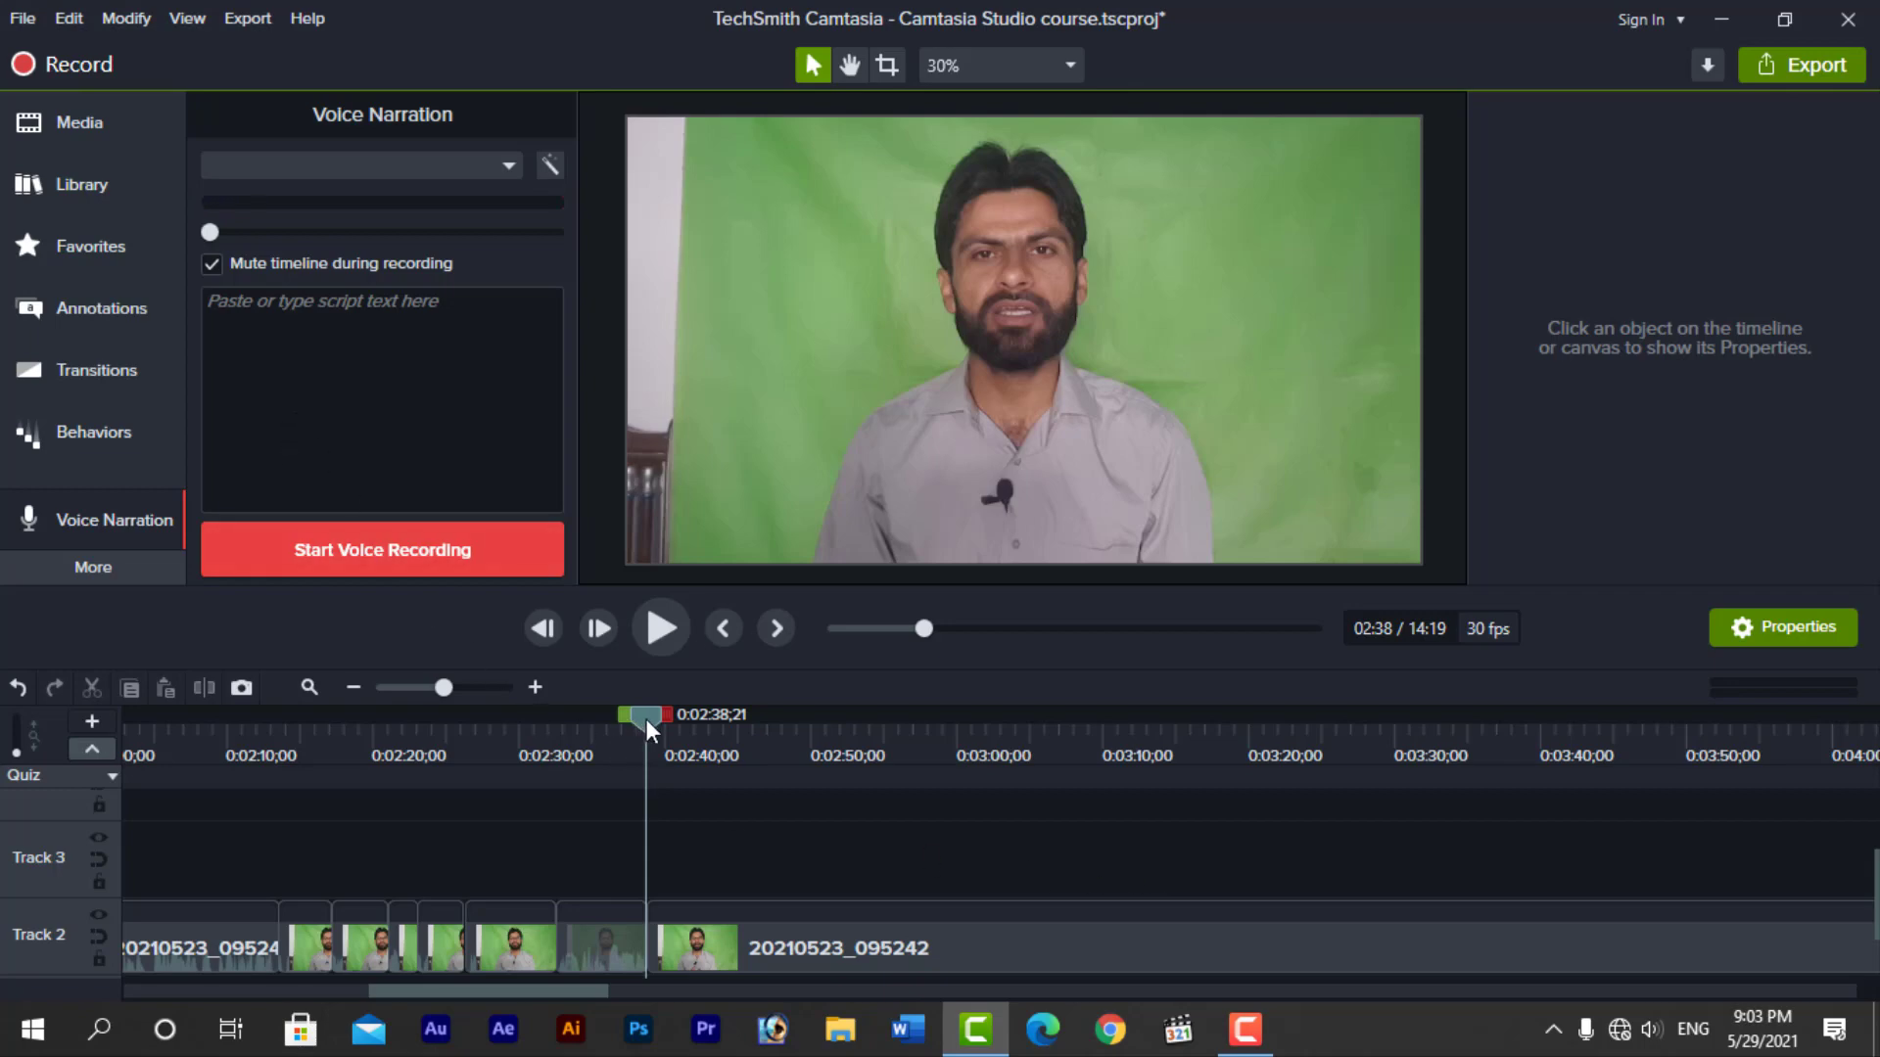
drag(644, 719, 678, 718)
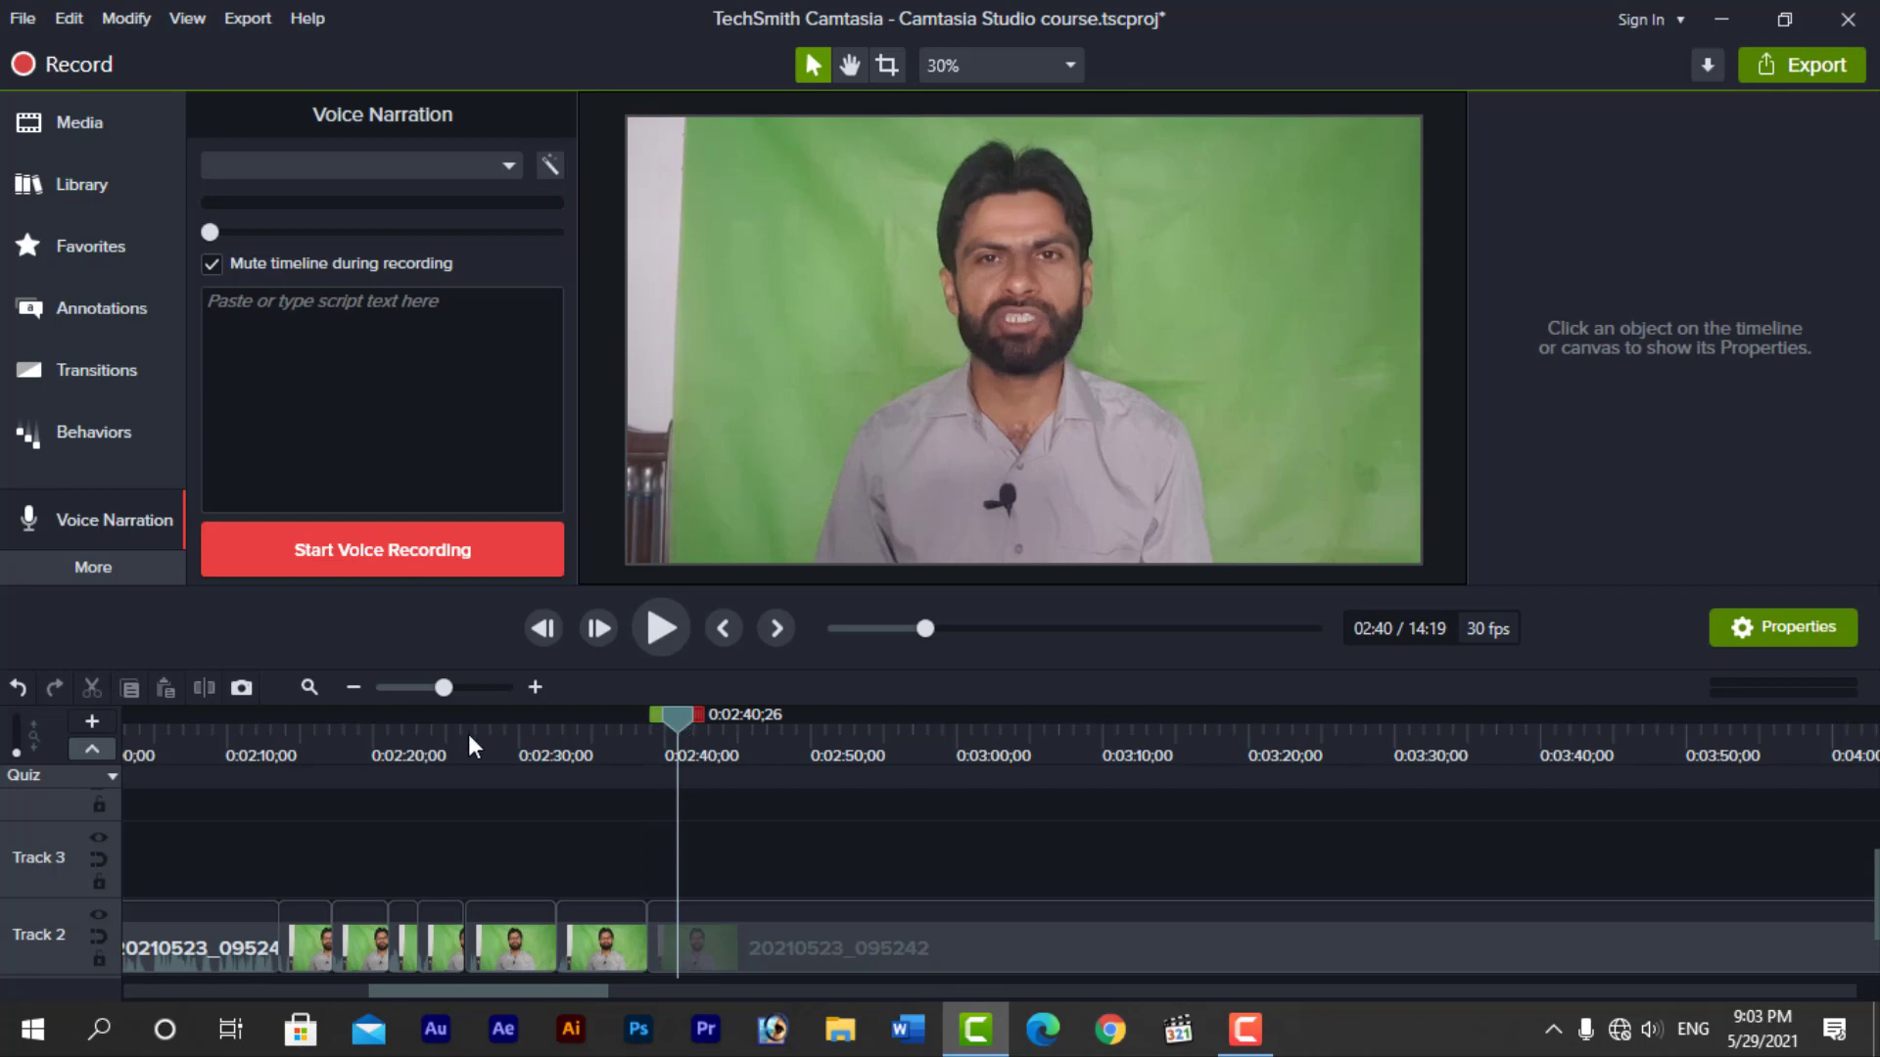
Undo the deletion and separation of the 20210523_095242 clip's audio
click(91, 570)
click(580, 842)
key(ctrl+z)
key(ctrl+z)
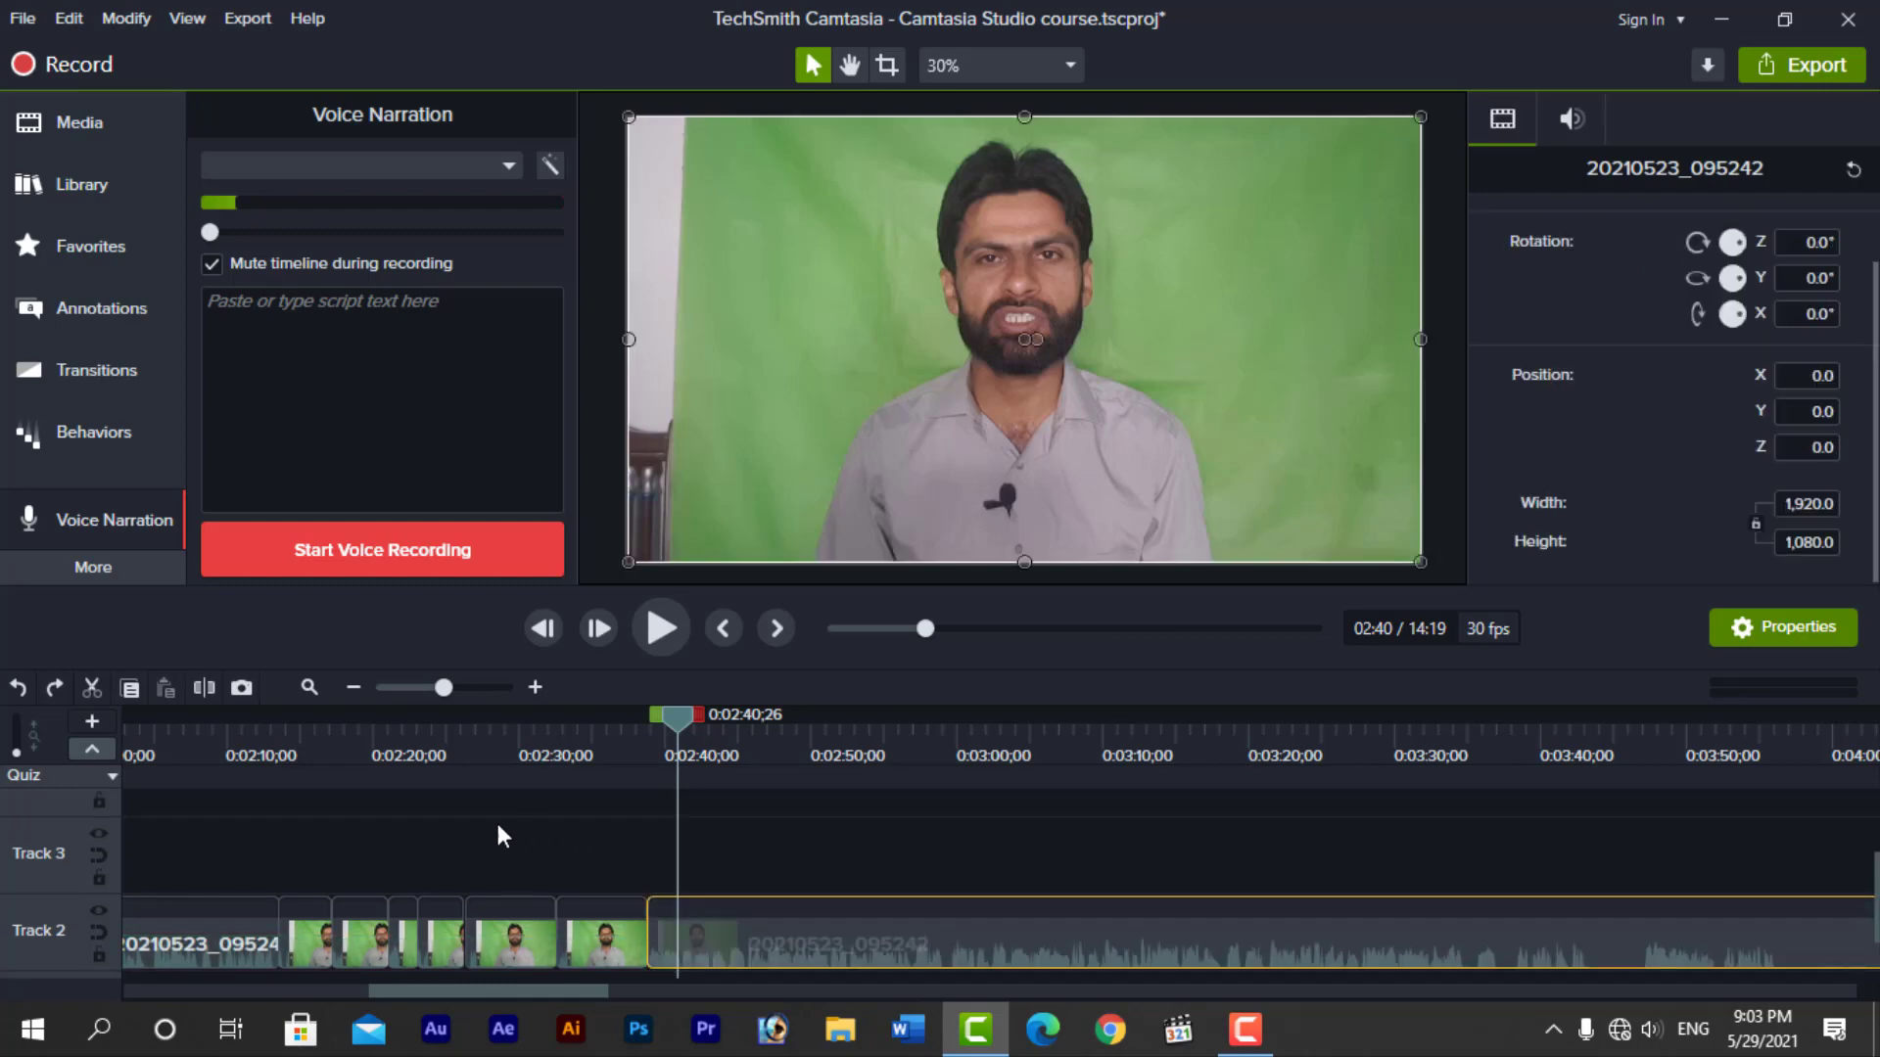
Open the Audio Effects and separate the audio of the long 20210523_095242 clip from its video
click(131, 579)
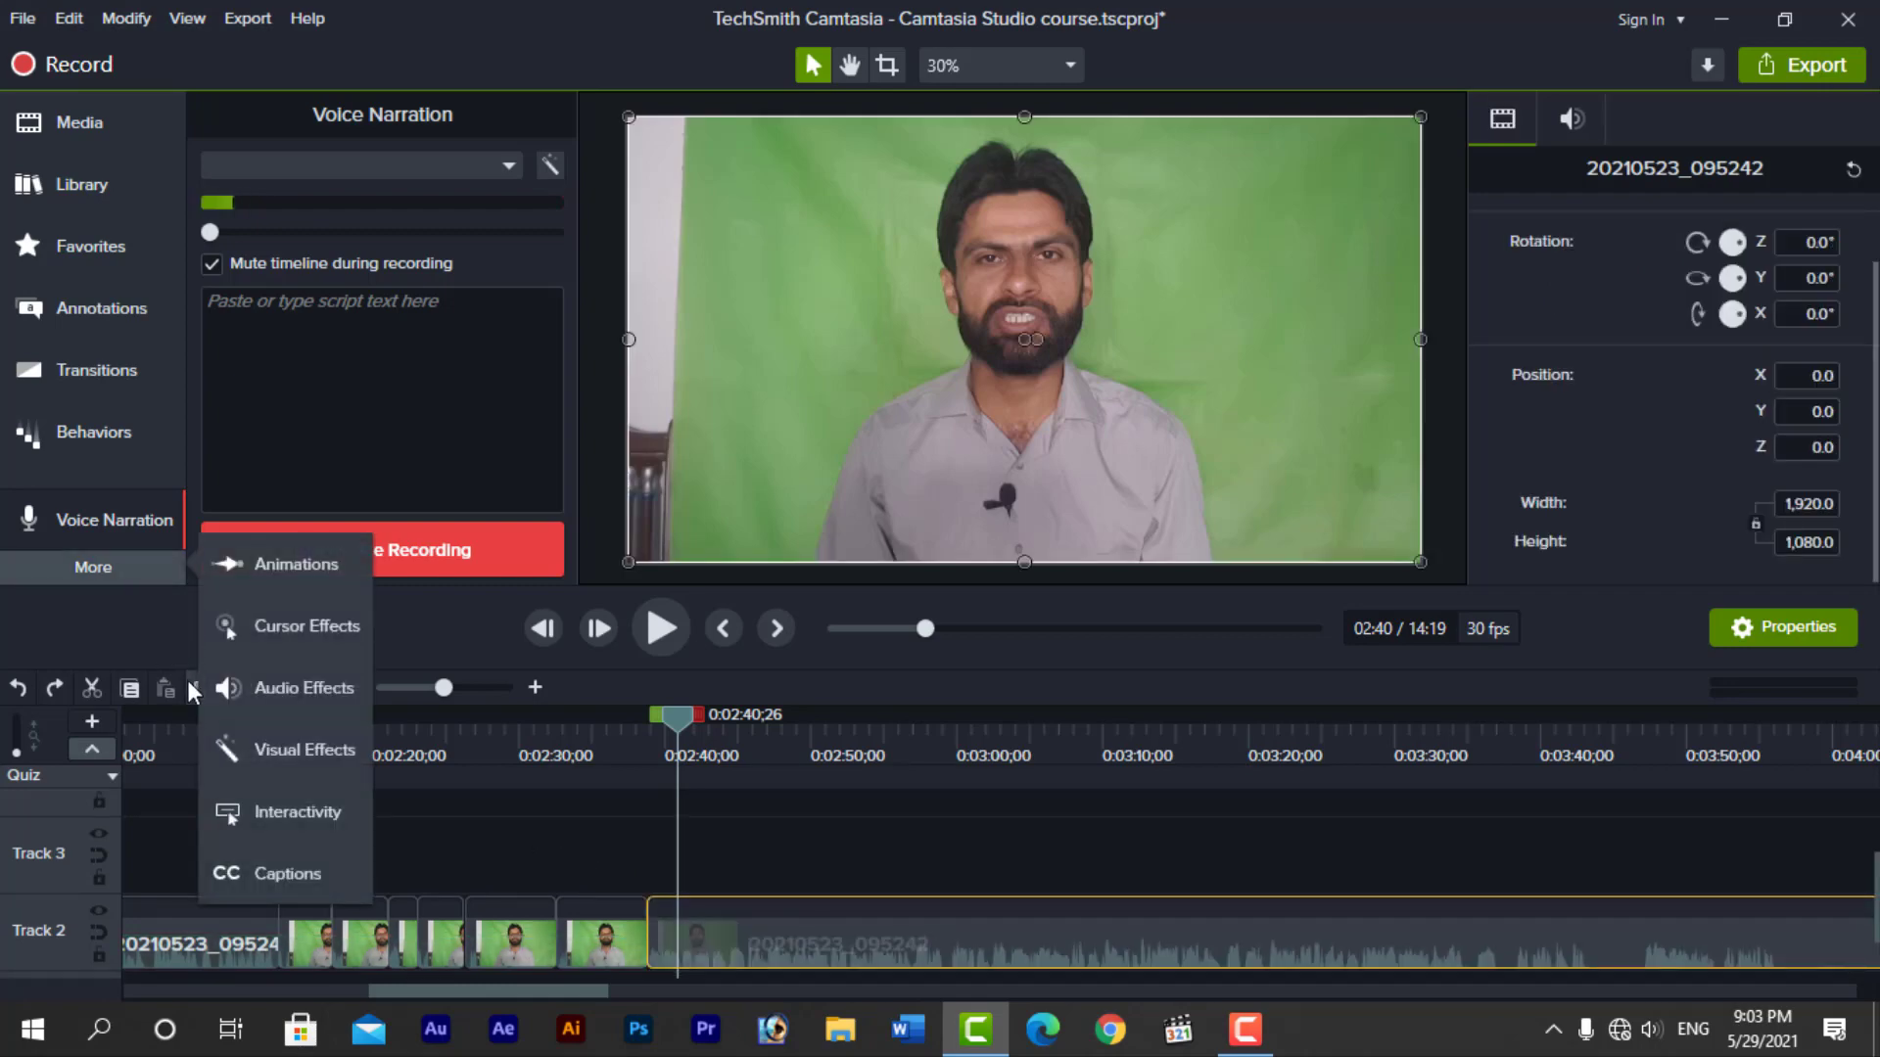
click(309, 690)
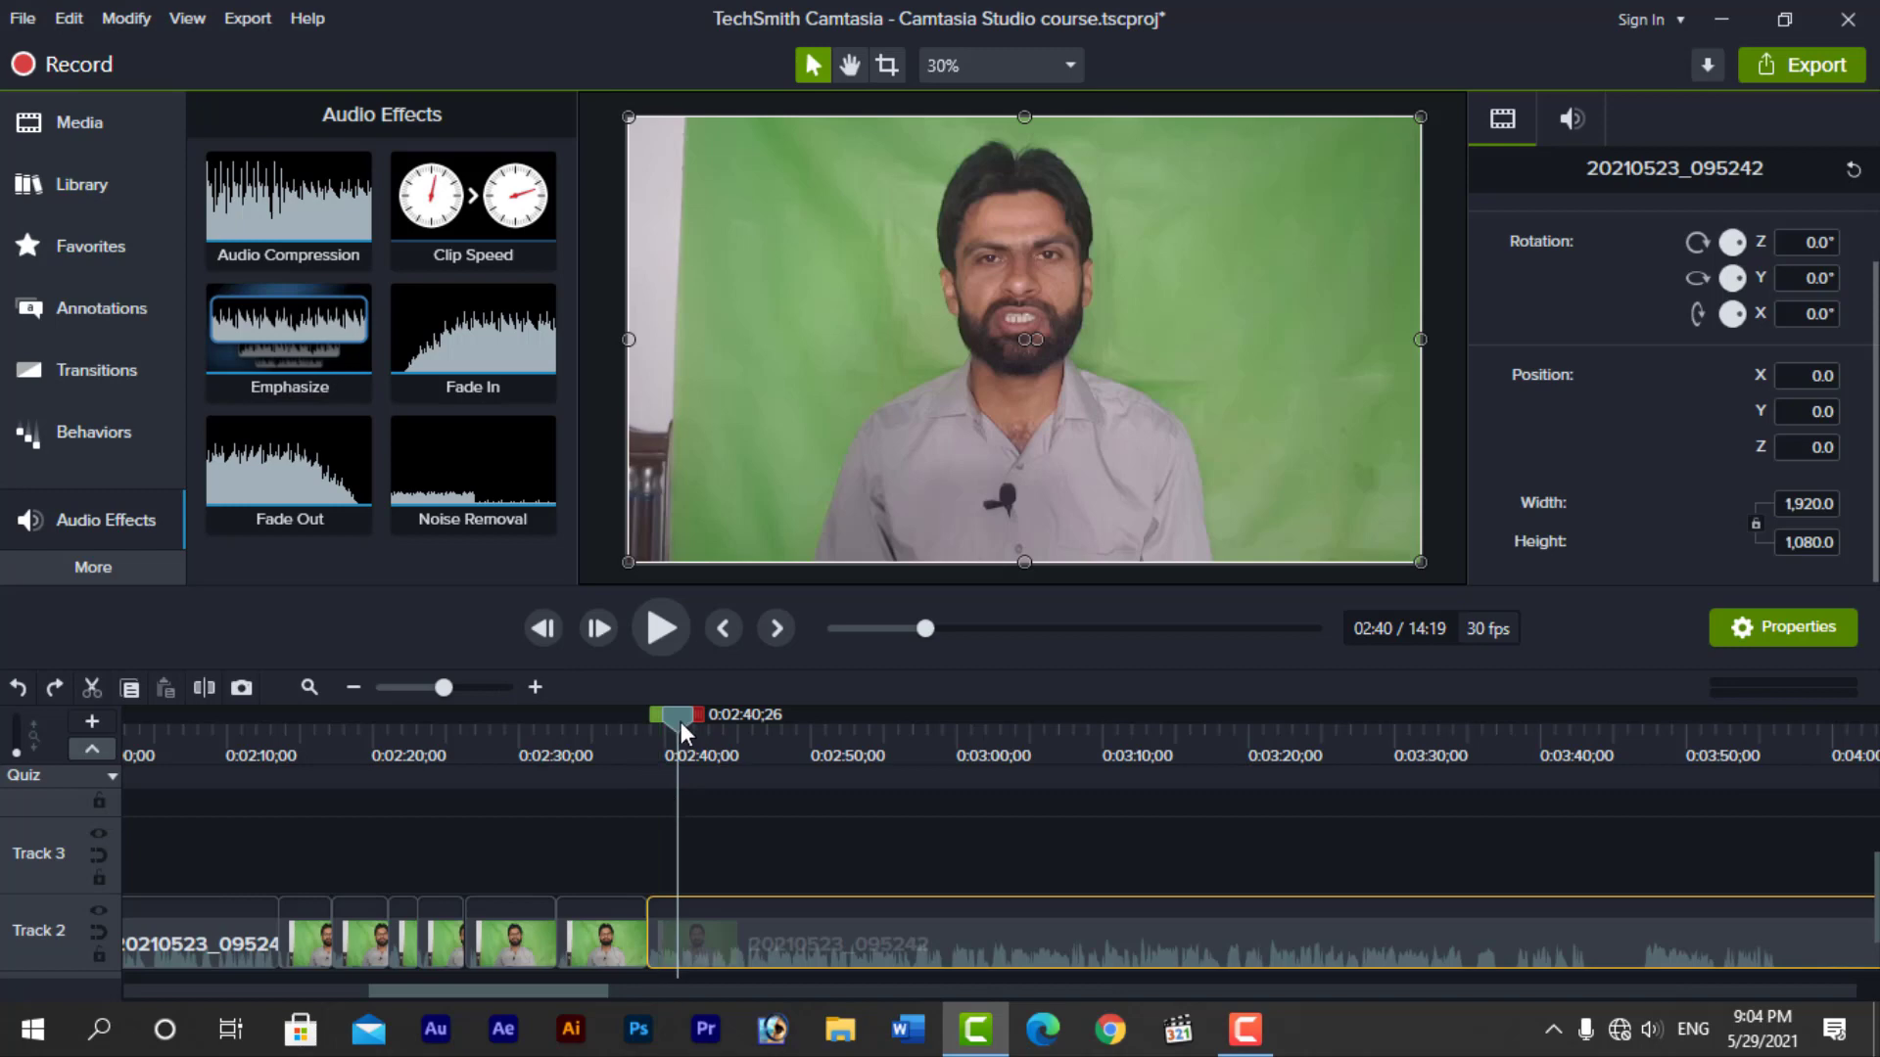
drag(677, 719, 687, 723)
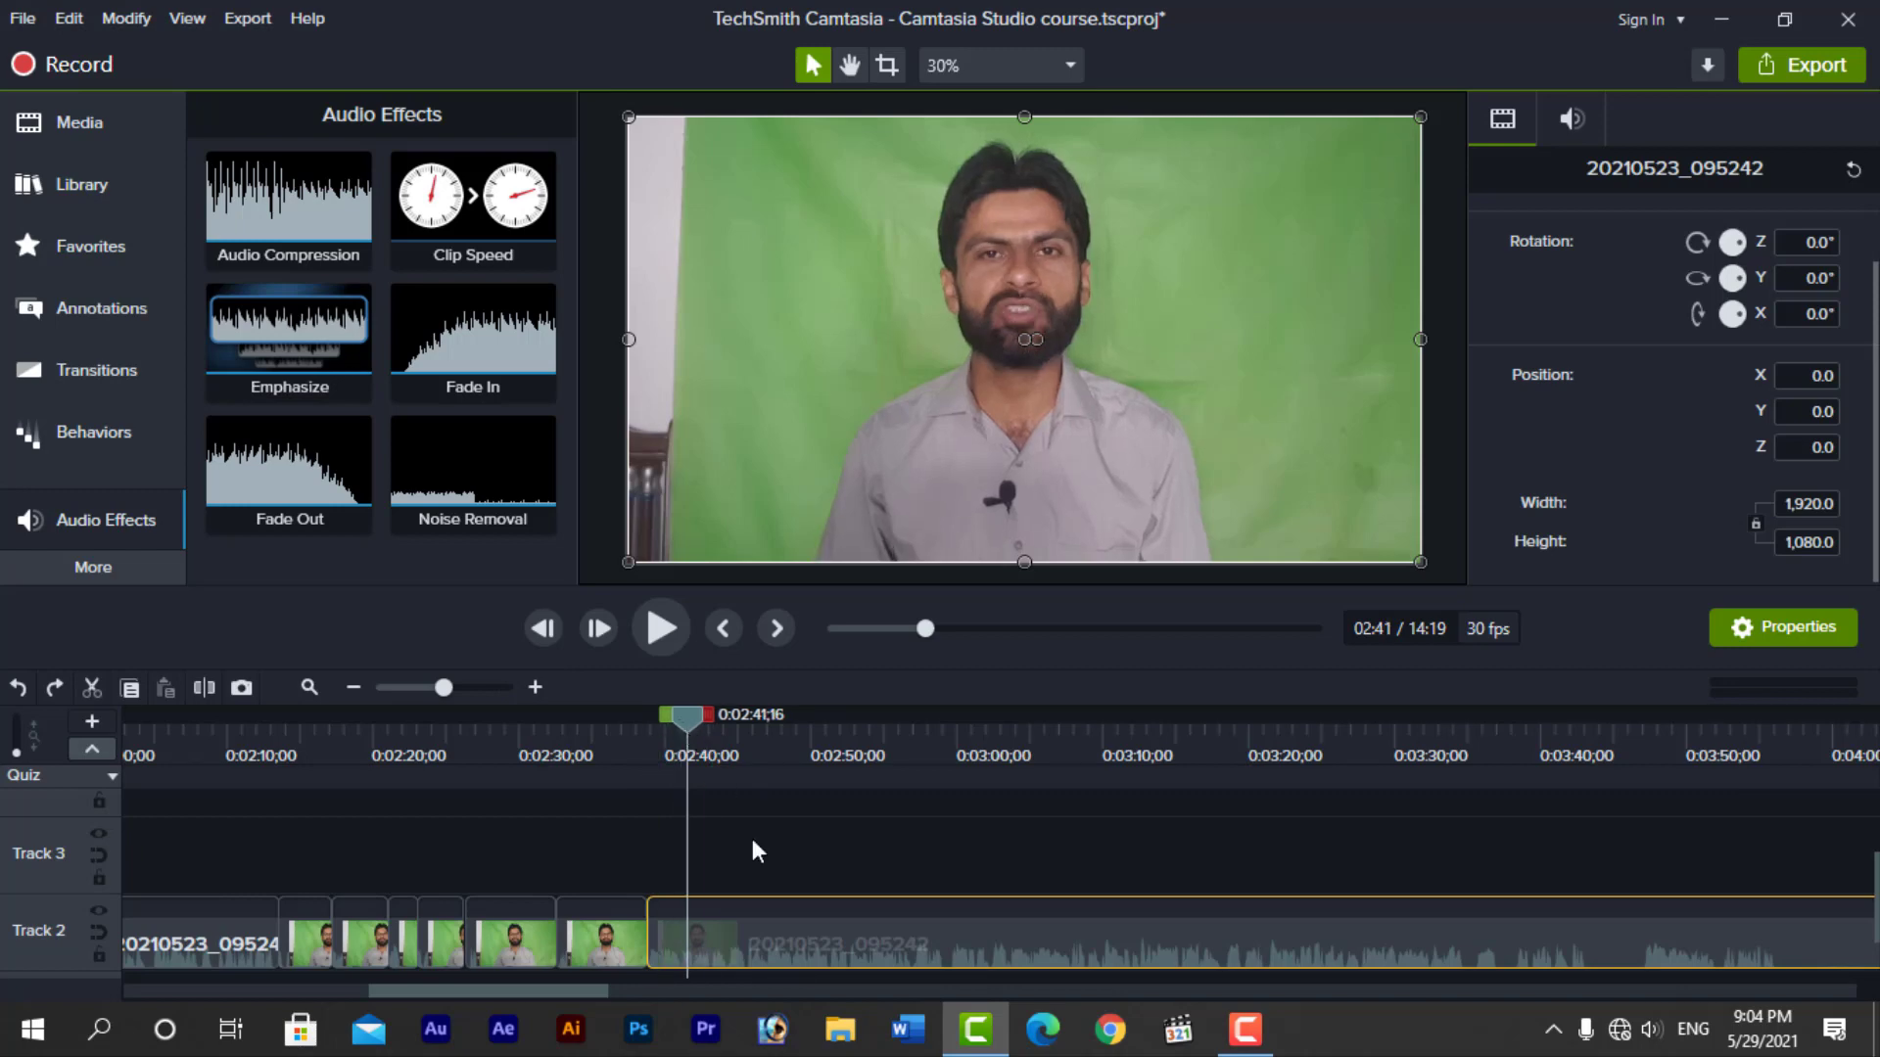
right_click(798, 938)
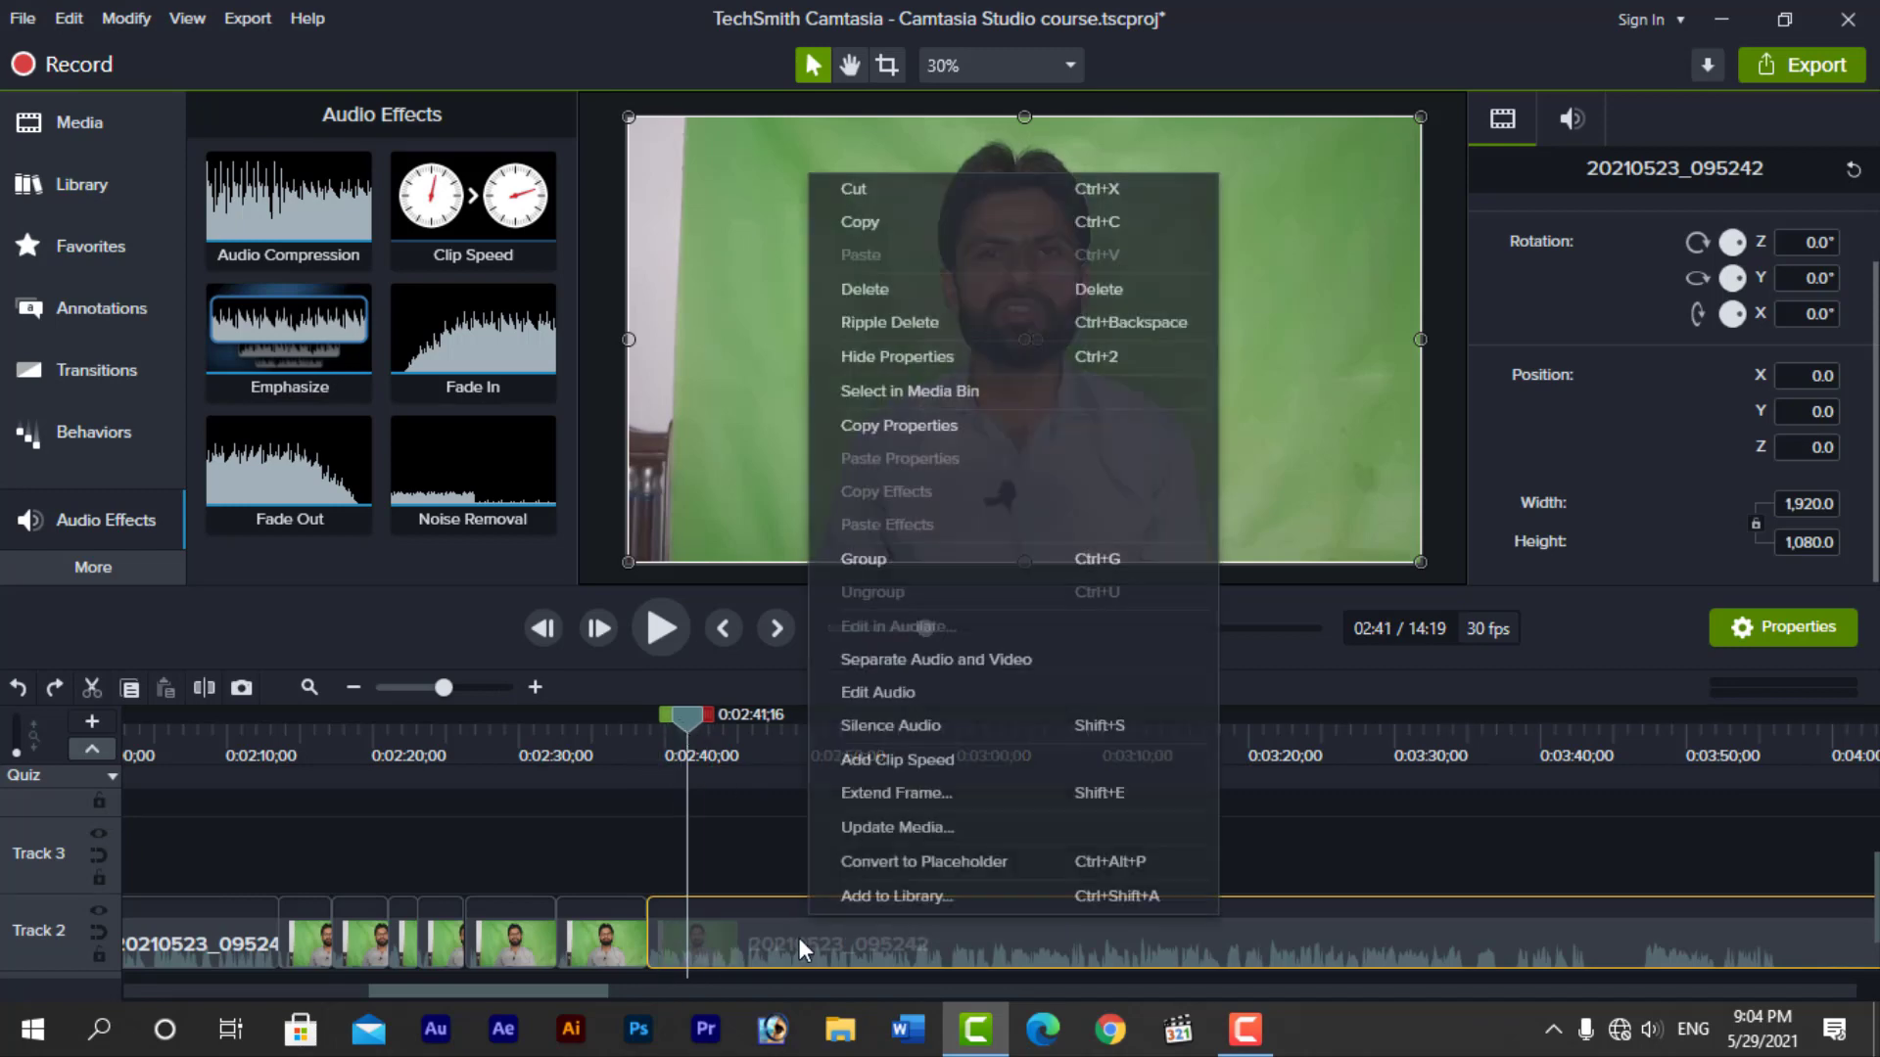
click(879, 659)
click(501, 850)
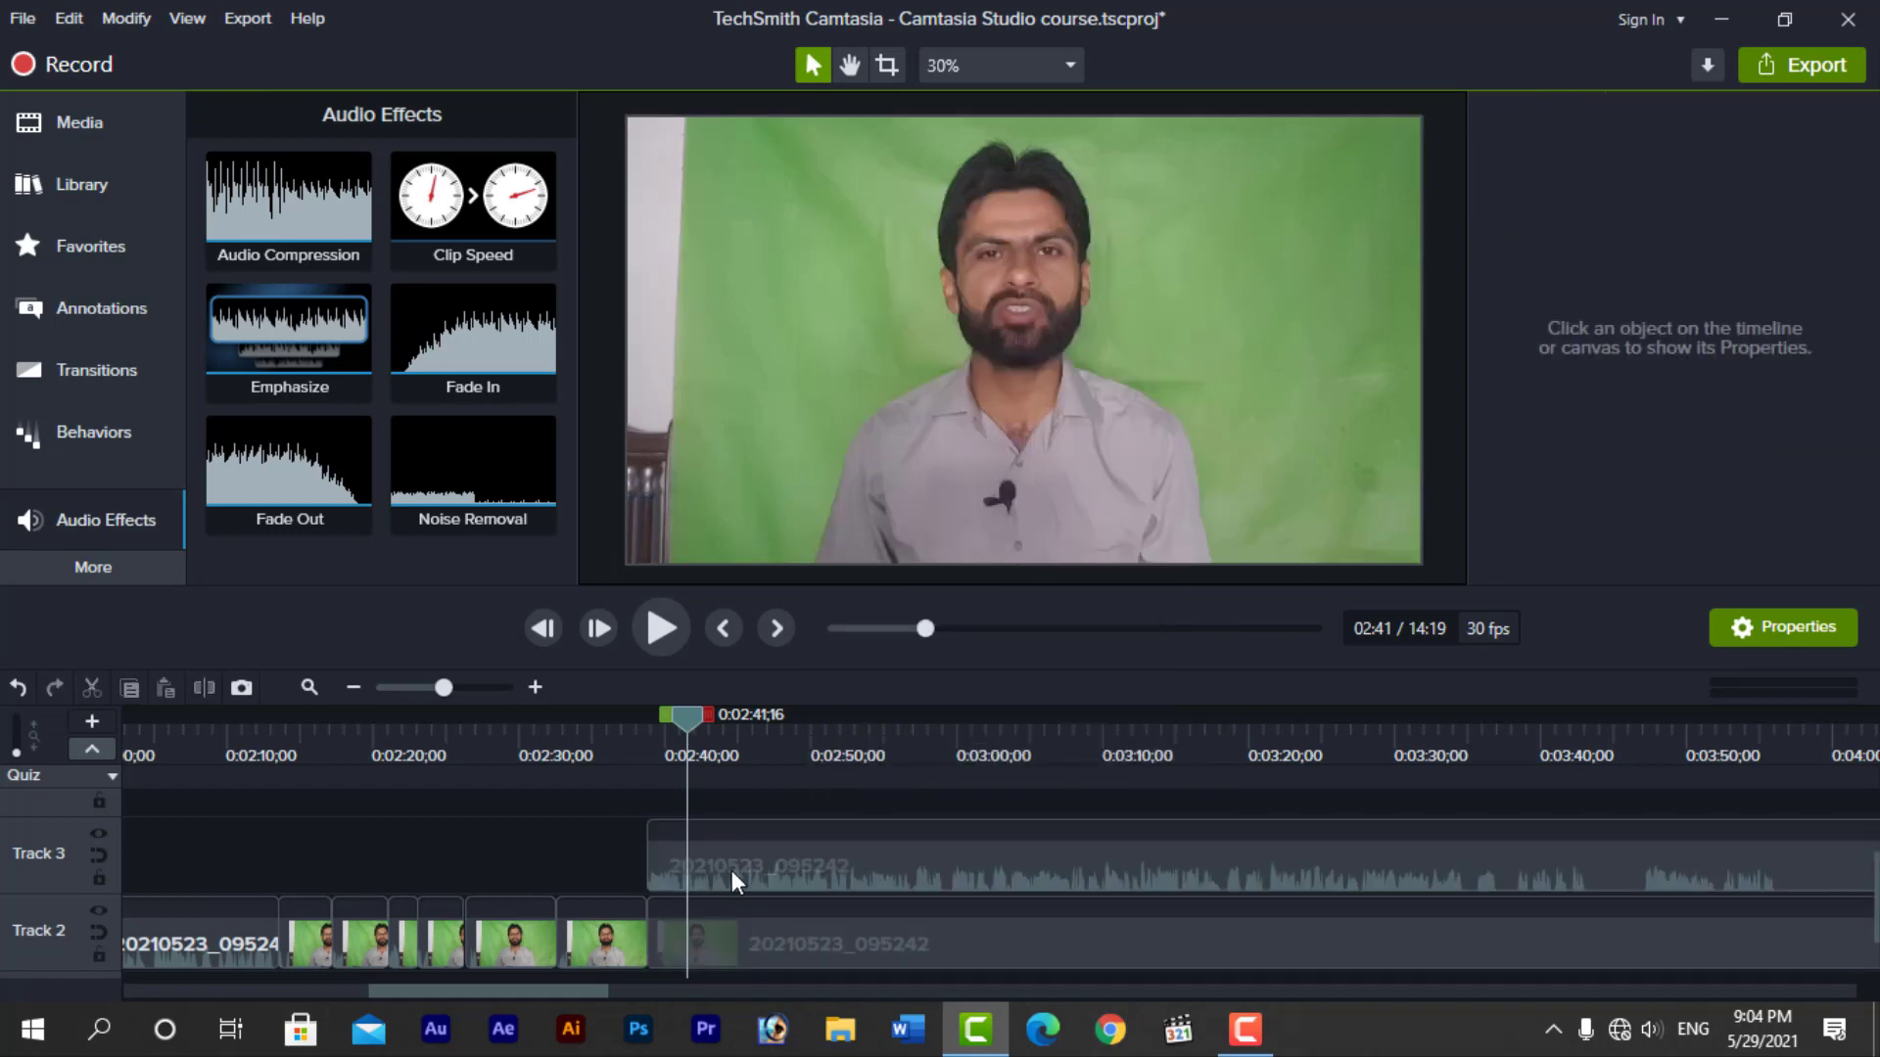
Apply the Clip Speed effect to the separated audio on Track 3 and raise its volume level slightly
click(731, 871)
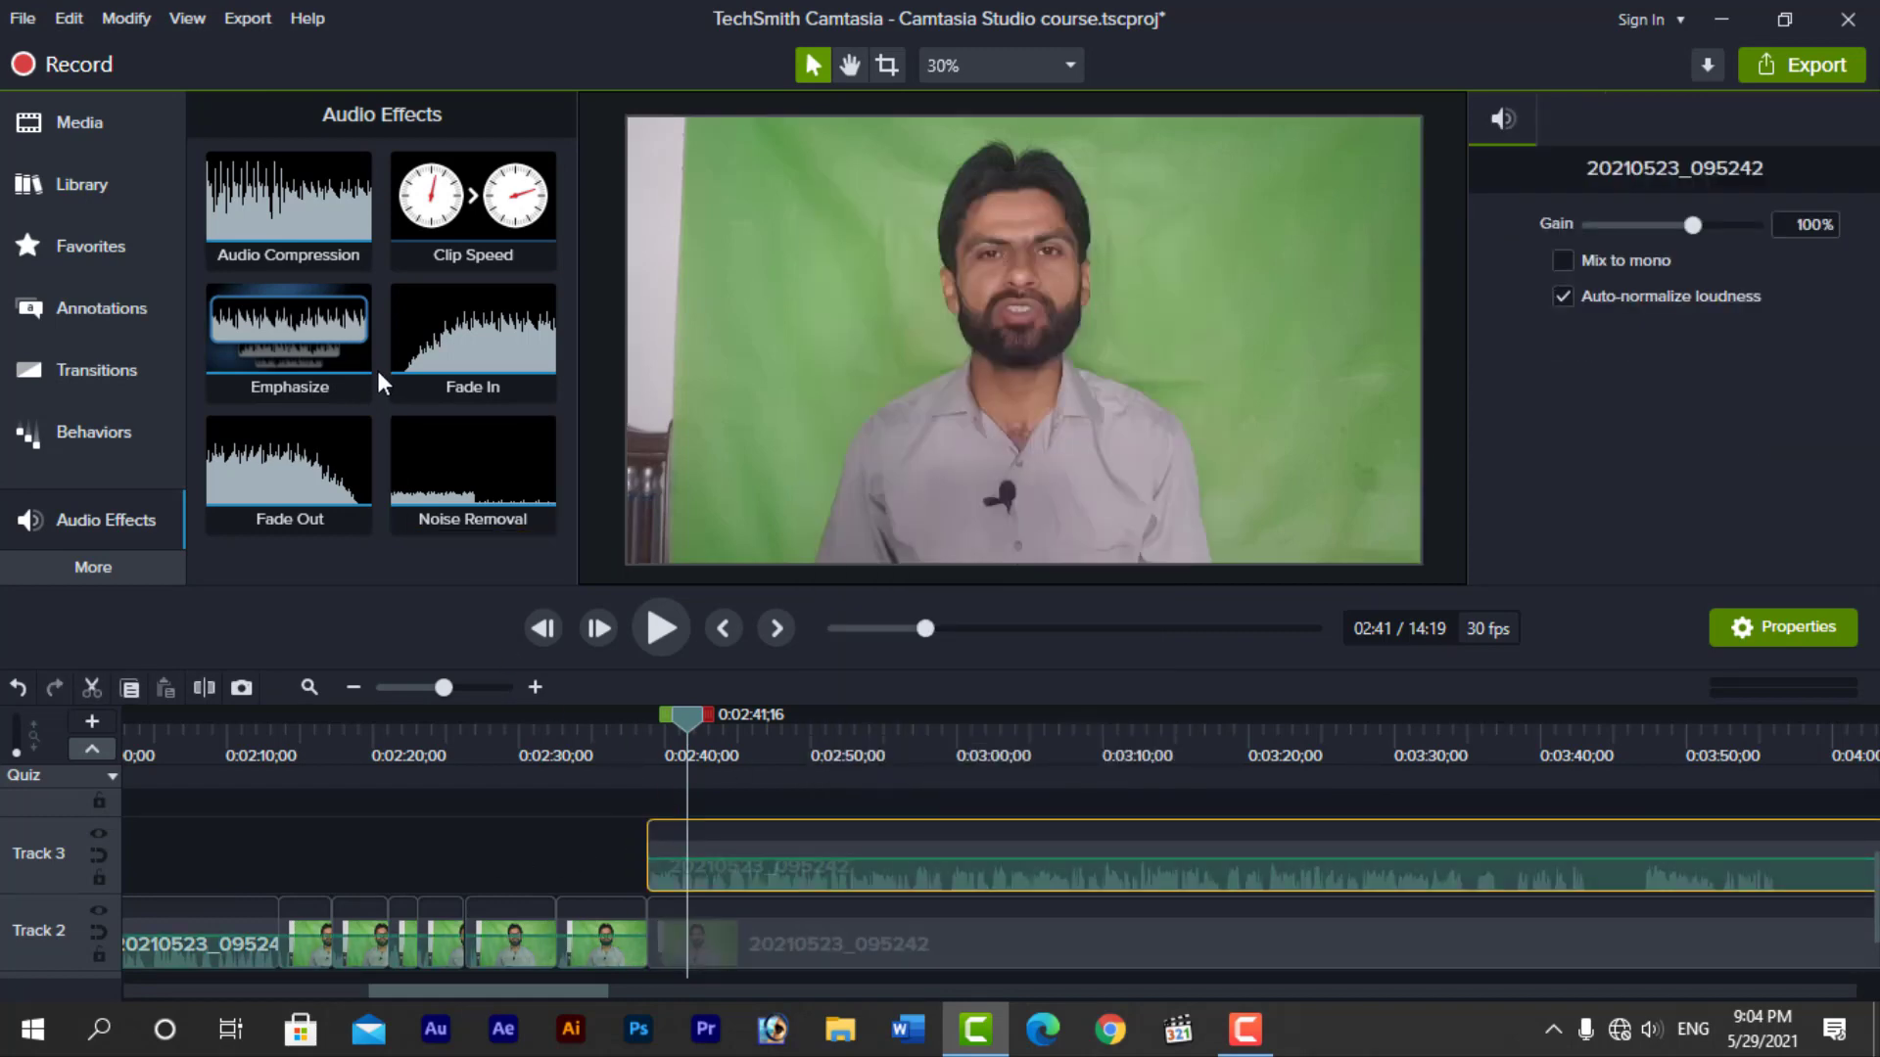
drag(482, 200, 777, 849)
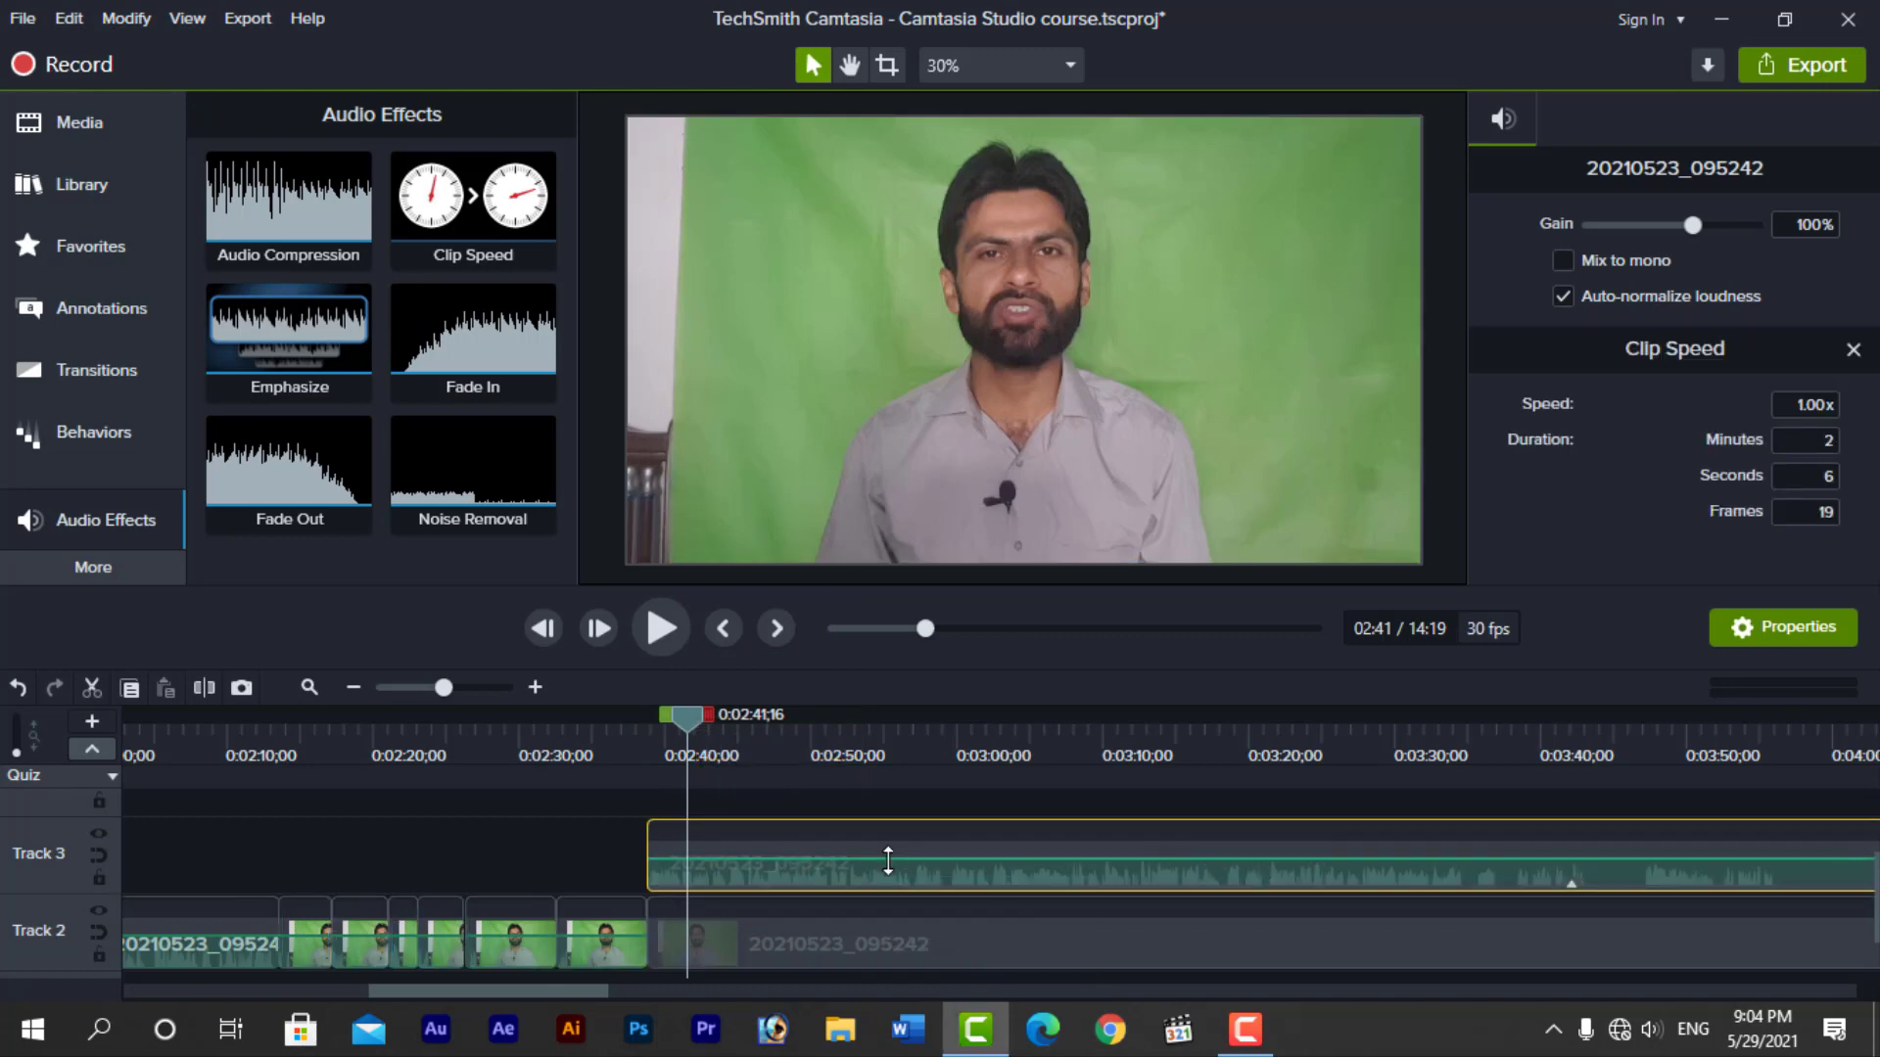
drag(888, 862, 889, 851)
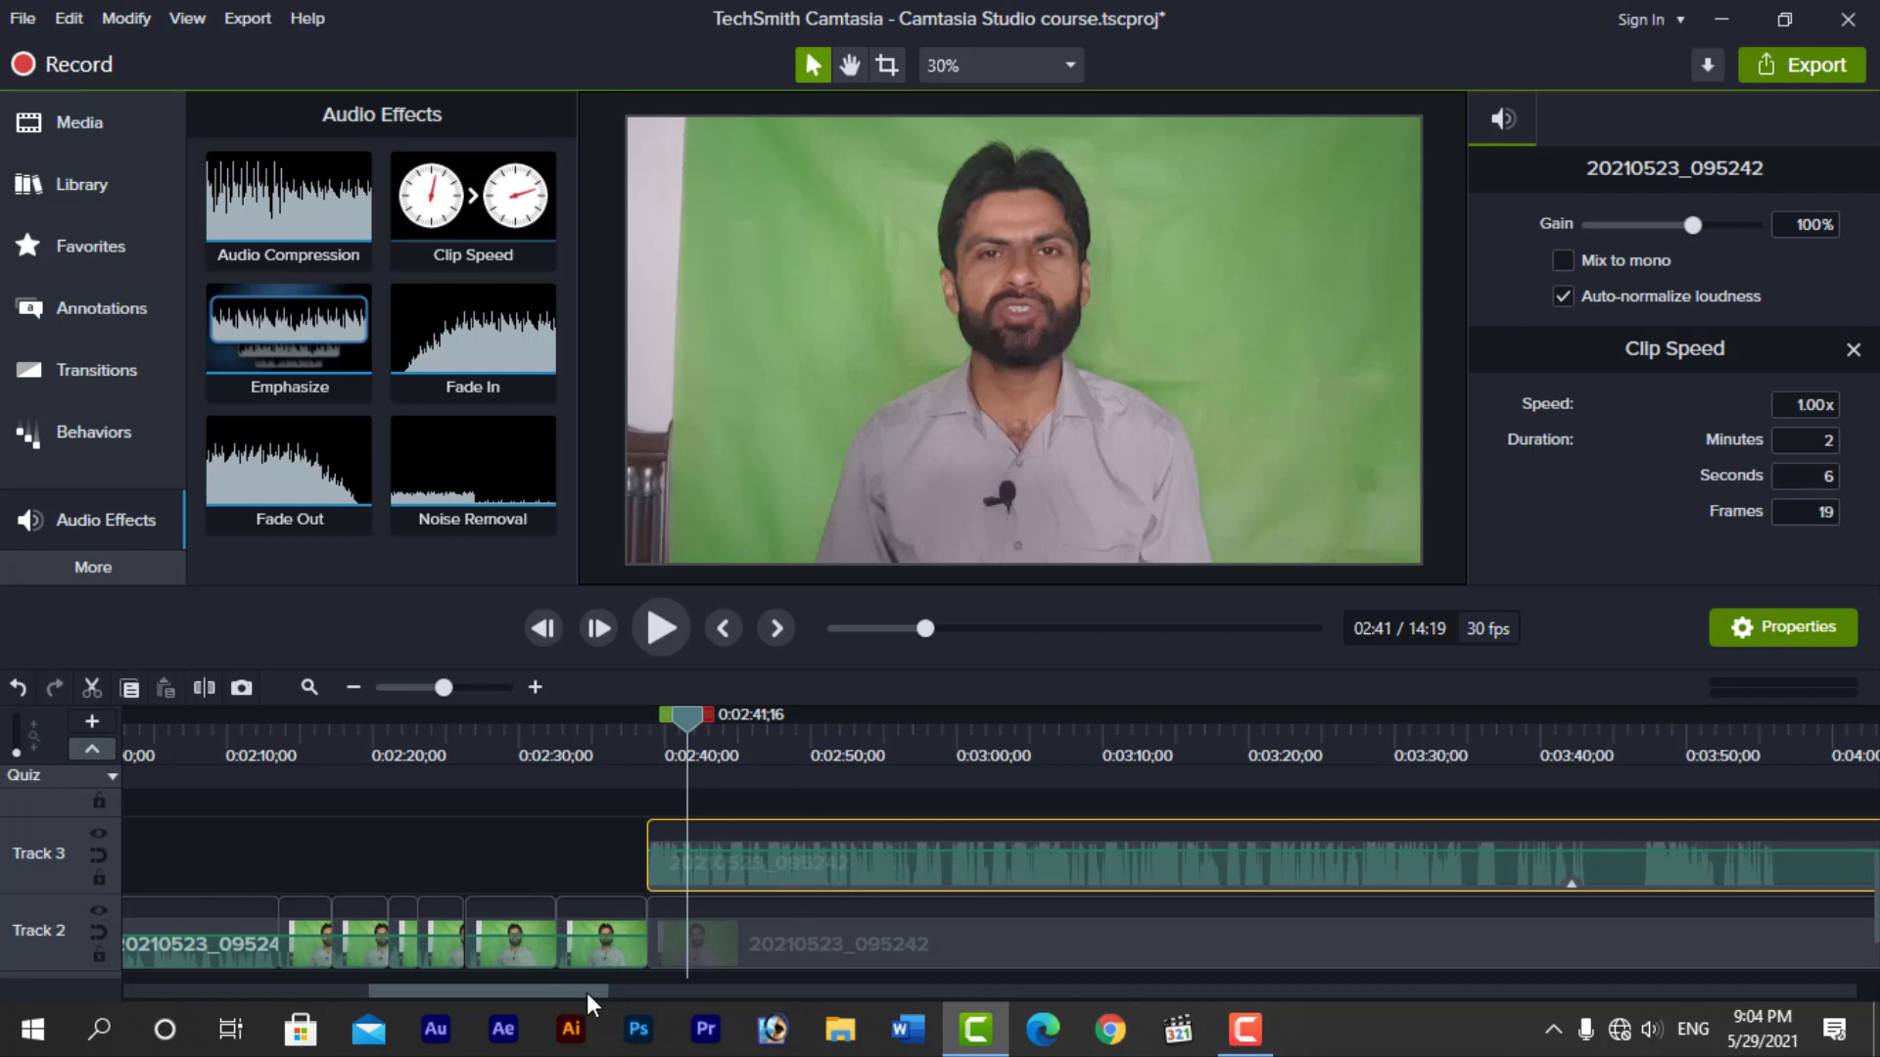
Add a Fade In to the Track 3 audio and preview it from 0:02:38;24 to about 0:02:42
drag(585, 993, 622, 987)
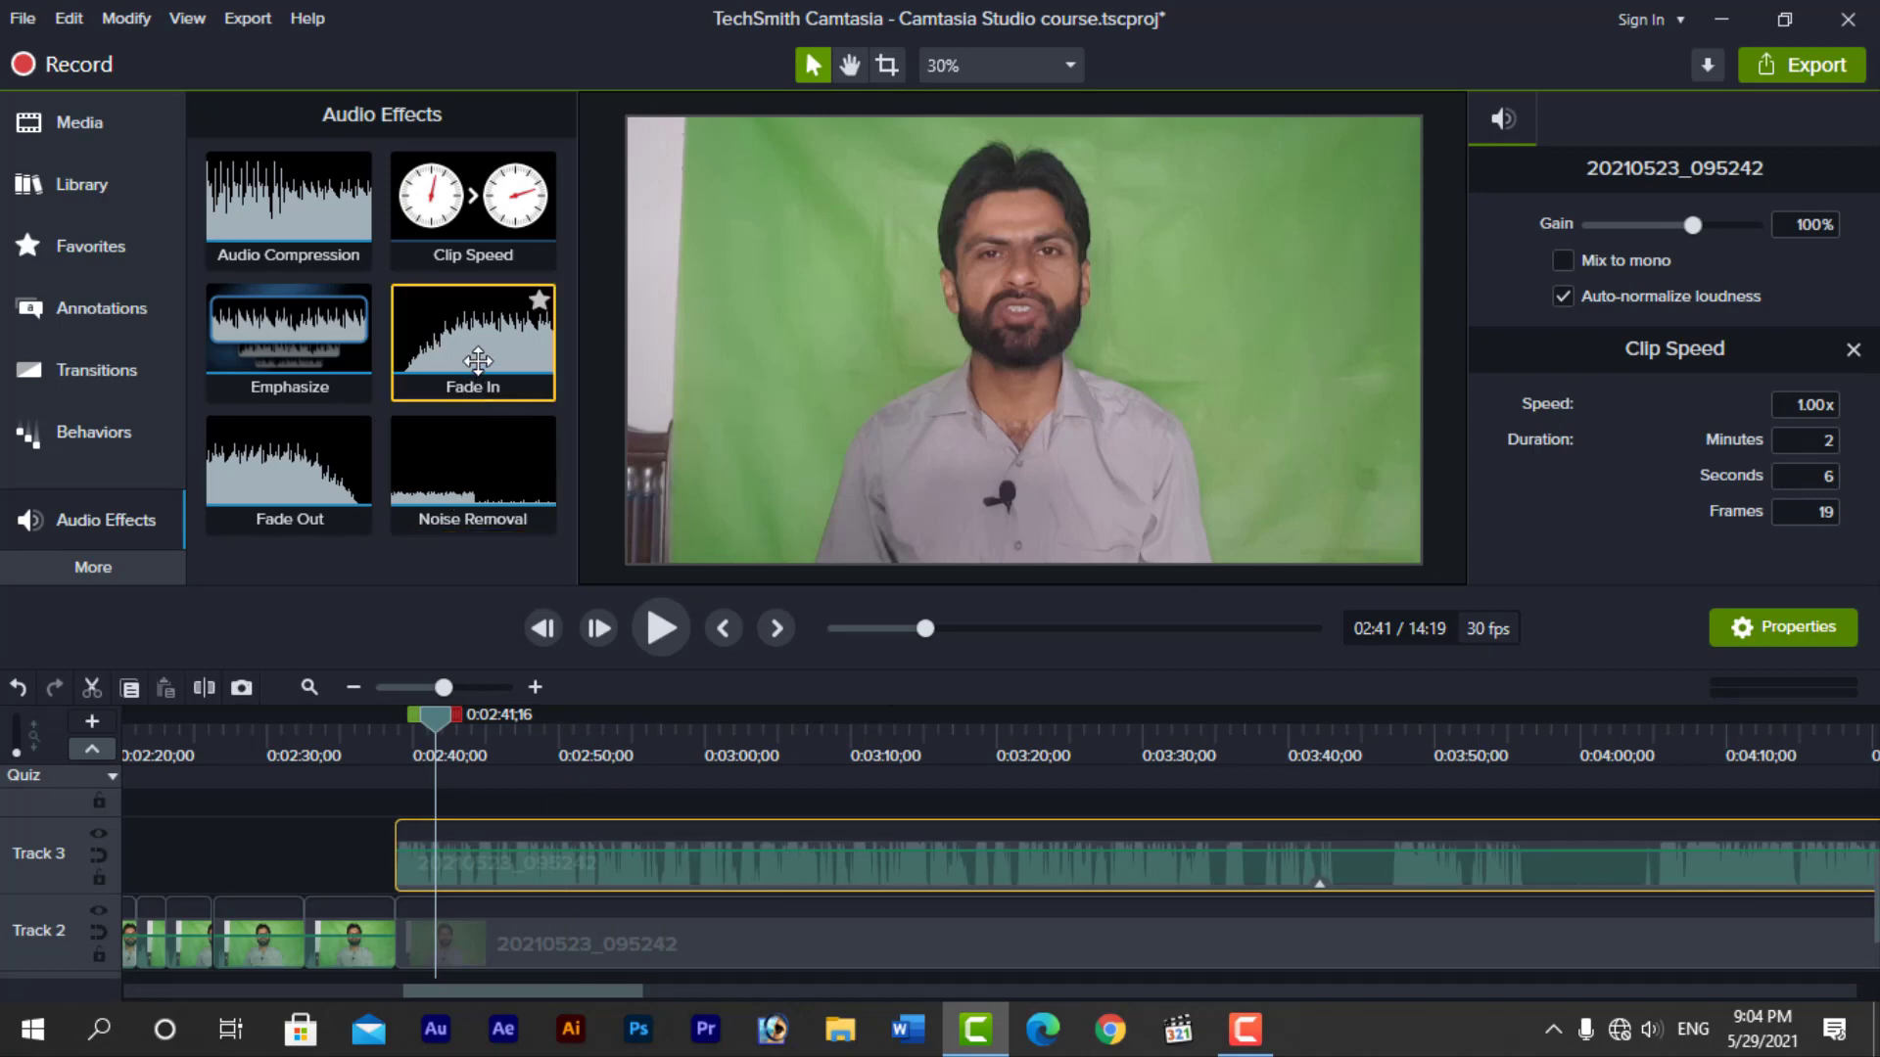
drag(477, 362, 531, 849)
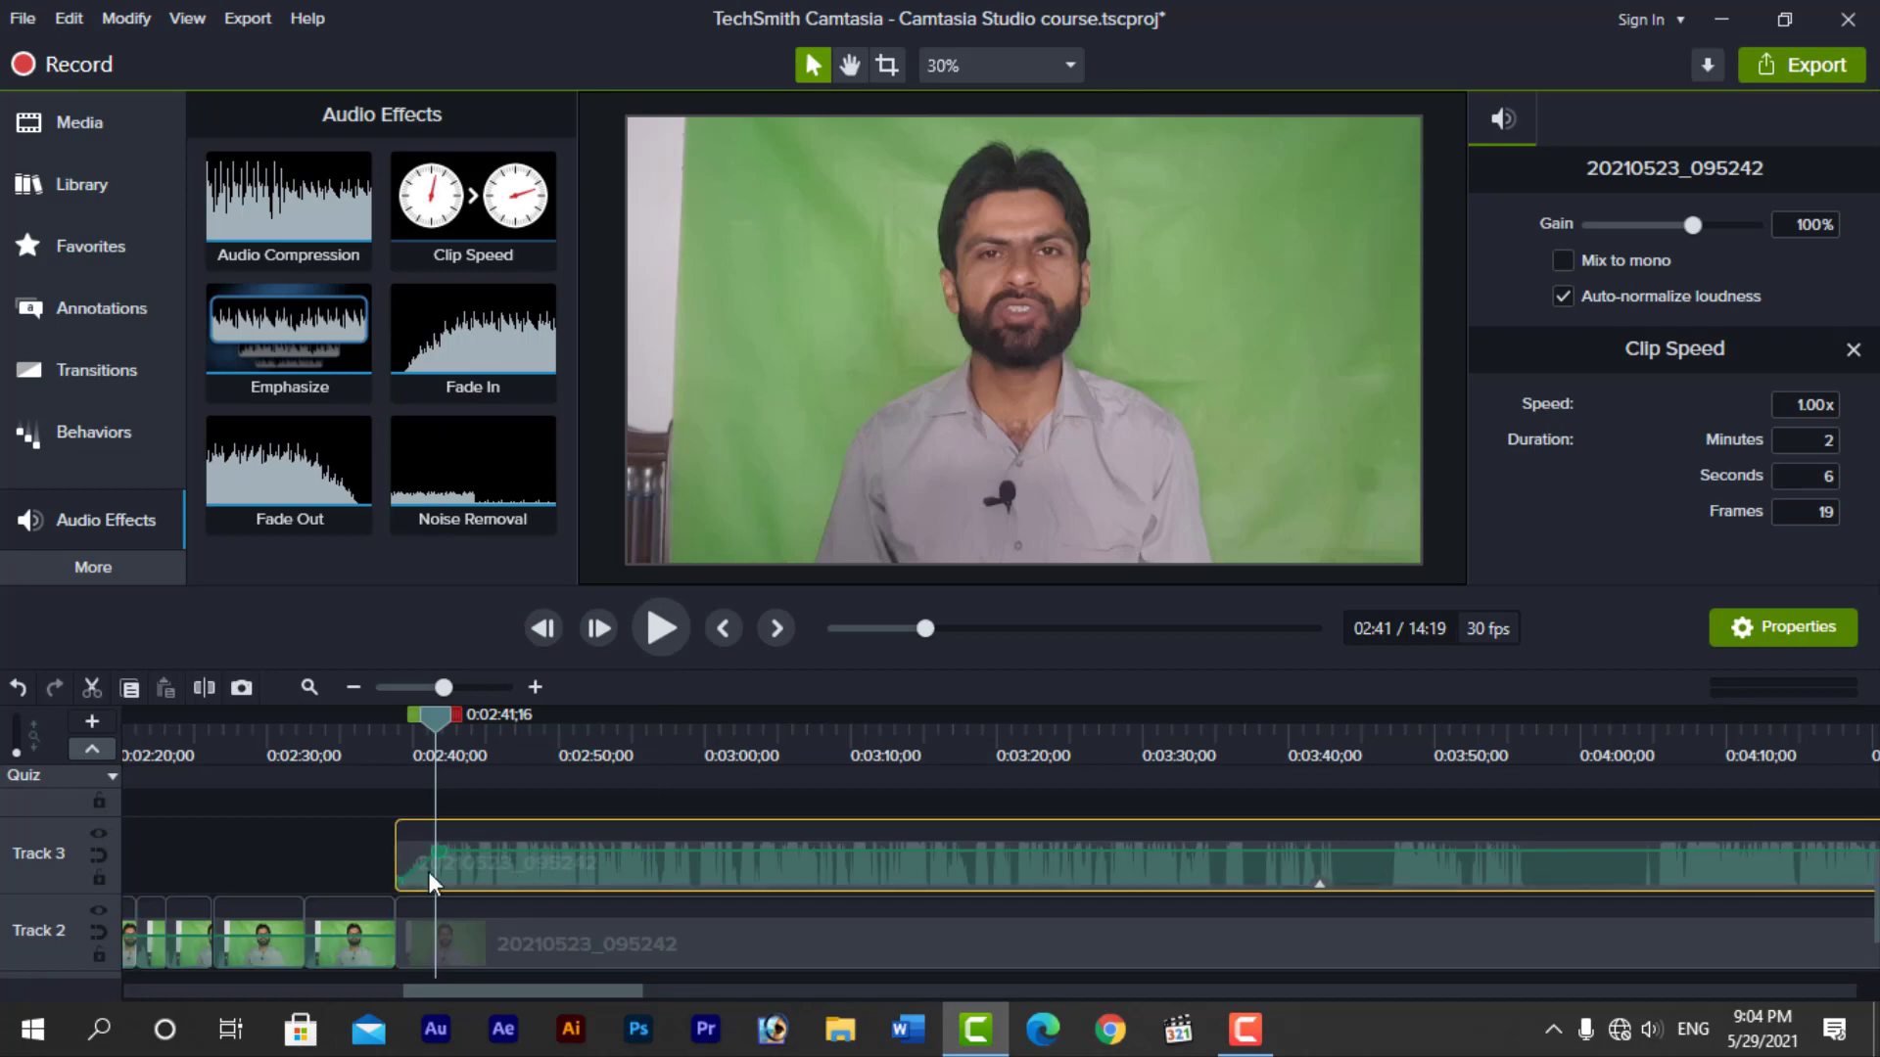
drag(438, 719, 402, 730)
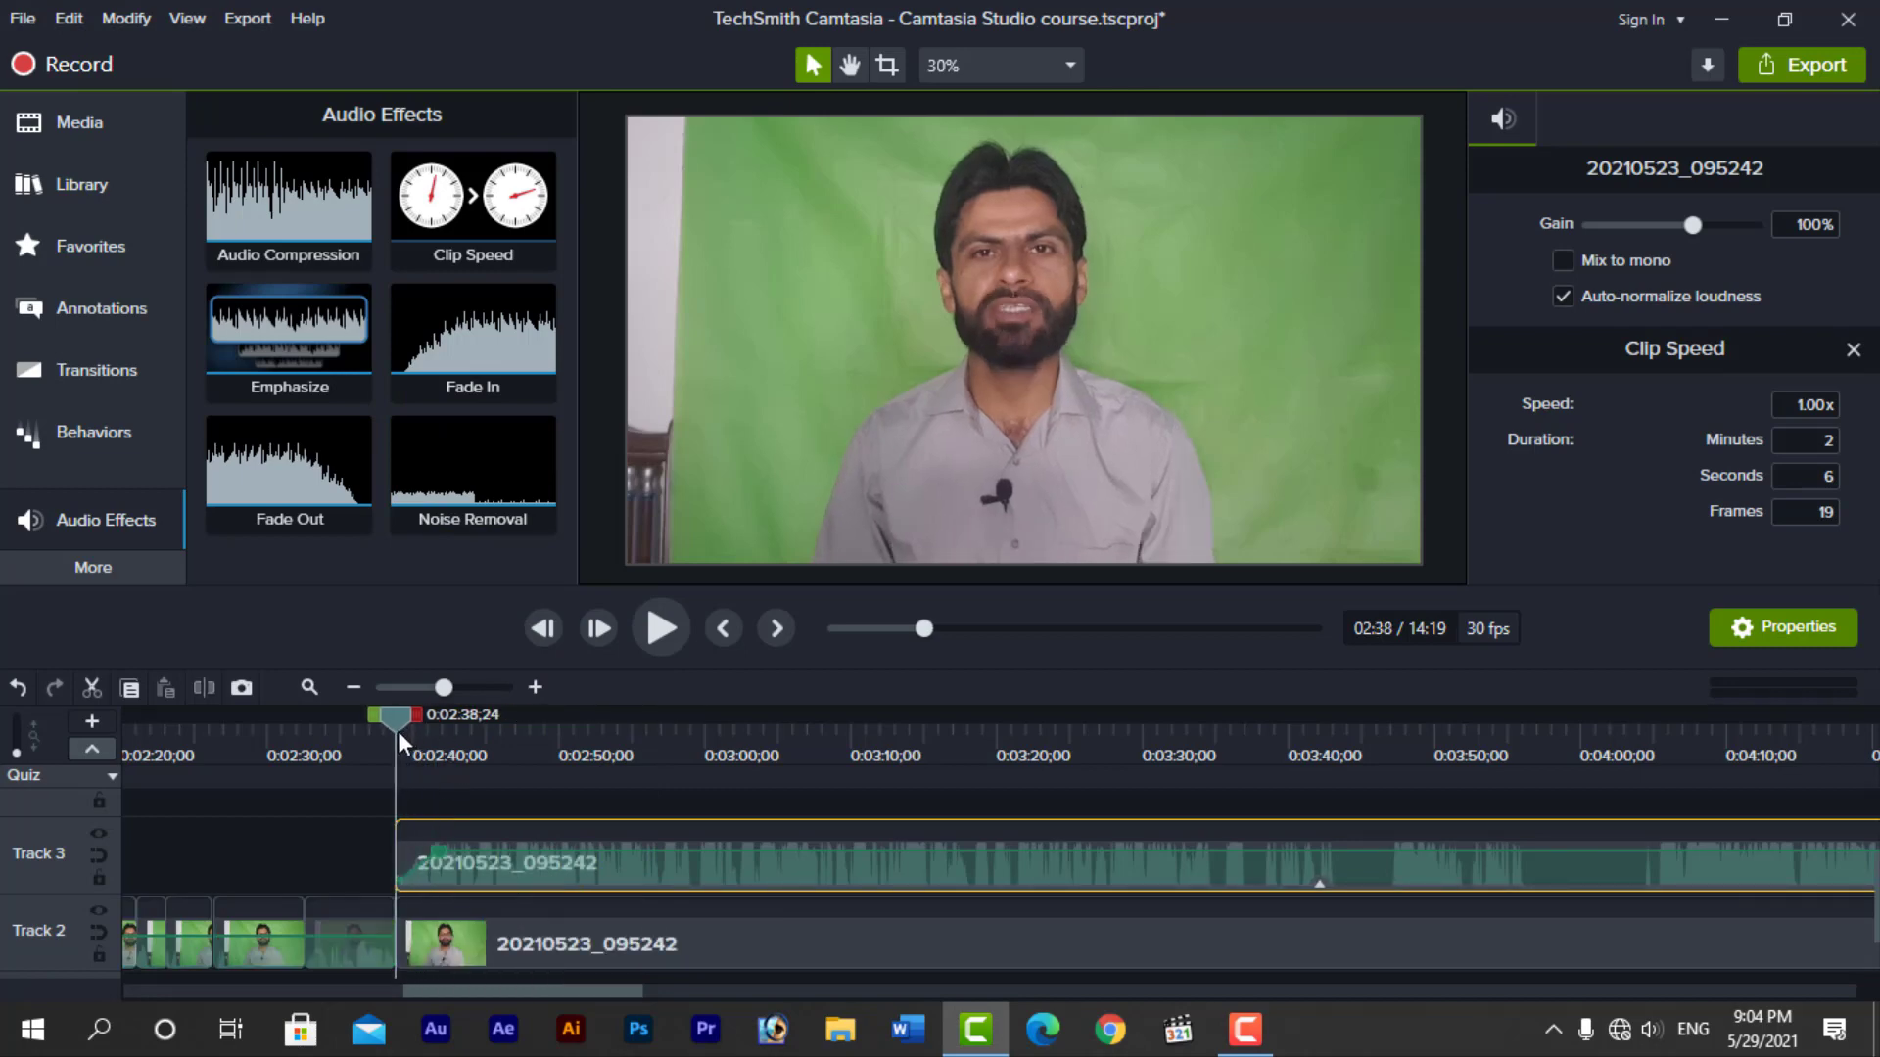
key(space)
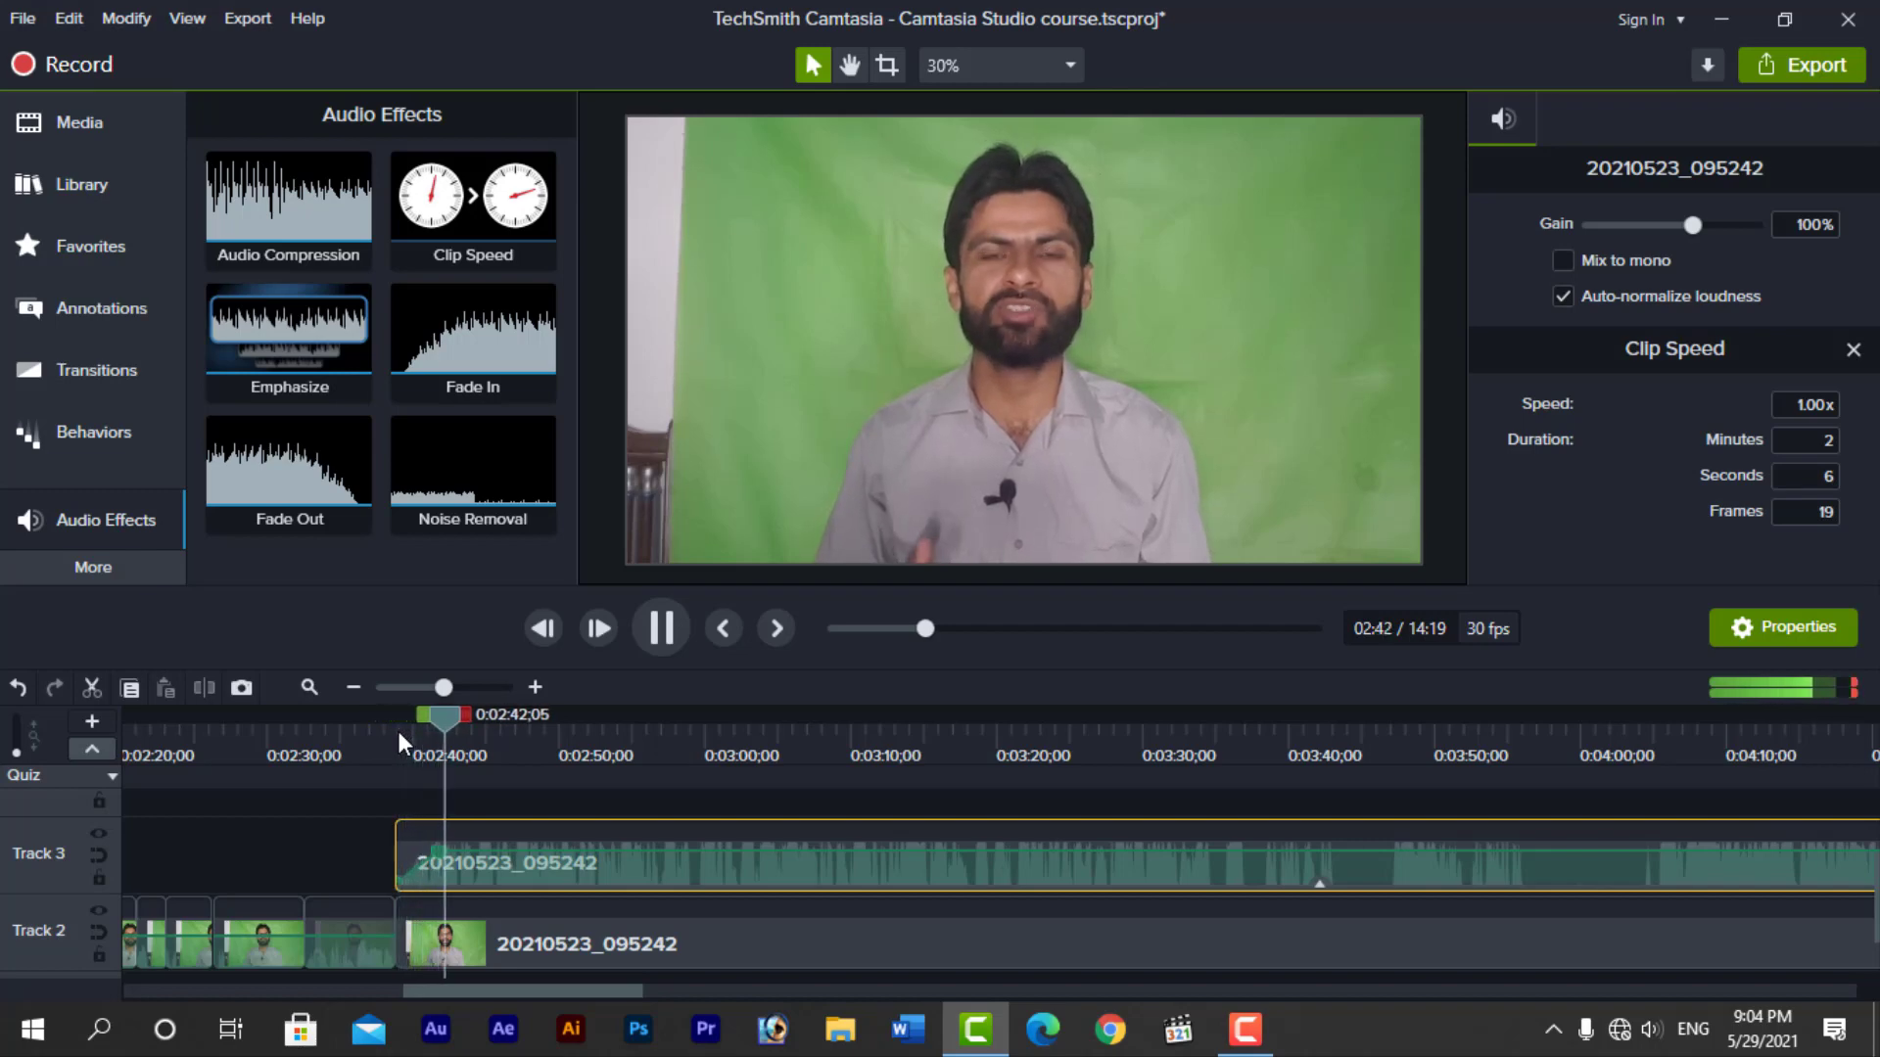
key(space)
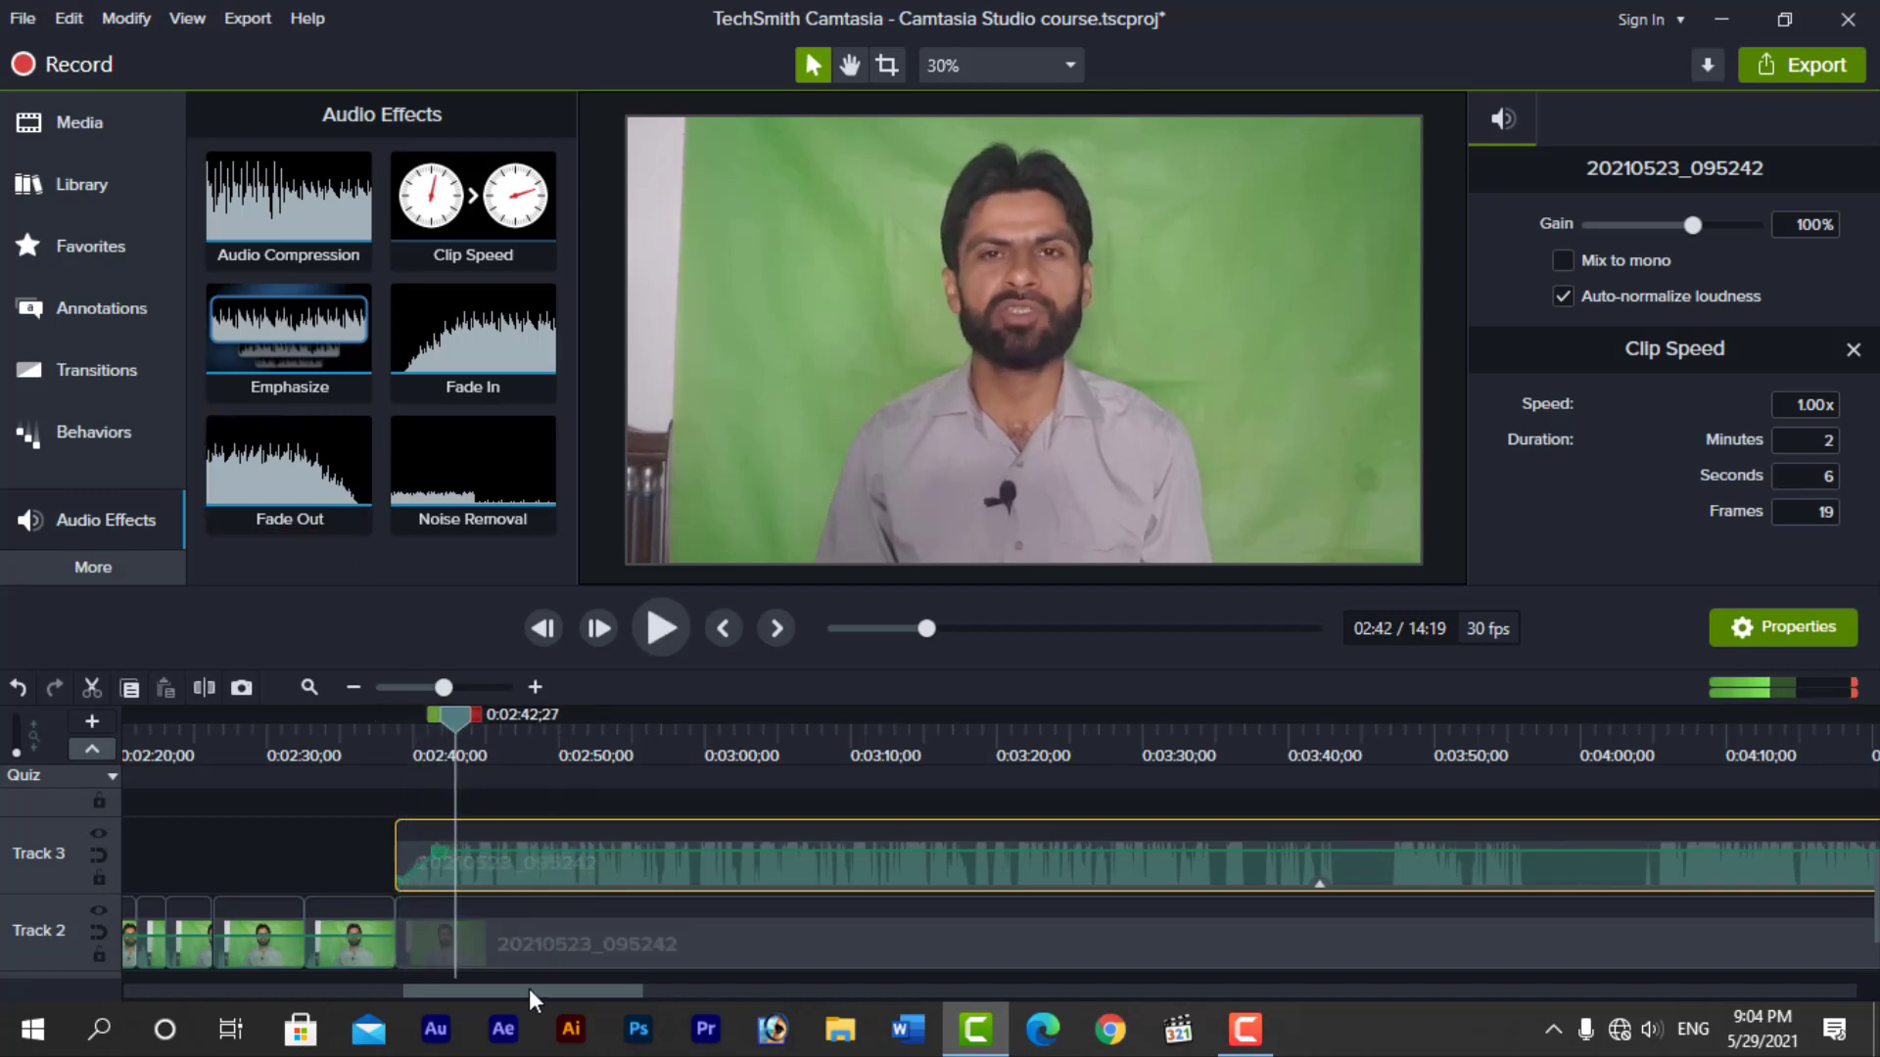
Add the Fade Out and Noise Removal effects to the Track 3 audio and deselect the clip
drag(533, 991, 697, 995)
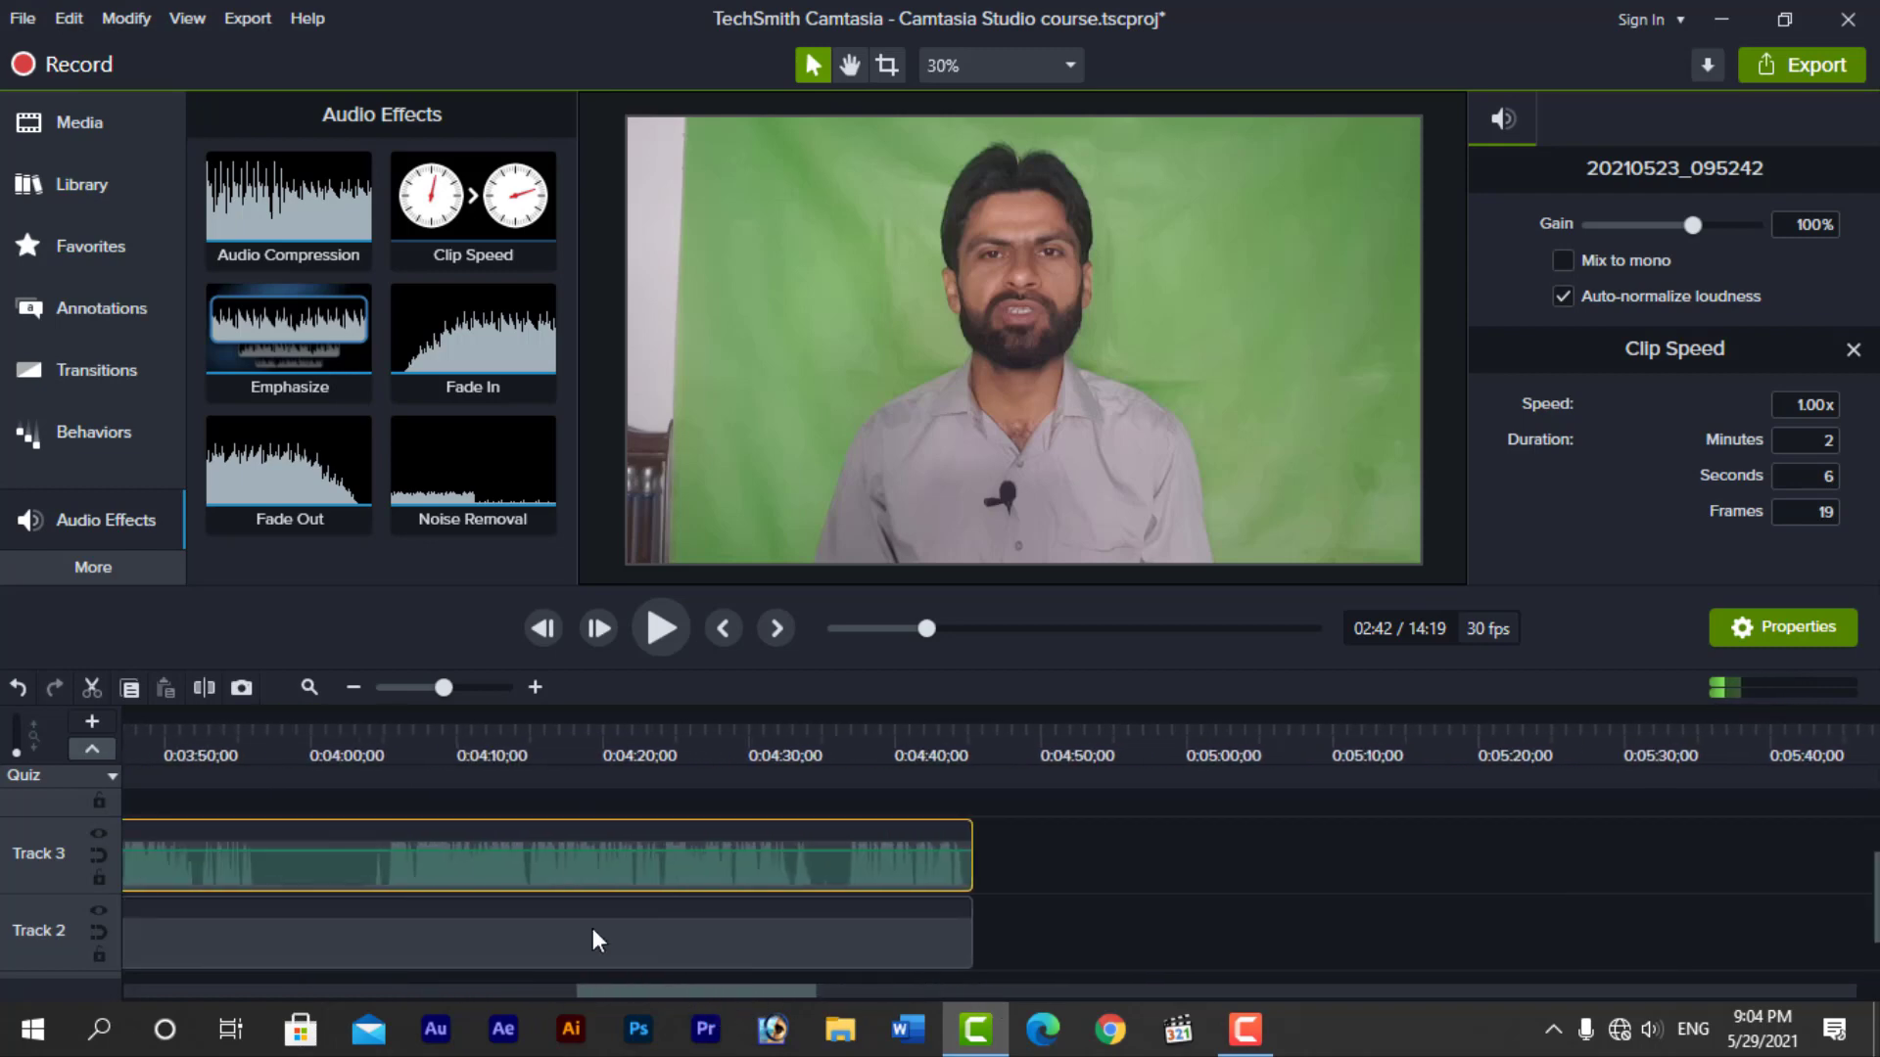
drag(282, 482, 820, 851)
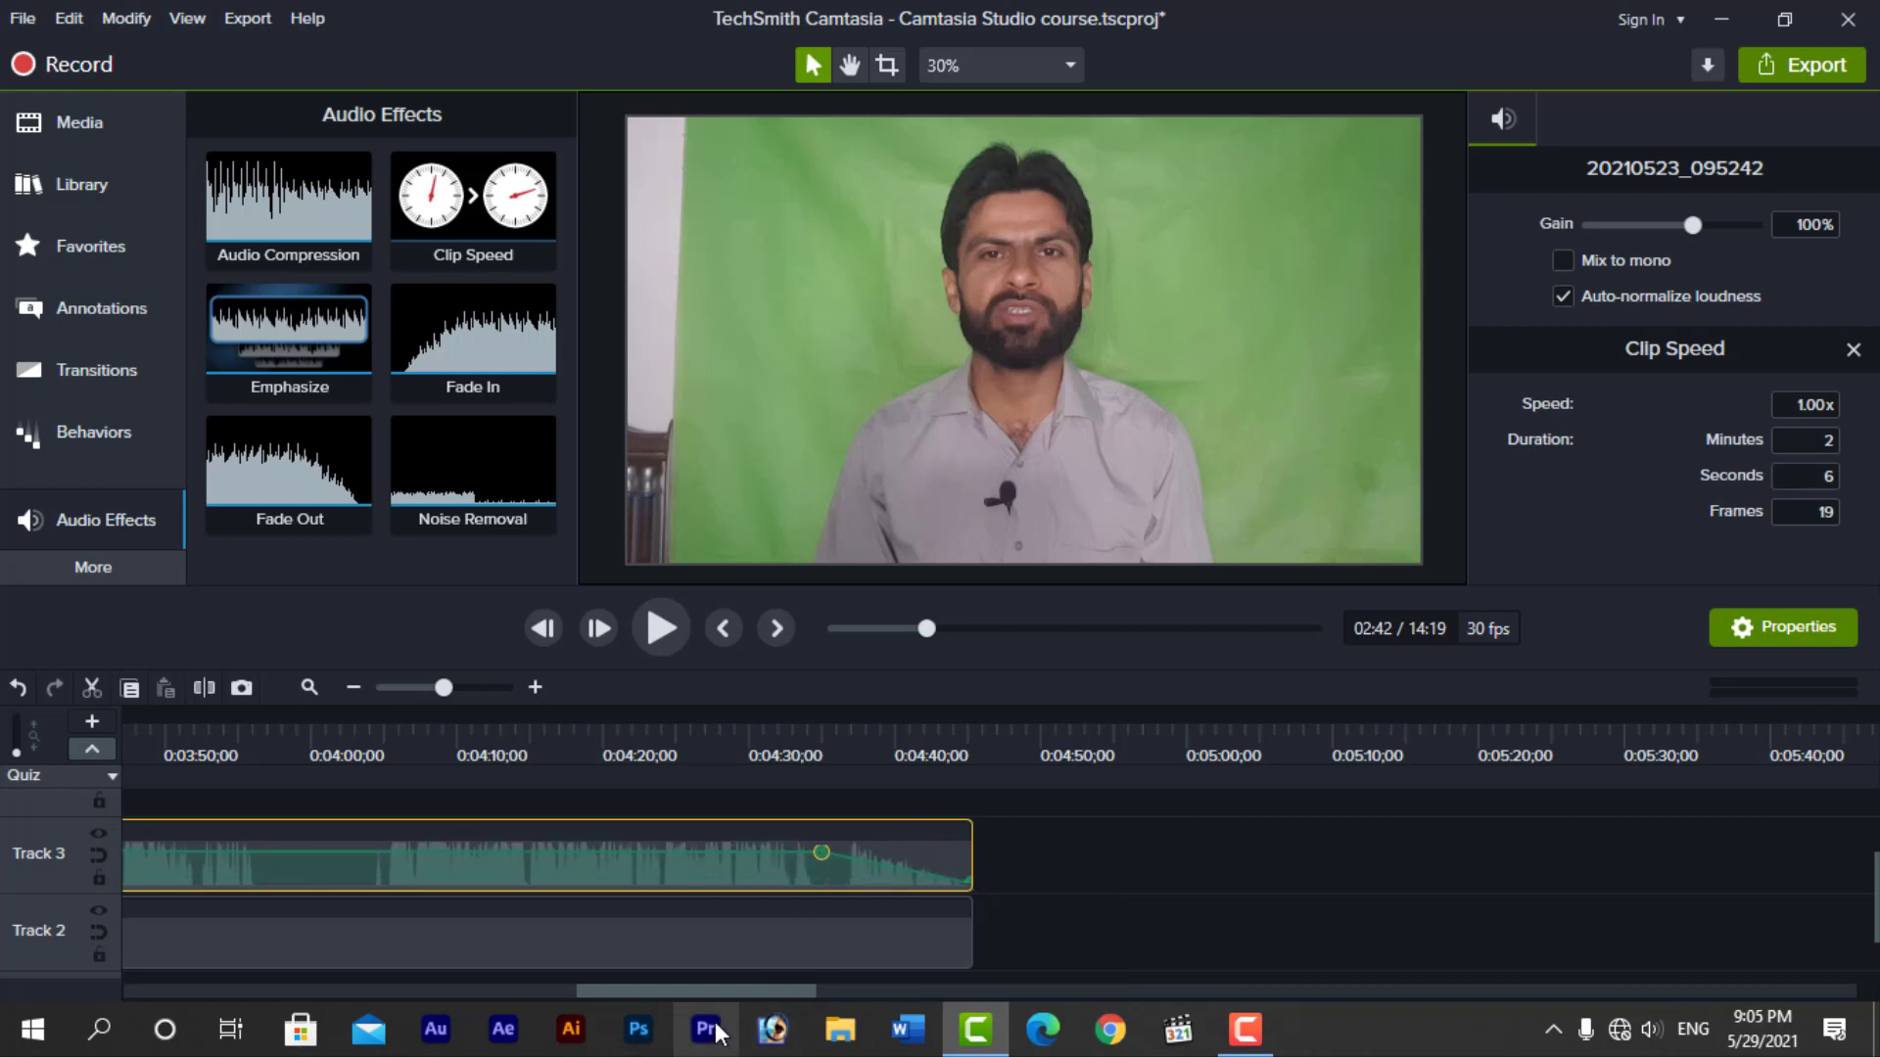
drag(722, 989, 607, 986)
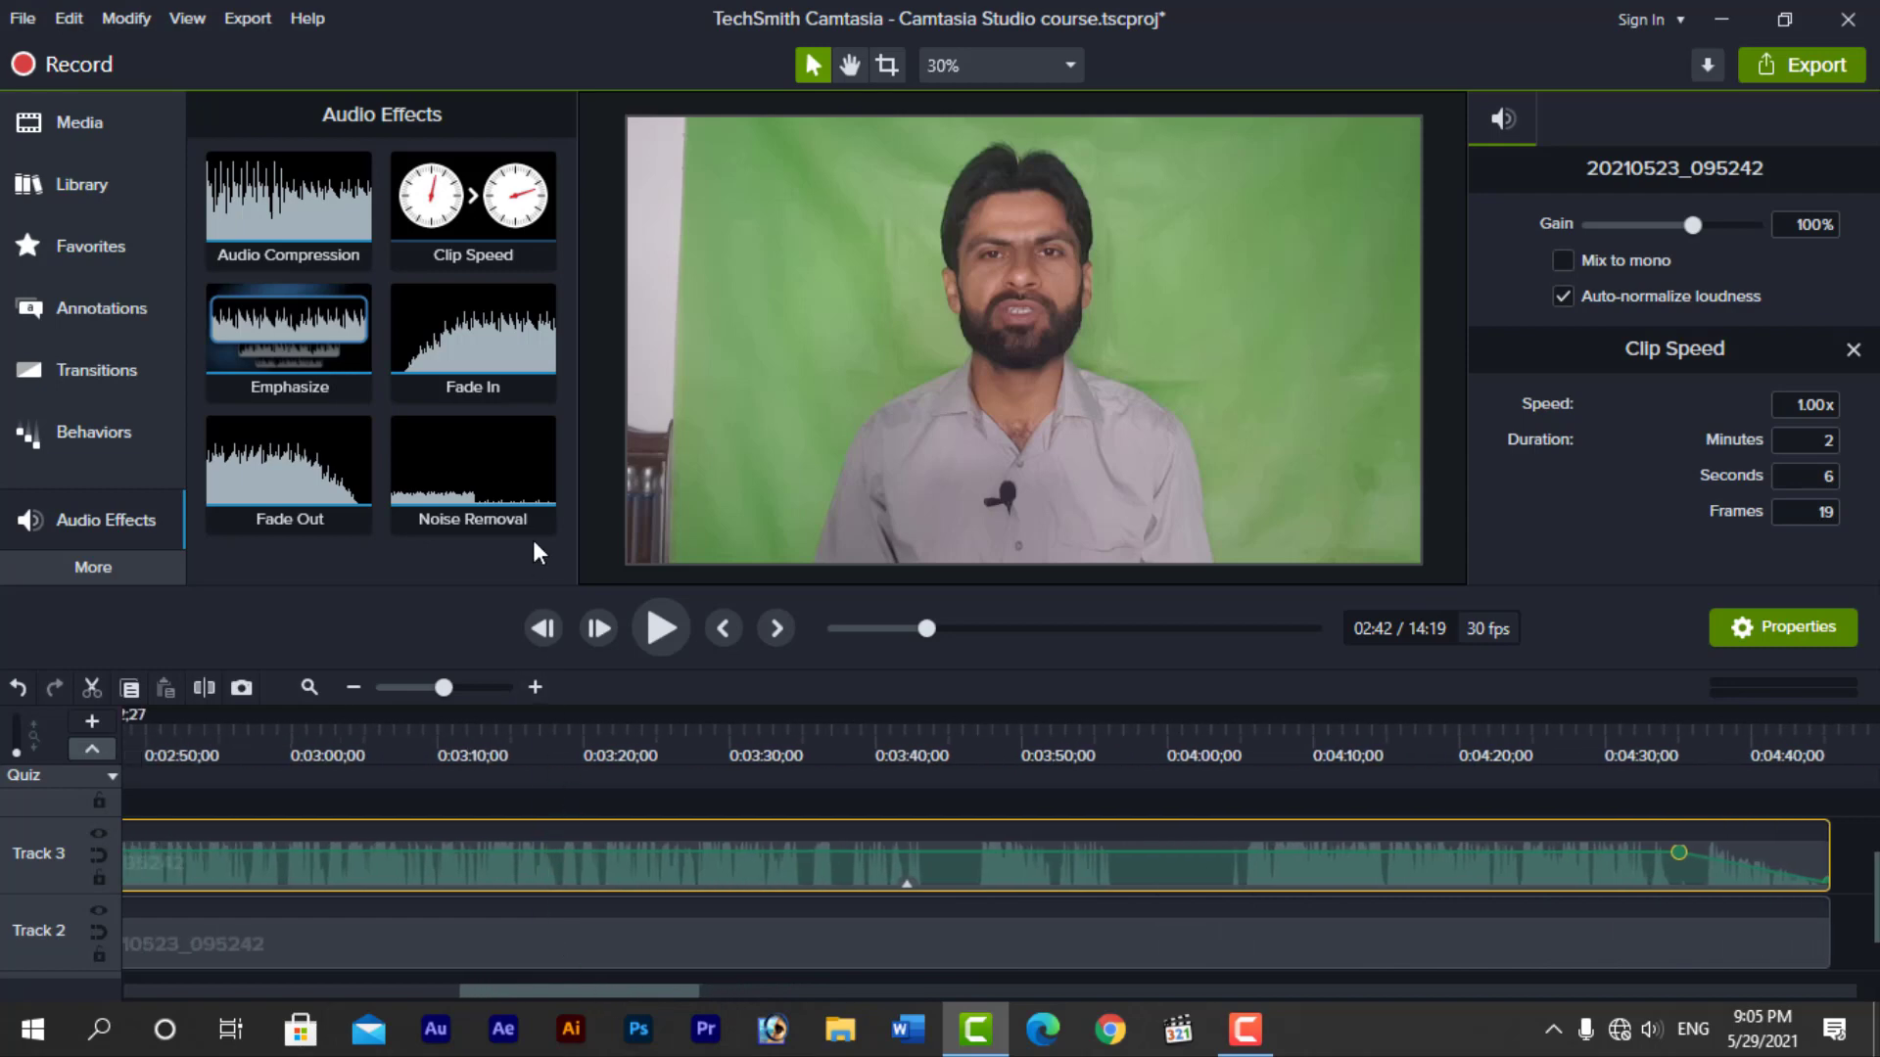
drag(512, 533, 631, 859)
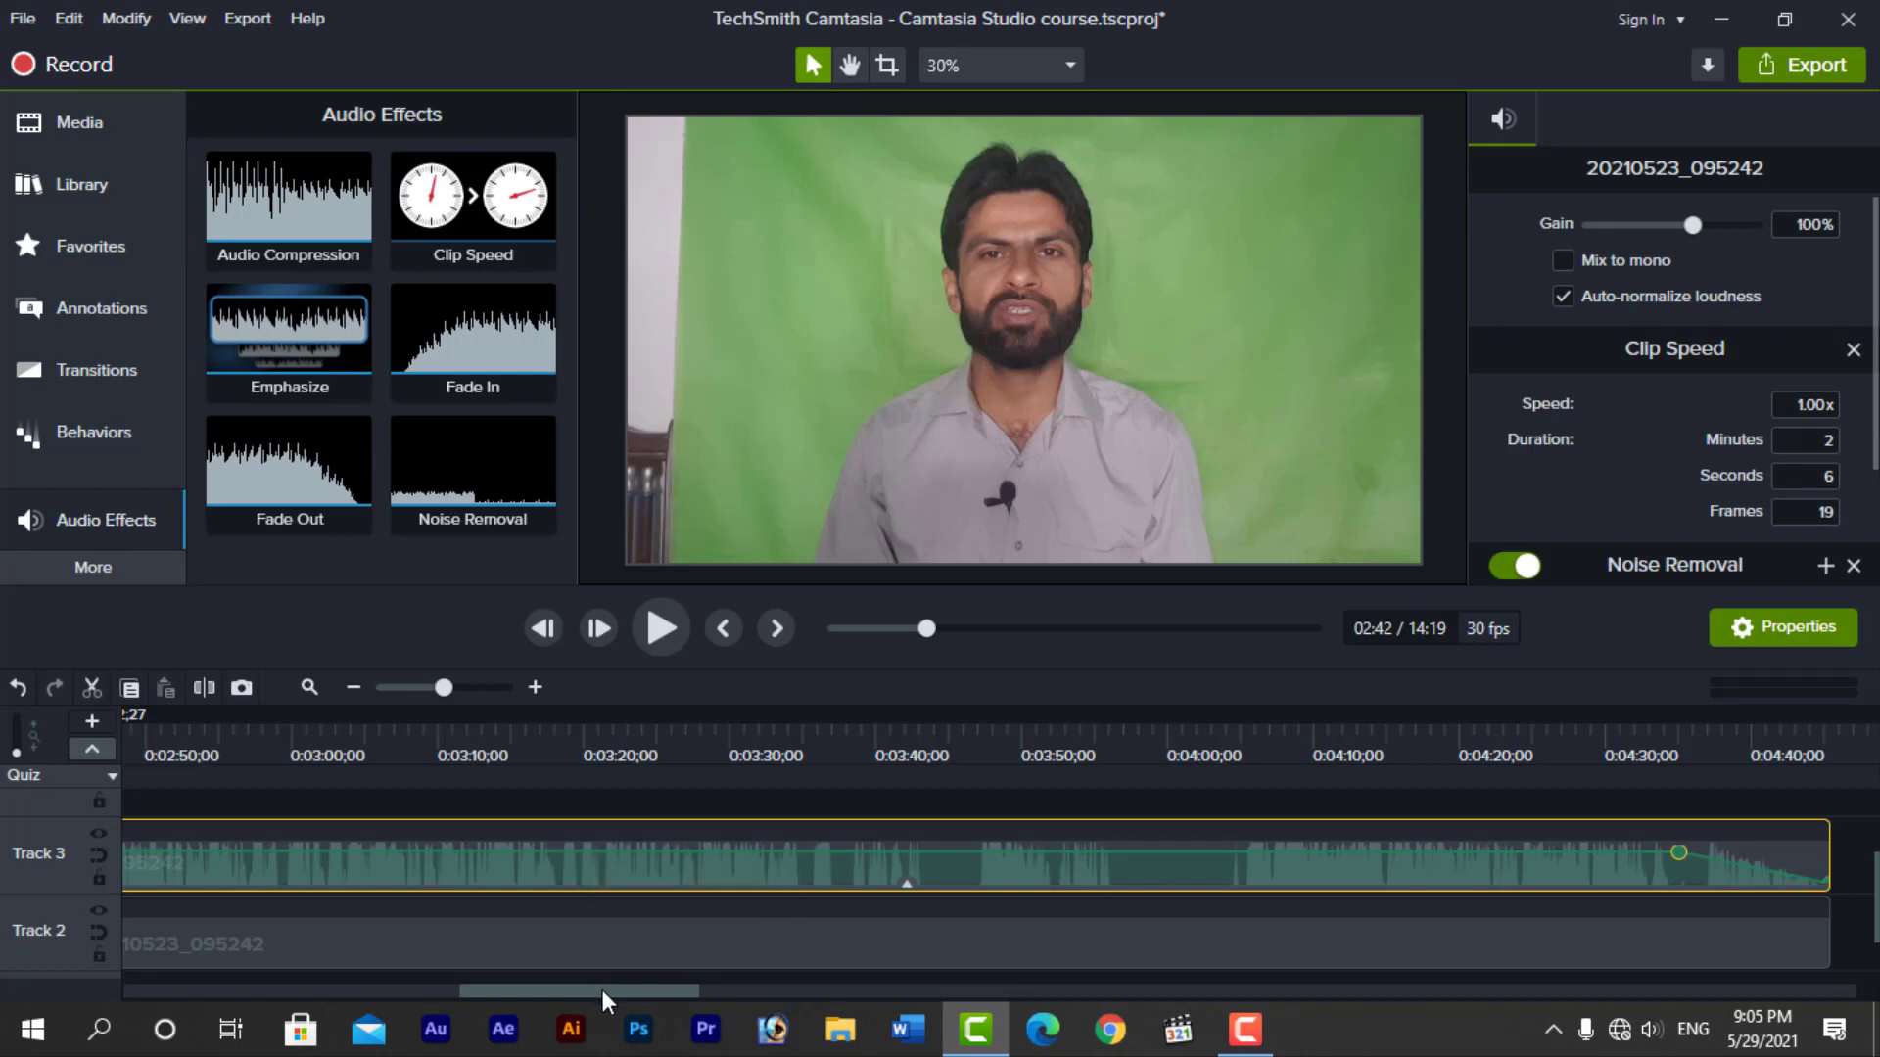
drag(602, 990, 464, 996)
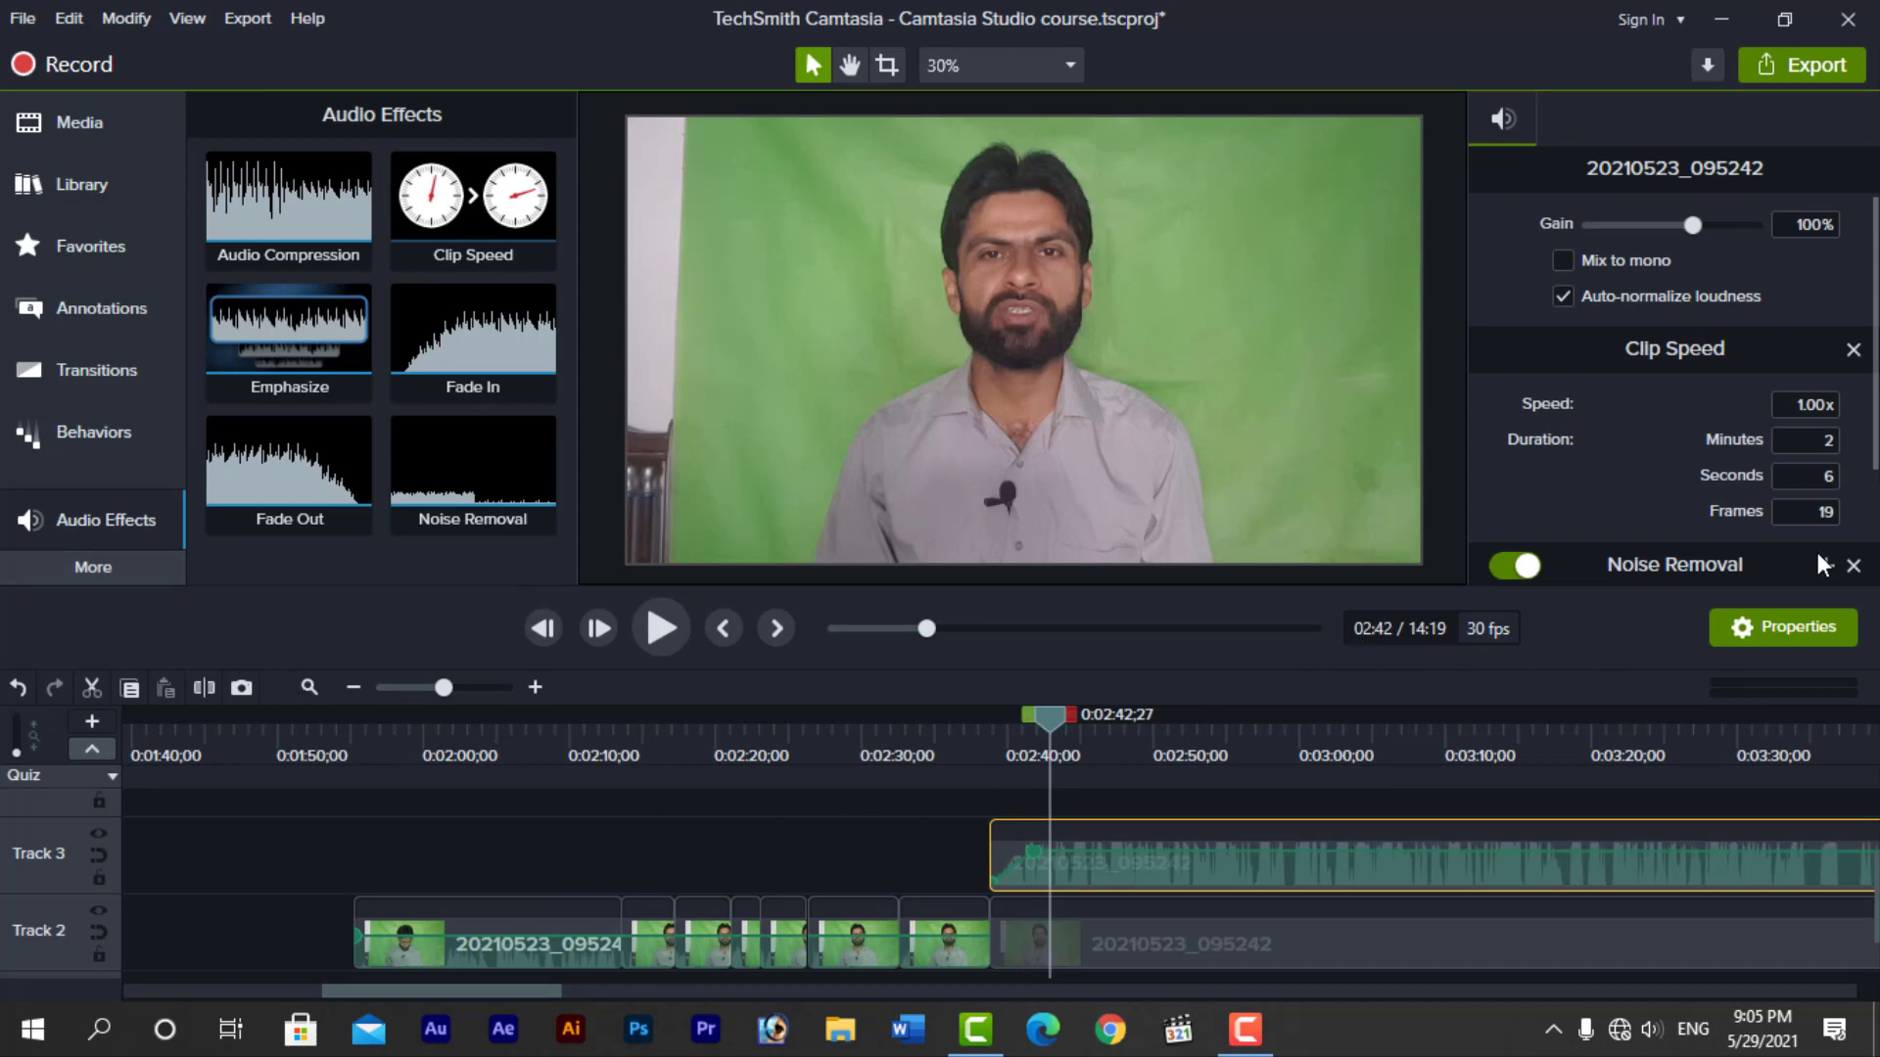
click(908, 869)
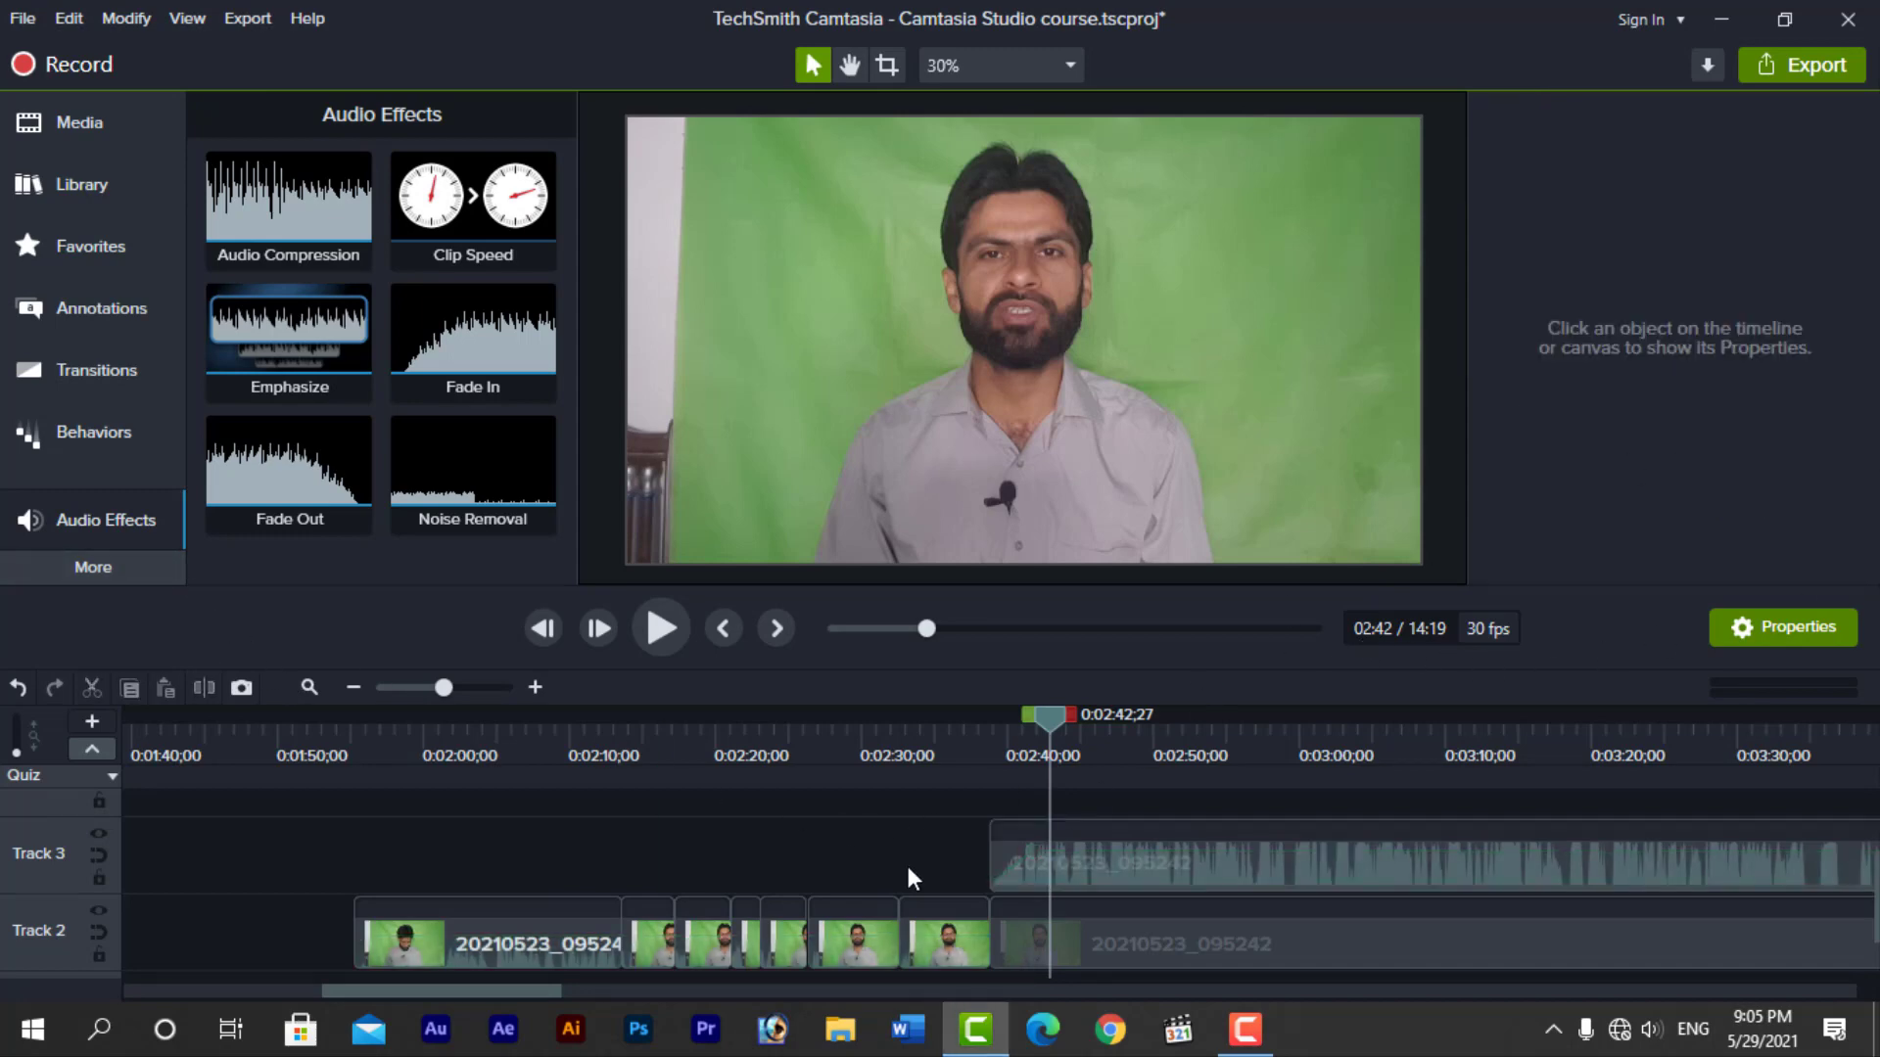
Open the Interactivity tools and add a quiz to the timeline at 0:03:11;00
click(104, 568)
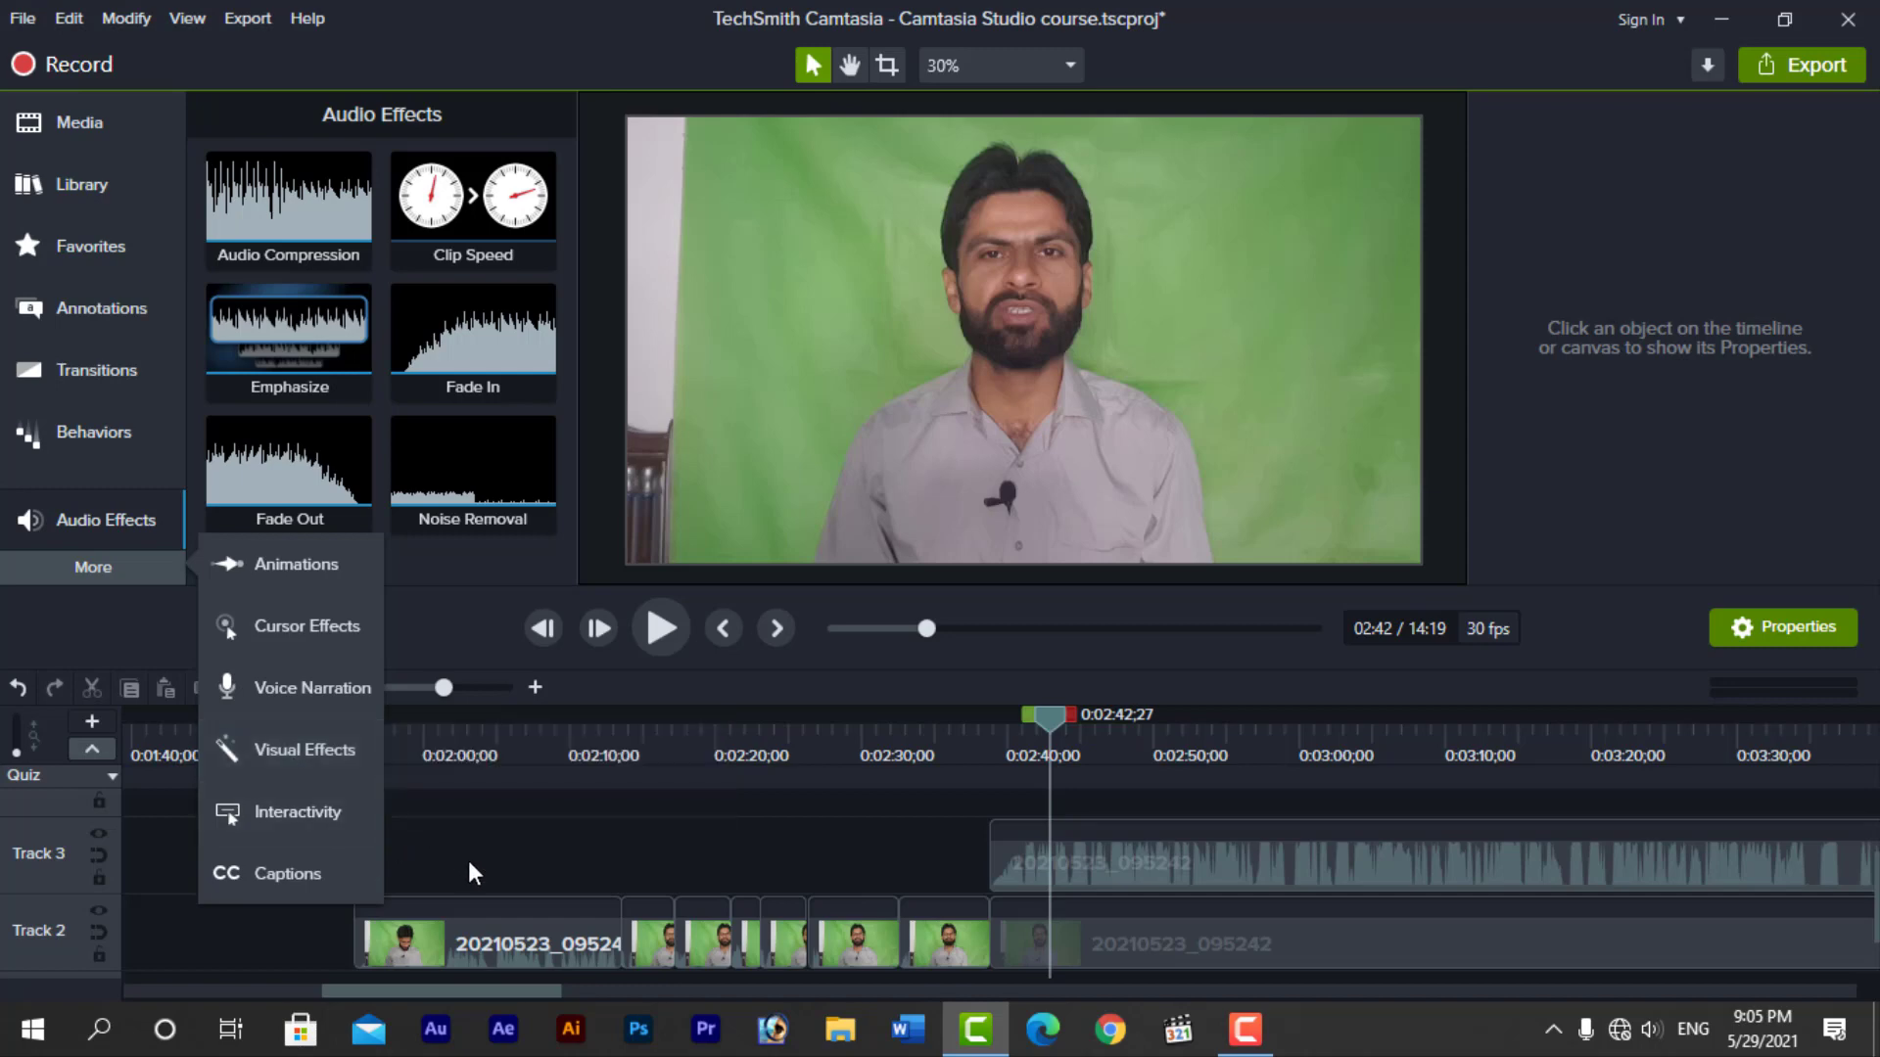
drag(511, 990, 586, 984)
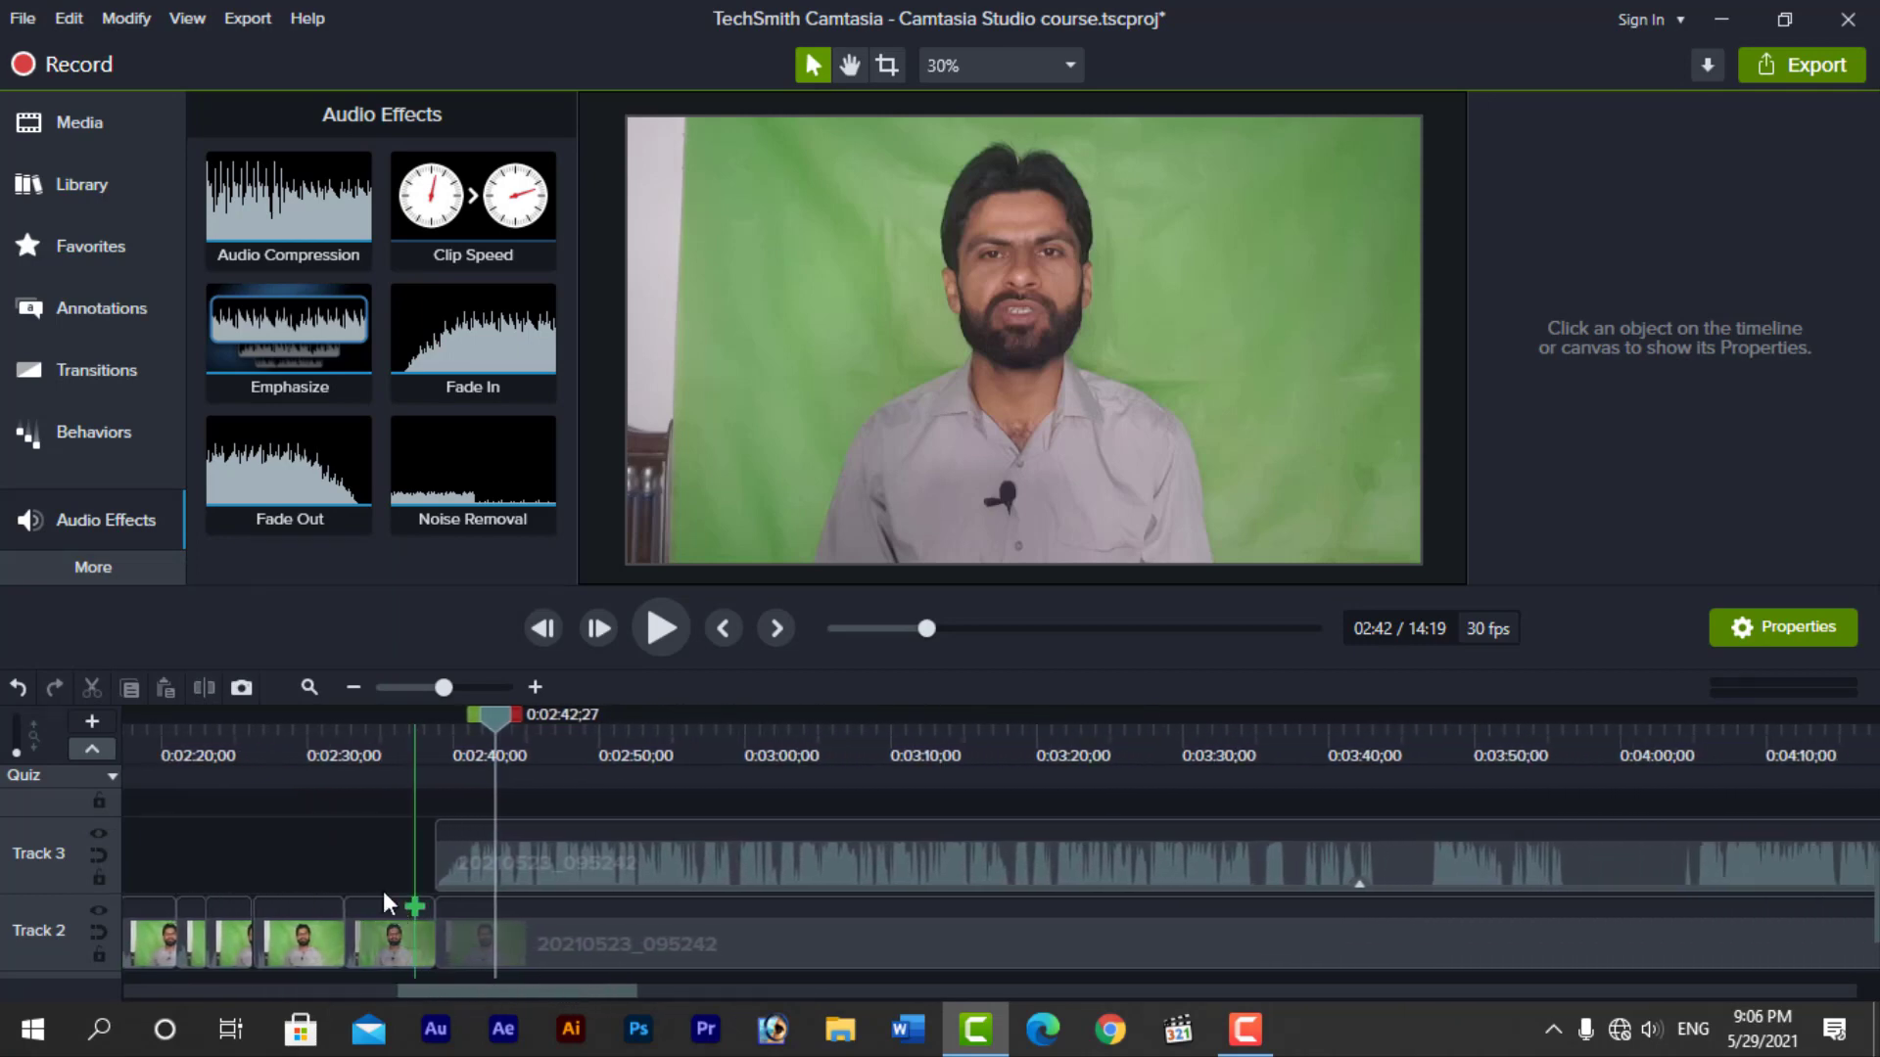
click(121, 572)
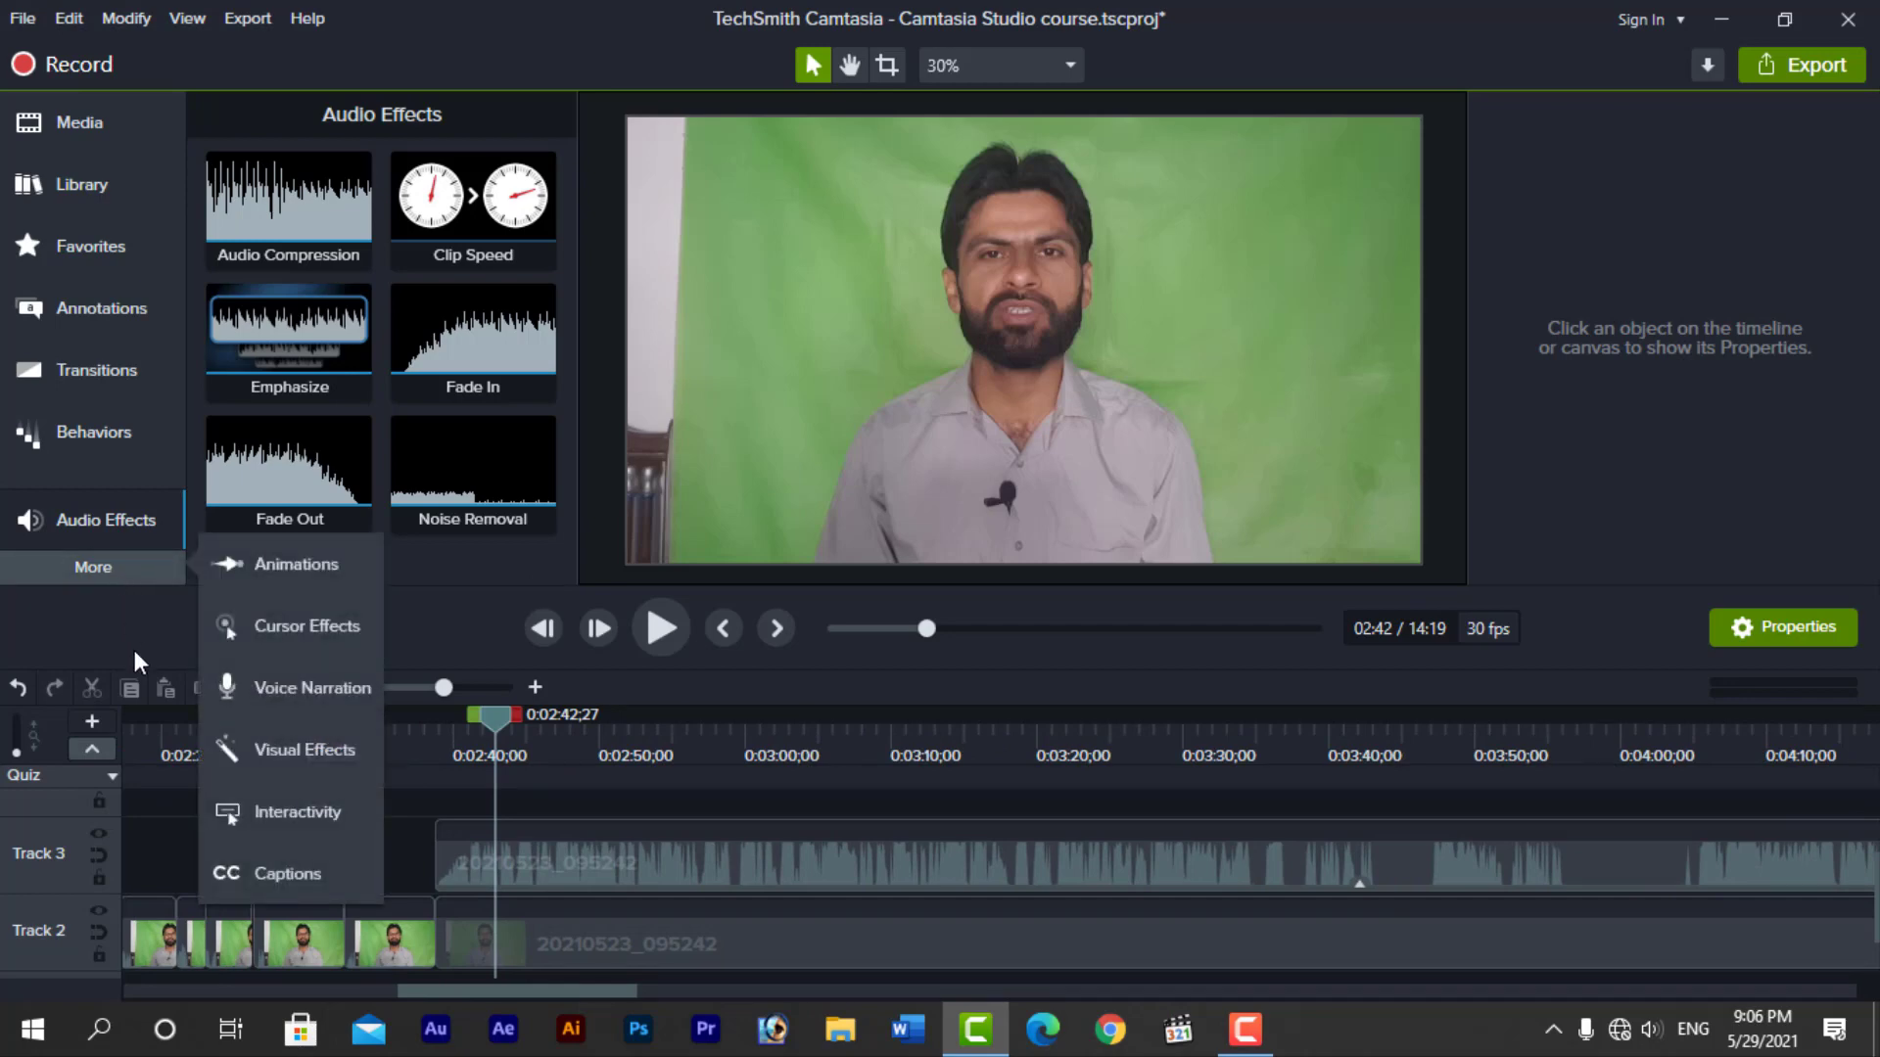
click(282, 815)
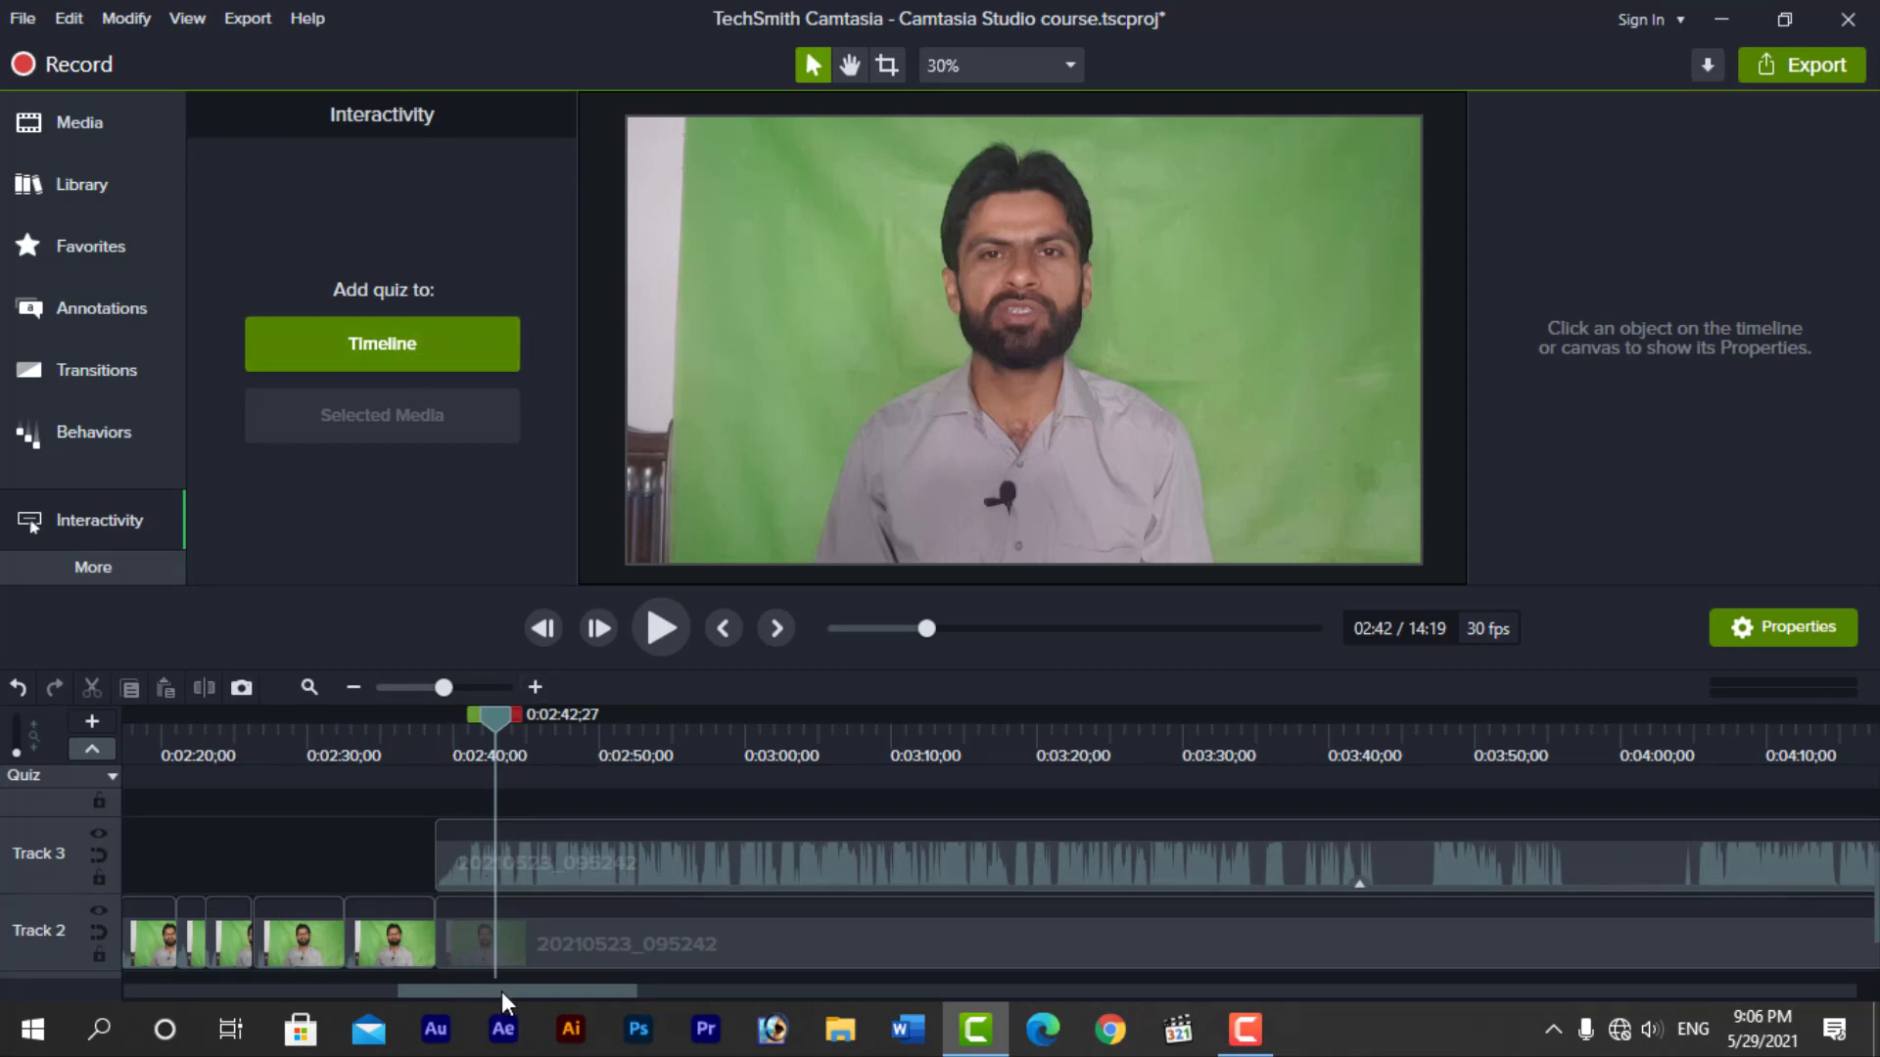
drag(501, 991, 546, 989)
drag(141, 720, 550, 764)
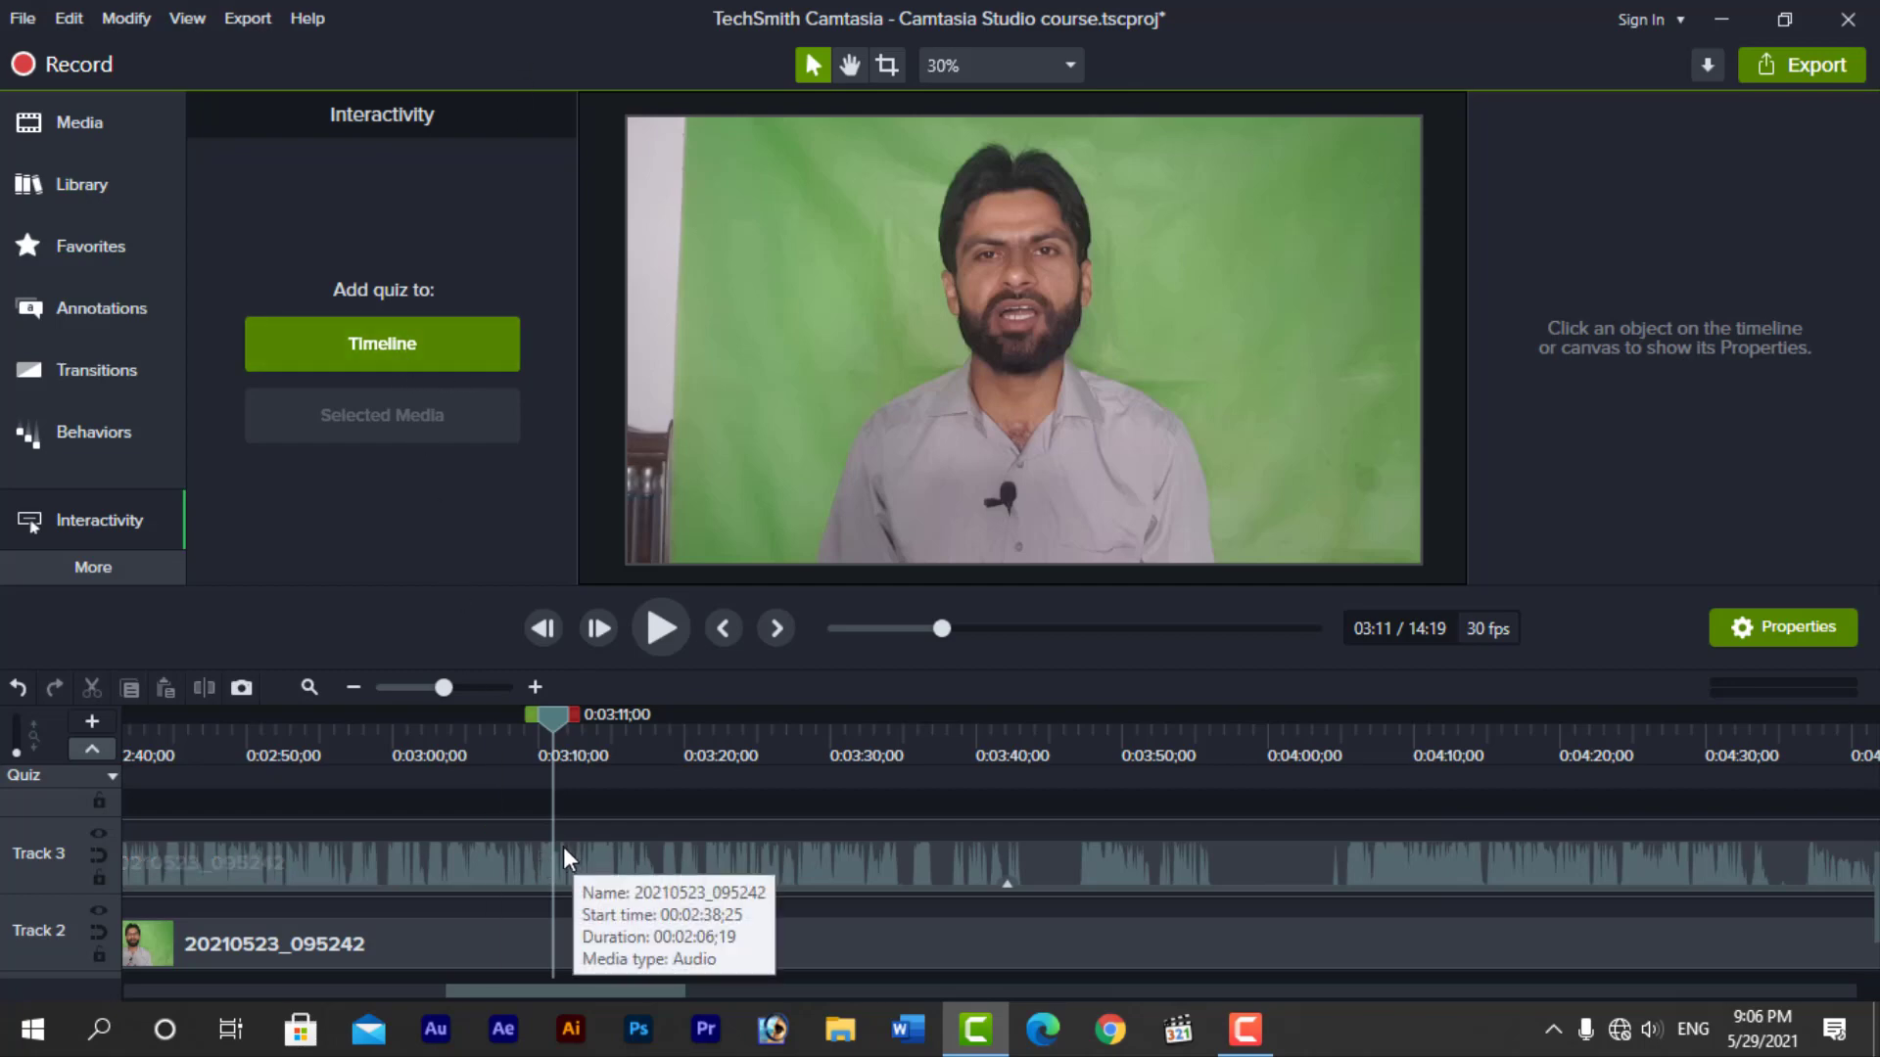
click(417, 343)
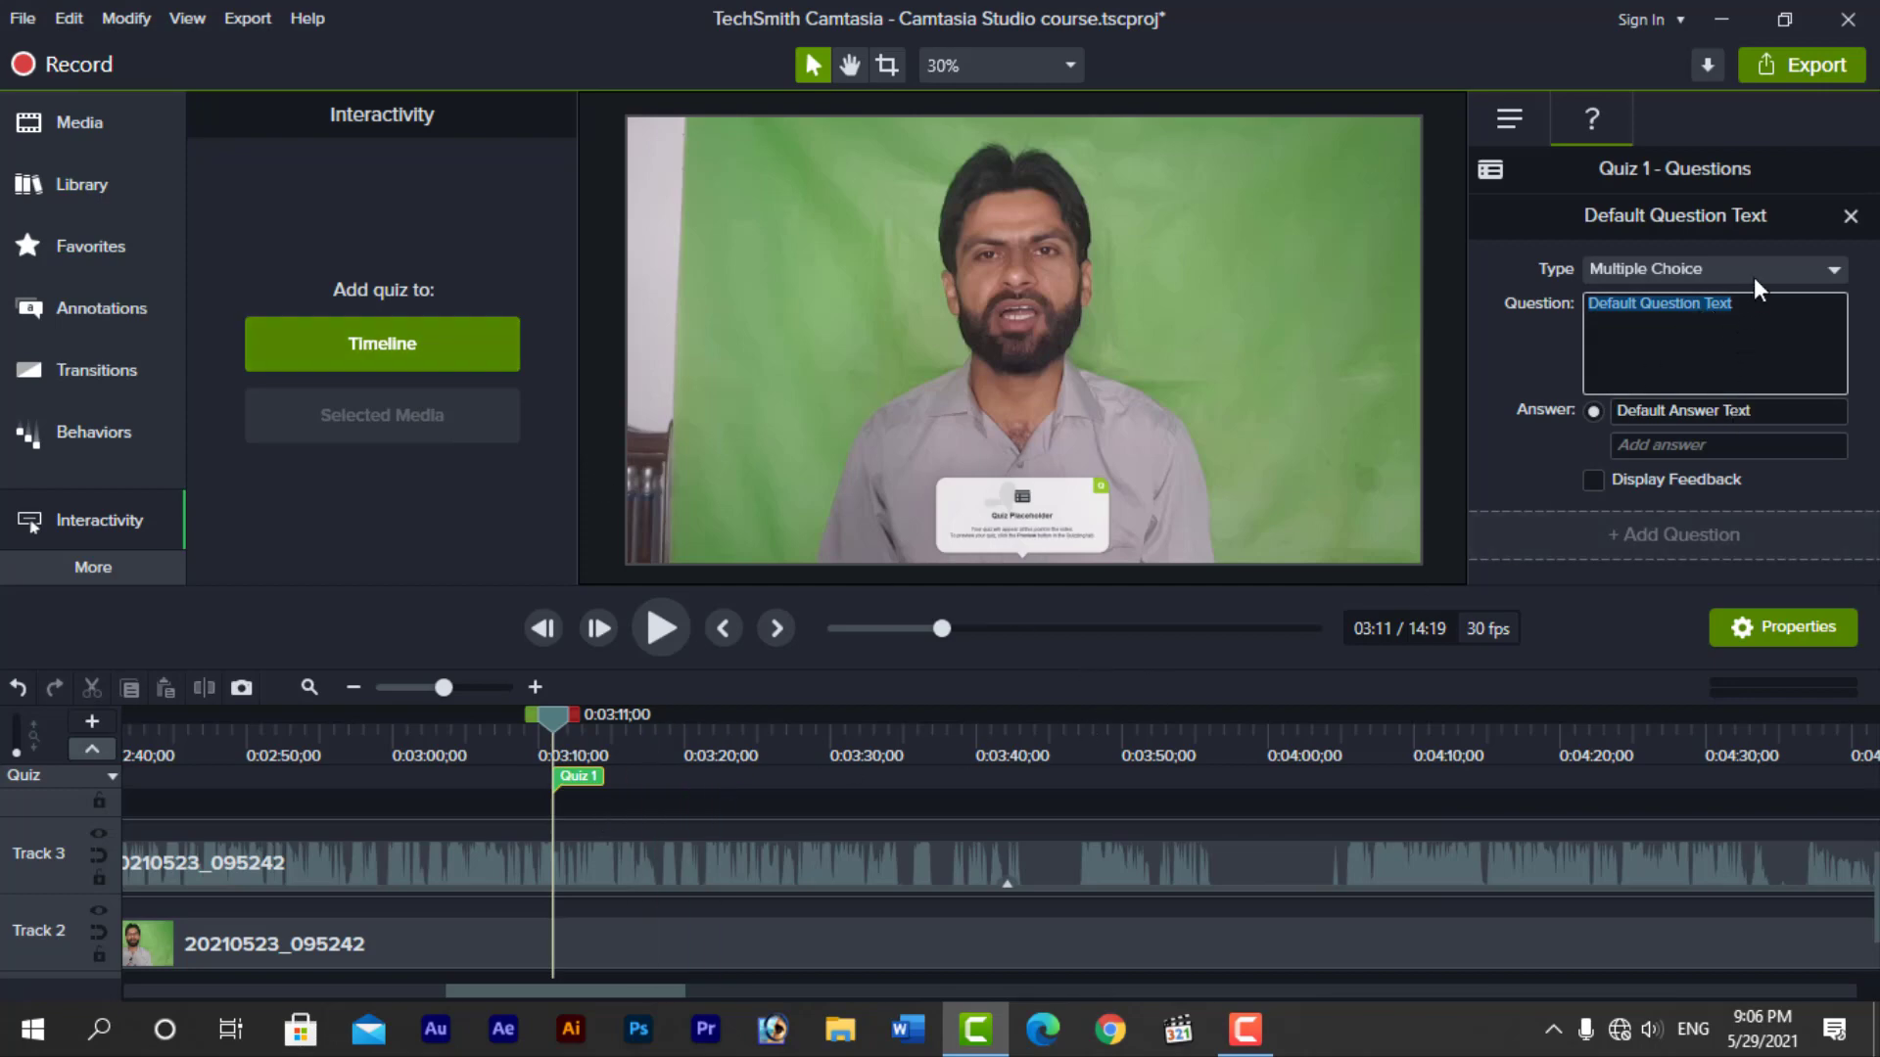
Check the question types, keep Multiple Choice, replace the default question text with a person's full name, and deselect the quiz
click(1755, 268)
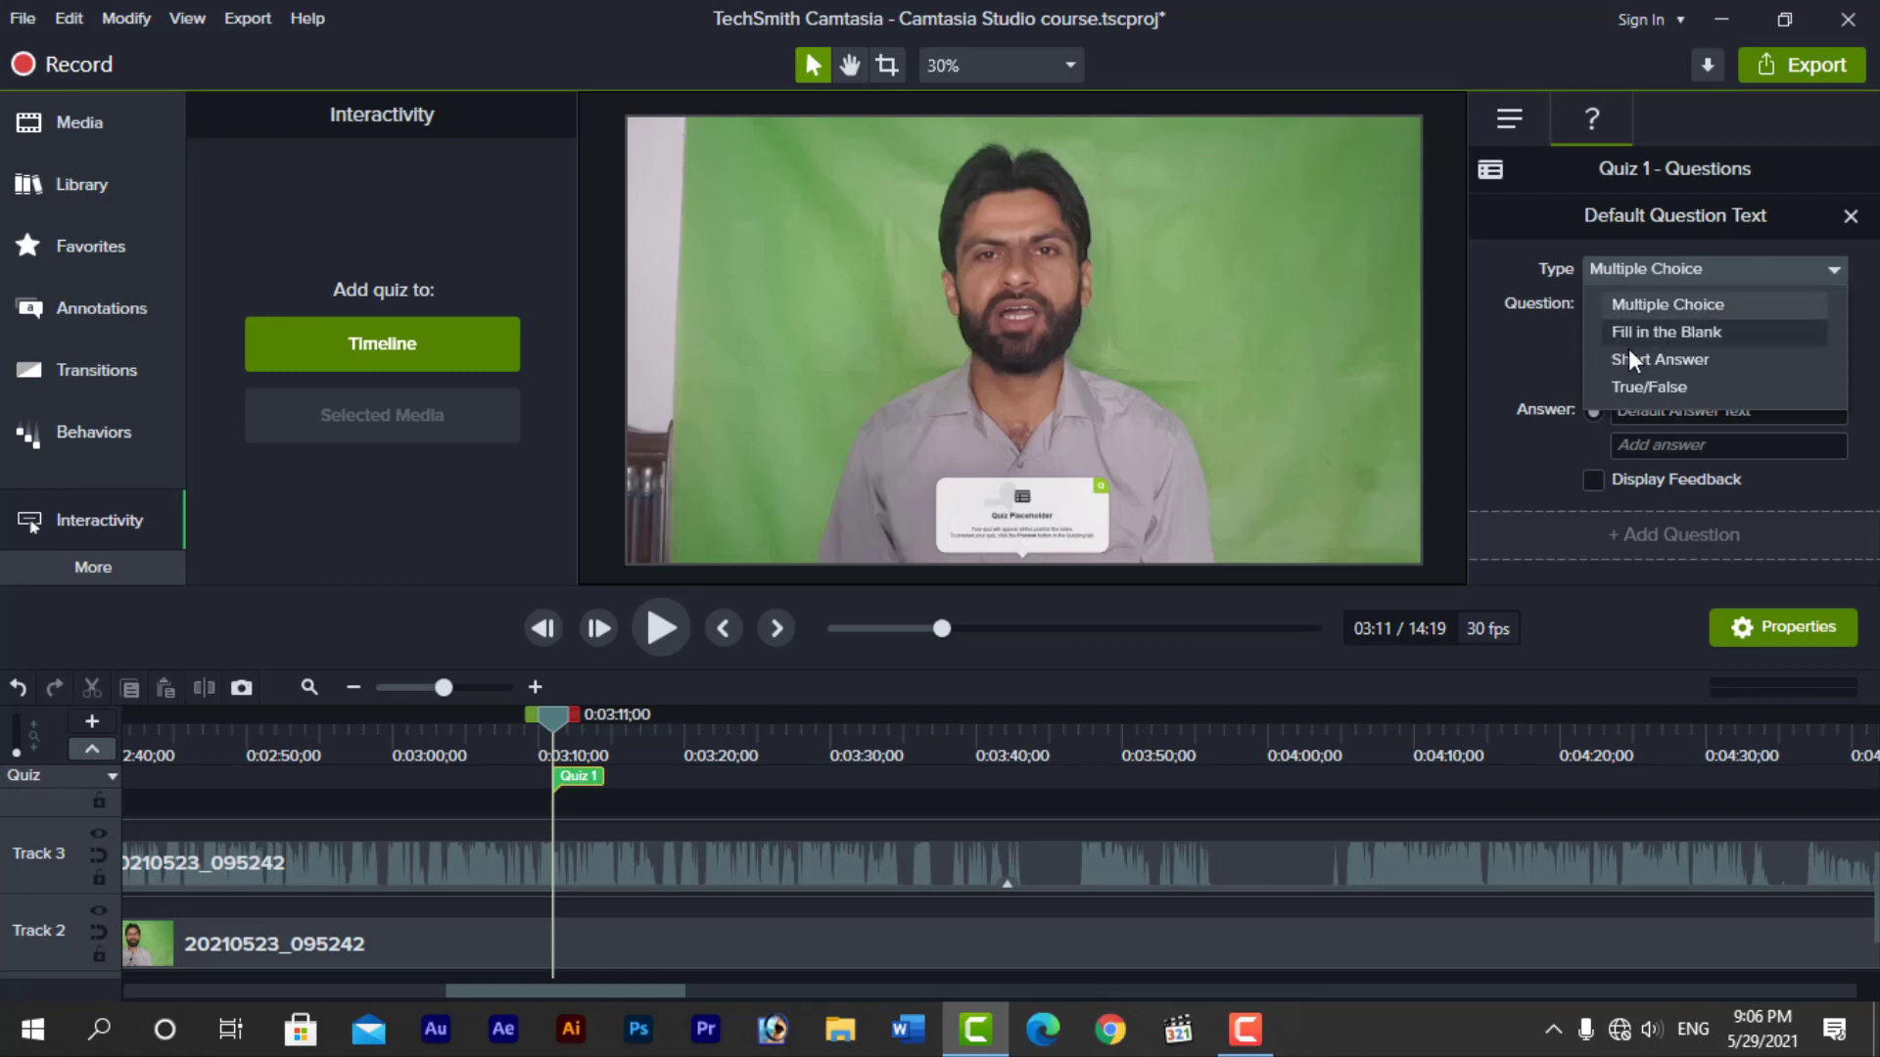
click(1523, 367)
click(1758, 307)
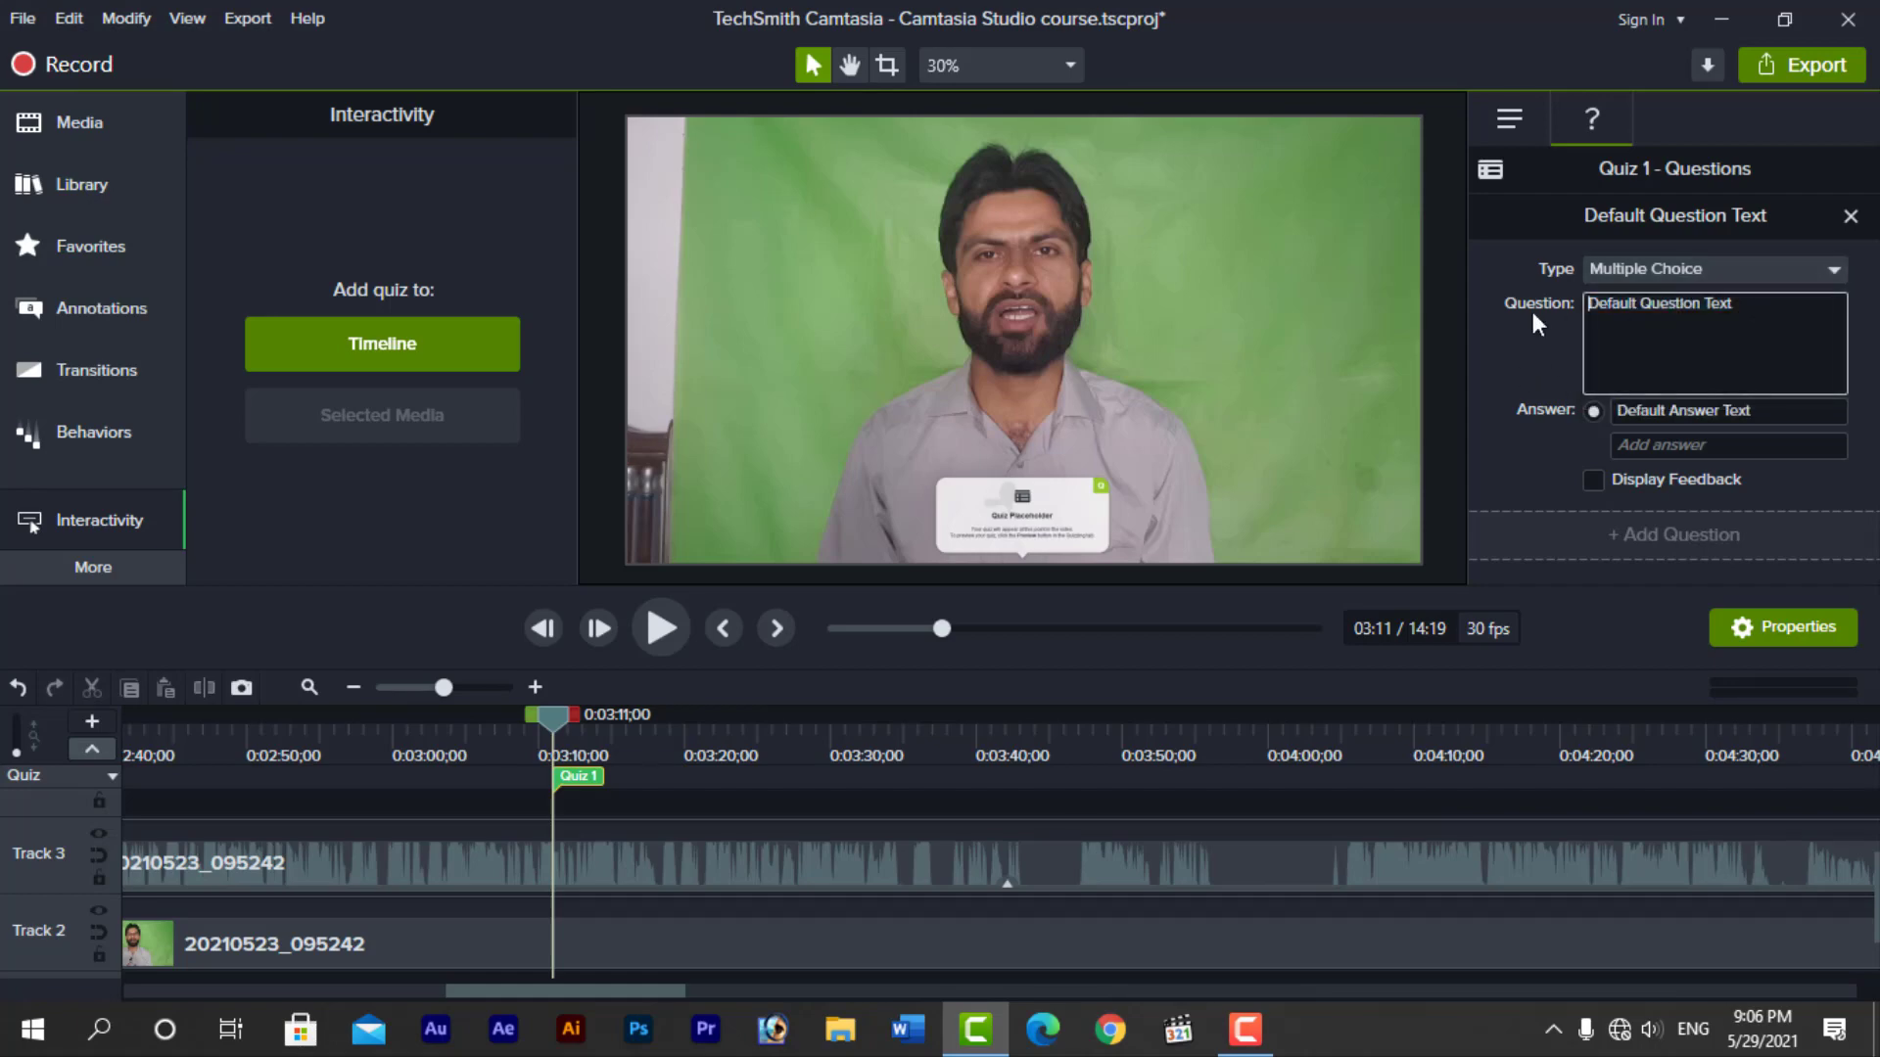
drag(1745, 305, 1562, 309)
click(1712, 445)
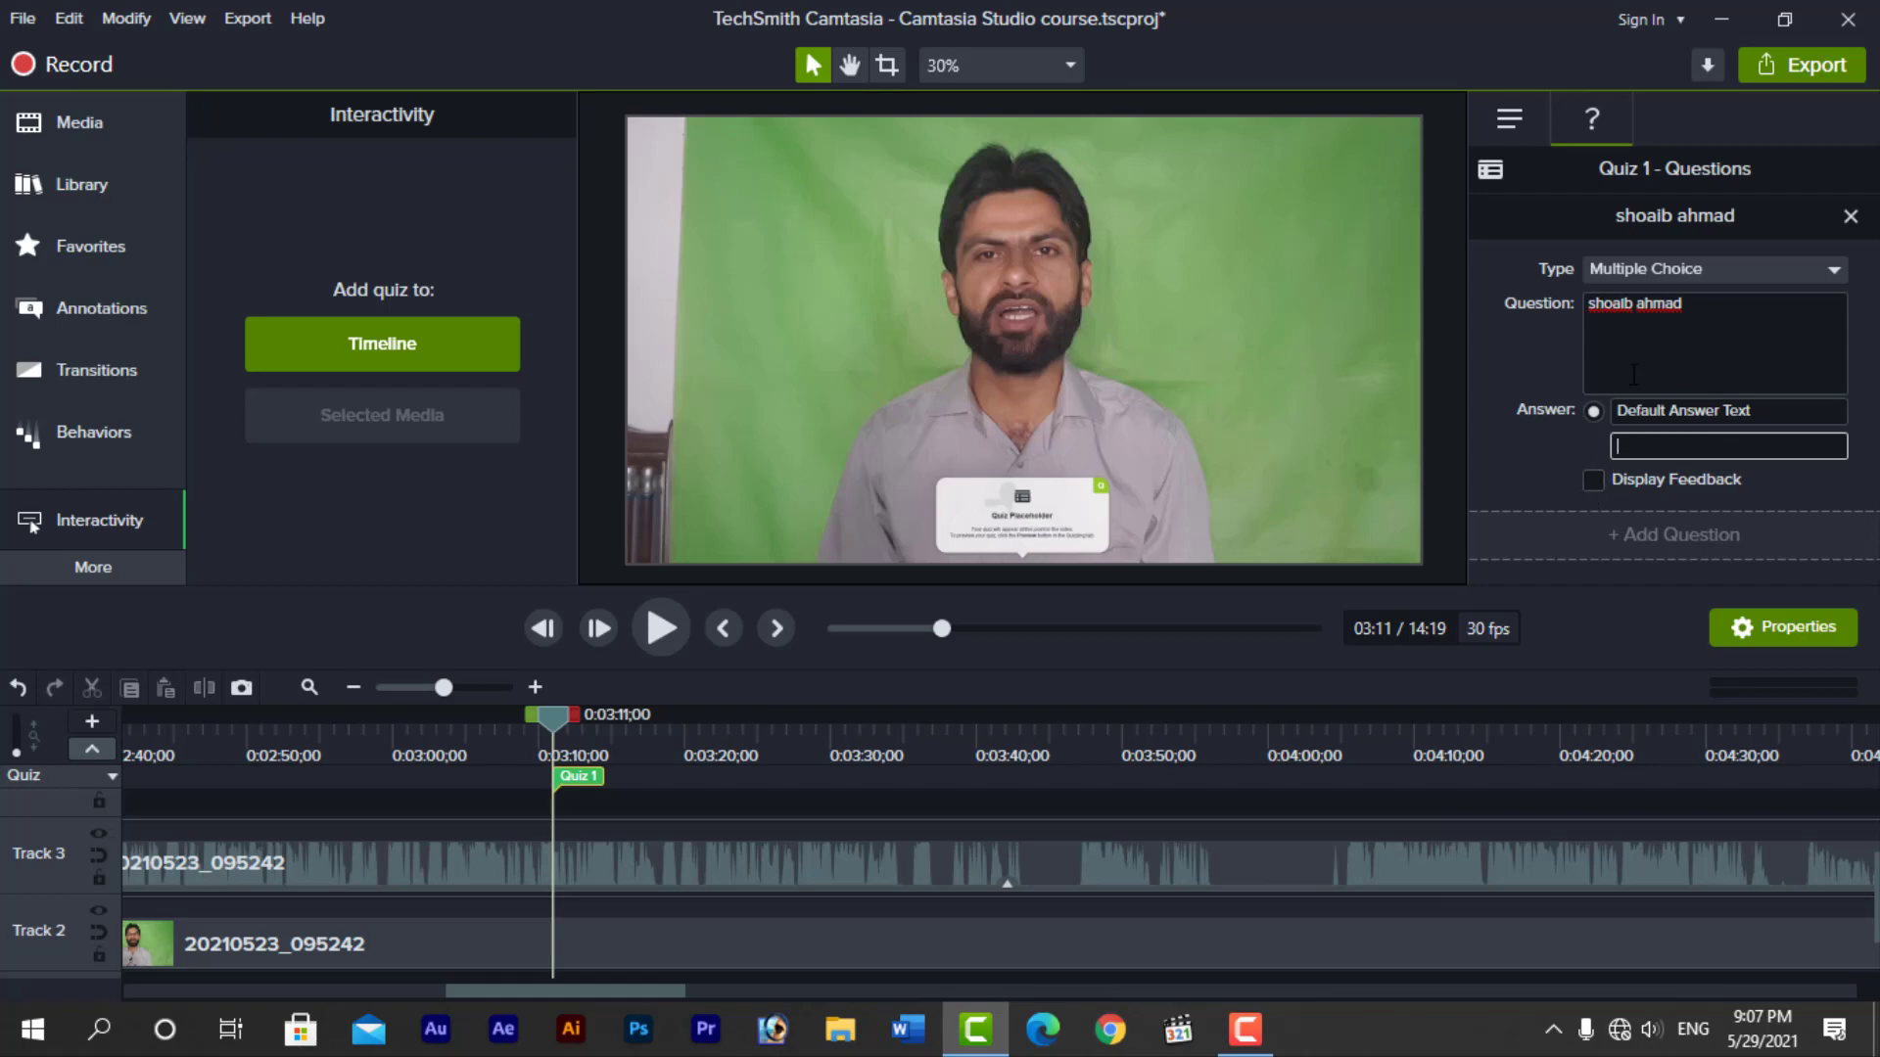
click(825, 805)
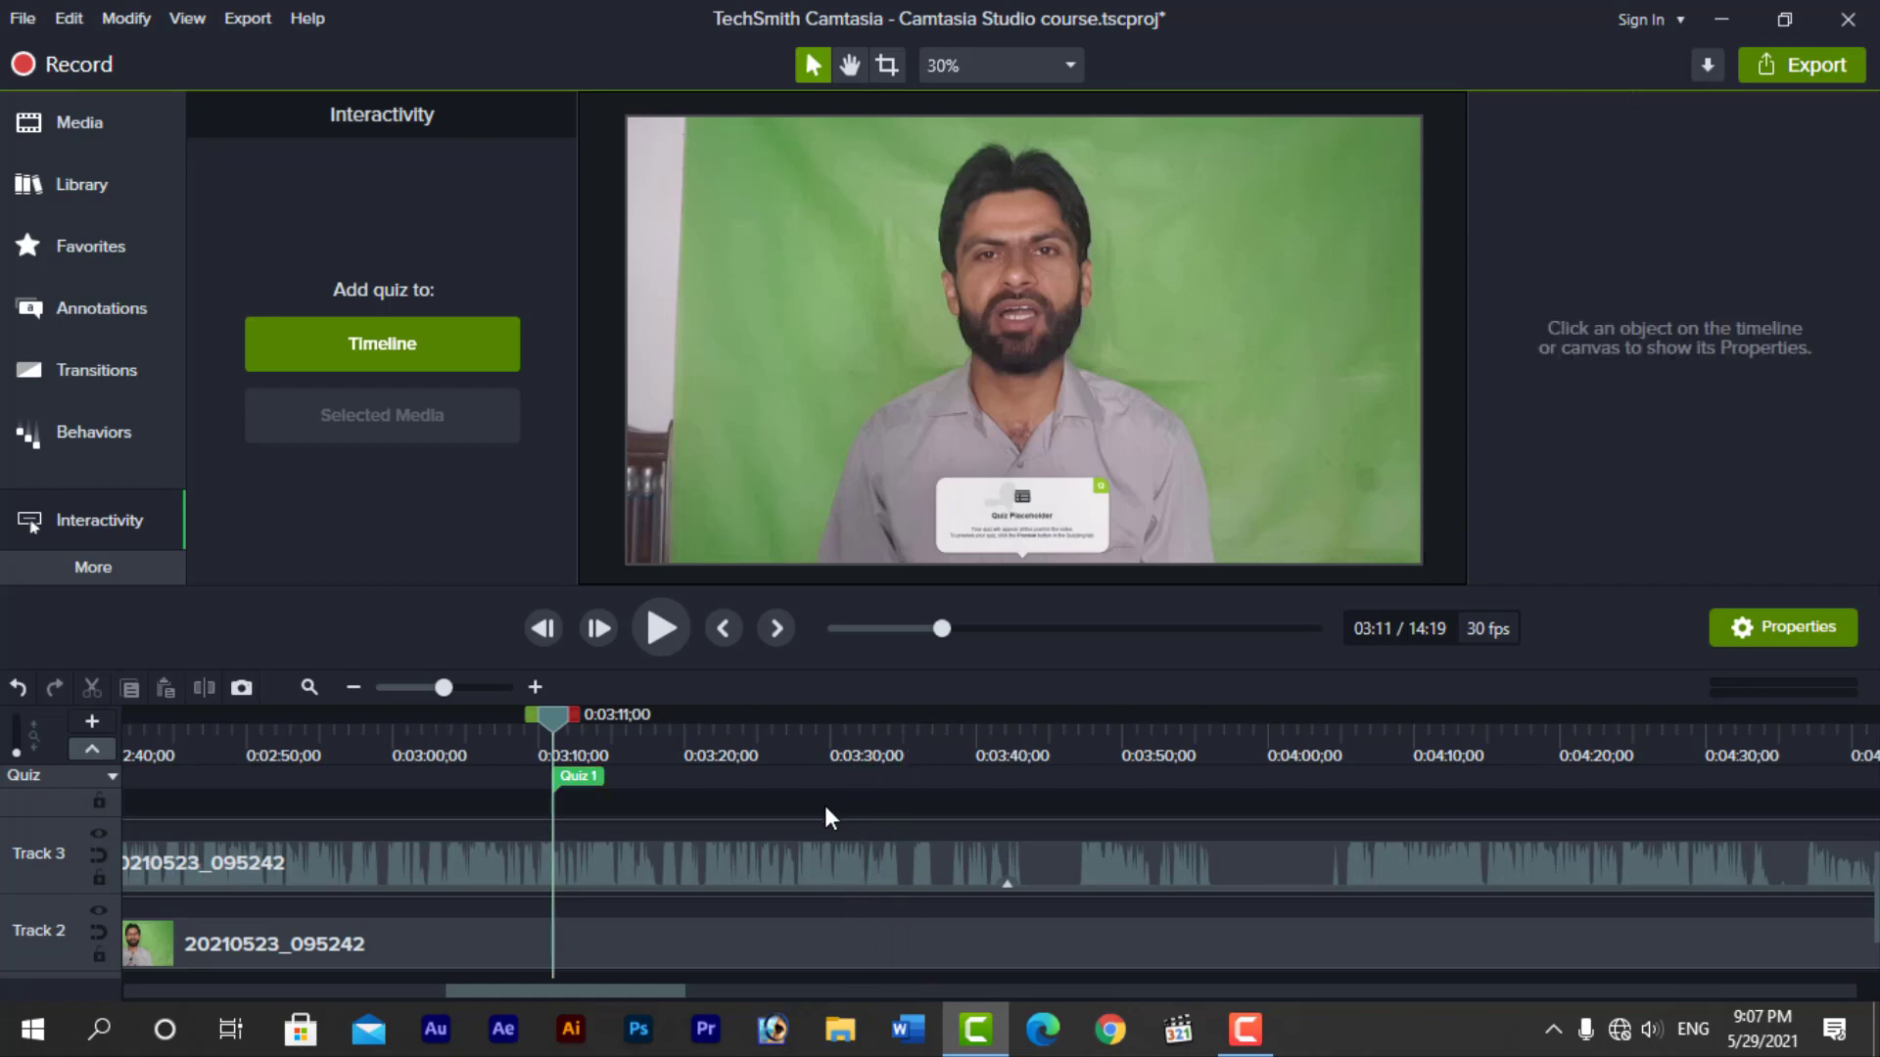
Move the playhead back to 0:03:08;11 and delete Quiz 1 from the timeline
drag(550, 713, 517, 723)
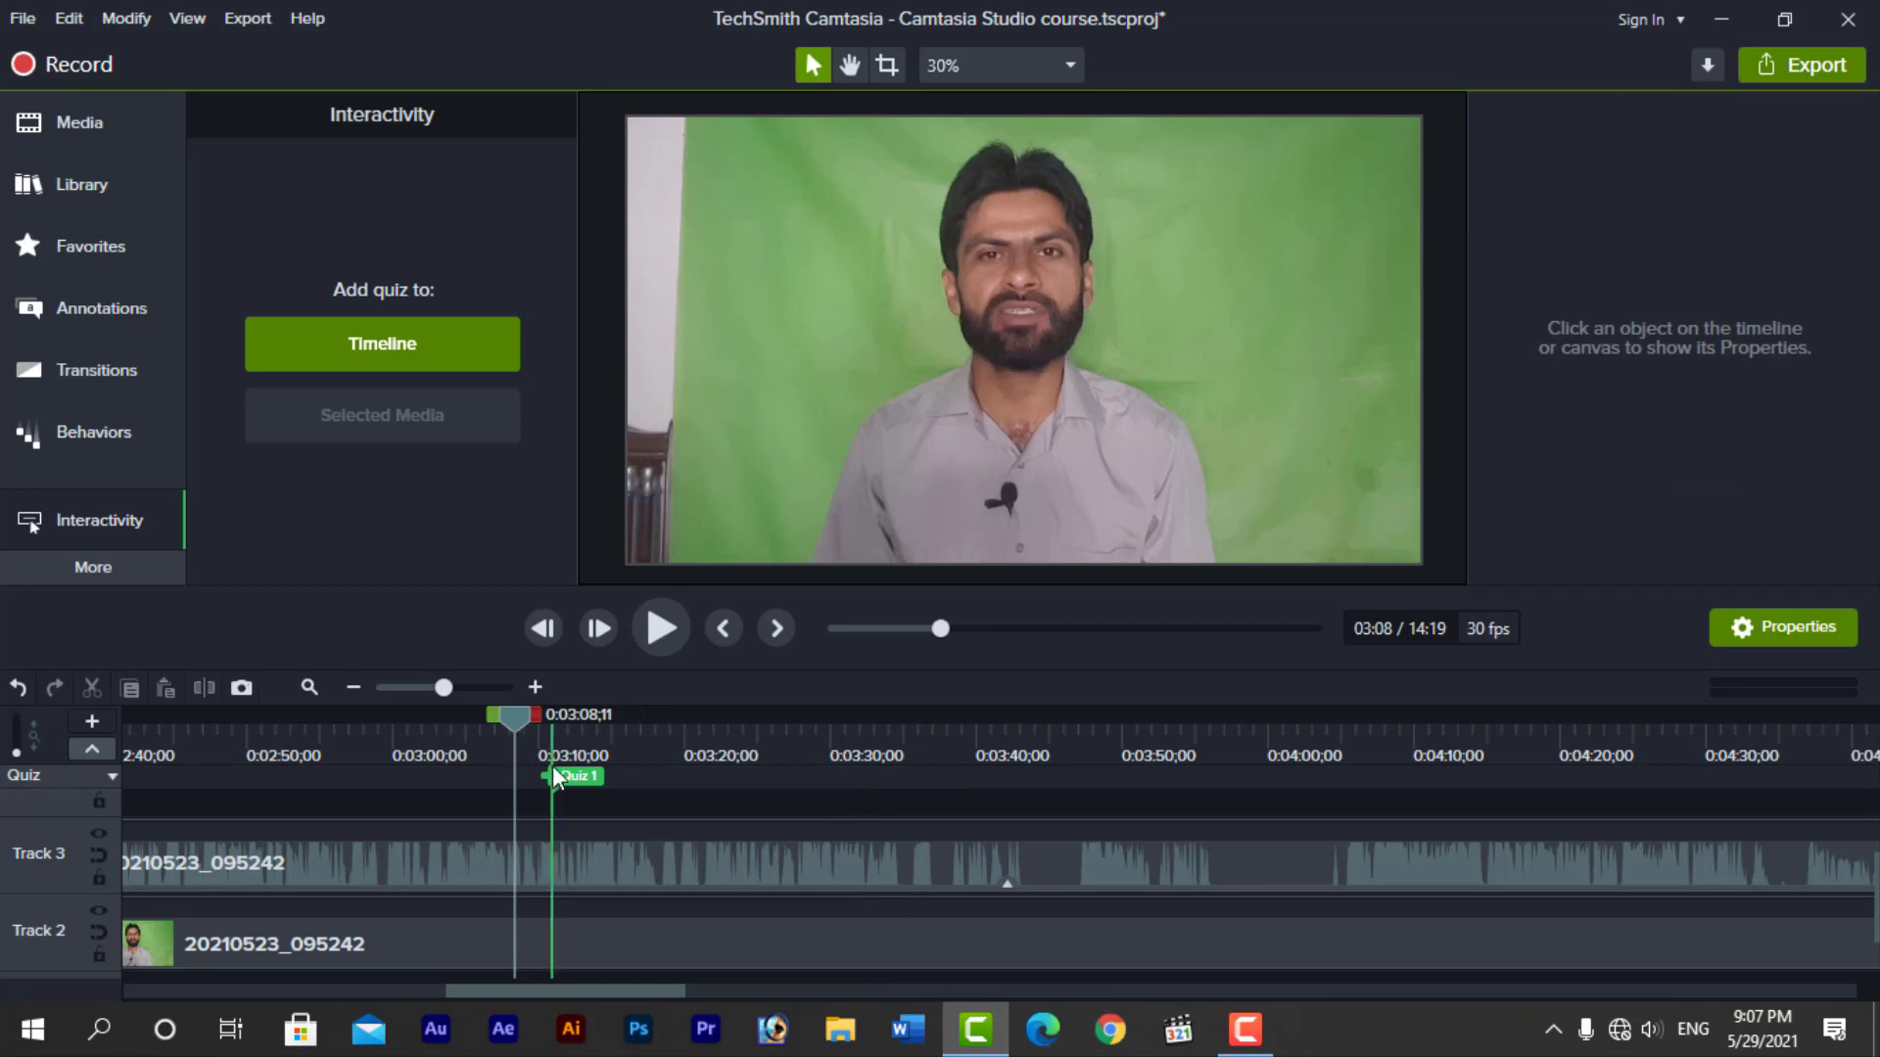
click(579, 773)
right_click(580, 774)
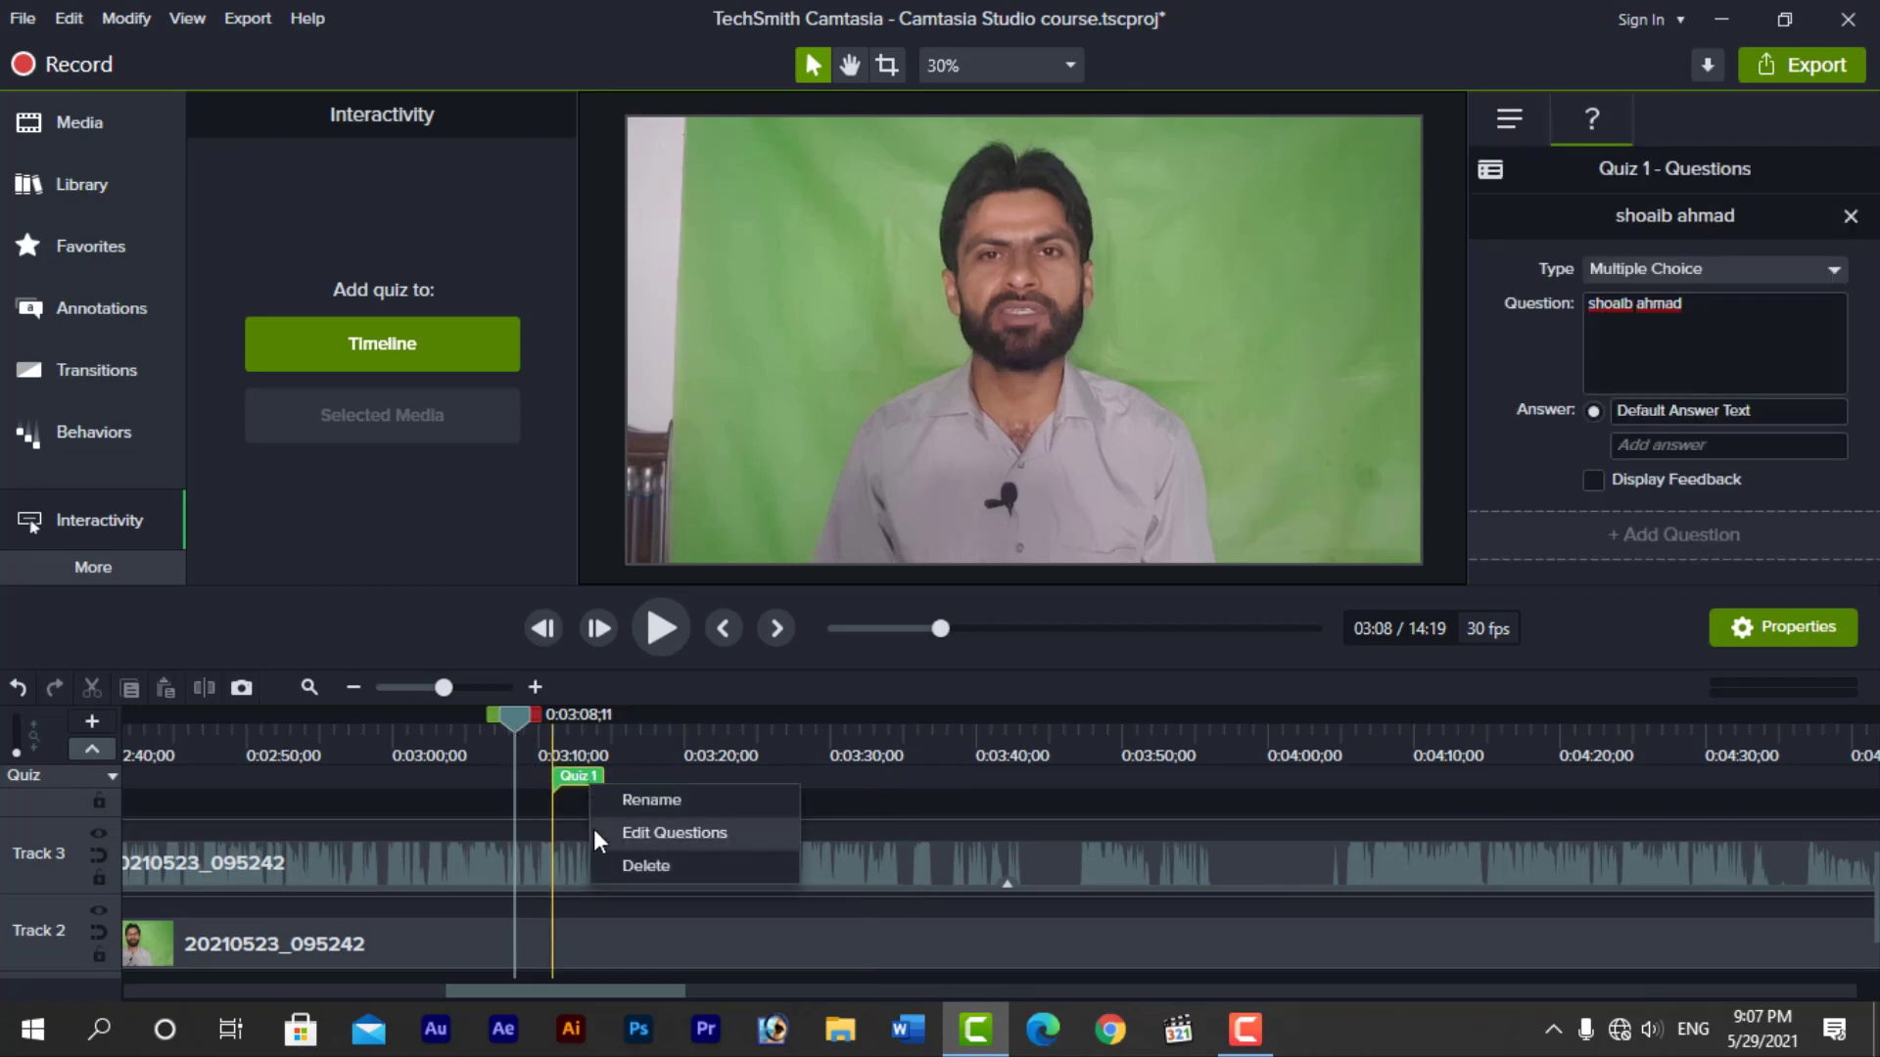
click(644, 866)
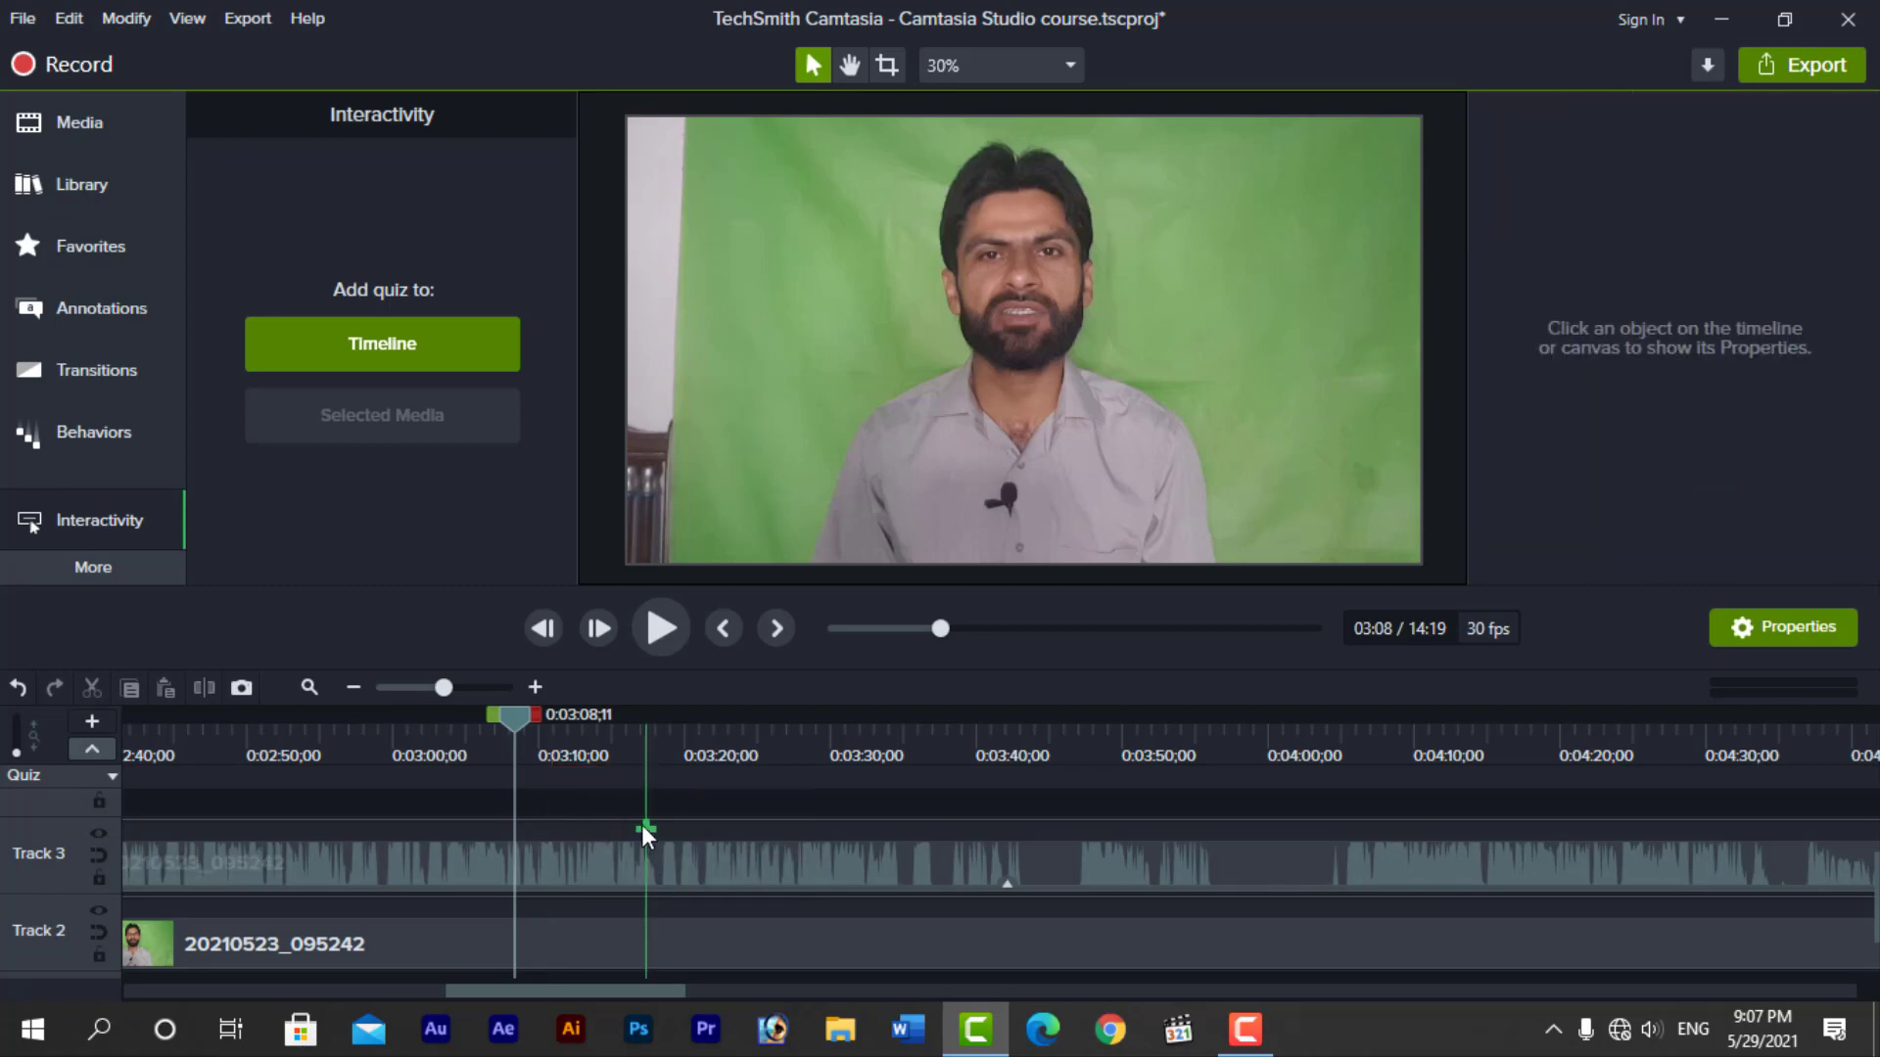
Show the additional tool categories
click(86, 567)
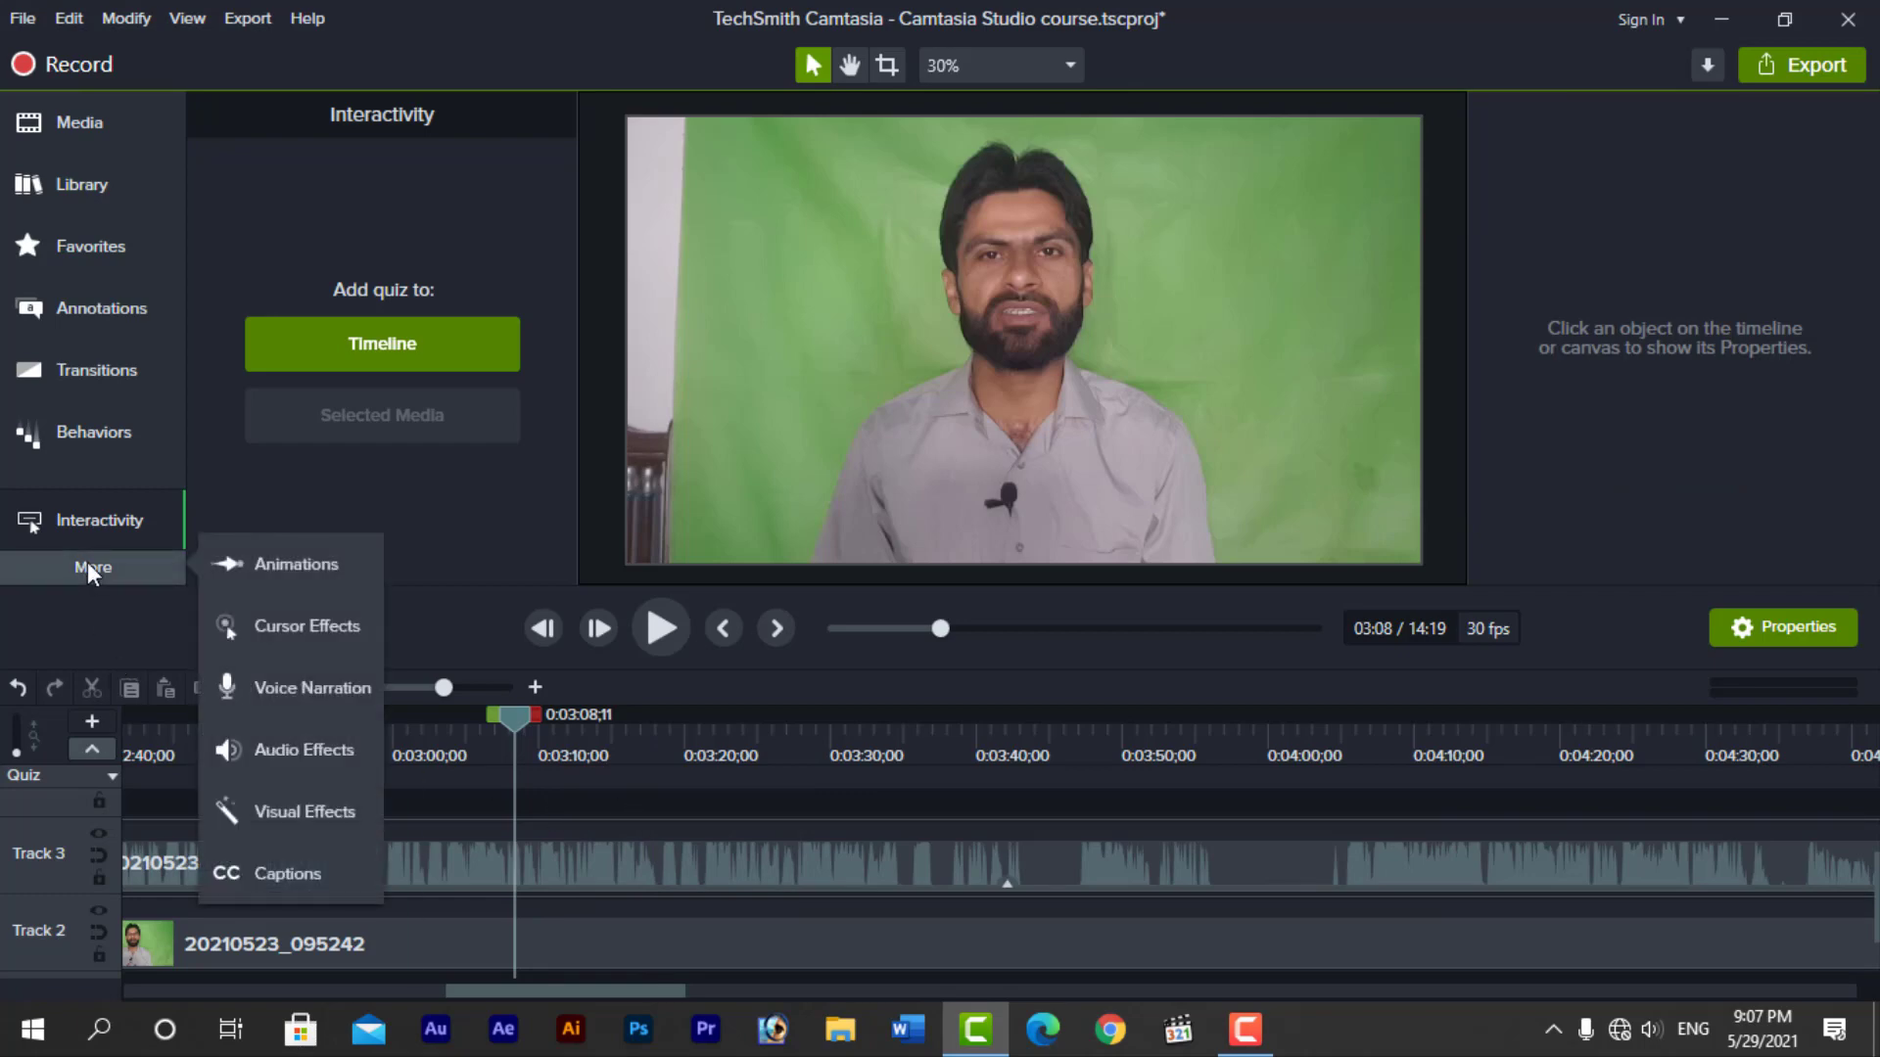